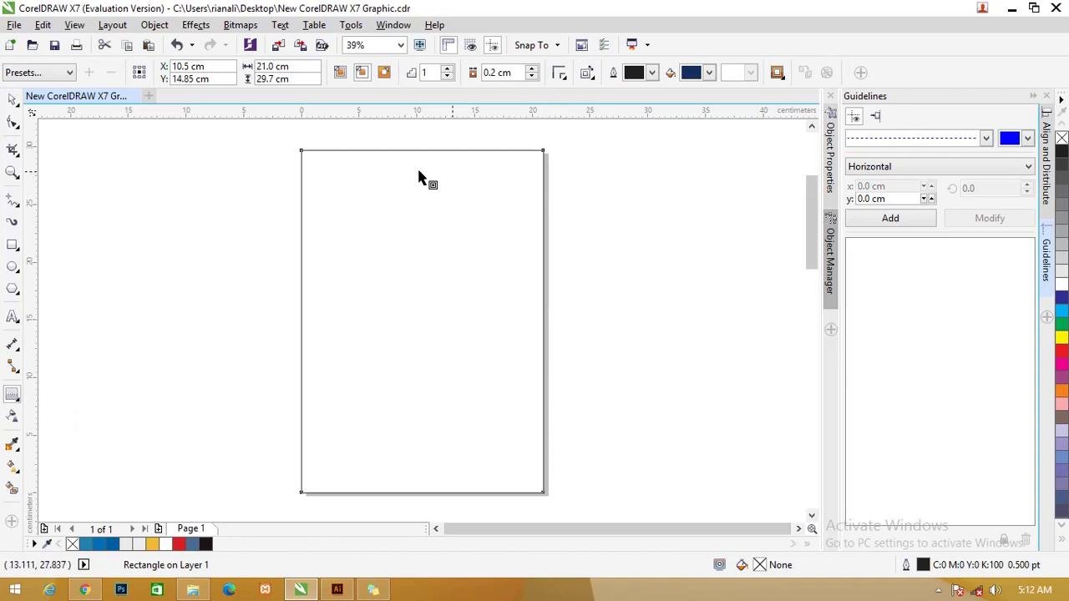
Set the page-sized rectangle's inside contour to 2 steps
left_click(449, 70)
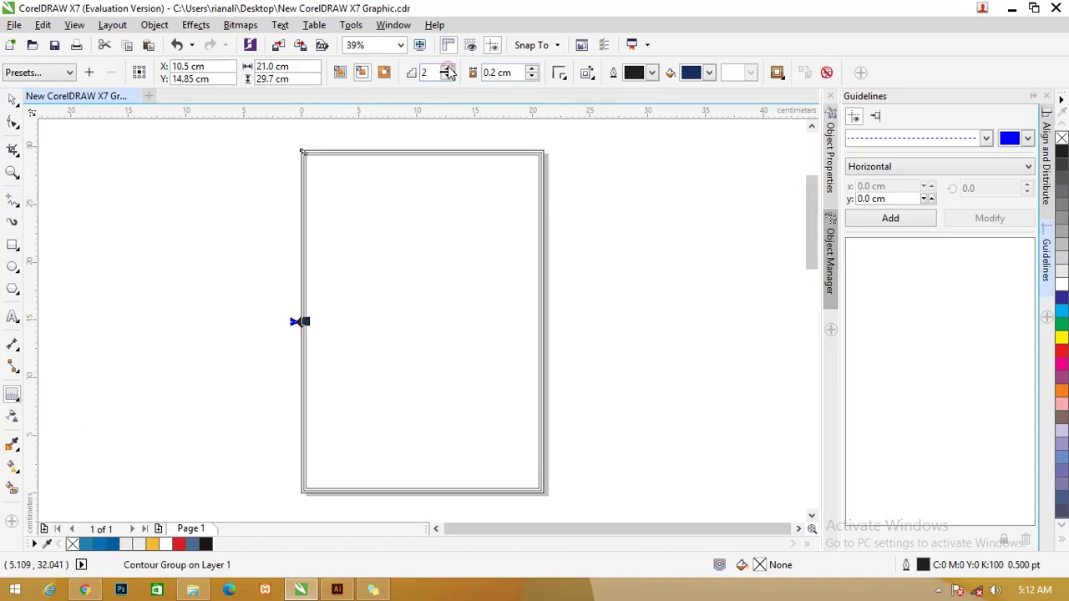
scroll(262, 153, "up", 6)
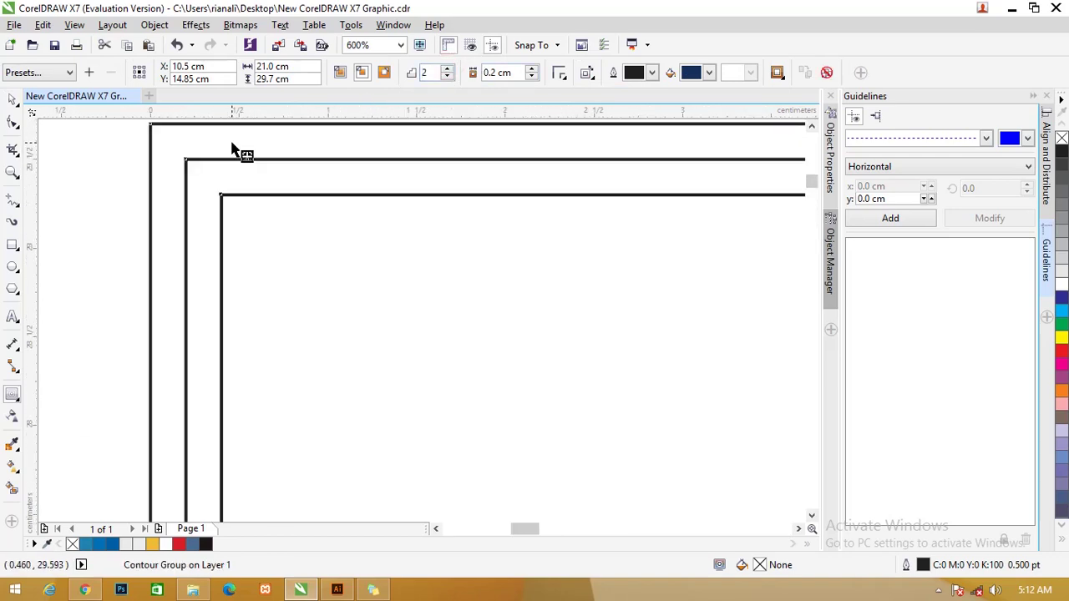
left_click(518, 72)
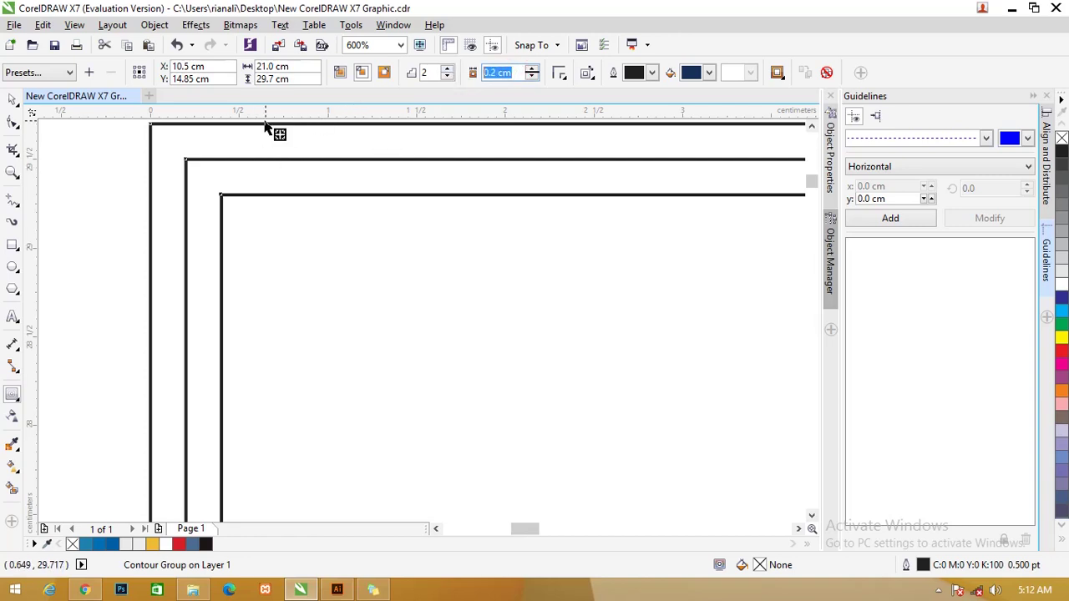
Break the contour group apart and ungroup all objects in the resulting group of inner rectangles
scroll(269, 131, "down", 2)
right_click(299, 148)
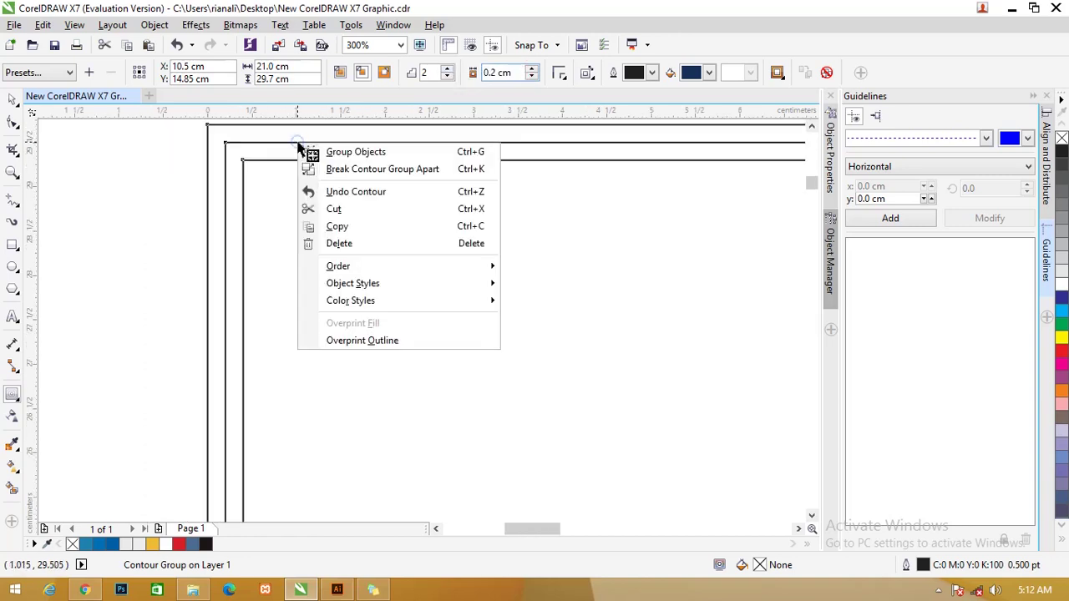
left_click(316, 167)
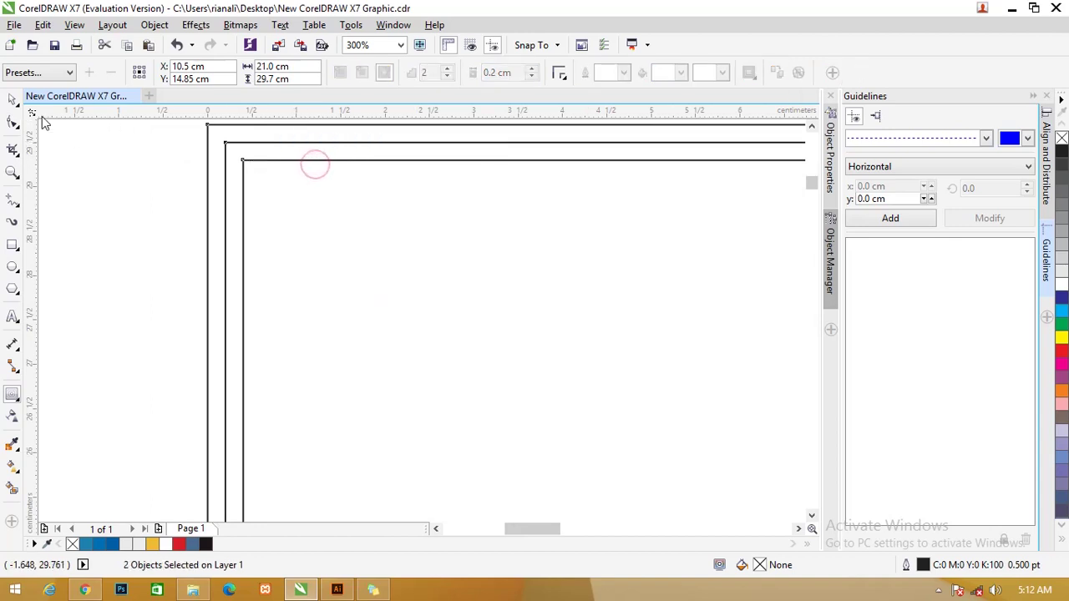
left_click(81, 172)
left_click(256, 163)
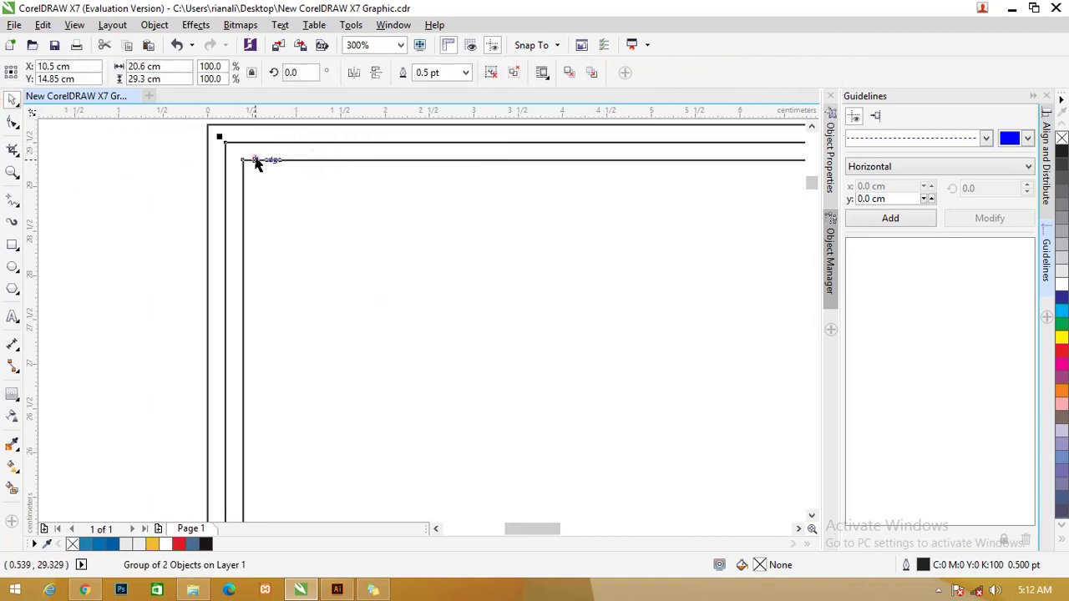
right_click(256, 162)
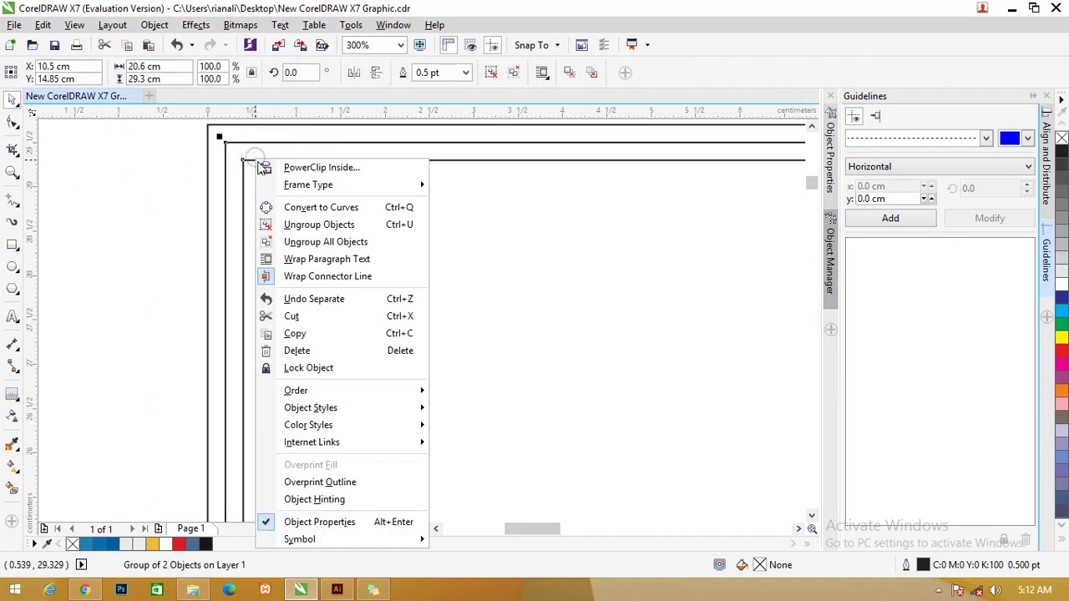
left_click(307, 248)
left_click(167, 199)
Fill the outer page-sized rectangle with light grey and the middle rectangle with white
scroll(167, 197, "down", 2)
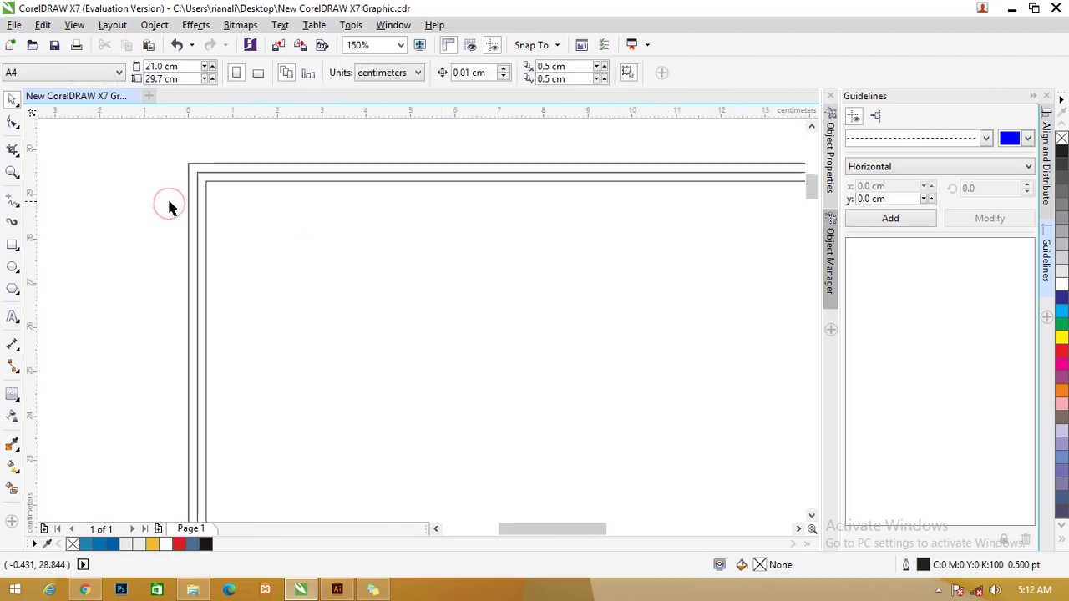
left_click(187, 188)
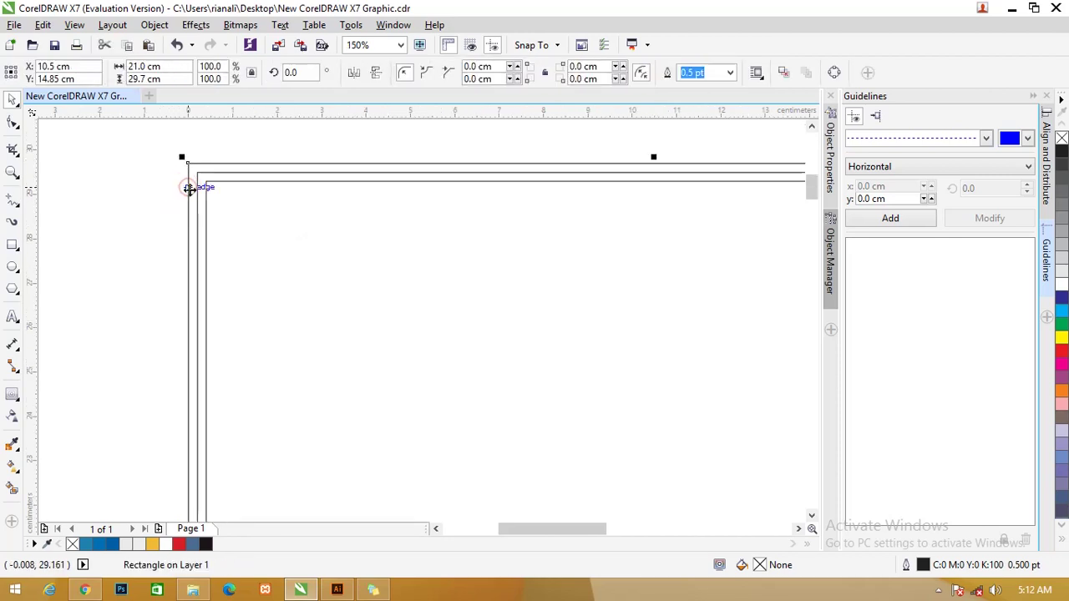
left_click(1061, 272)
left_click(133, 195)
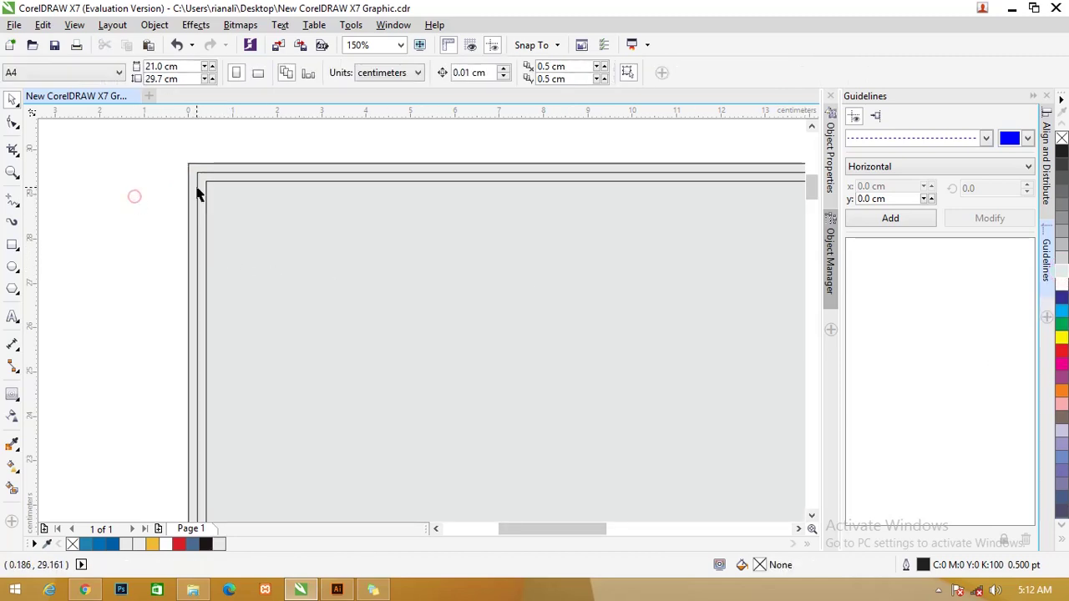
left_click(197, 193)
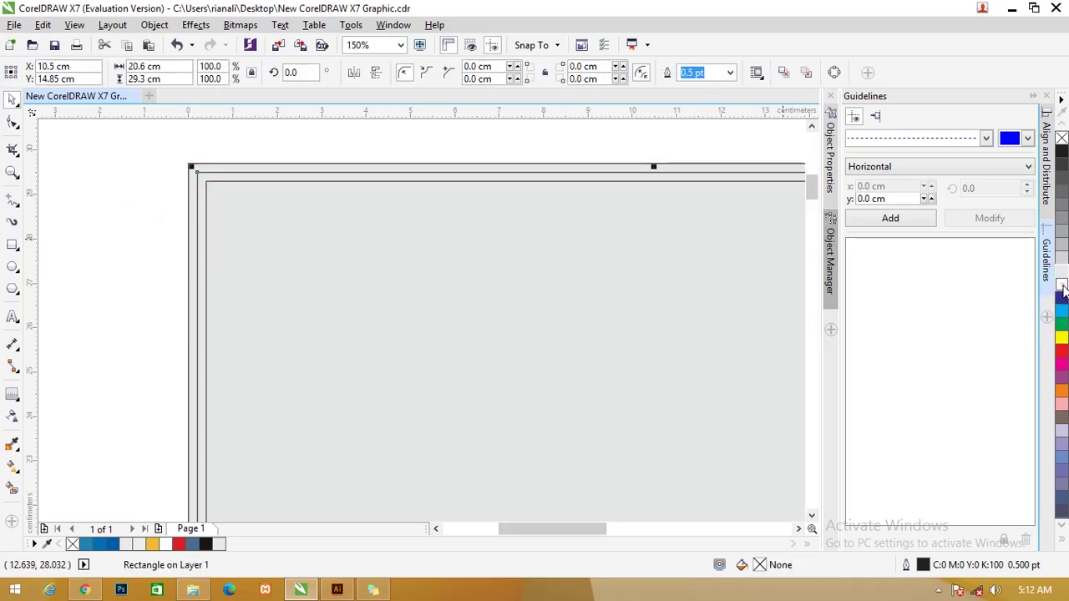
left_click(1062, 285)
Select the innermost rectangle and display the Object Manager
scroll(213, 207, "down", 4)
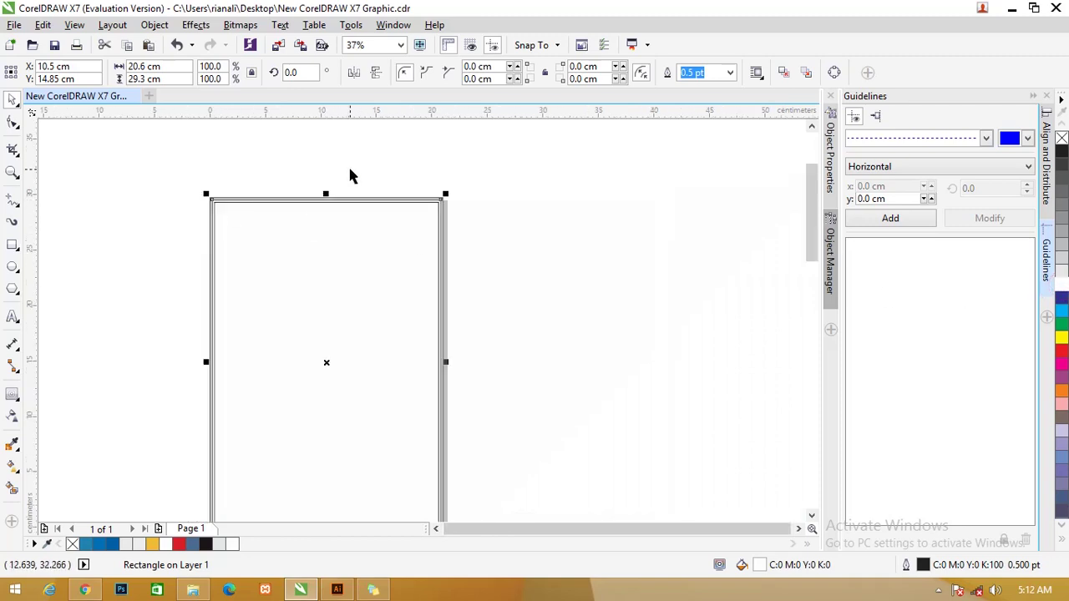
left_click(394, 169)
scroll(330, 210, "up", 4)
left_click(449, 184)
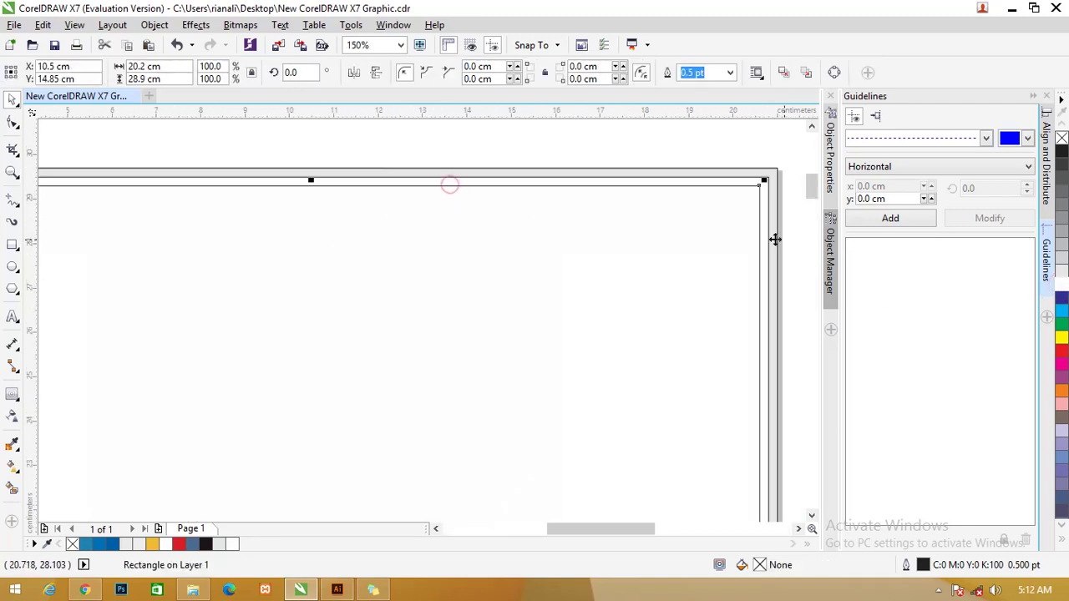
left_click(830, 258)
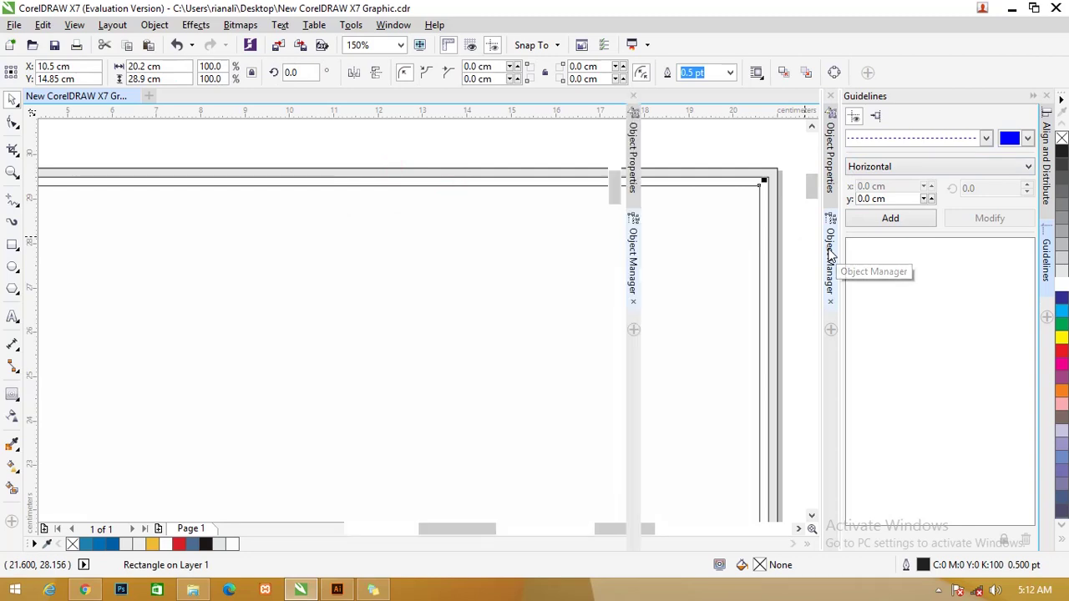
left_click(393, 25)
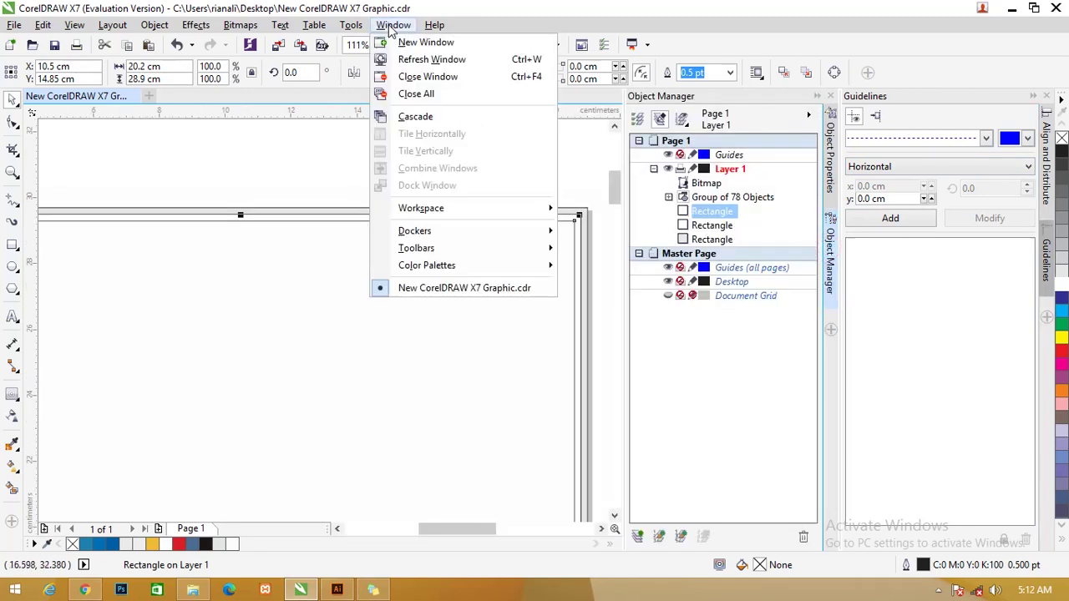
mouse_move(440, 213)
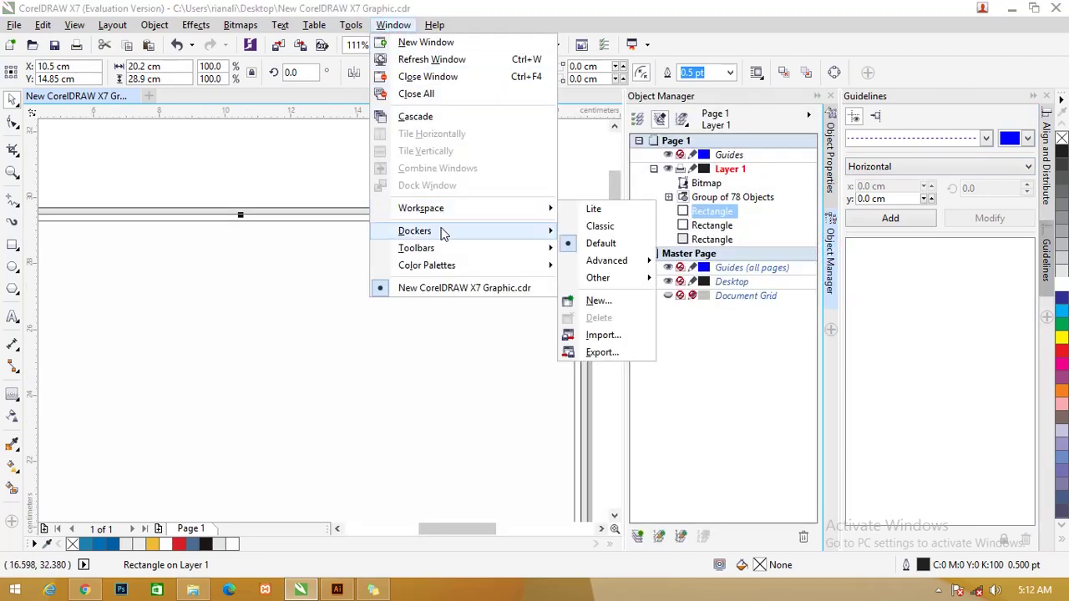
mouse_move(442, 231)
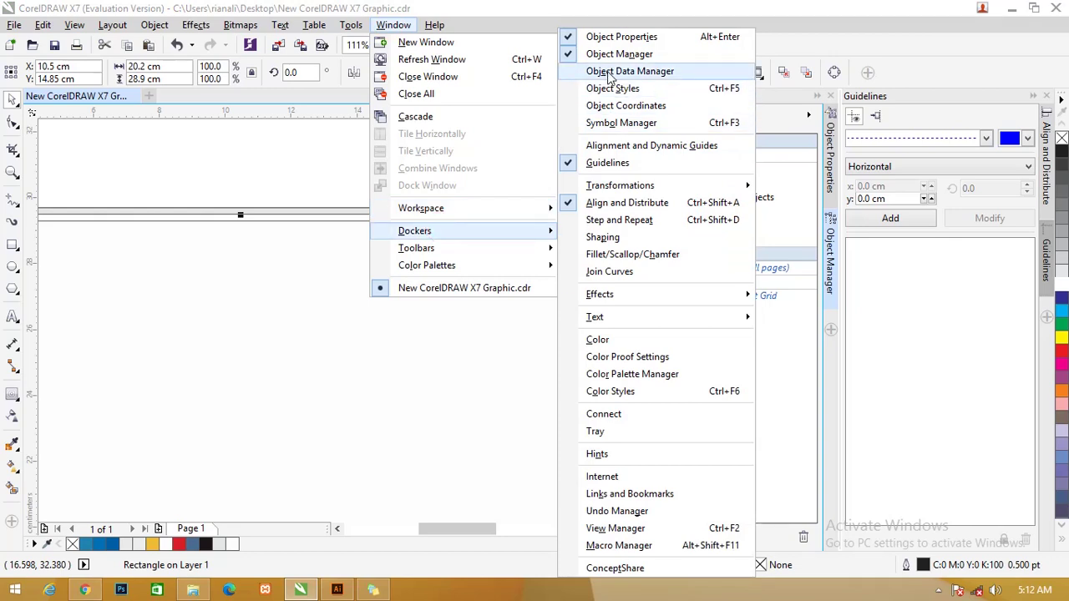
left_click(380, 18)
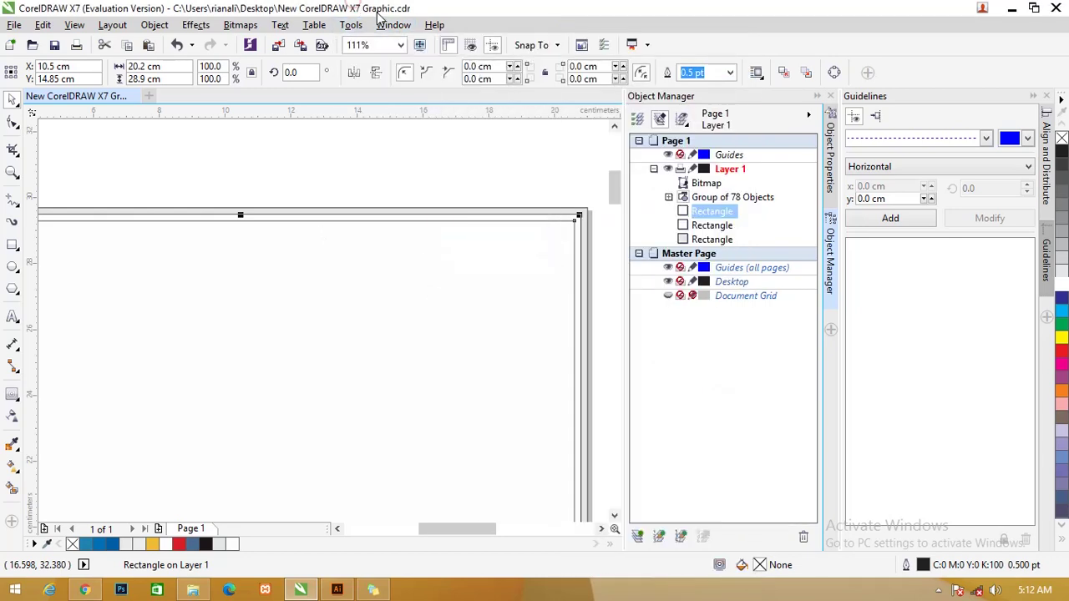
Move the innermost rectangle to the master page's Guides (all pages) layer and hide that layer
left_click_drag(714, 214, 744, 269)
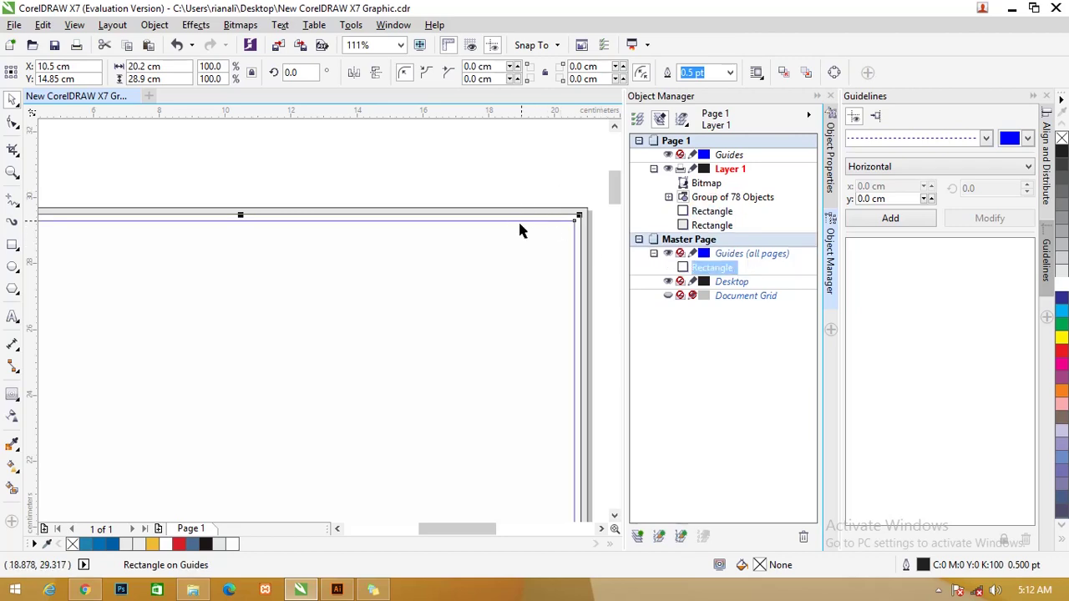
left_click(668, 253)
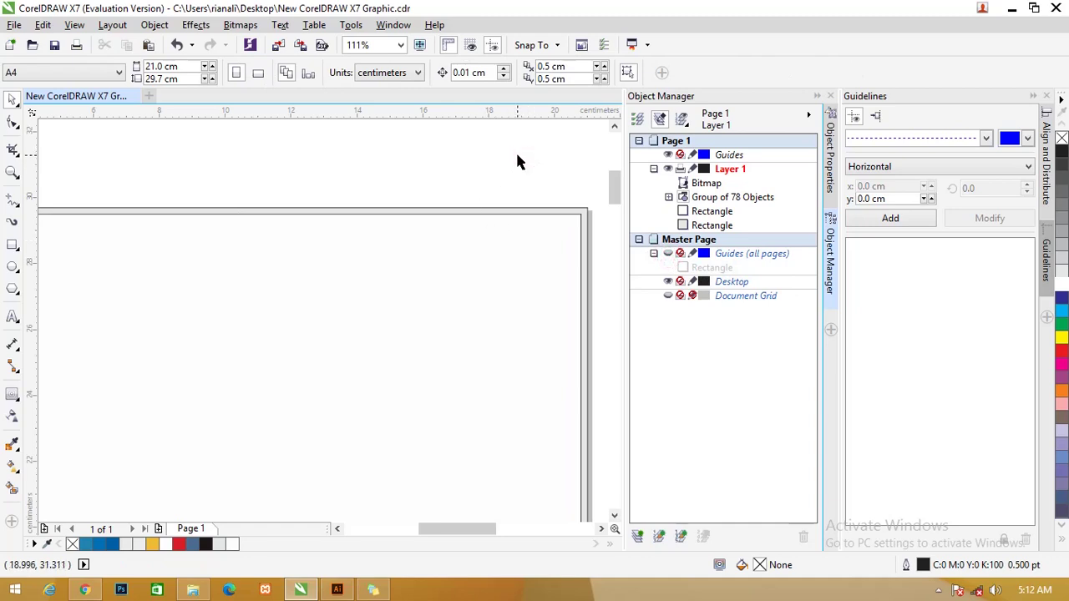
Remove the outline from the two remaining page rectangles
key("ctrl+a")
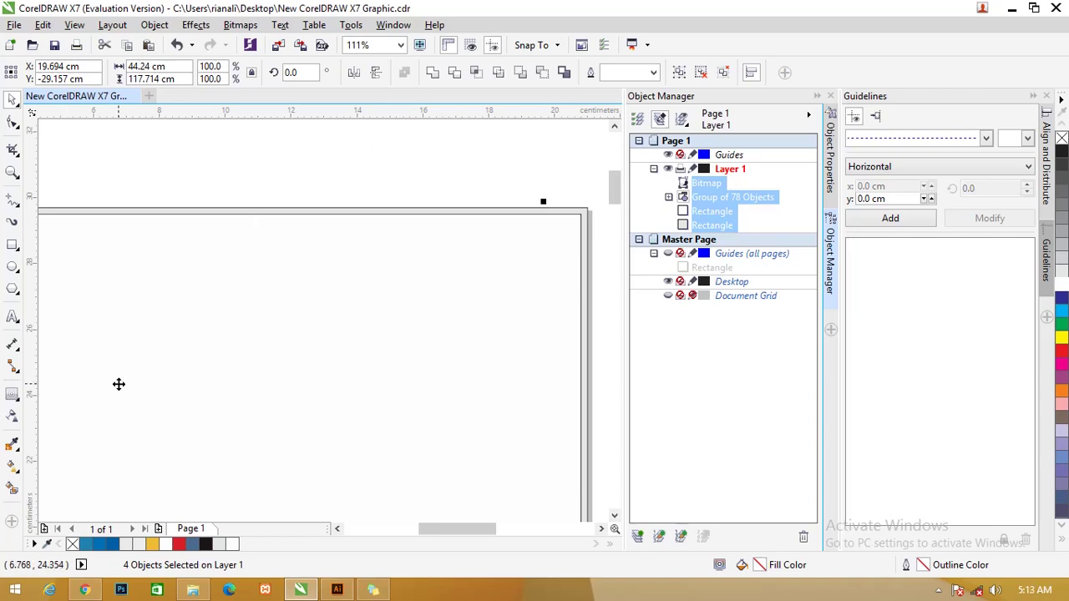
left_click(287, 167)
scroll(322, 179, "down", 3)
scroll(322, 181, "down", 1)
left_click_drag(186, 164, 426, 426)
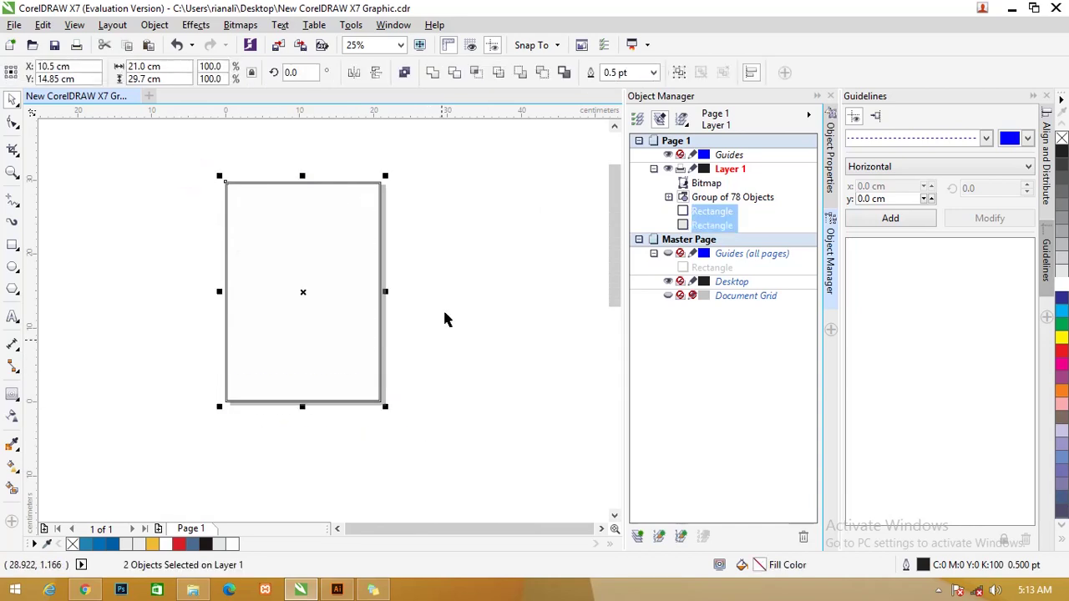
left_click(73, 544)
left_click(127, 246)
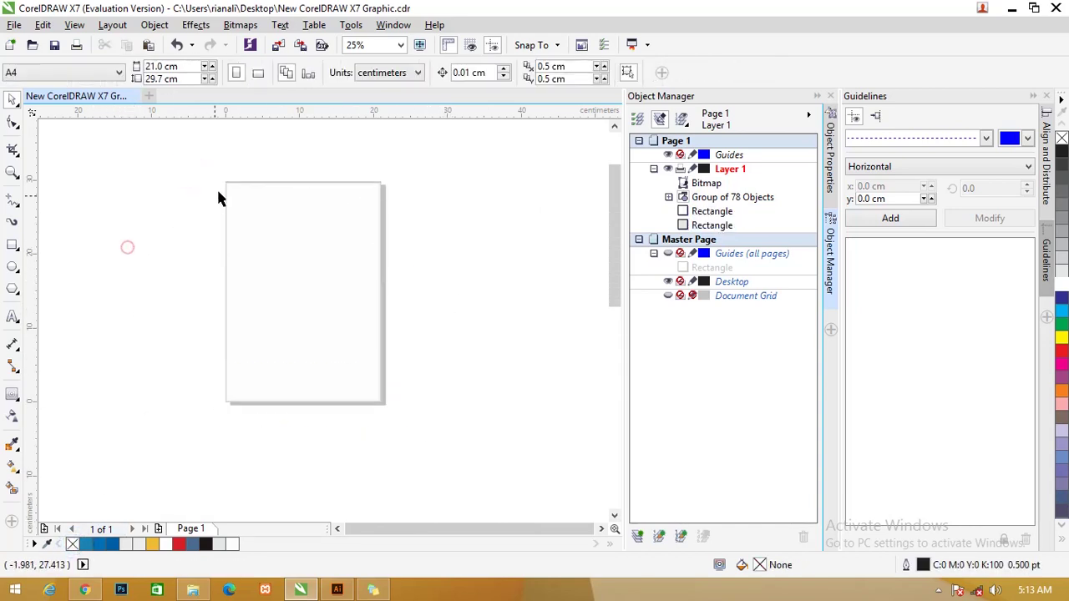
Draw a three-node Bézier curve from above the page's top edge down through its interior and out past its left edge
scroll(306, 179, "up", 2)
scroll(190, 207, "down", 2)
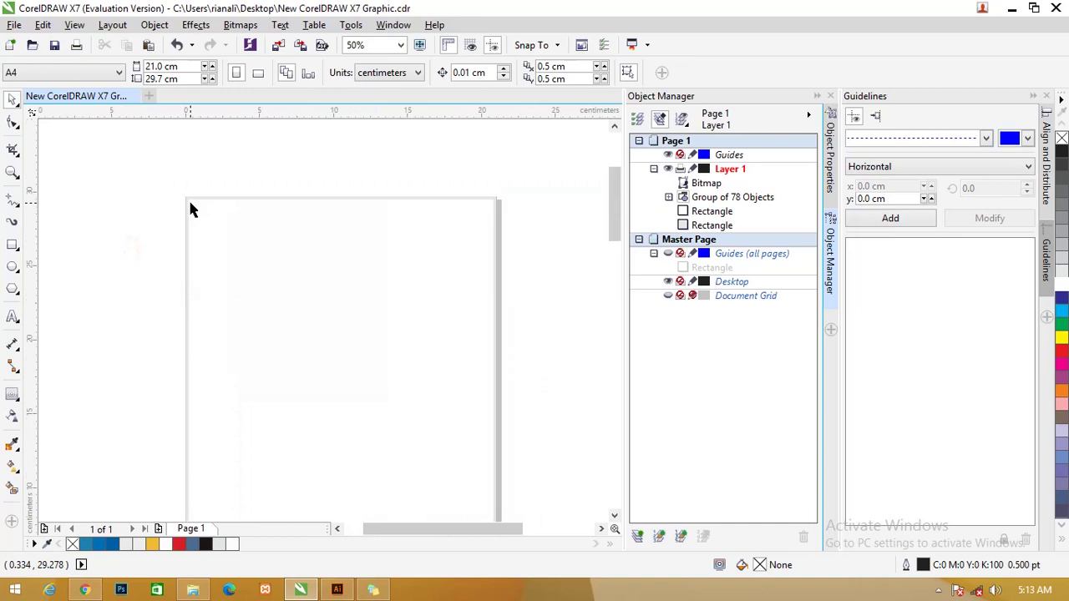
left_click(470, 528)
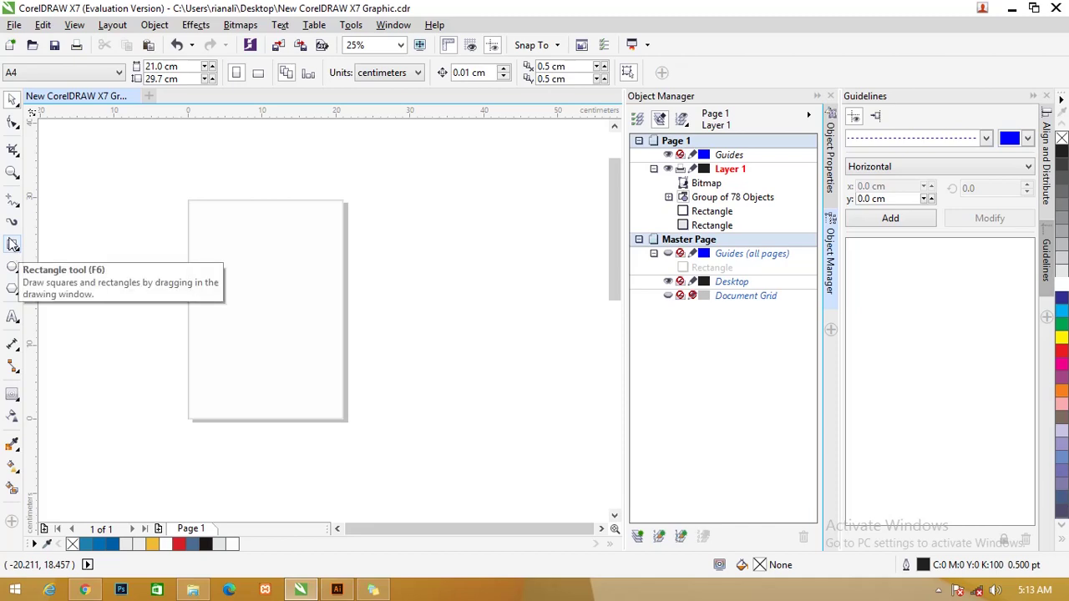
left_click(11, 203)
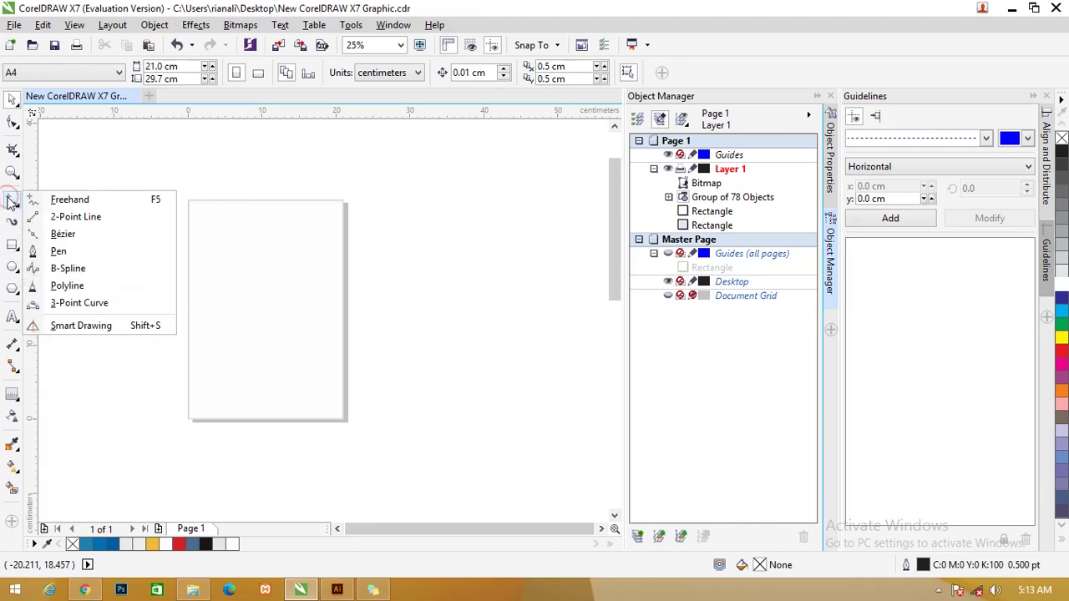
left_click(55, 232)
scroll(308, 213, "up", 1)
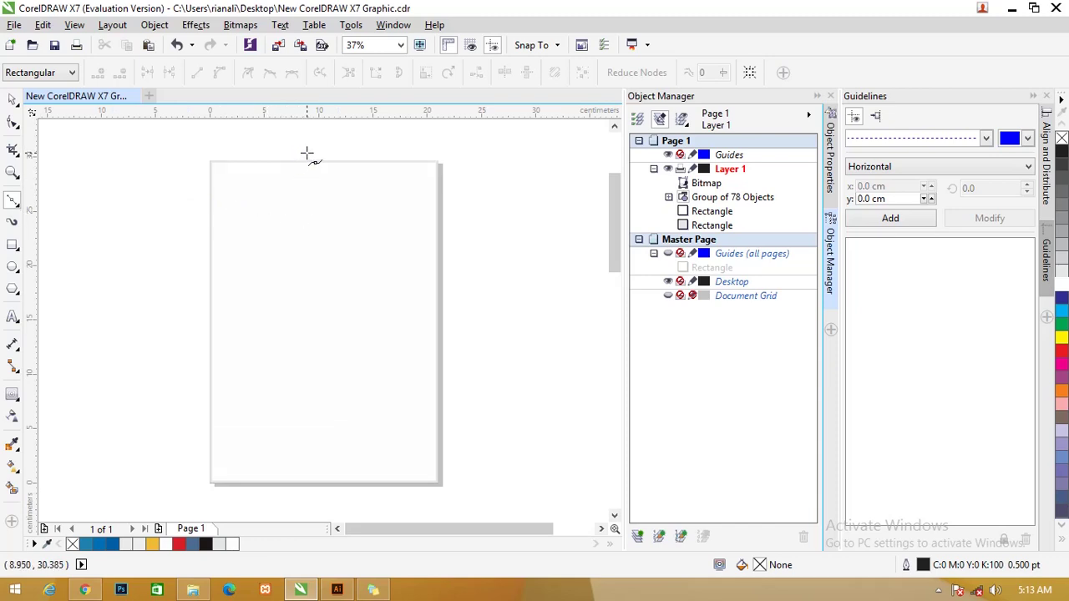
left_click(306, 150)
left_click_drag(284, 308, 289, 323)
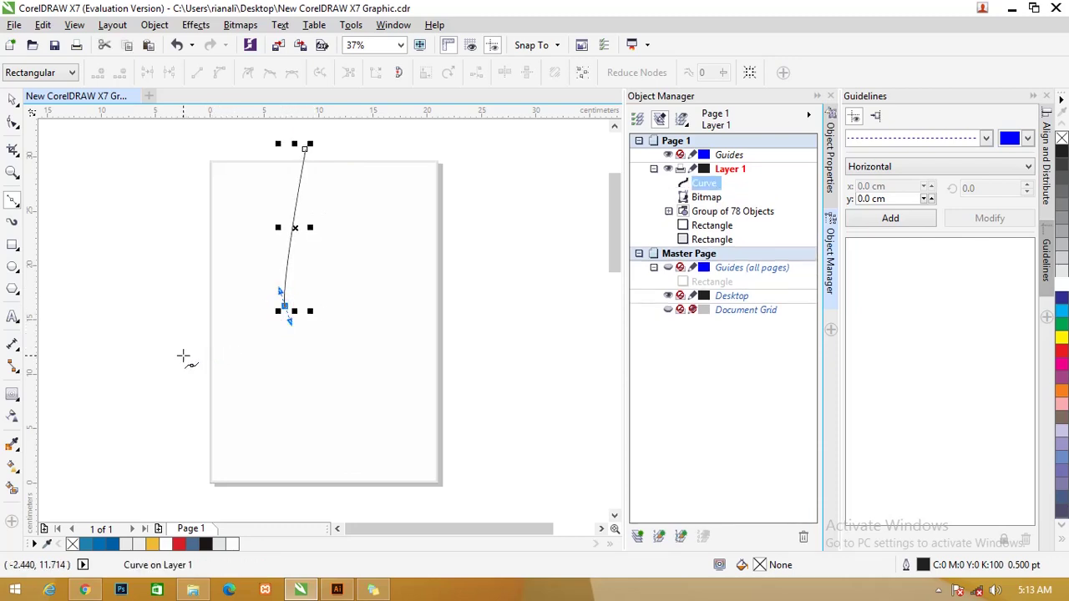
left_click_drag(183, 357, 156, 348)
Reshape the curve by steepening the middle node's handles and moving the top end node right and higher above the page
left_click(12, 122)
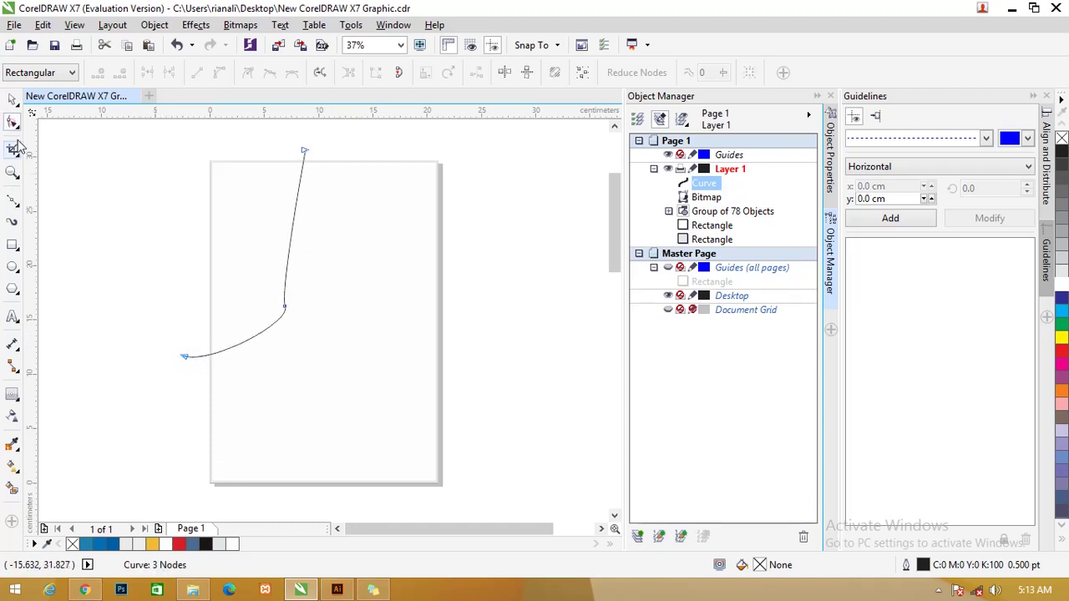
mouse_move(287, 308)
left_mouse_down()
mouse_move(292, 317)
mouse_move(286, 308)
left_mouse_up()
scroll(243, 284, "up", 2)
scroll(243, 284, "down", 2)
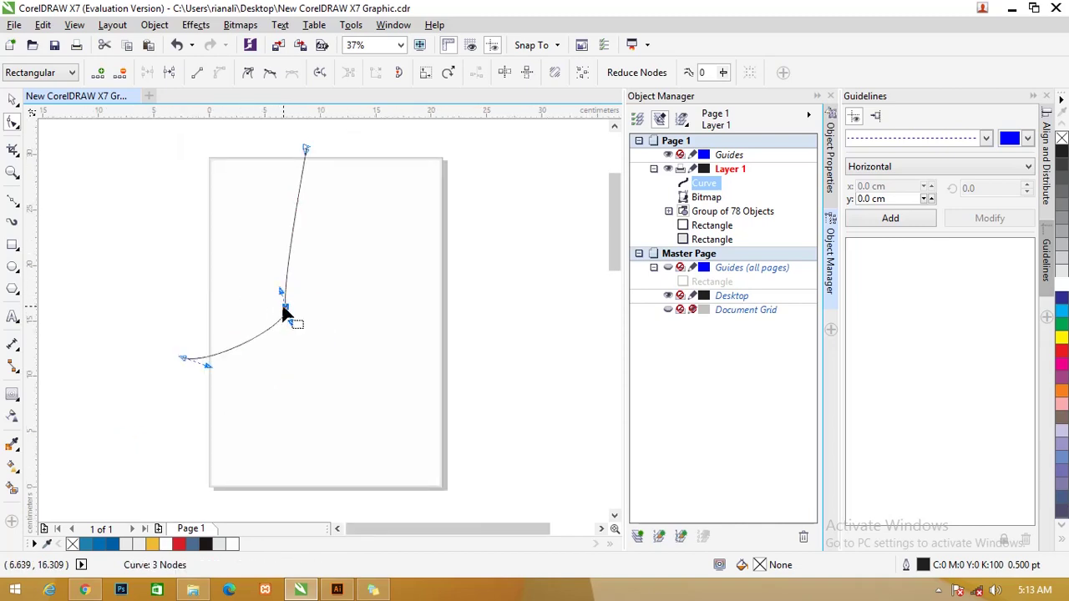
mouse_move(281, 294)
left_mouse_down()
mouse_move(298, 299)
mouse_move(285, 280)
left_mouse_up()
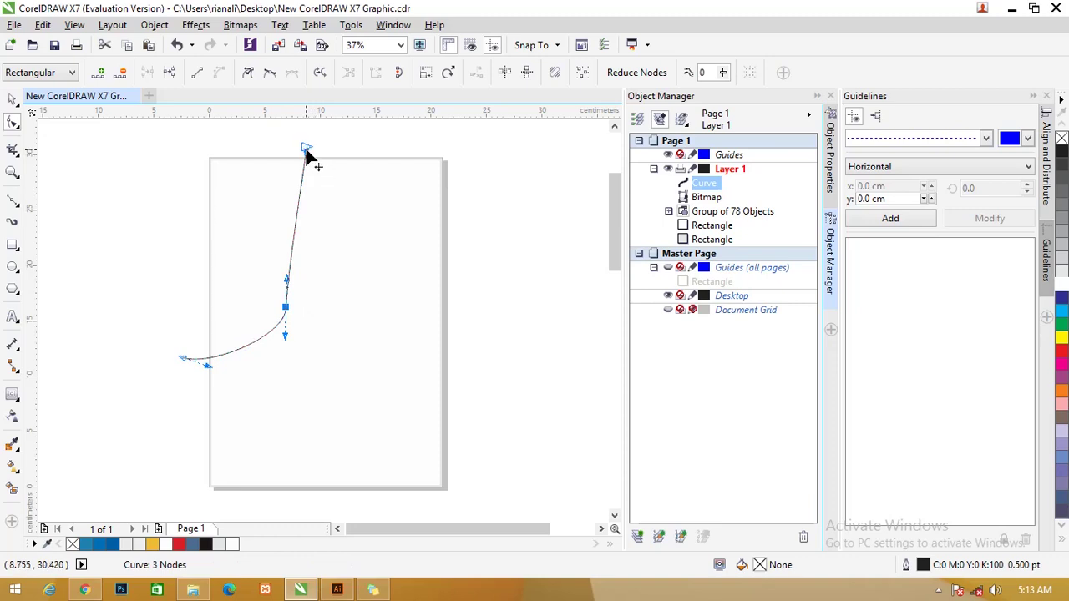
left_click_drag(306, 150, 320, 152)
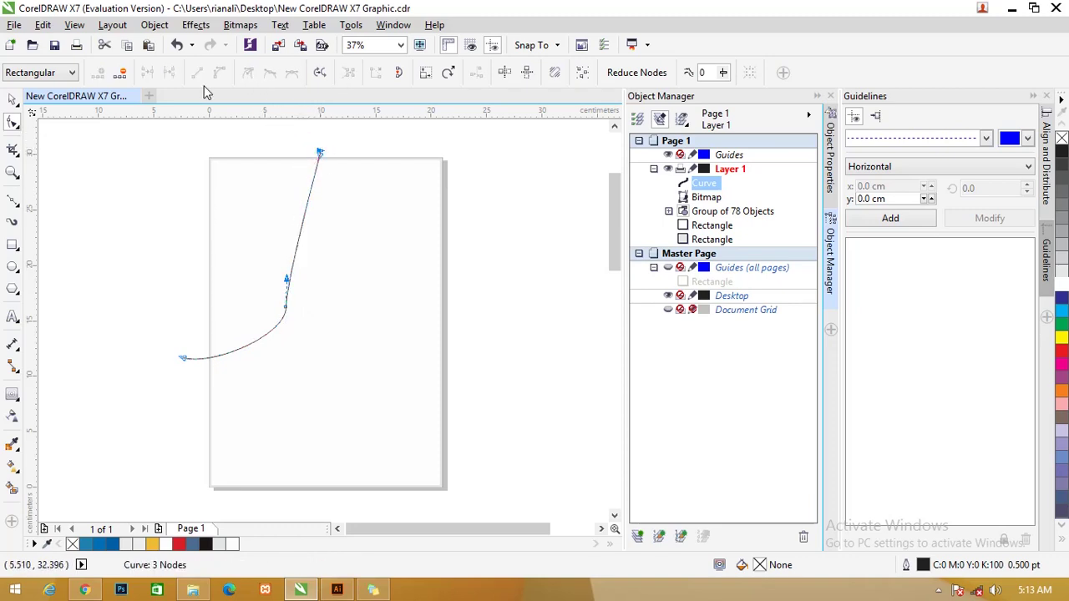
scroll(325, 165, "up", 3)
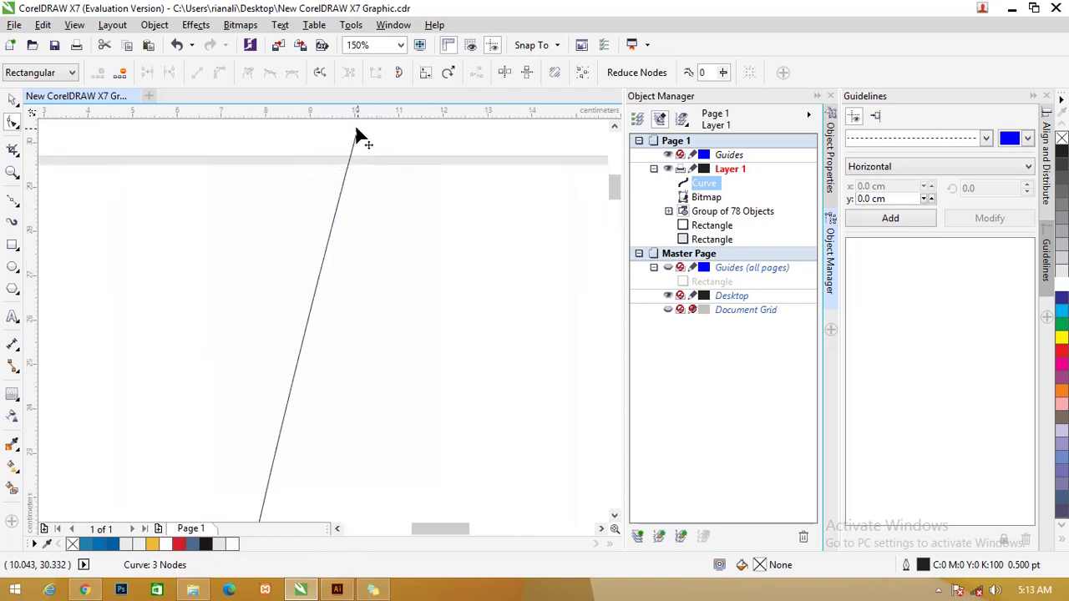
mouse_move(357, 136)
left_mouse_down()
mouse_move(332, 130)
mouse_move(342, 150)
left_mouse_up()
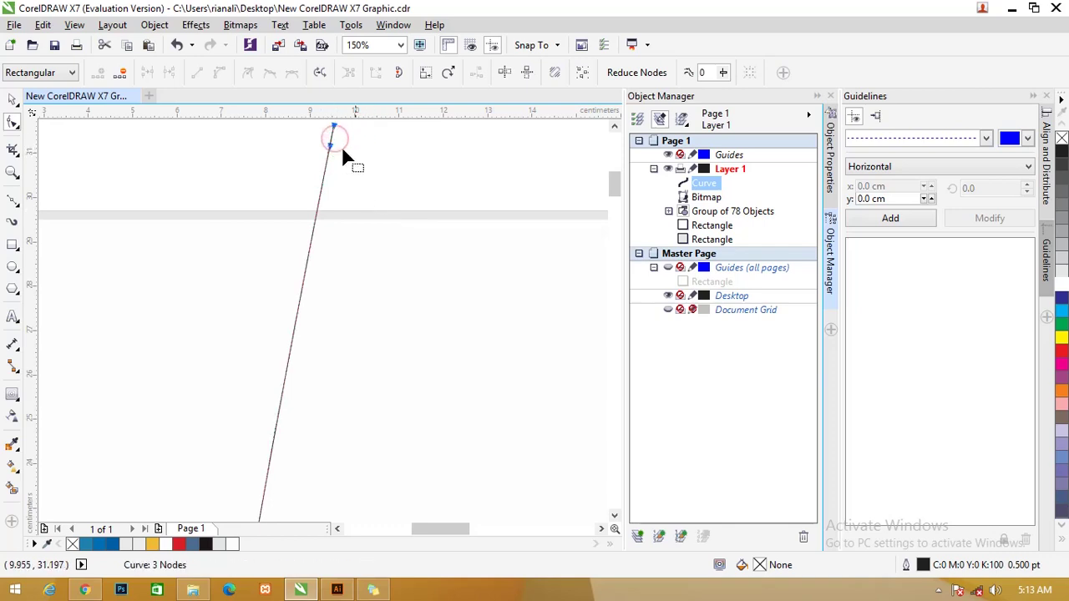
Try deleting the curve's top end node and undo the change
left_click(121, 73)
key("ctrl+z")
left_click_drag(618, 188, 618, 174)
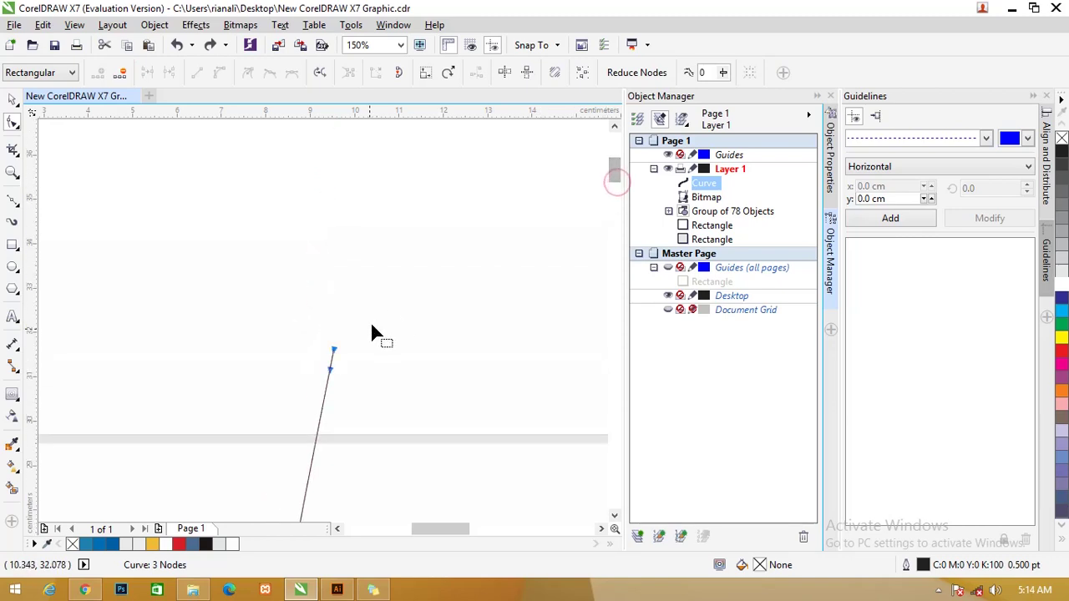
Bend the top of the curve by pulling its top end node's handle down and right, and shift that node left
left_click_drag(335, 349, 393, 432)
scroll(387, 420, "down", 6)
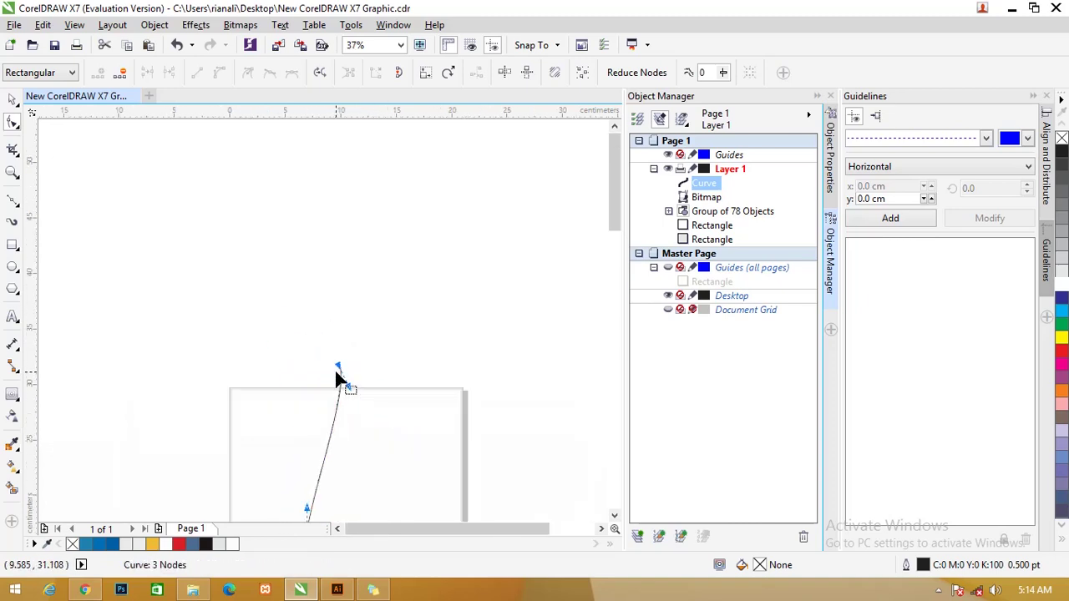
scroll(338, 379, "up", 2)
key("z")
left_click_drag(220, 358, 395, 479)
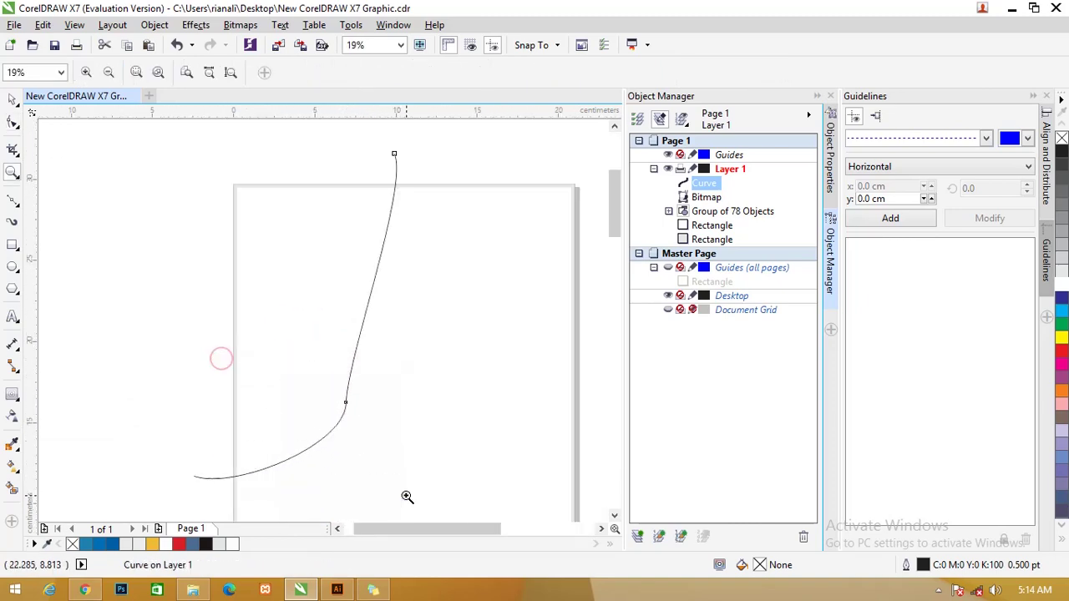
left_click(12, 124)
left_click_drag(392, 153, 386, 186)
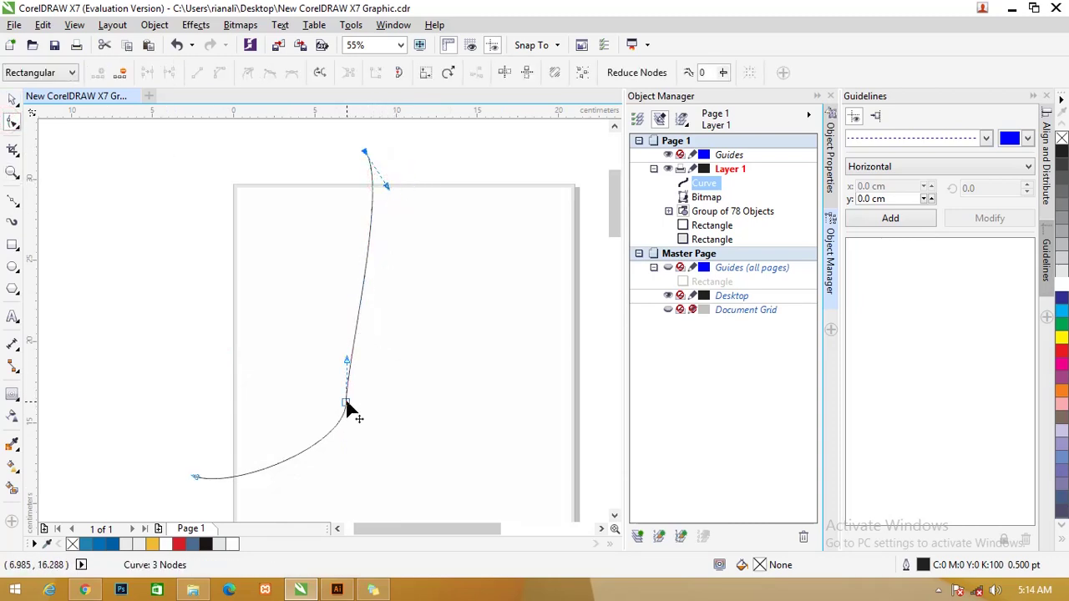
left_click_drag(347, 402, 354, 407)
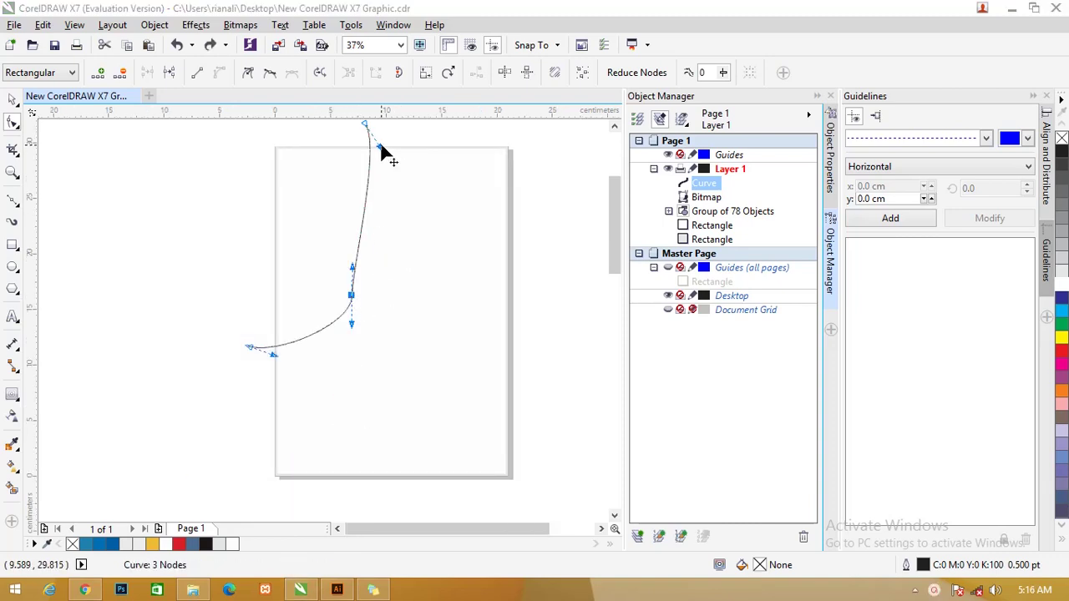
Straighten the curve's upper section with a vertical top handle, and lower its middle node and left end node
mouse_move(381, 149)
left_mouse_down()
mouse_move(362, 158)
mouse_move(370, 123)
mouse_move(373, 158)
left_mouse_up()
left_click_drag(365, 194, 376, 206)
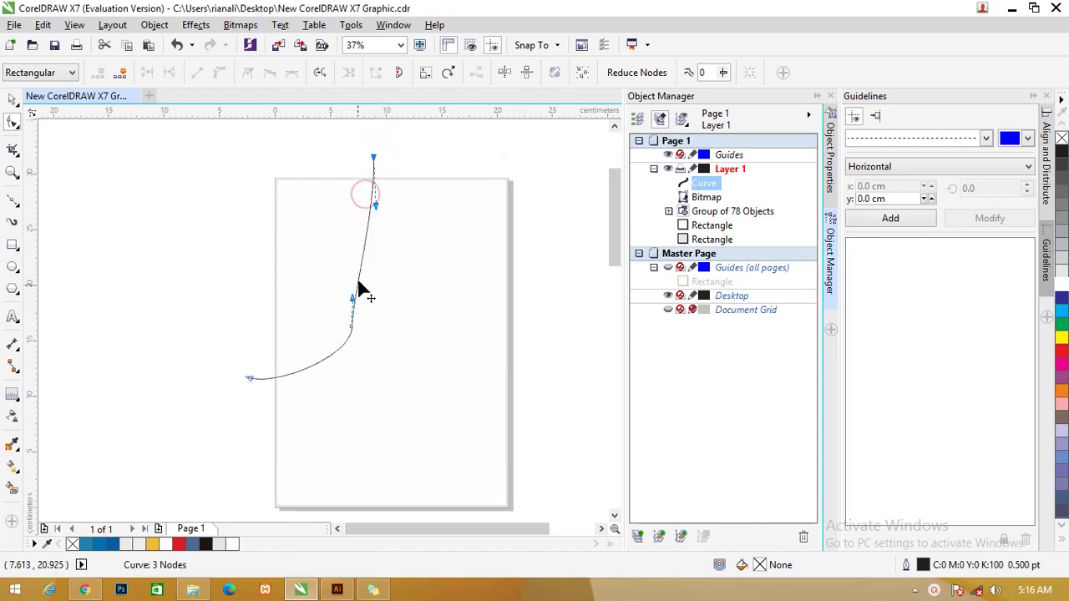
left_click_drag(355, 326, 351, 339)
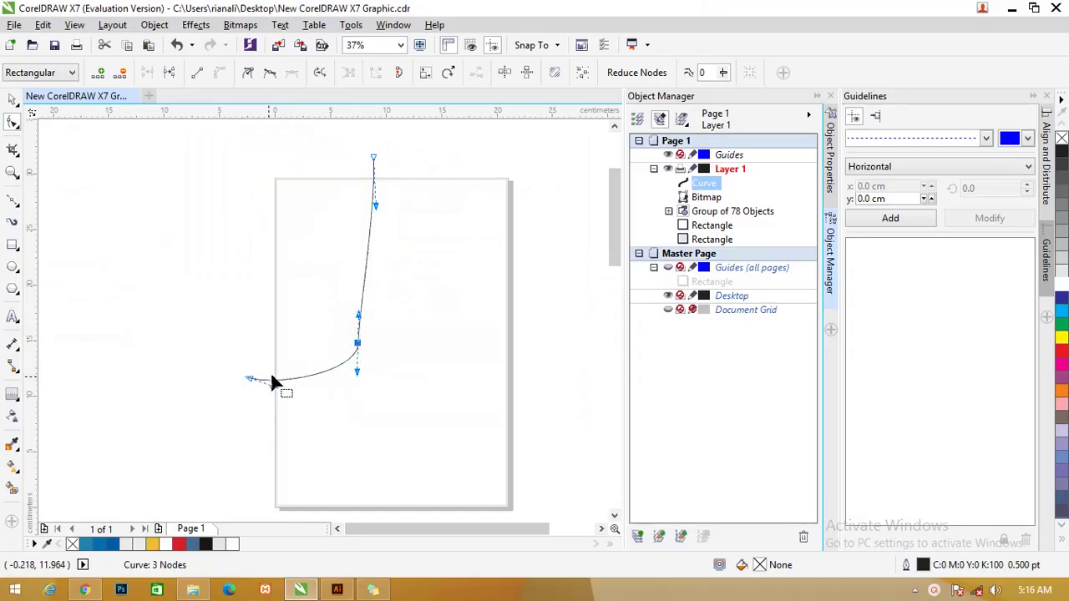
left_click_drag(249, 382, 276, 386)
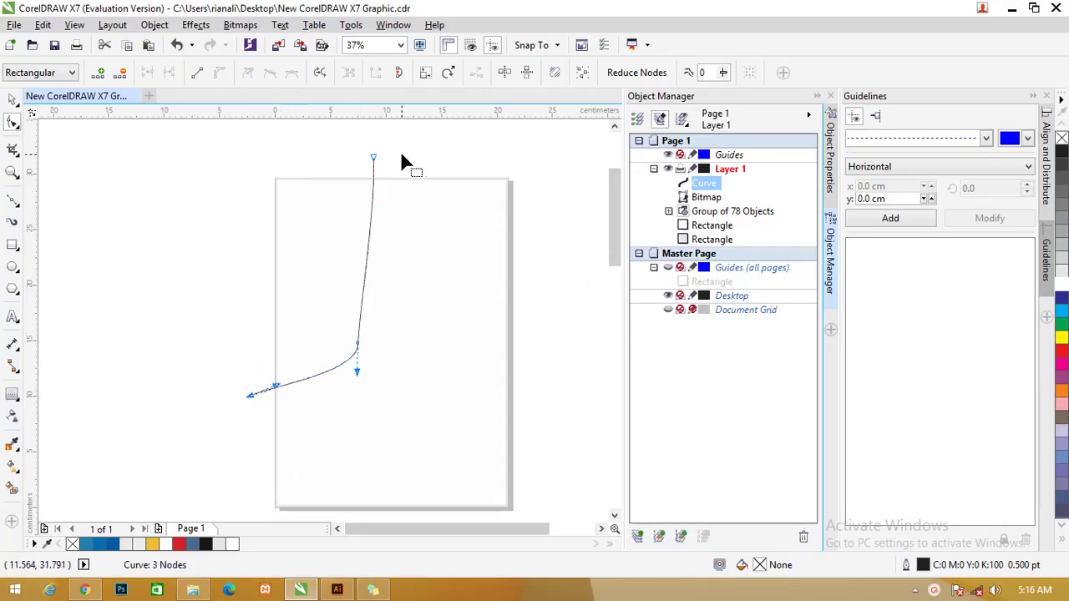
left_click_drag(374, 156, 365, 163)
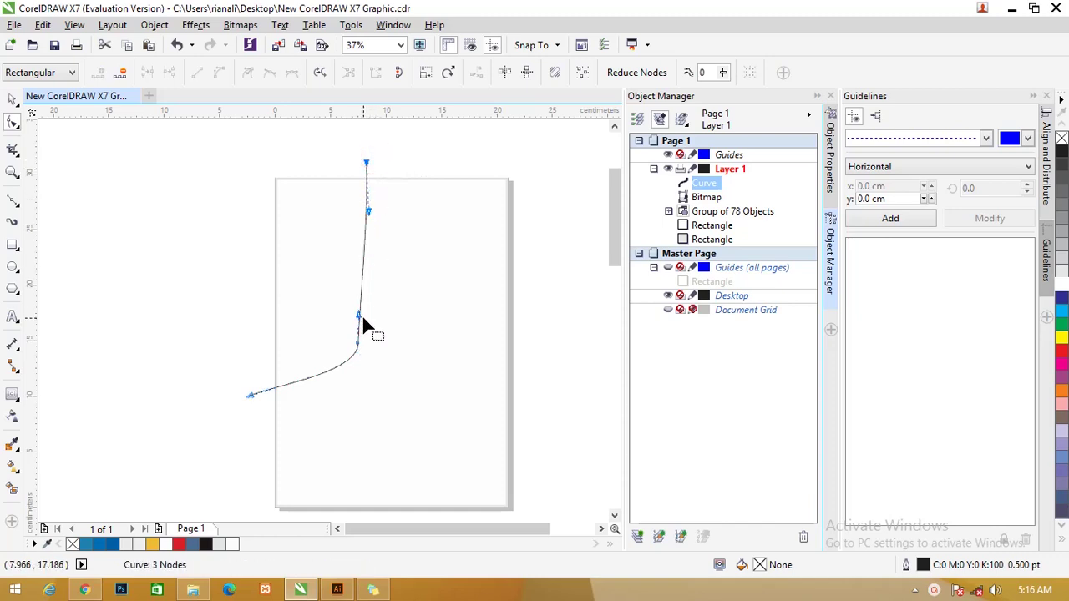
Bend the upper section into an S-shape by tilting the middle node's handles right and angling the top node's handle down-left
left_click_drag(359, 317, 374, 312)
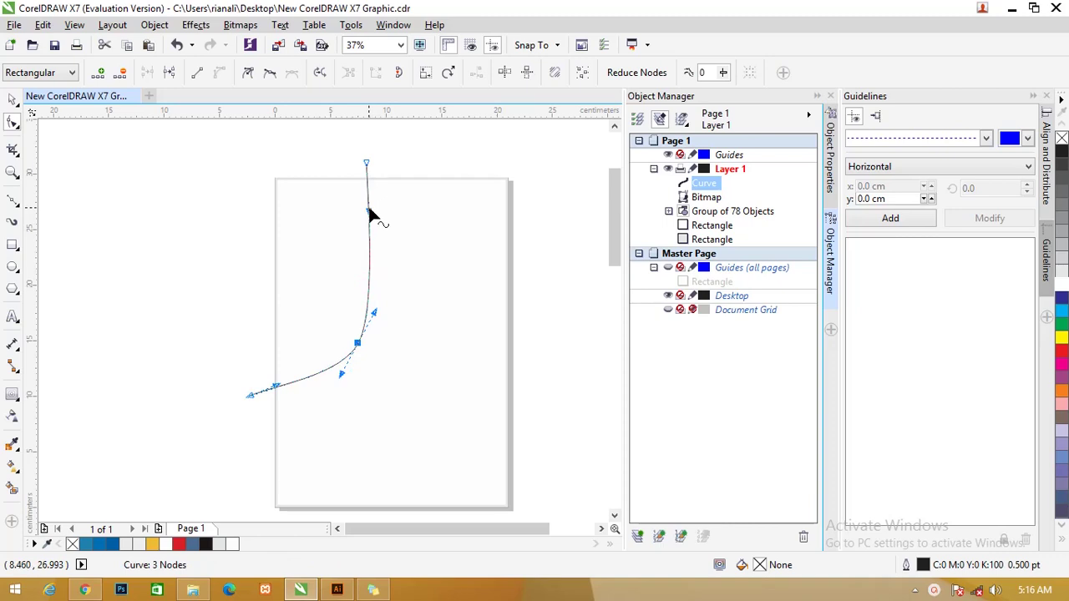
mouse_move(370, 214)
left_mouse_down()
mouse_move(362, 220)
mouse_move(368, 209)
left_mouse_up()
left_click(367, 164)
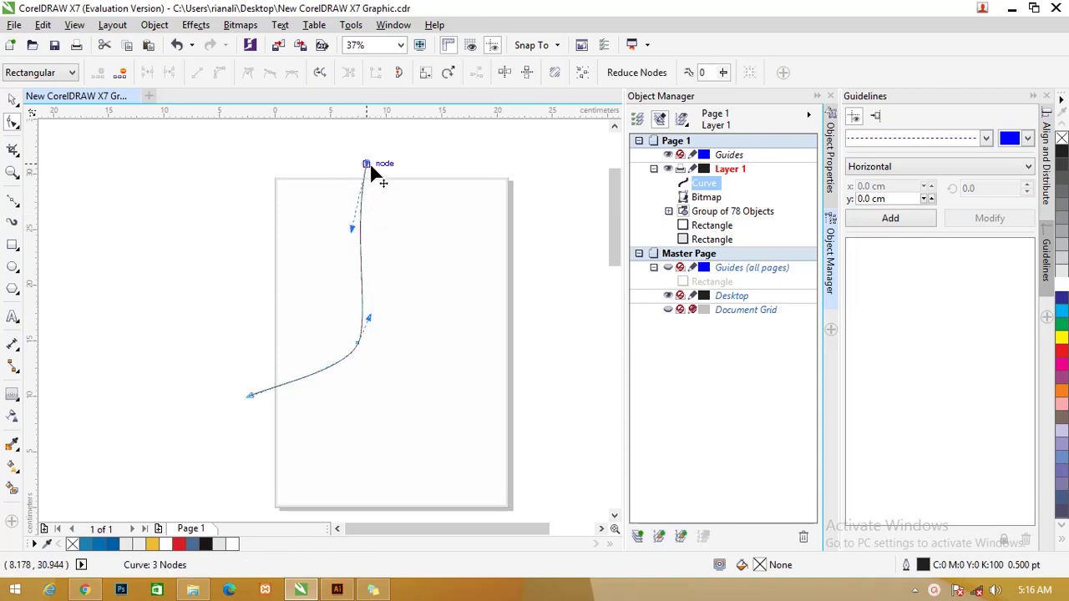
left_click_drag(373, 168, 377, 171)
left_click_drag(362, 232, 344, 245)
Raise the curve's left end node to level its tail, and place the top end node on the page's top edge
left_click(251, 395)
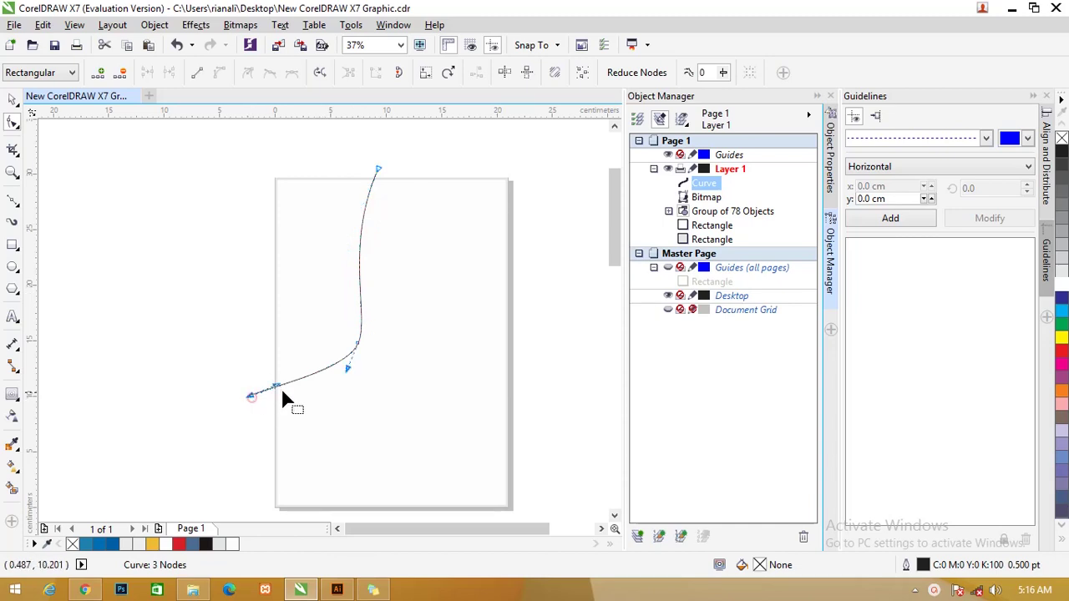
left_click_drag(278, 380, 255, 384)
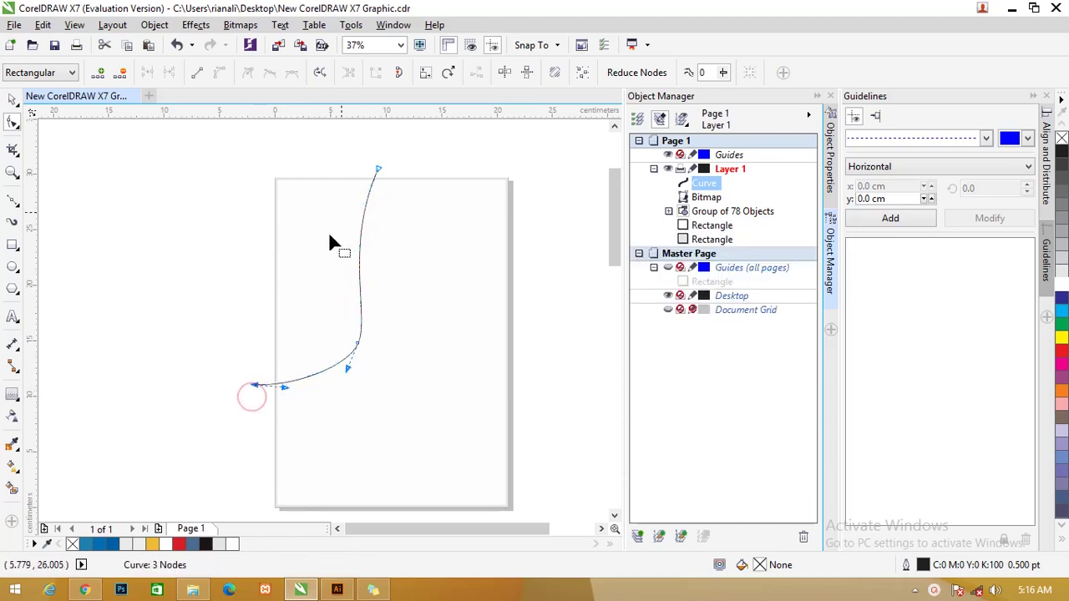
left_click(378, 171)
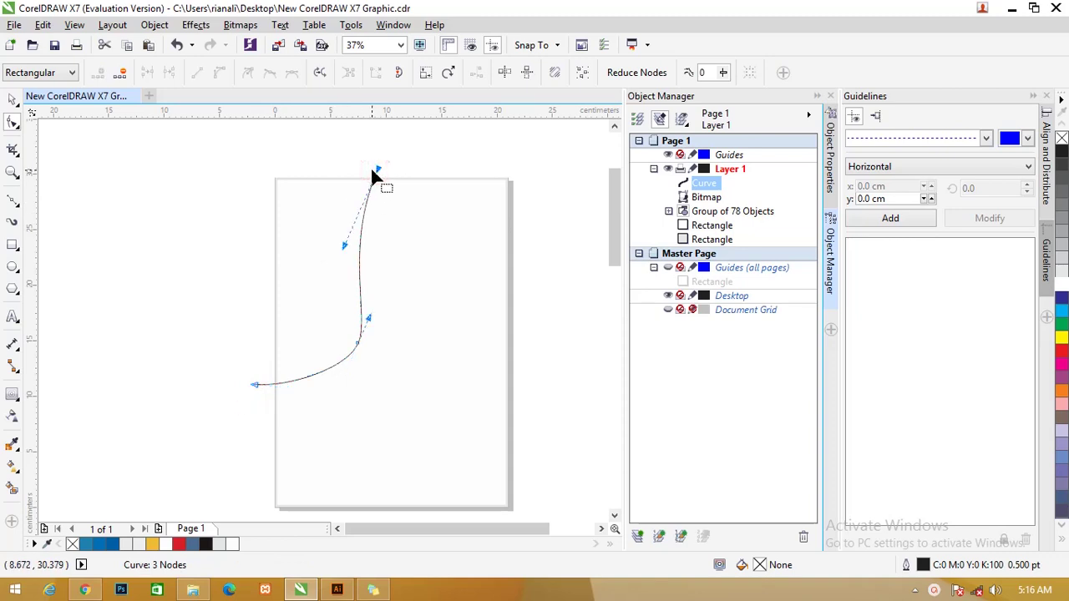
left_click_drag(375, 170, 370, 169)
left_click(359, 344)
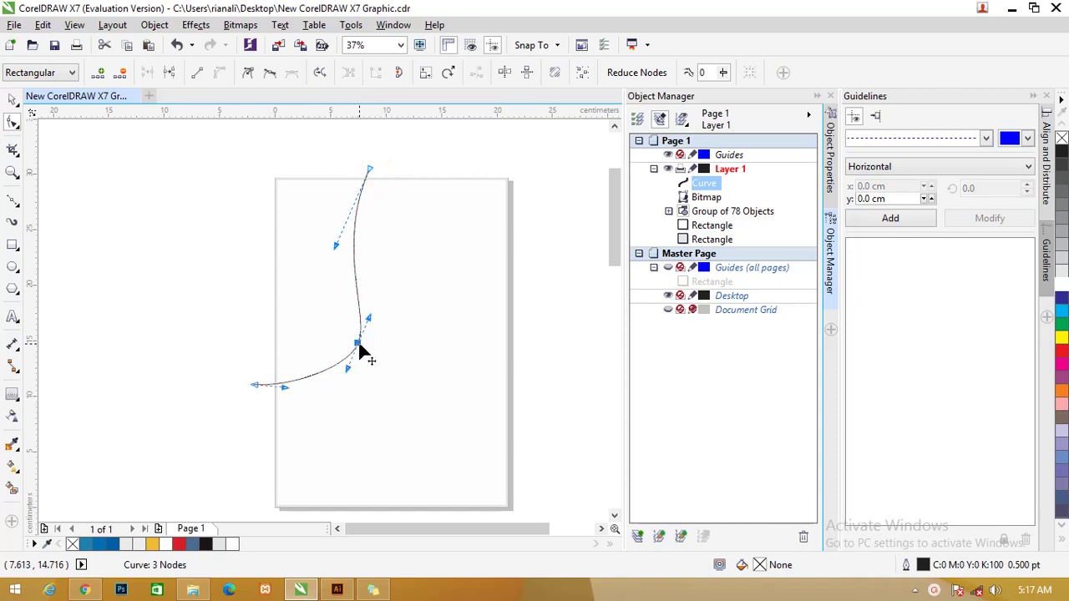
left_click_drag(364, 350, 362, 350)
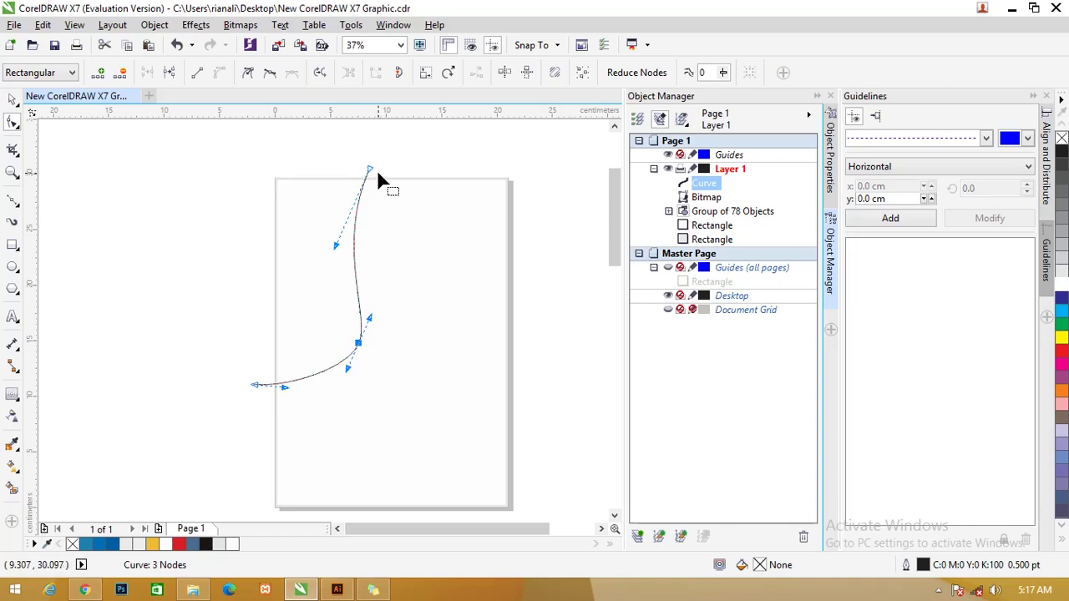
left_click_drag(370, 169, 382, 178)
left_click_drag(380, 178, 381, 177)
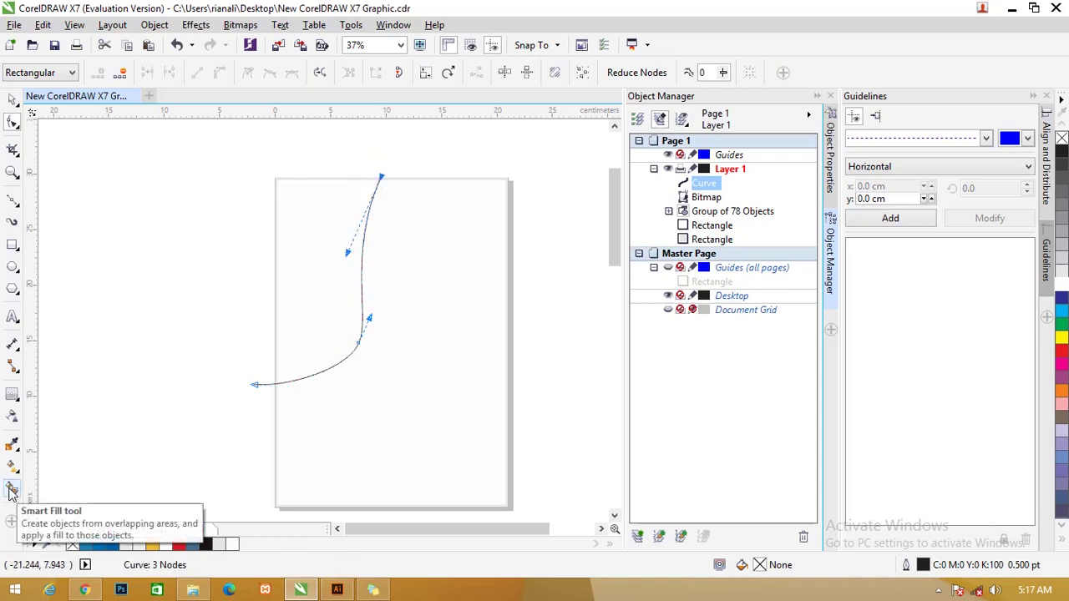
Smart Fill the area between the curve and the page's upper-left corner, and color the new shape blue C99 M67 Y6 K0
key("shift+F4")
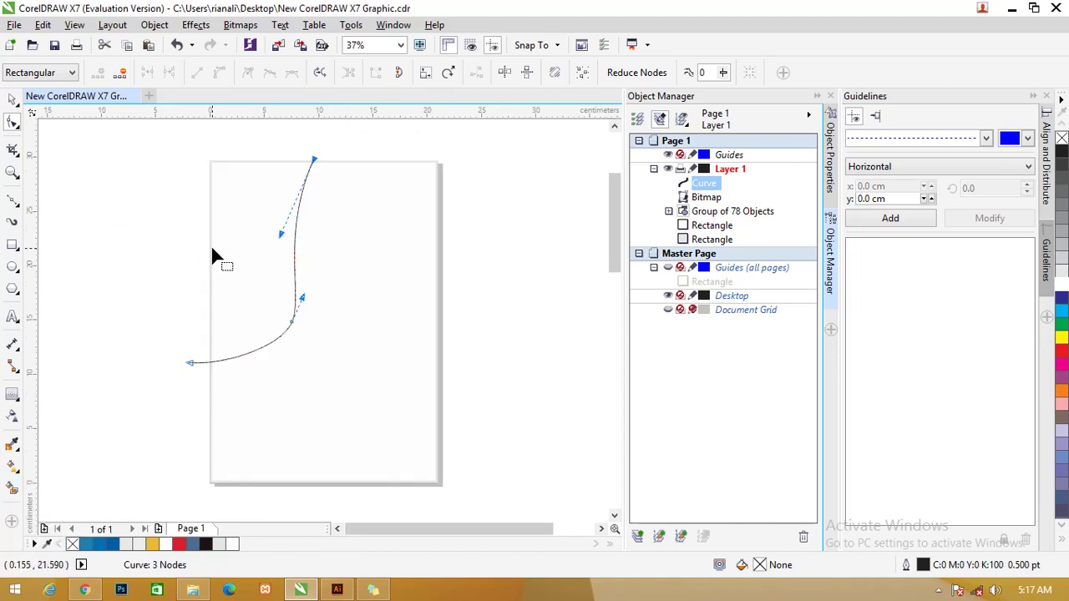
left_click(13, 488)
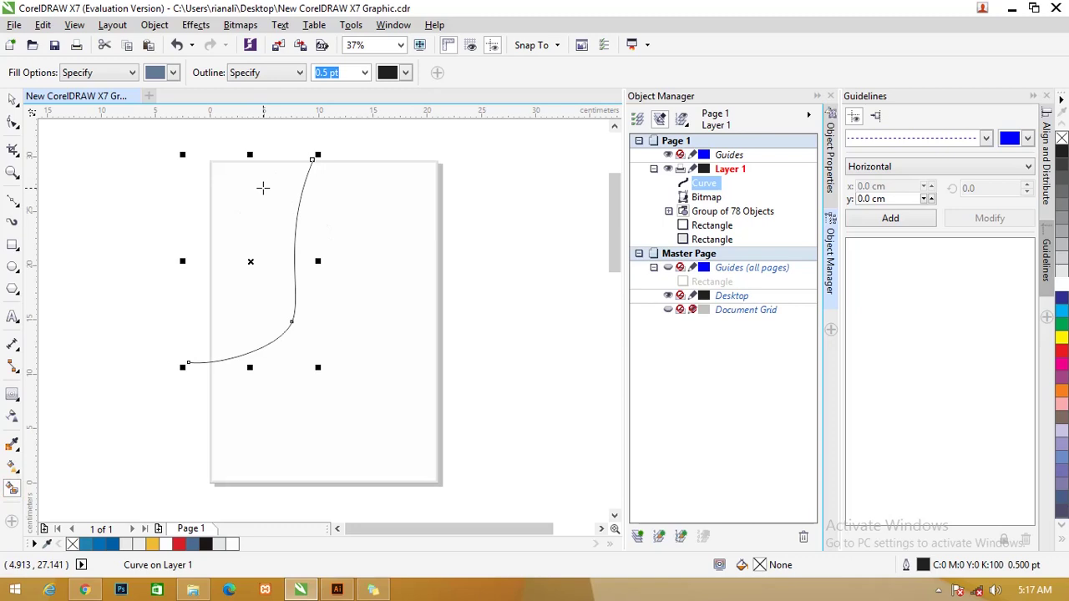
left_click(262, 187)
left_click(13, 98)
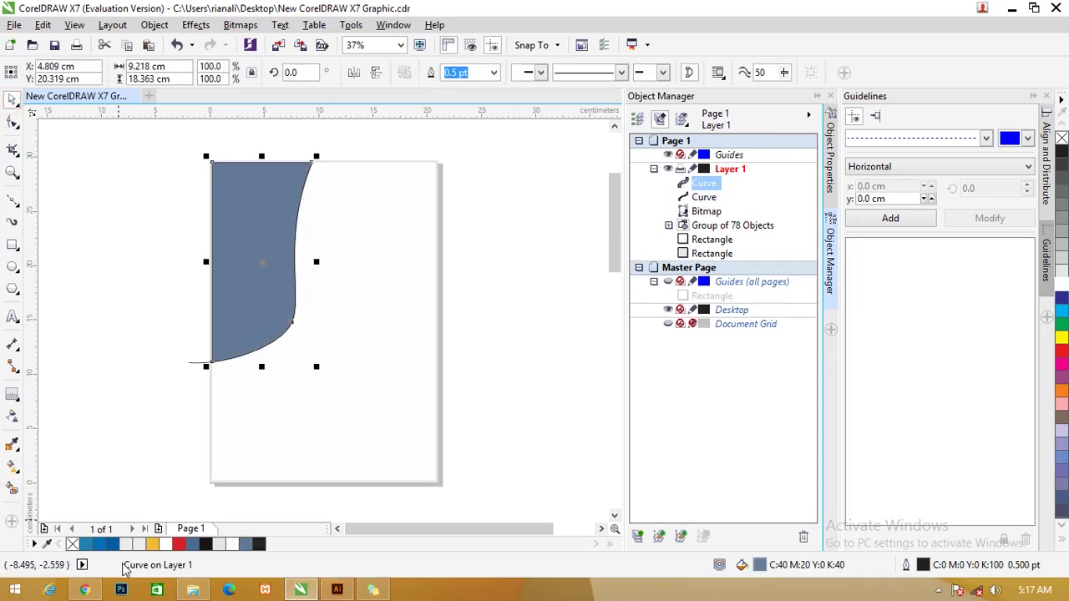
left_click(112, 544)
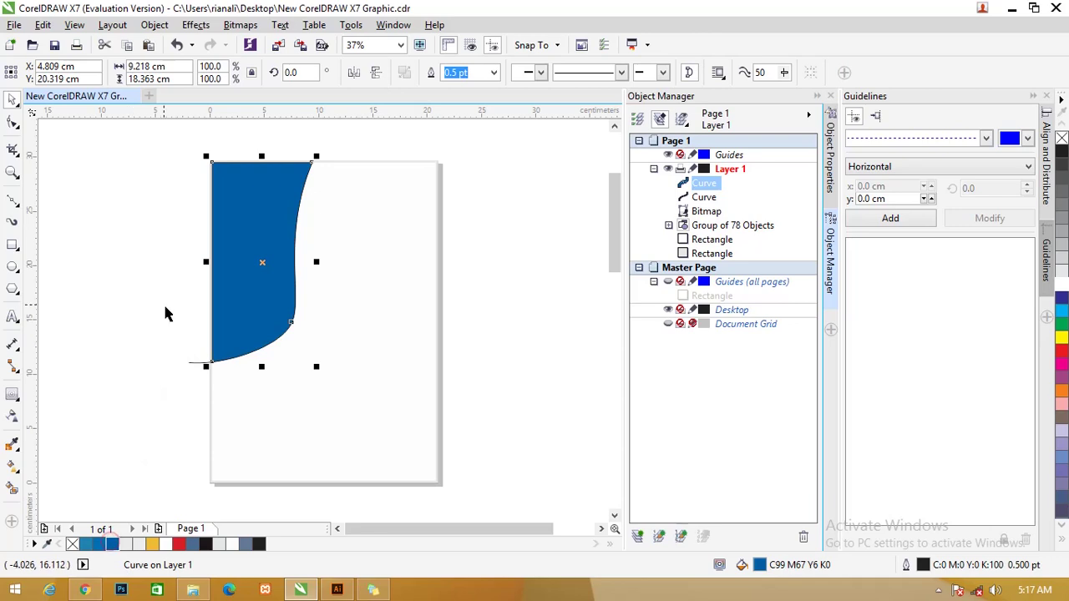
Apply a linear fountain fill rising diagonally across the blue shape, from a slightly lighter blue to C99 M67 Y6 K0
left_click(13, 466)
left_click_drag(197, 328, 282, 160)
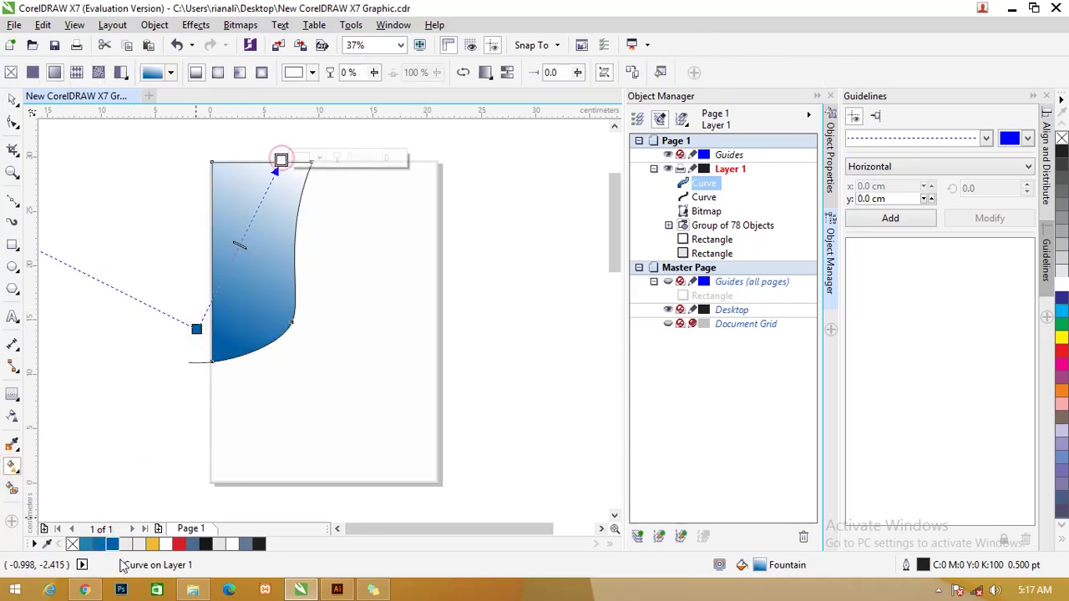
left_click(112, 544)
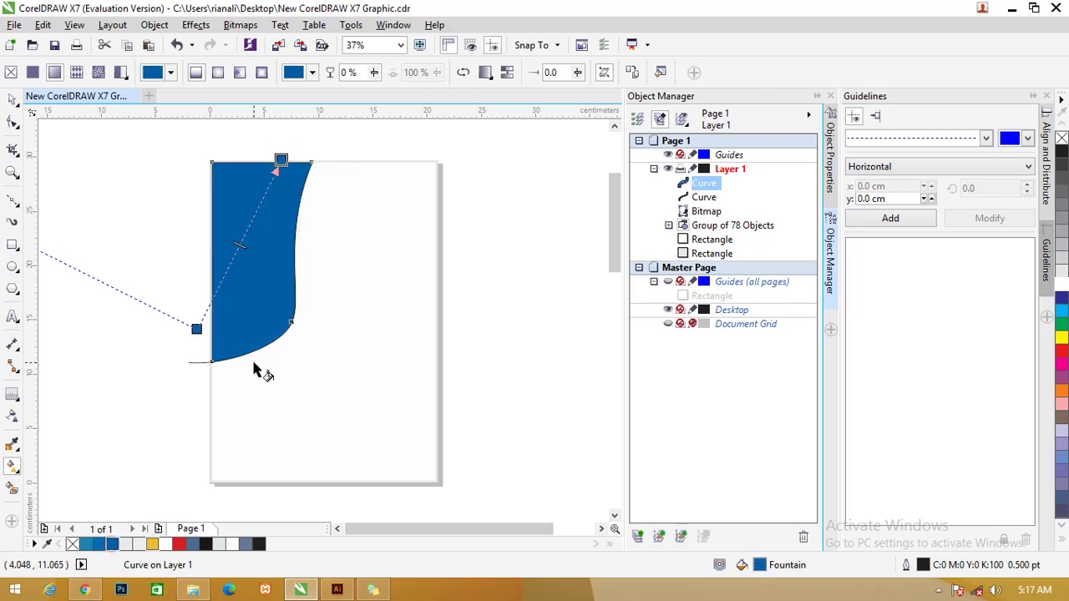
left_click(197, 329)
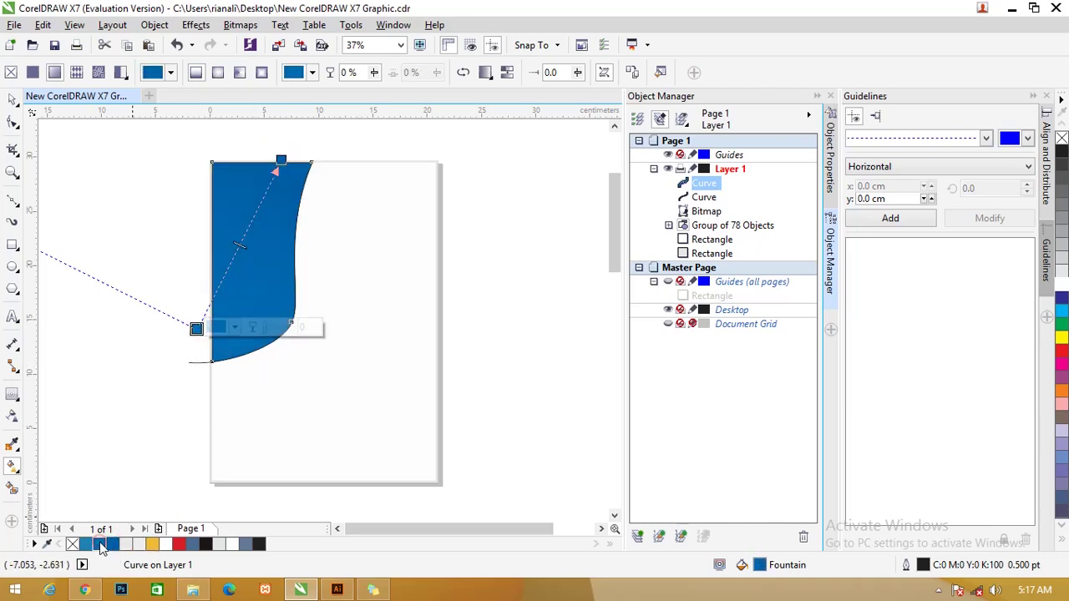
left_click(13, 99)
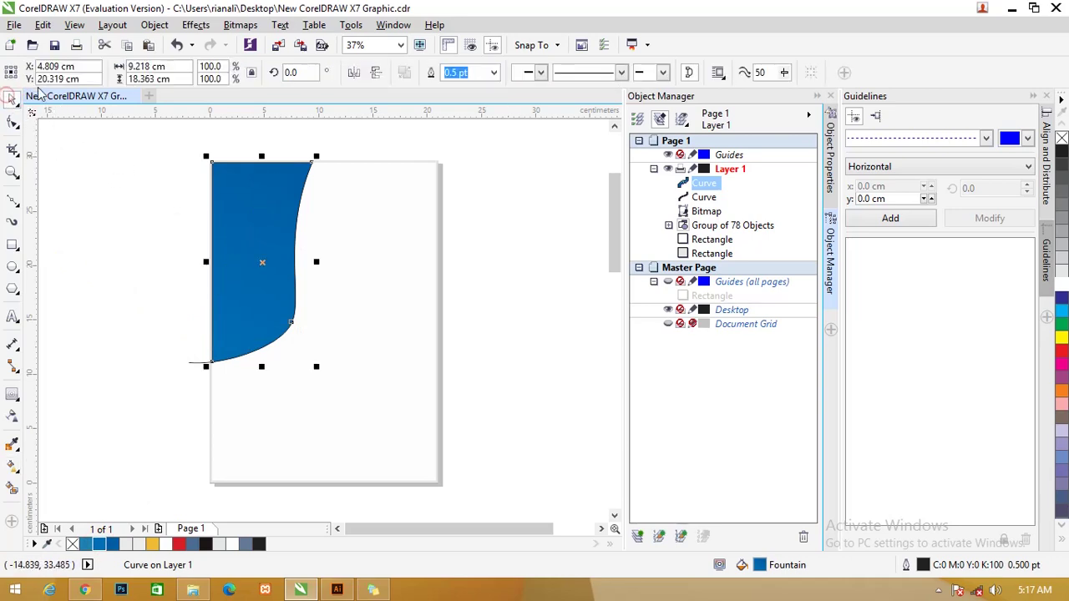
left_click(122, 172)
left_click_drag(295, 300, 305, 299)
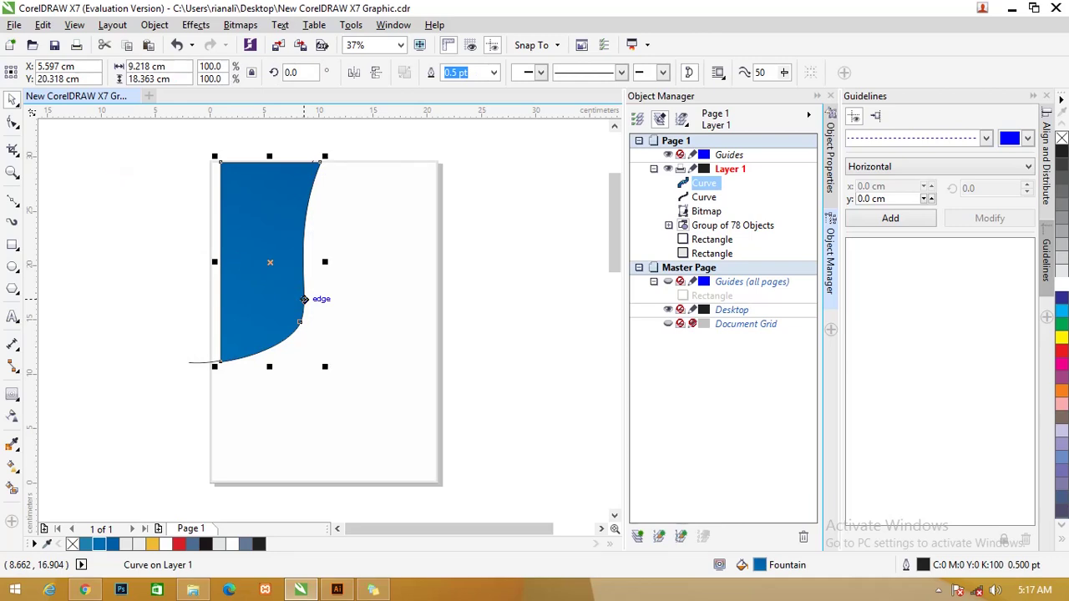
left_click(161, 320)
Shift the open curve slightly right to leave a narrow gap beside the blue shape, and remove its outline
left_click(191, 369)
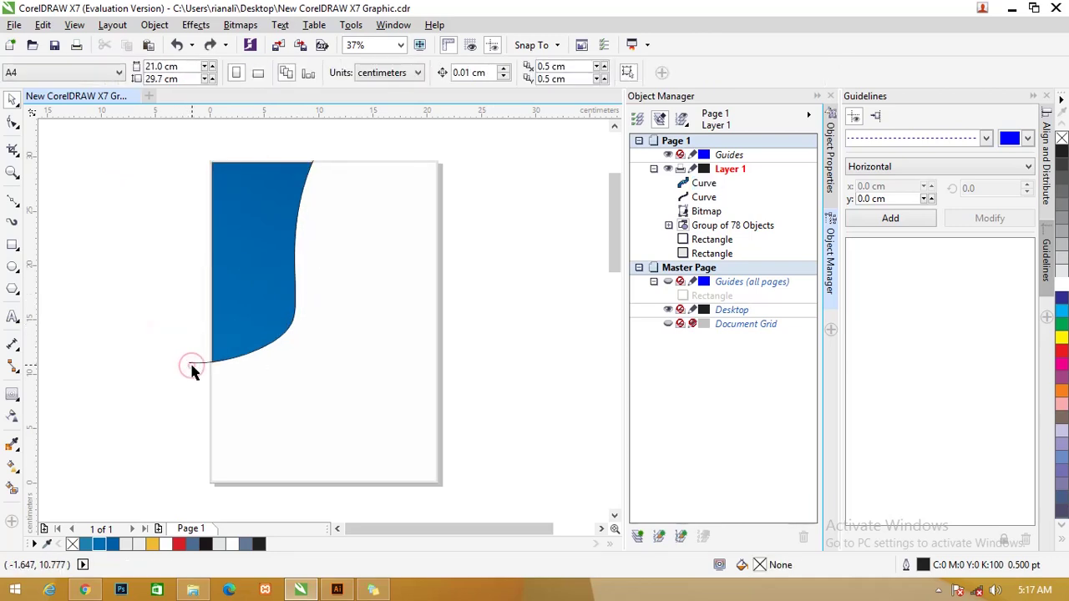
left_click_drag(192, 368, 200, 364)
key("ctrl+z")
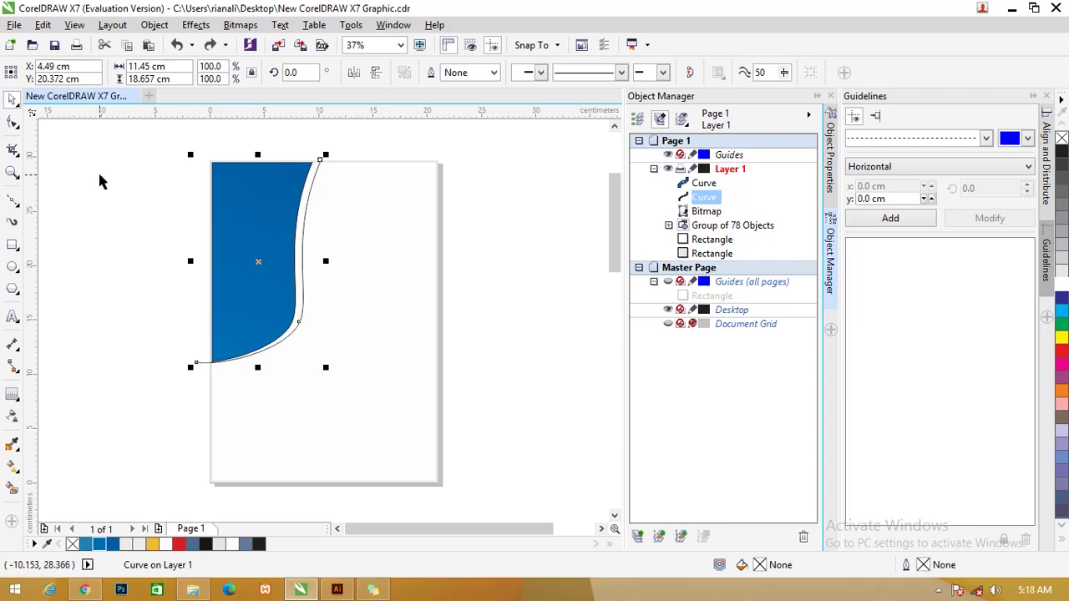
scroll(313, 192, "up", 2)
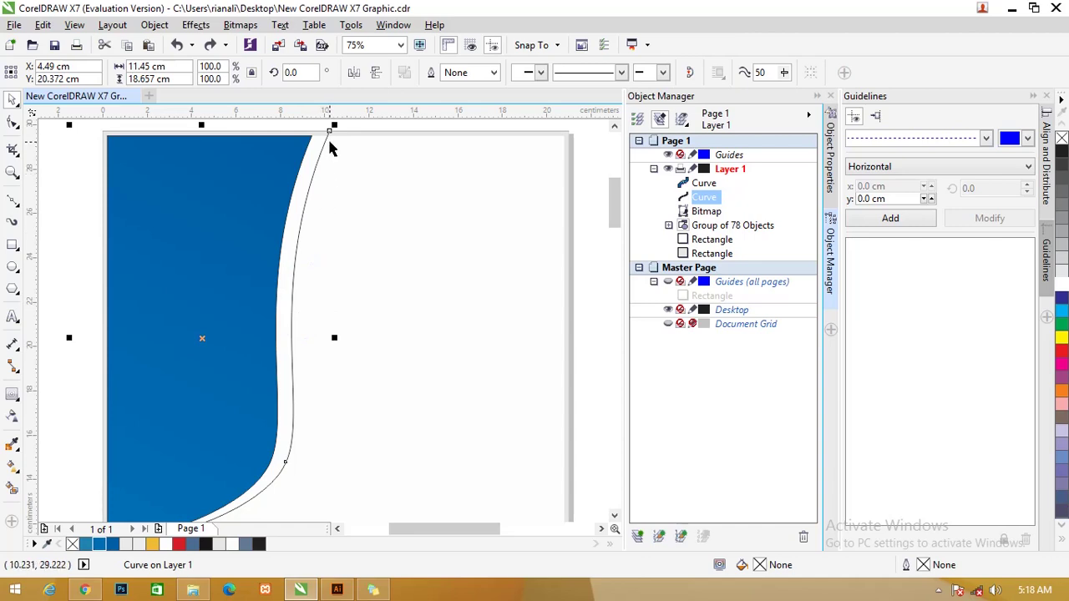
scroll(305, 204, "down", 2)
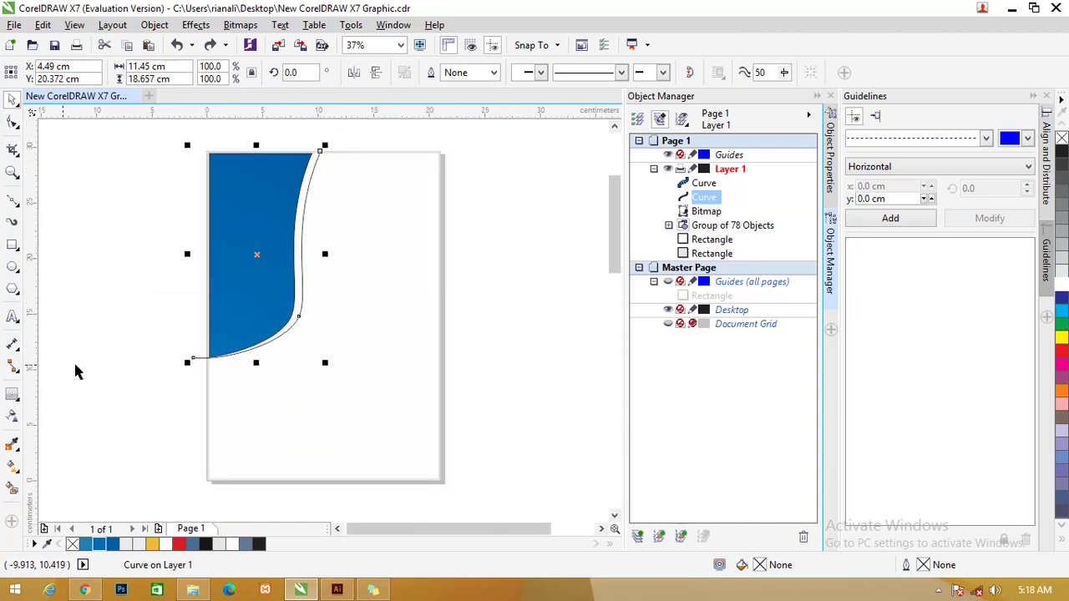
Apply a tapered 1.0 cm Artistic Media preset stroke to the open curve, and place a copy of it beyond the page's right edge
left_click(12, 223)
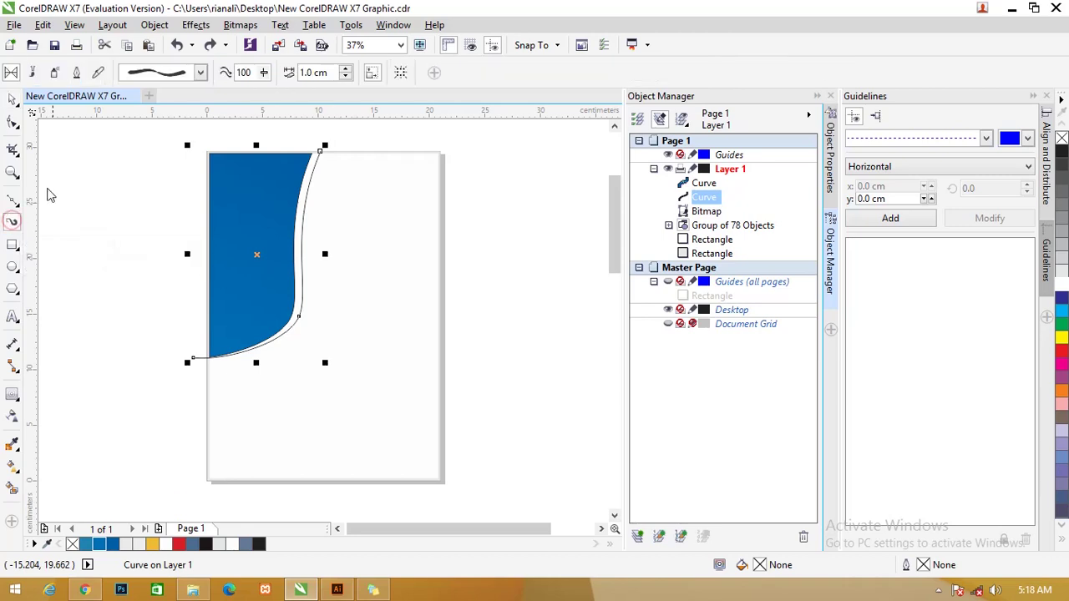
left_click(202, 74)
left_click_drag(226, 129, 228, 267)
left_click(190, 269)
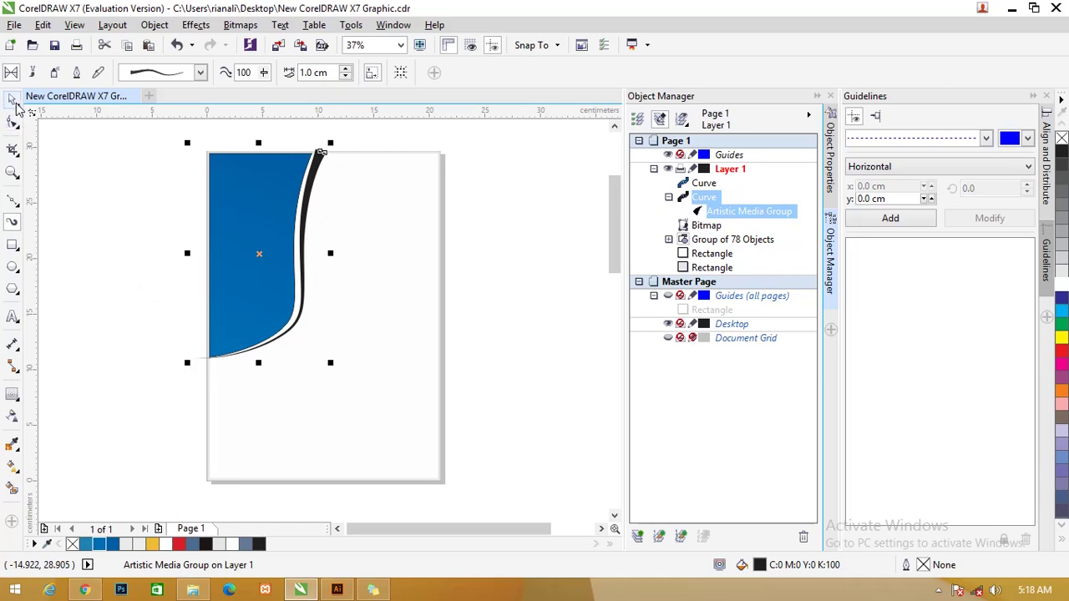
left_click_drag(322, 155, 571, 167)
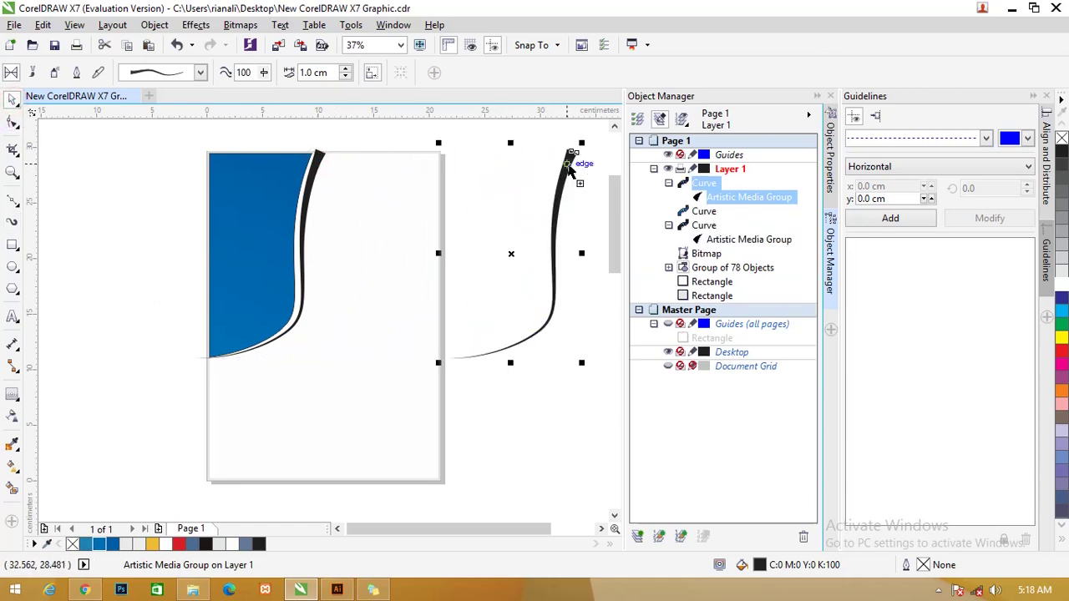
Move the left end node of the original stroked curve down to widen the gap below the blue shape
left_click(302, 208)
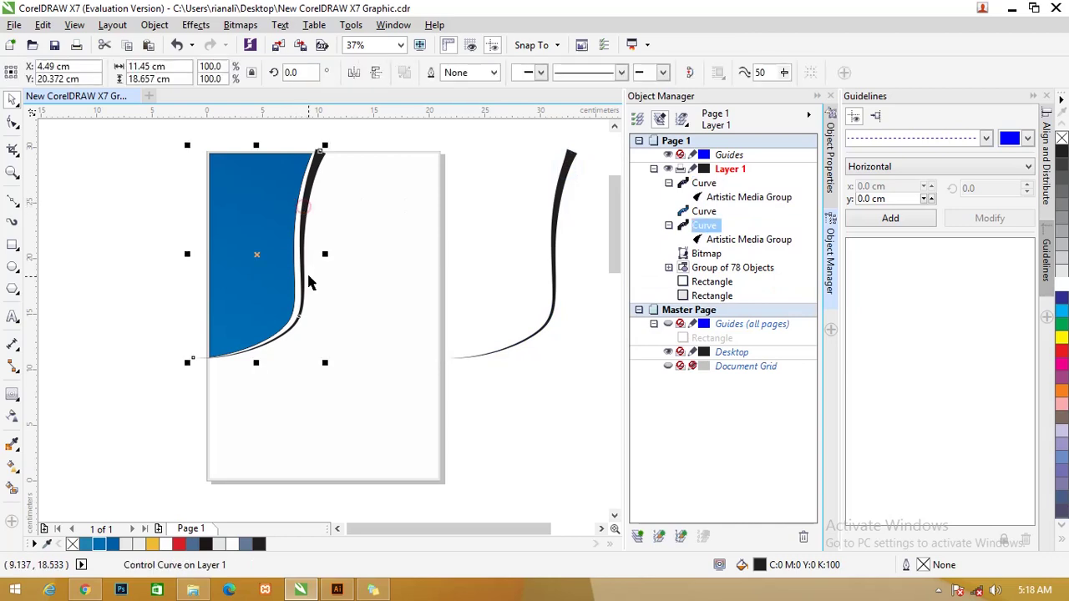
scroll(307, 282, "up", 2)
left_click(12, 122)
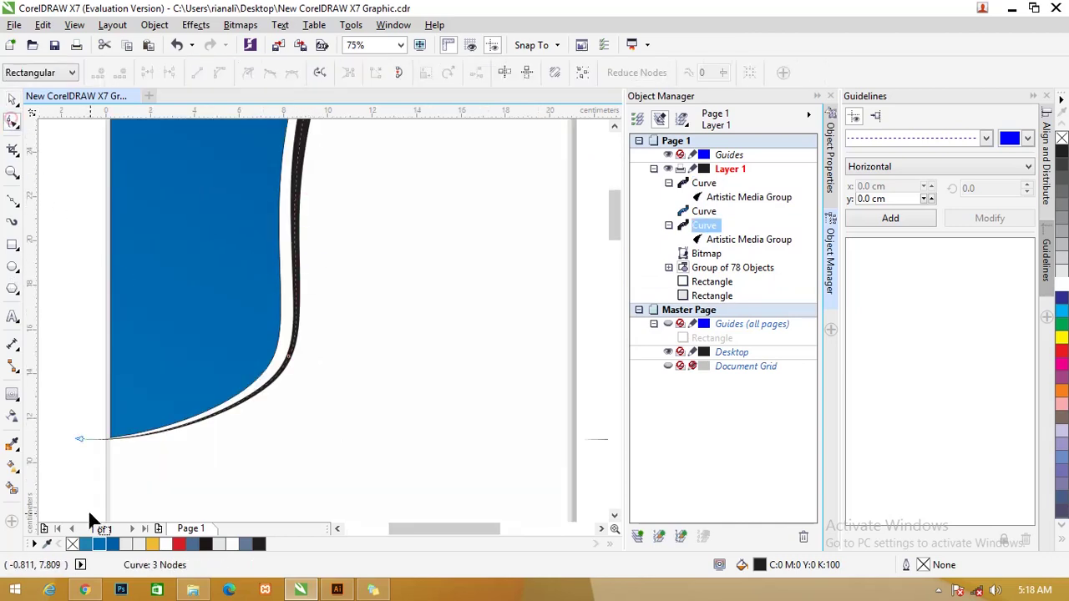
left_click_drag(78, 441, 81, 452)
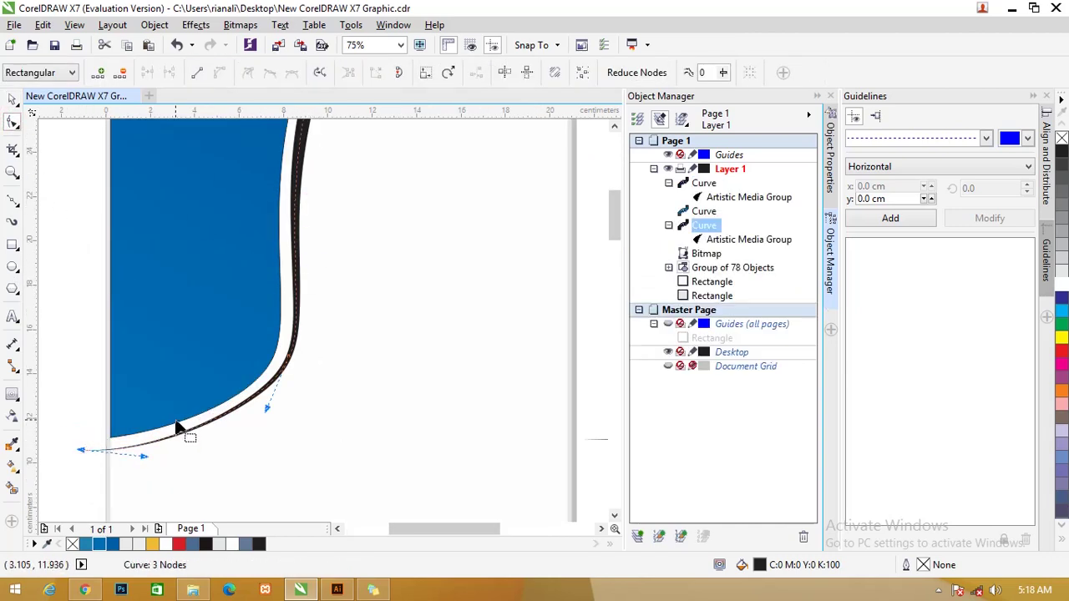
Shorten the lower tail of the stroke beside the blue shape by adding two nodes along it and deleting the two nodes at its left end
scroll(395, 174, "down", 2)
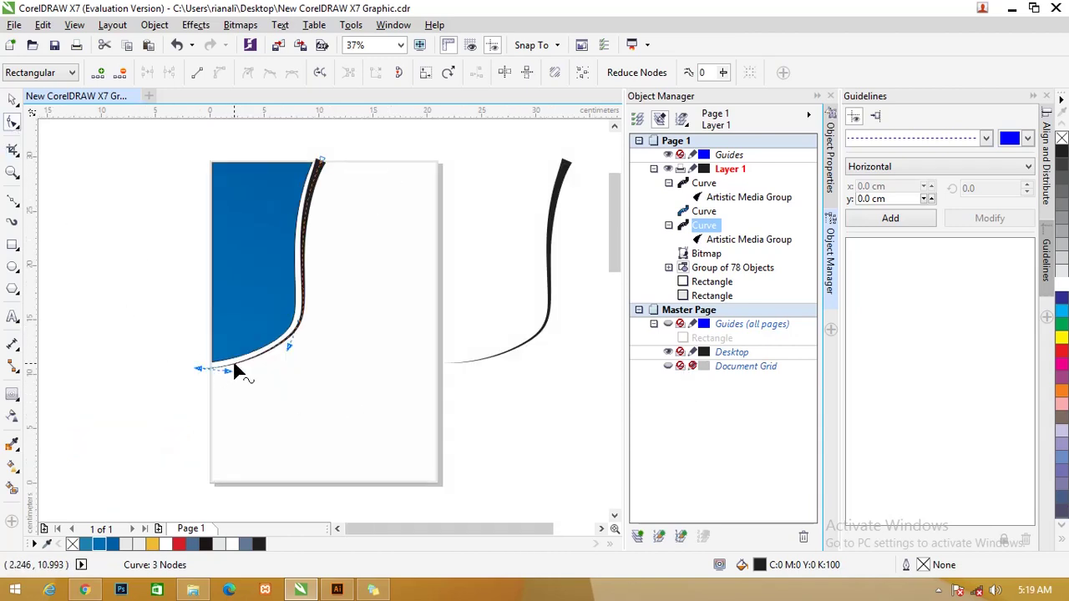
scroll(234, 370, "up", 2)
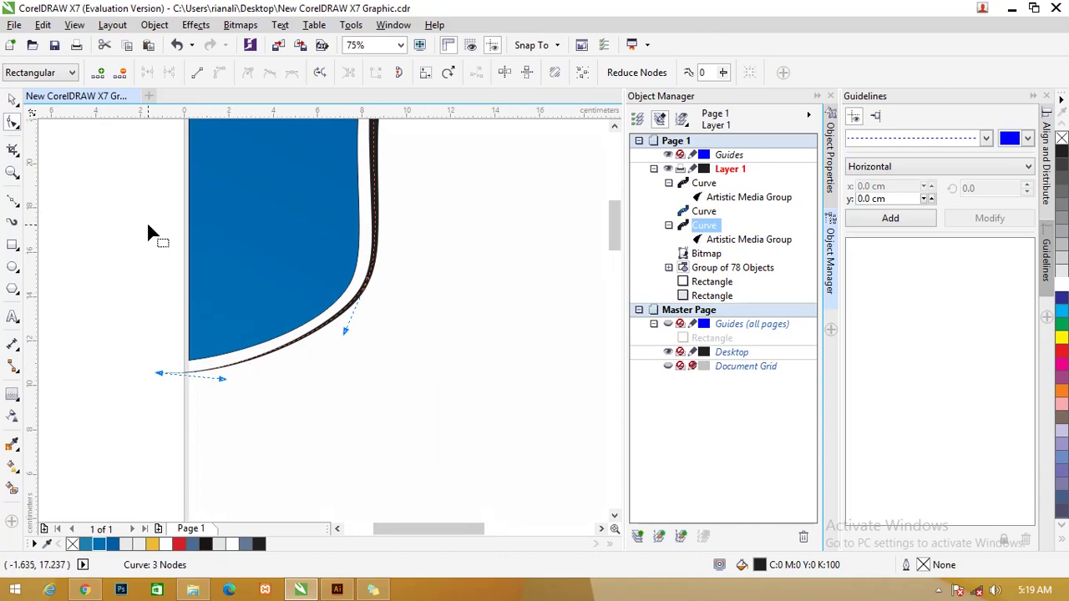
left_click(13, 123)
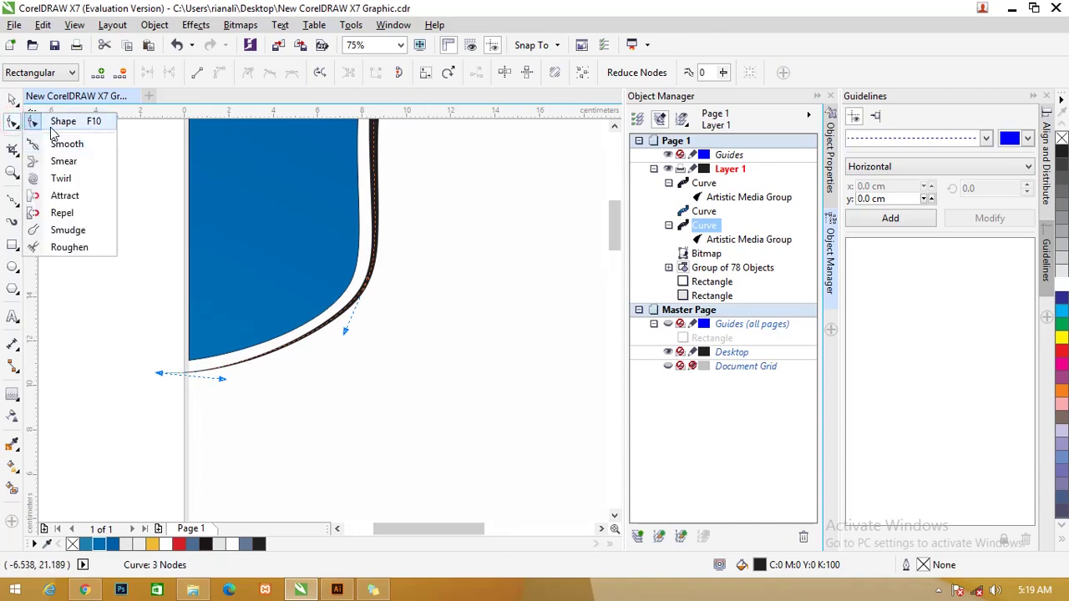
left_click(50, 126)
double_click(246, 367)
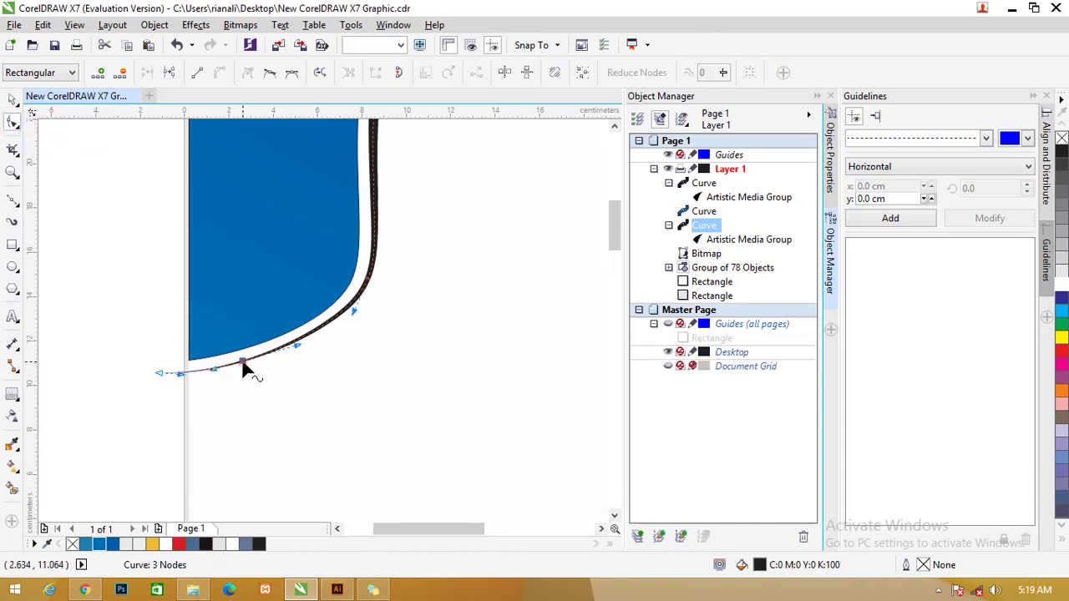
double_click(303, 344)
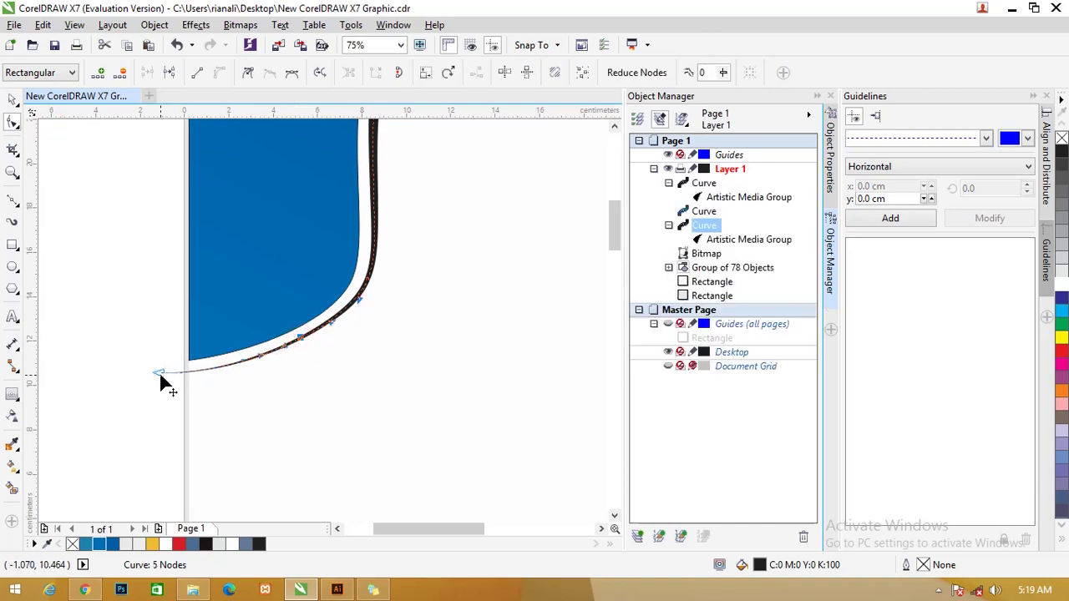
left_click(160, 374)
left_click(120, 72)
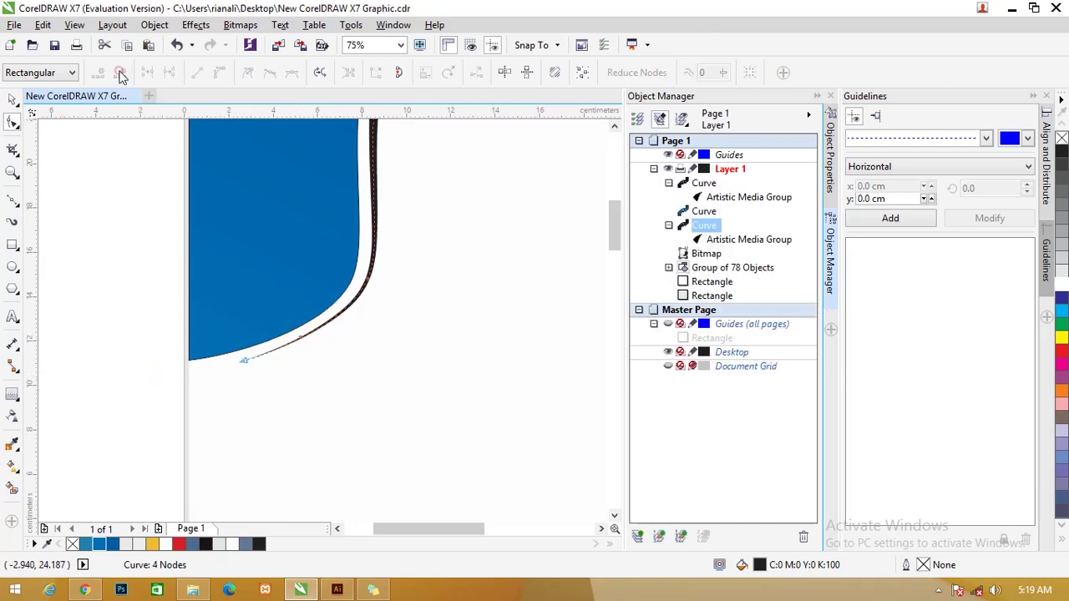
left_click(246, 362)
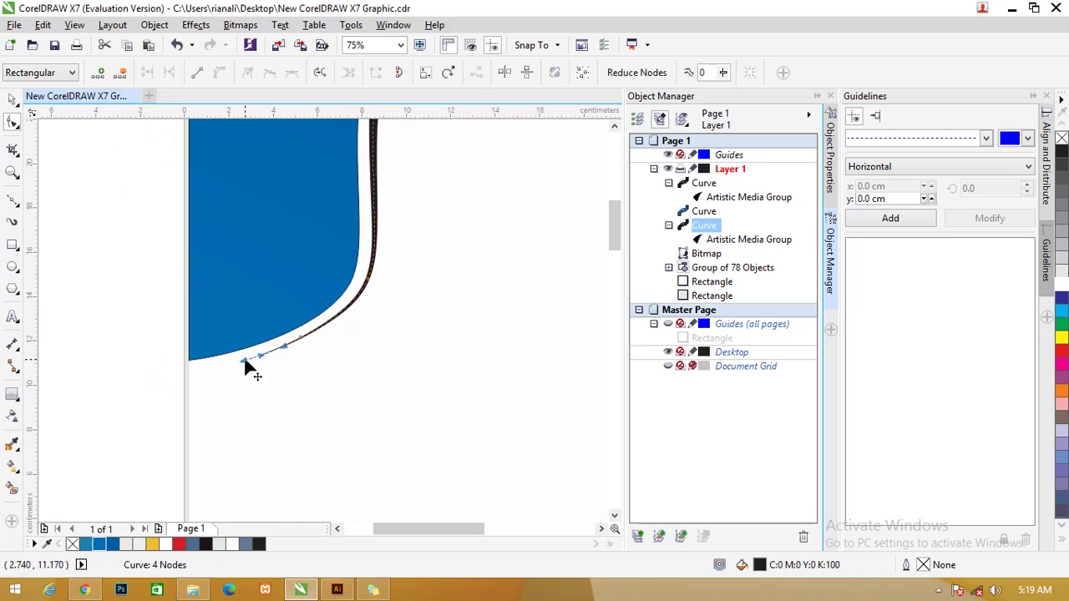
left_click(119, 72)
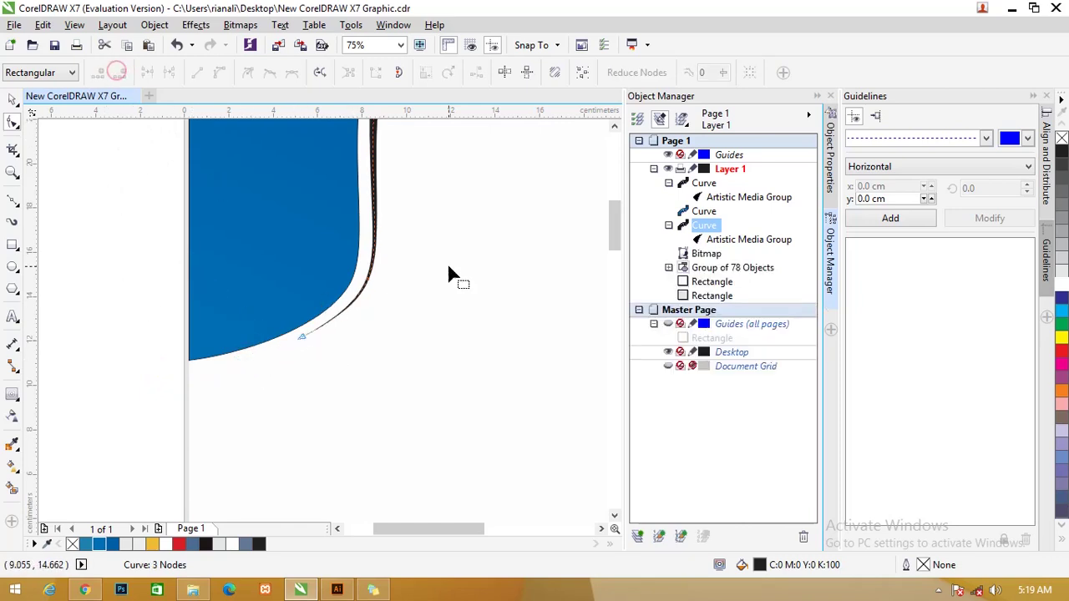
Set the Artistic Media width of the shortened stroke to 1.4 cm
left_click_drag(614, 224, 610, 202)
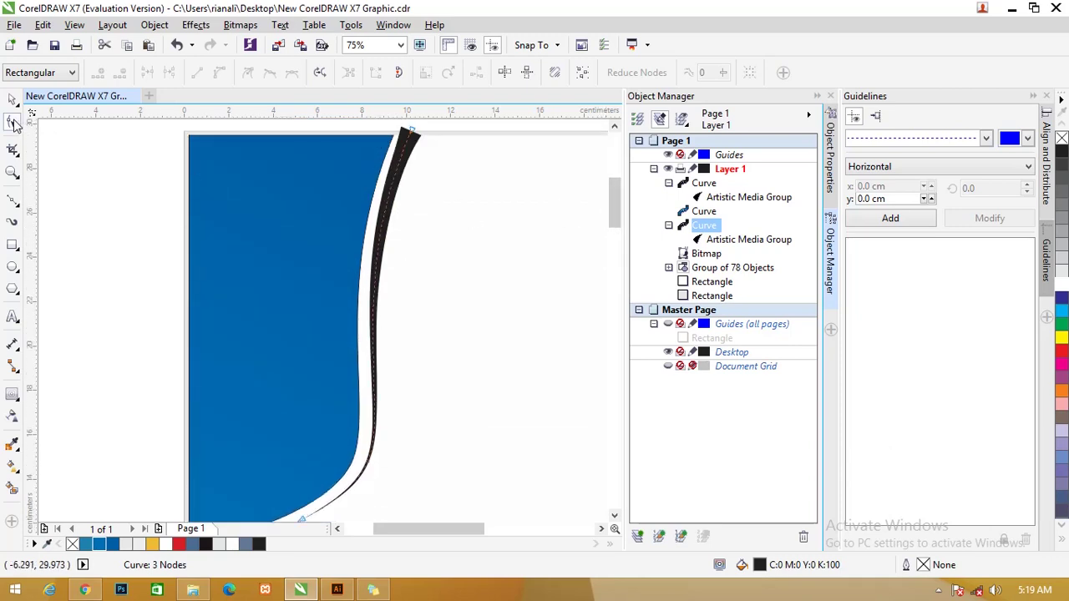
left_click(12, 99)
left_click(401, 155)
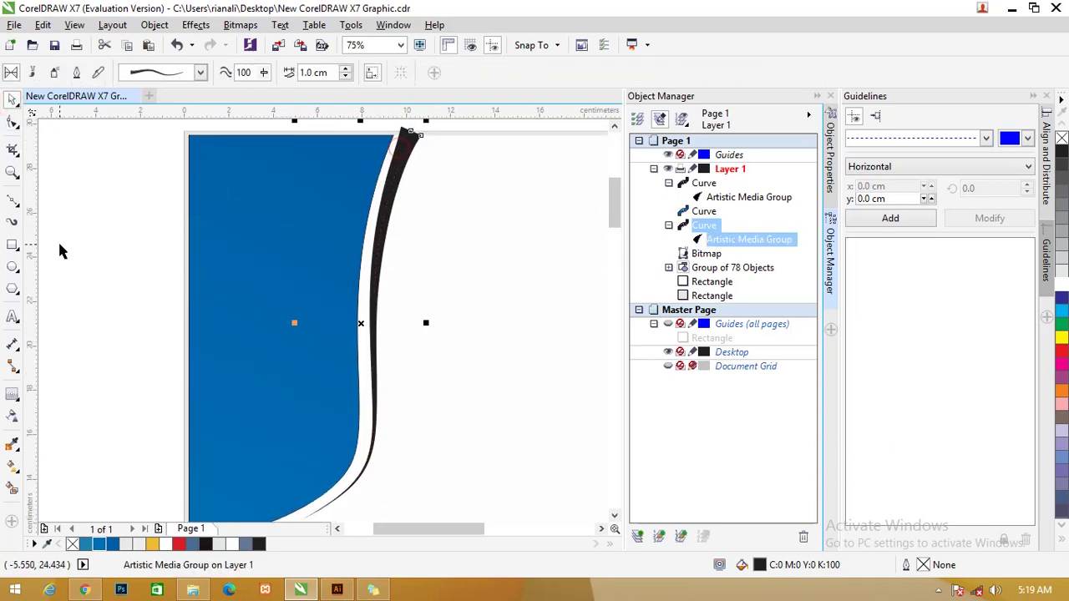
left_click(12, 221)
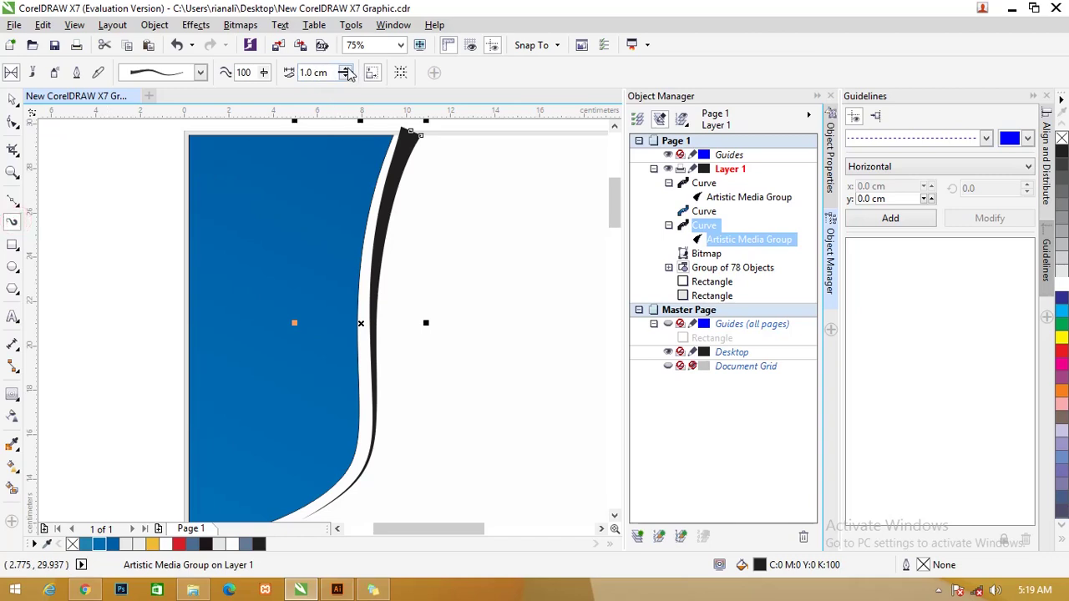
left_click(346, 69)
left_click(345, 70)
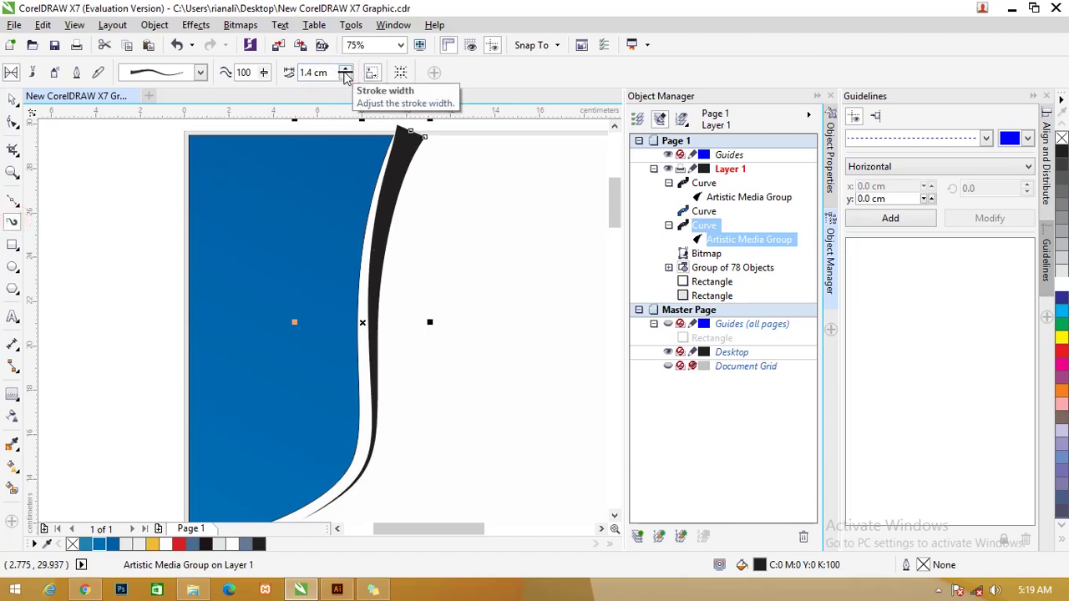
left_click(344, 76)
left_click(344, 76)
left_click(345, 76)
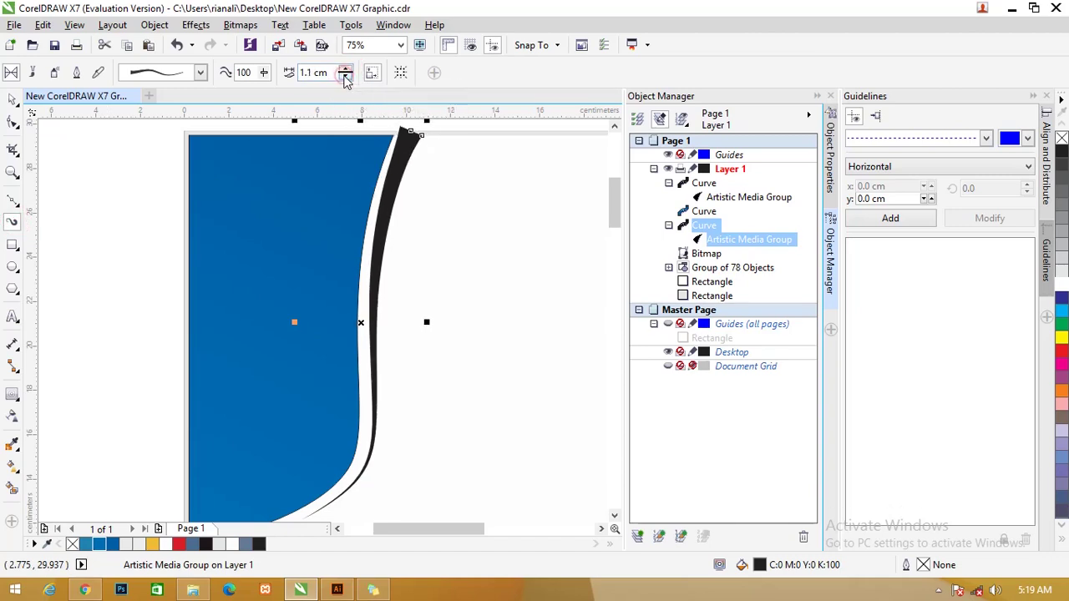
left_click(345, 69)
left_click(344, 69)
left_click(345, 70)
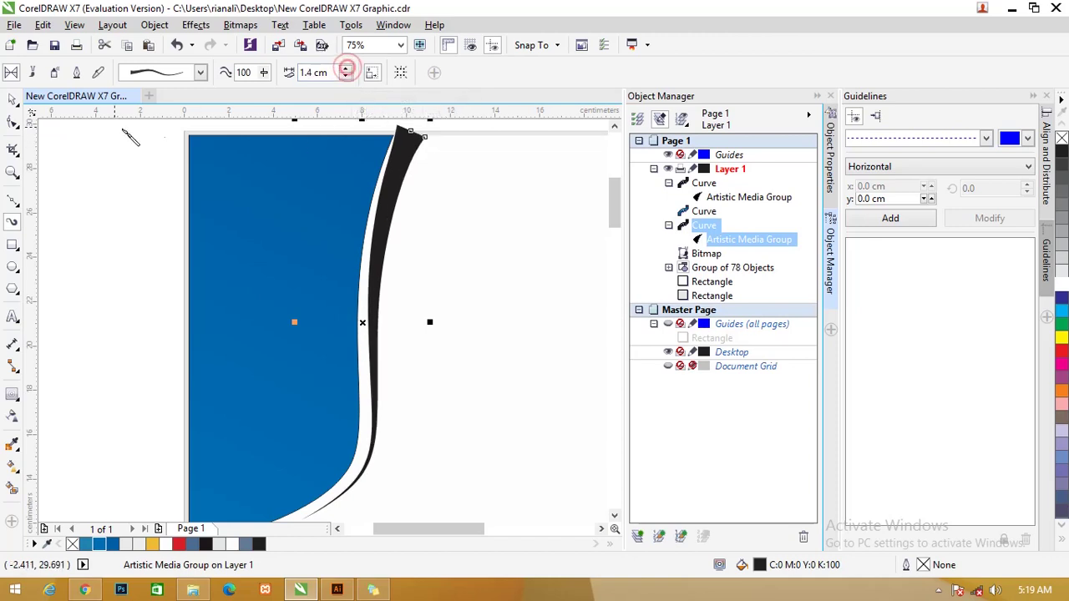
Extend the stroke's upper end node above the page's top edge and pull its curve handle down and left to follow the blue shape
scroll(440, 214, "down", 1)
left_click(12, 121)
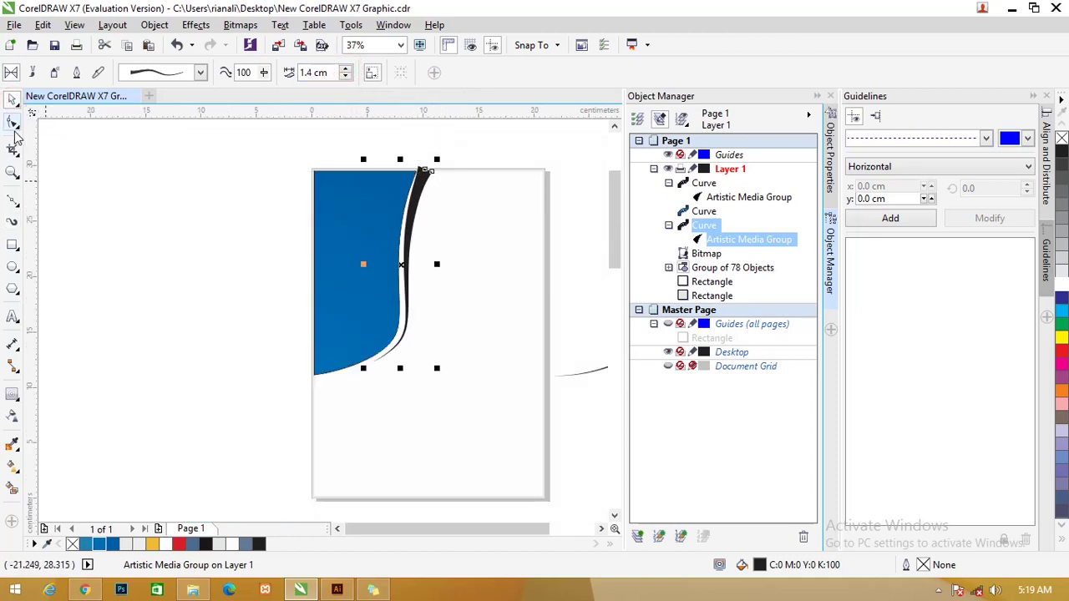
left_click(474, 192)
left_click(425, 175)
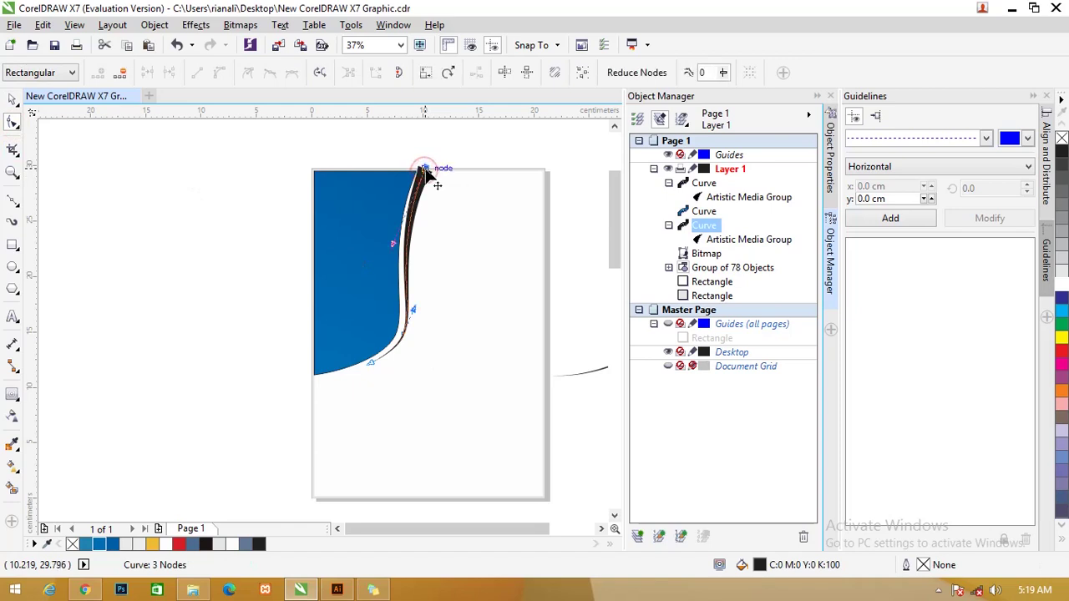
left_click_drag(425, 171, 434, 158)
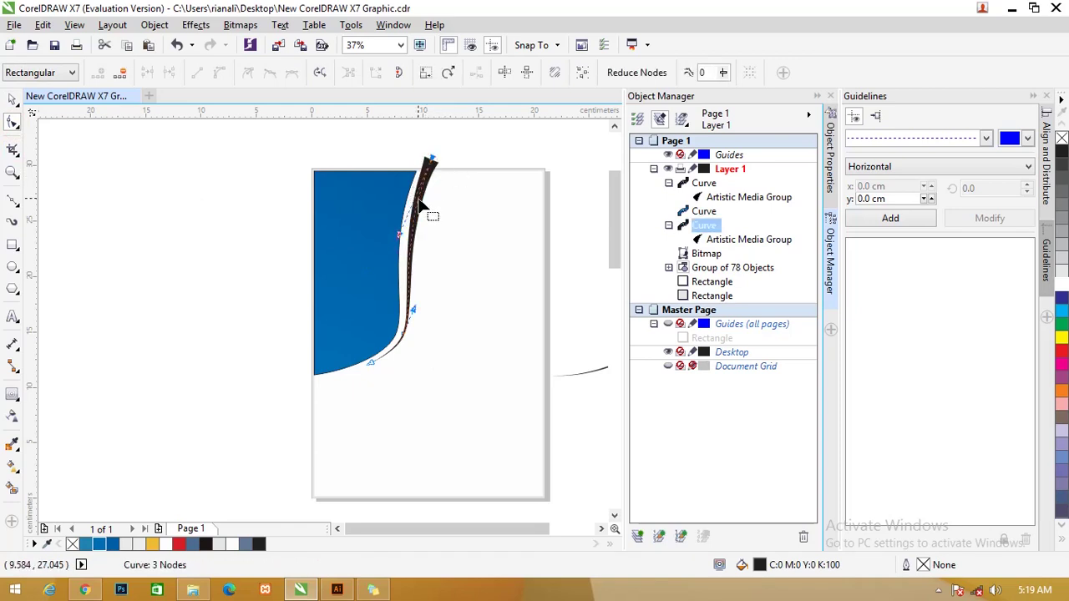
scroll(430, 215, "up", 1)
left_click_drag(377, 275, 351, 335)
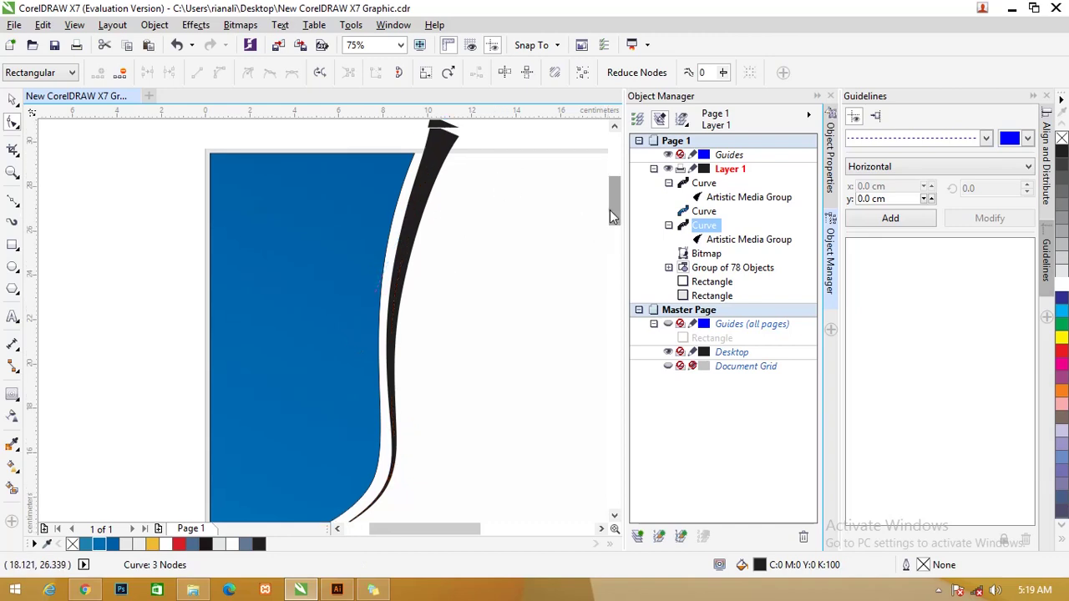
left_click_drag(610, 209, 610, 214)
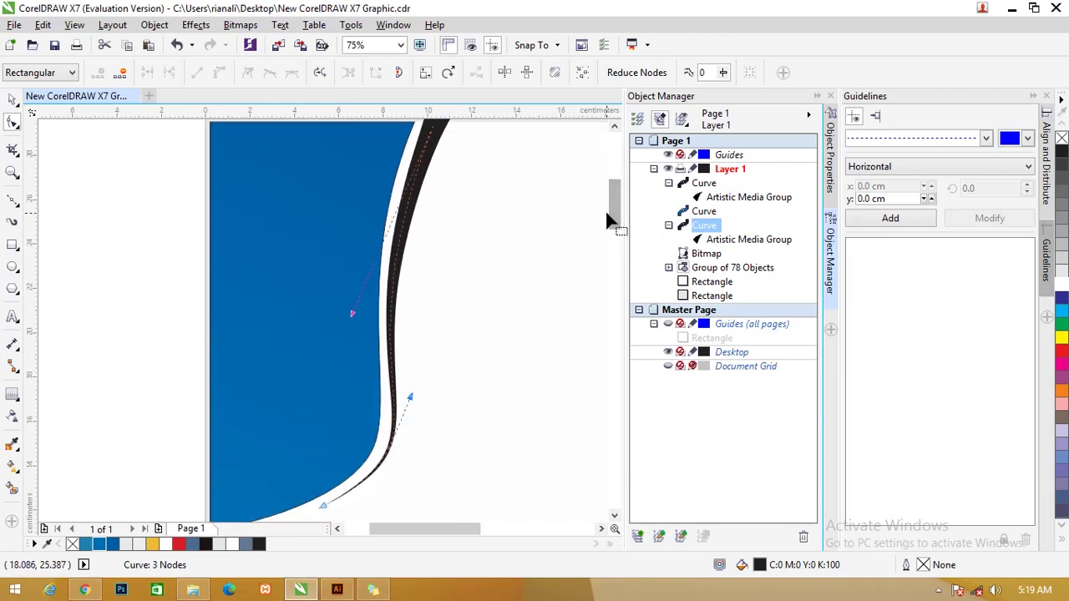
Try to duplicate the stroke's control curve slightly to the right
left_click(14, 99)
scroll(107, 208, "down", 1)
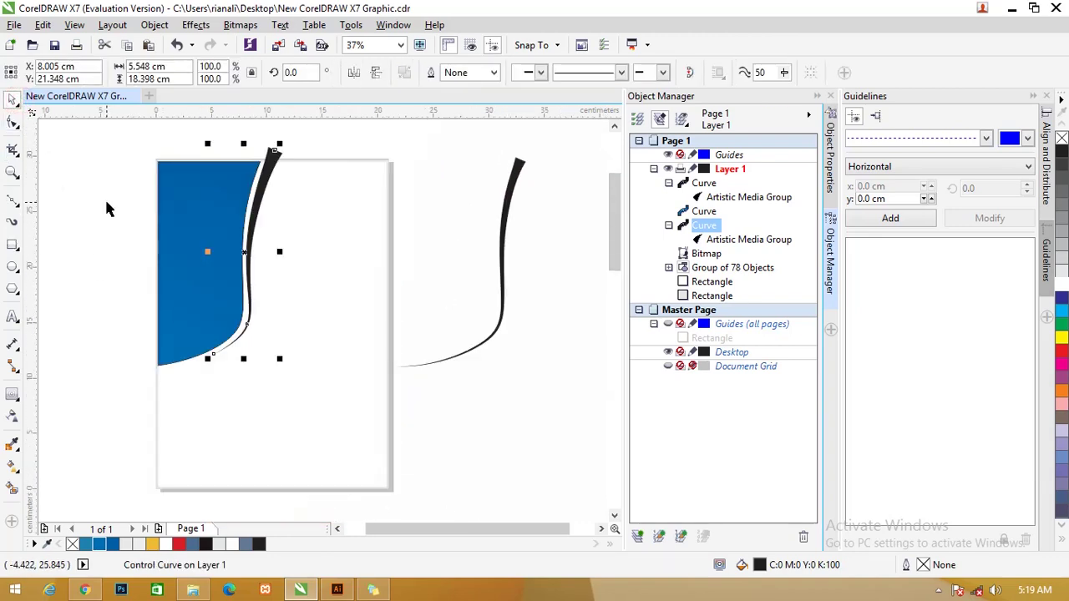
left_click_drag(273, 178, 283, 172)
right_click(283, 172)
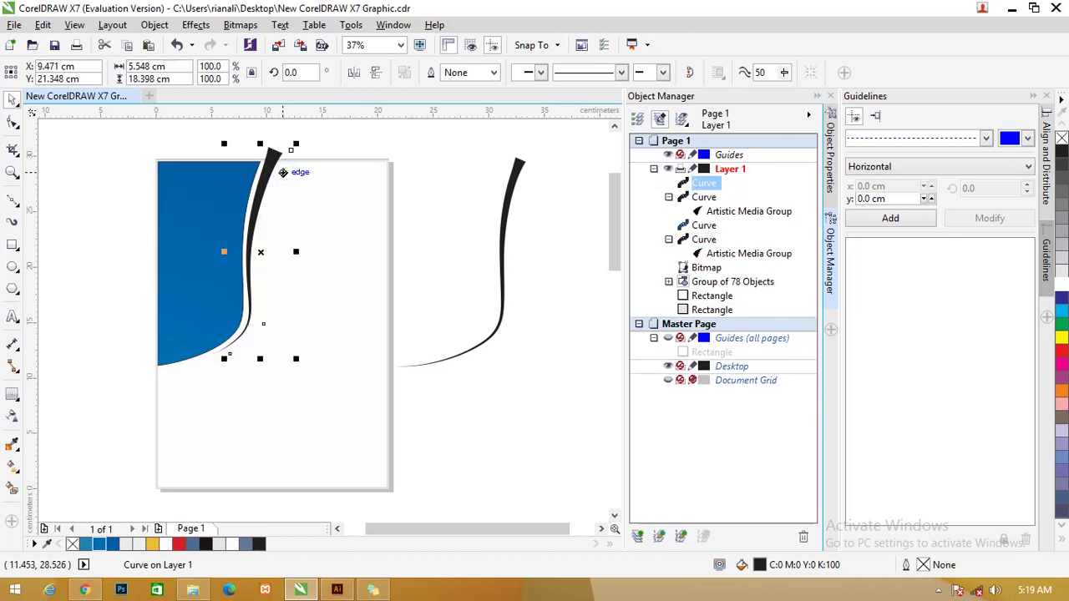
left_click(308, 134)
left_click_drag(182, 129, 358, 410)
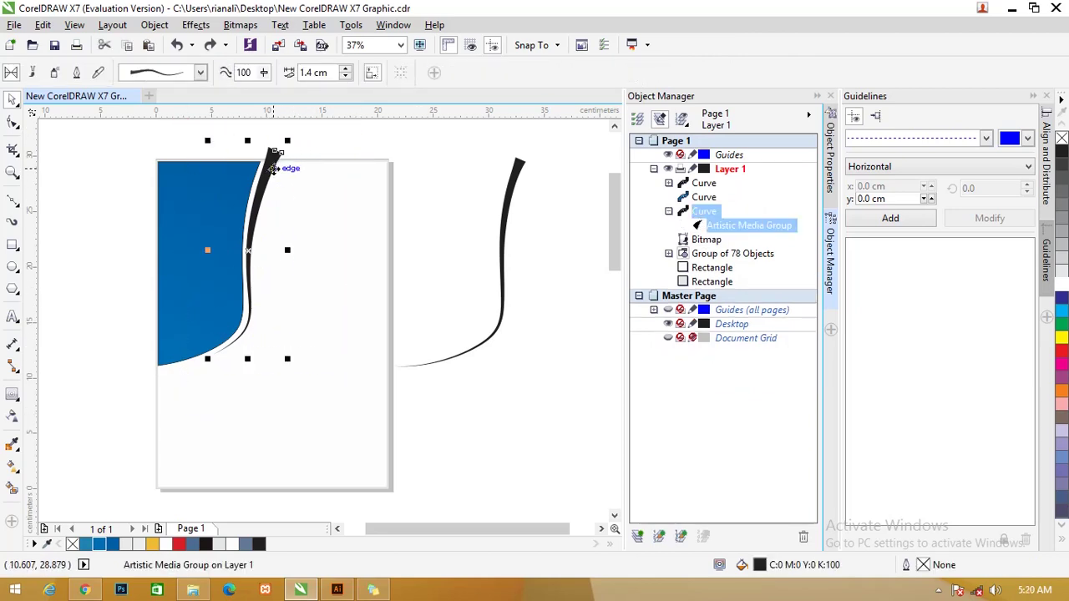
Paste a copy of the 1.4 cm stroke and place it just right of the original, leaving a narrow gap
key("ctrl+v")
left_click_drag(274, 154, 280, 168)
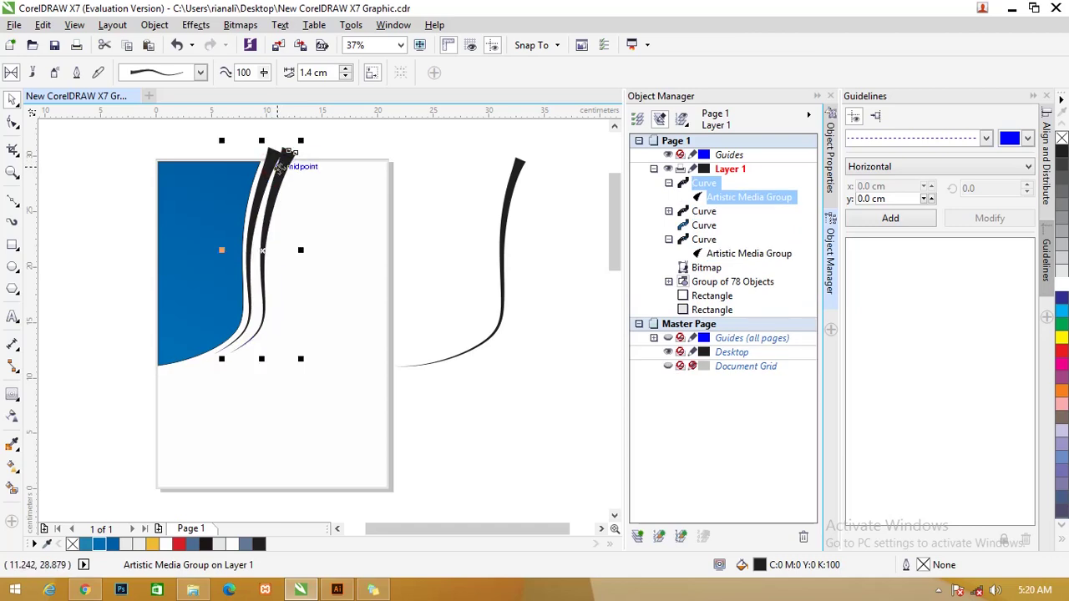
scroll(281, 169, "up", 3)
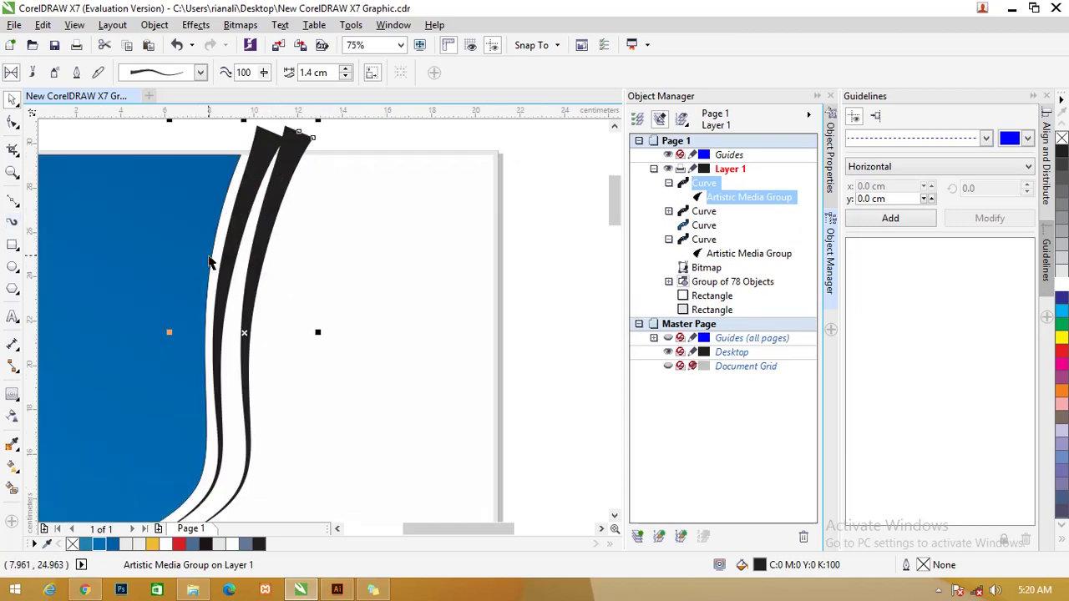
scroll(210, 261, "down", 1)
Shorten the copied stroke to about 12.6 cm tall by adding nodes on its lower part and deleting its end nodes
left_click(13, 121)
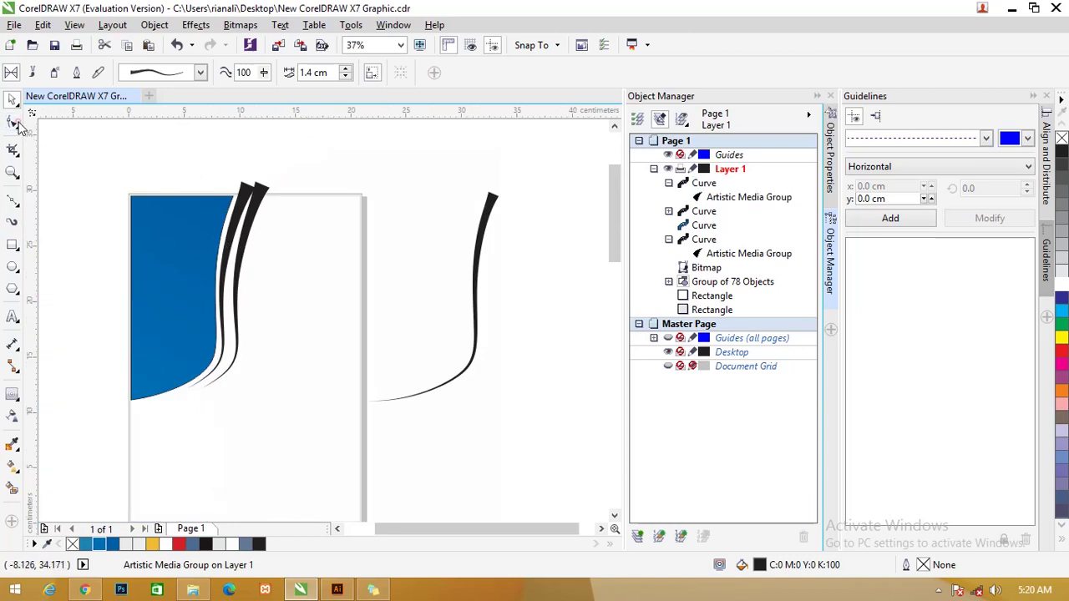
left_click(238, 325)
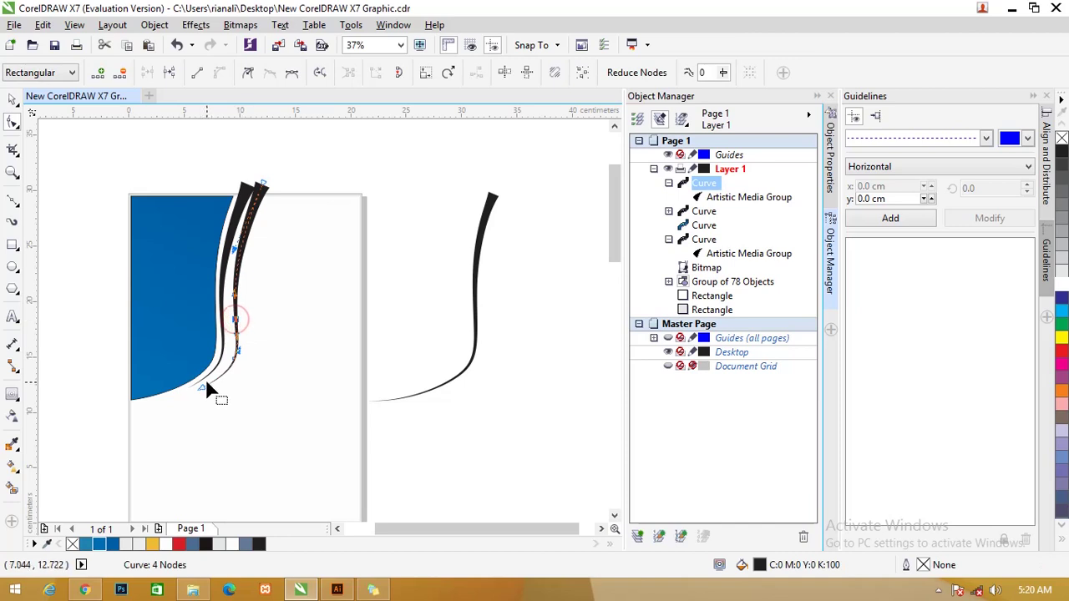
left_click(203, 388)
left_click(120, 74)
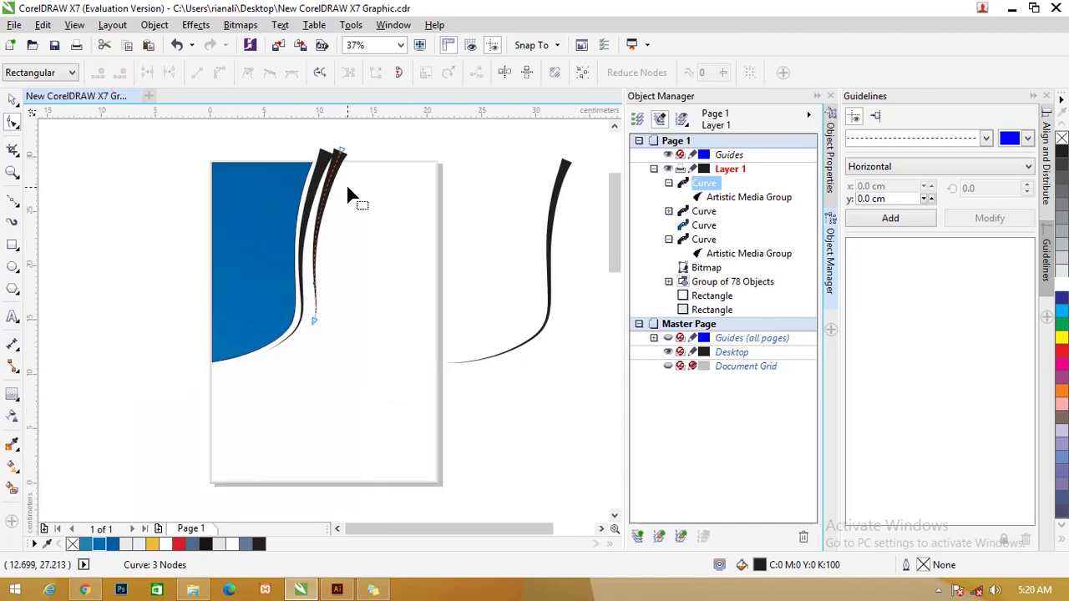
scroll(348, 386, "up", 2)
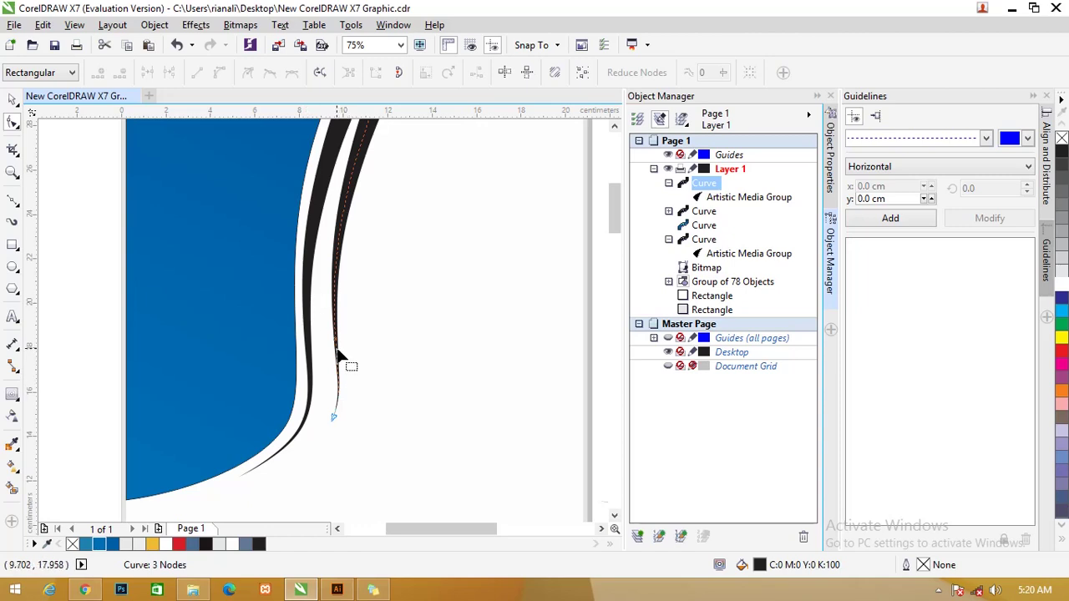
left_click(337, 350)
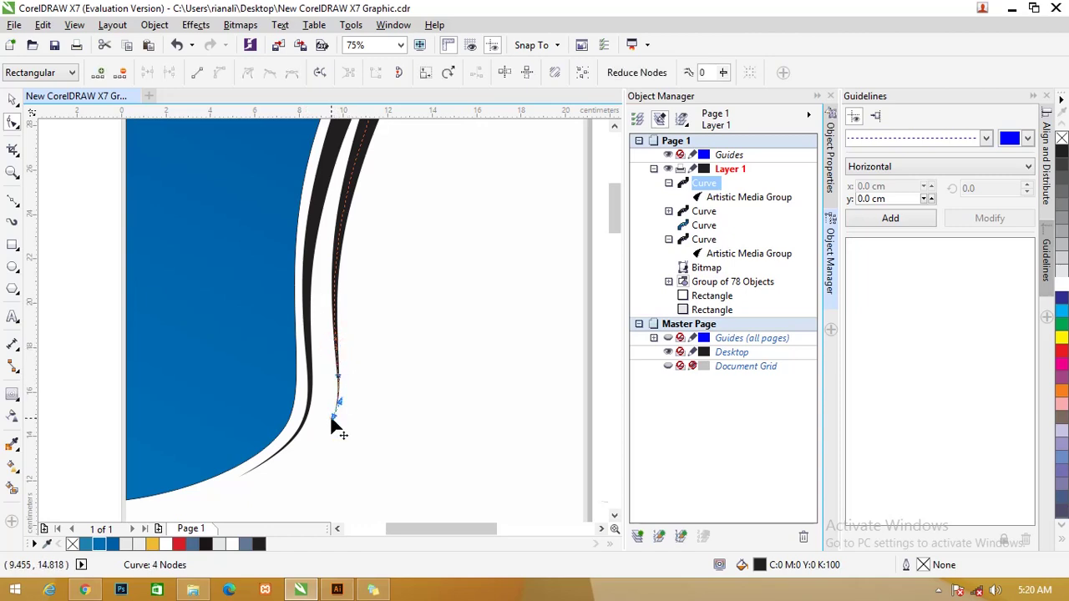
left_click(331, 420)
left_click(13, 100)
scroll(304, 192, "down", 2)
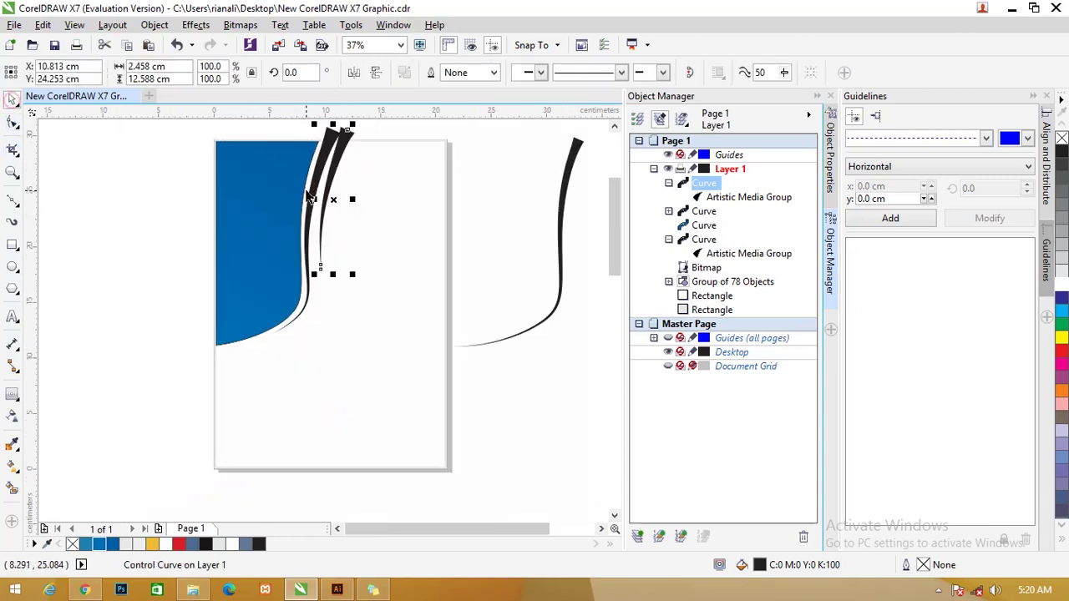
Move the shorter stroke's upper end node slightly right and down, and pull its curve handle down and left toward the longer stroke
scroll(338, 134, "up", 2)
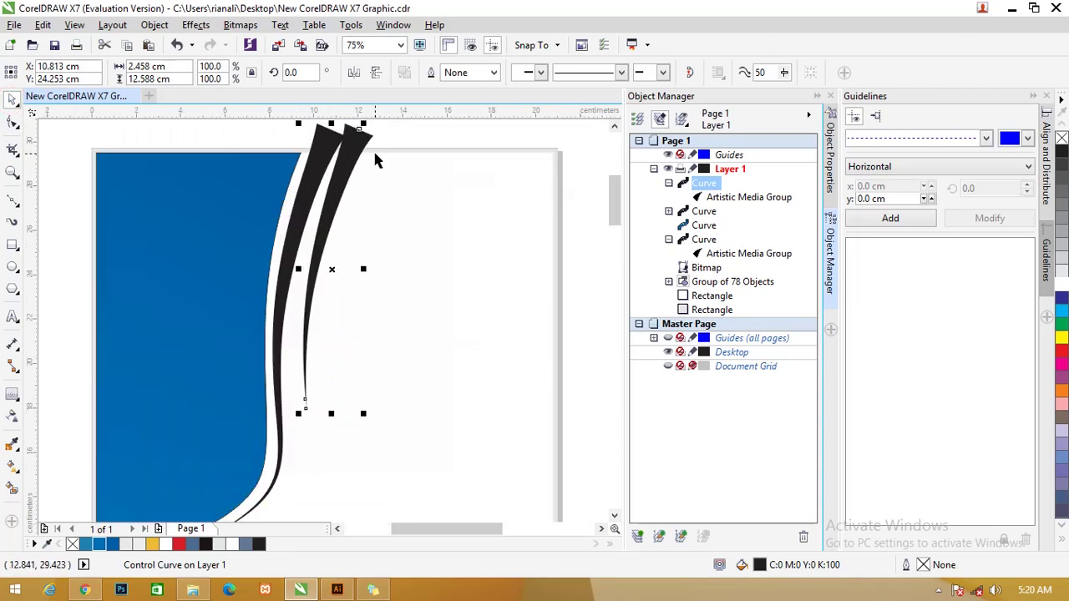
left_click(13, 123)
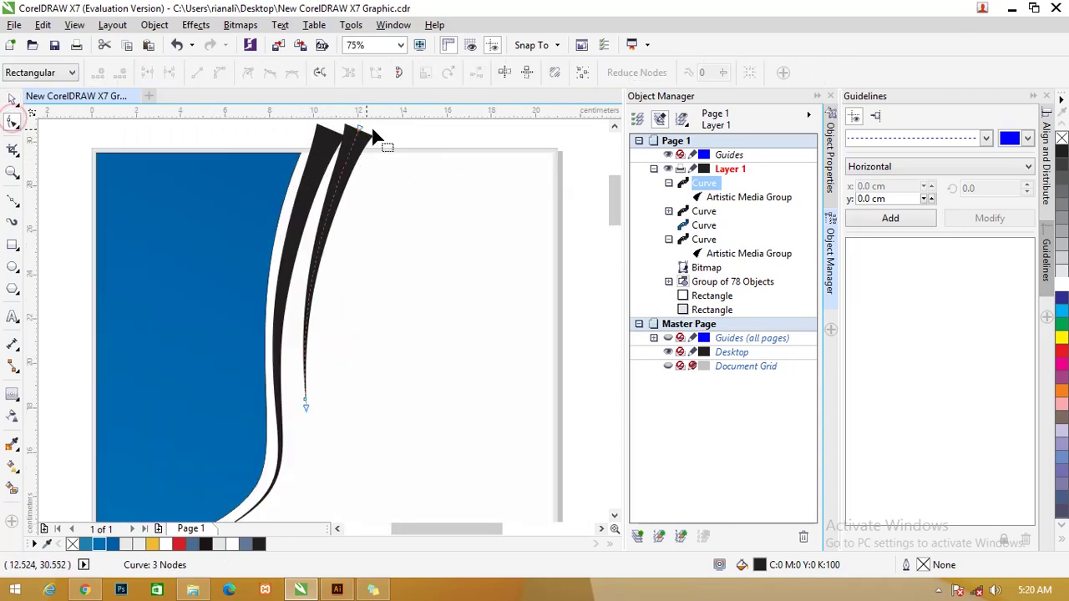
left_click_drag(360, 131, 364, 135)
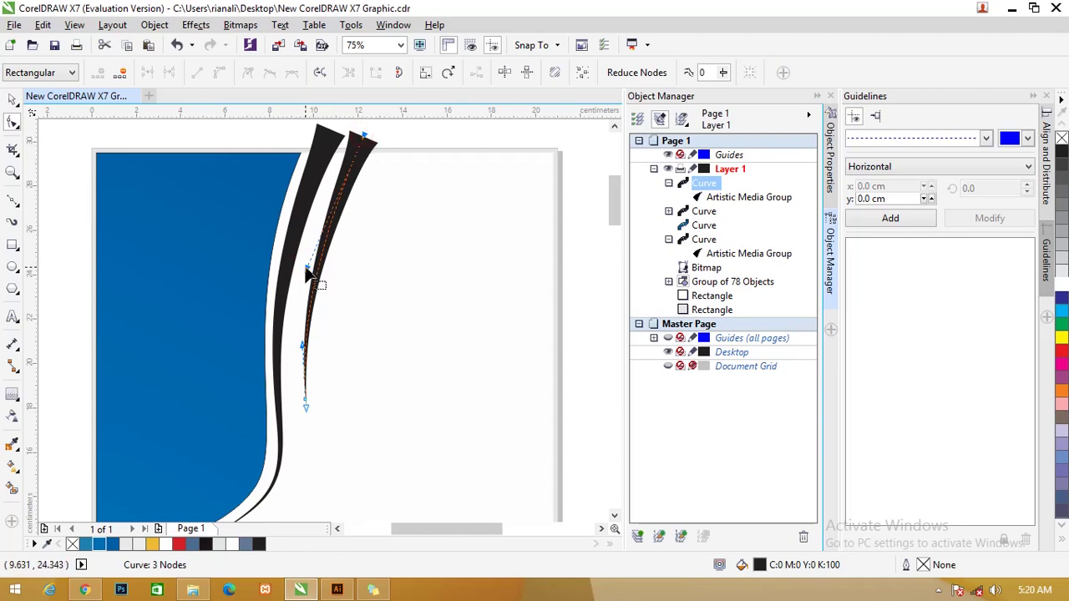
left_click_drag(309, 272, 283, 293)
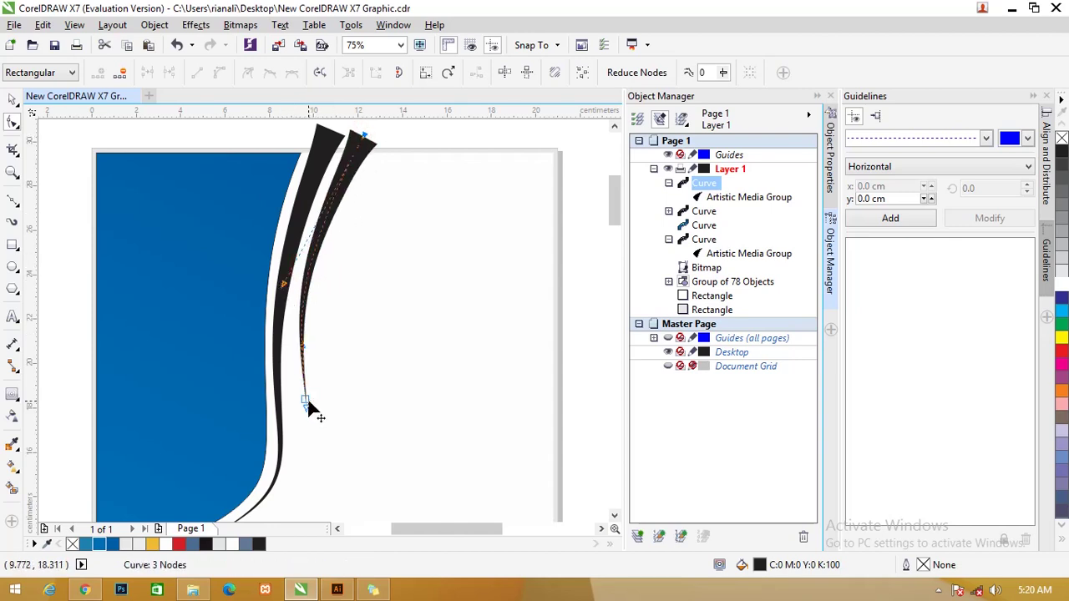
left_click_drag(306, 410, 297, 405)
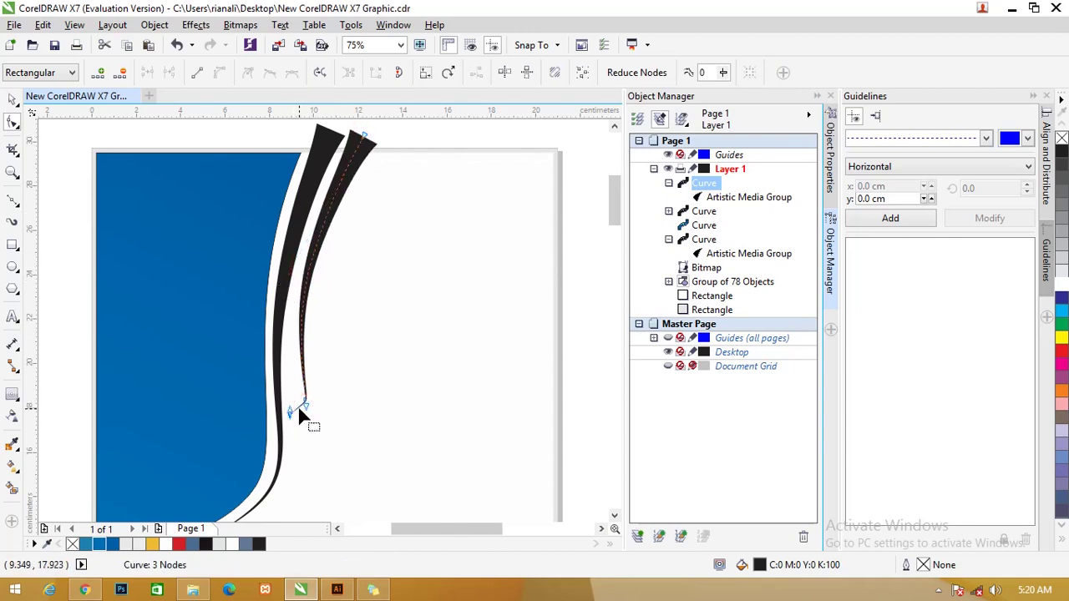
key("ctrl+z")
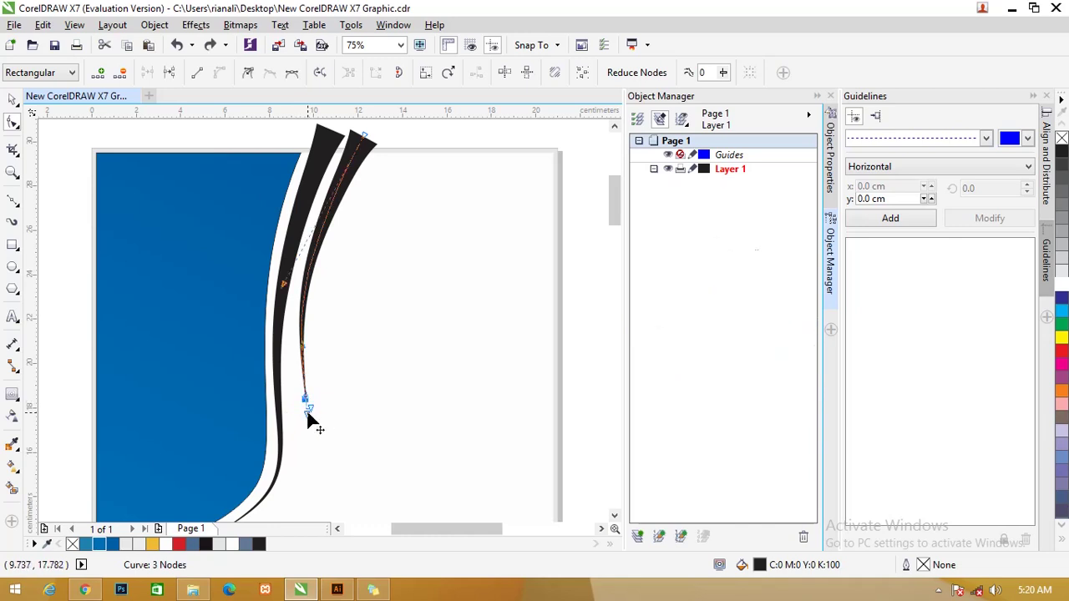
Delete the extra node near the shorter stroke's lower tip and move the lower end node left toward the longer stroke
scroll(309, 407, "up", 2)
left_click_drag(304, 409, 286, 434)
left_click(122, 74)
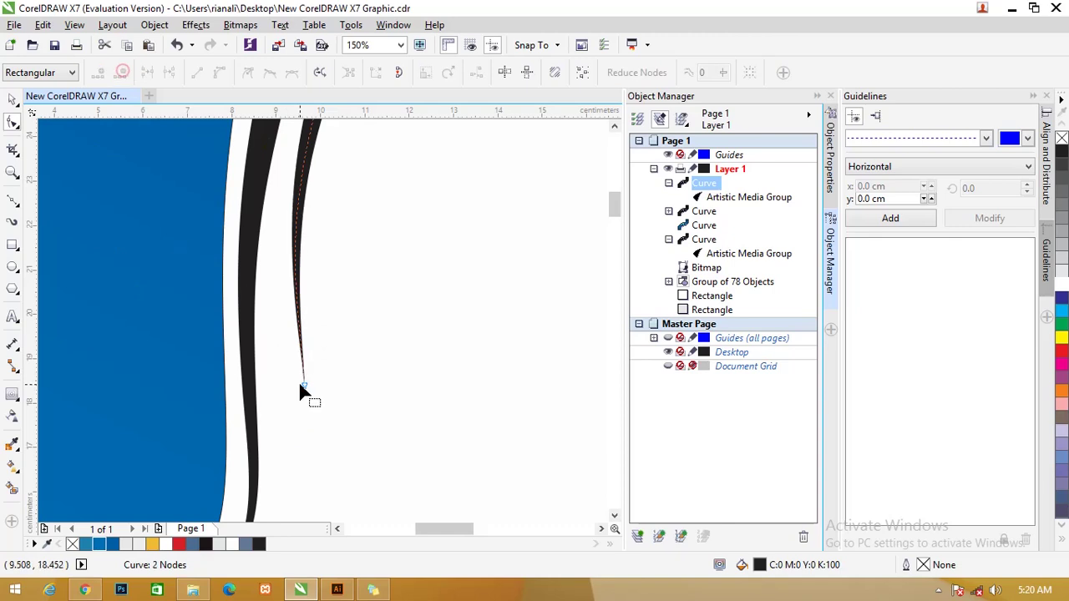
left_click_drag(304, 384, 278, 401)
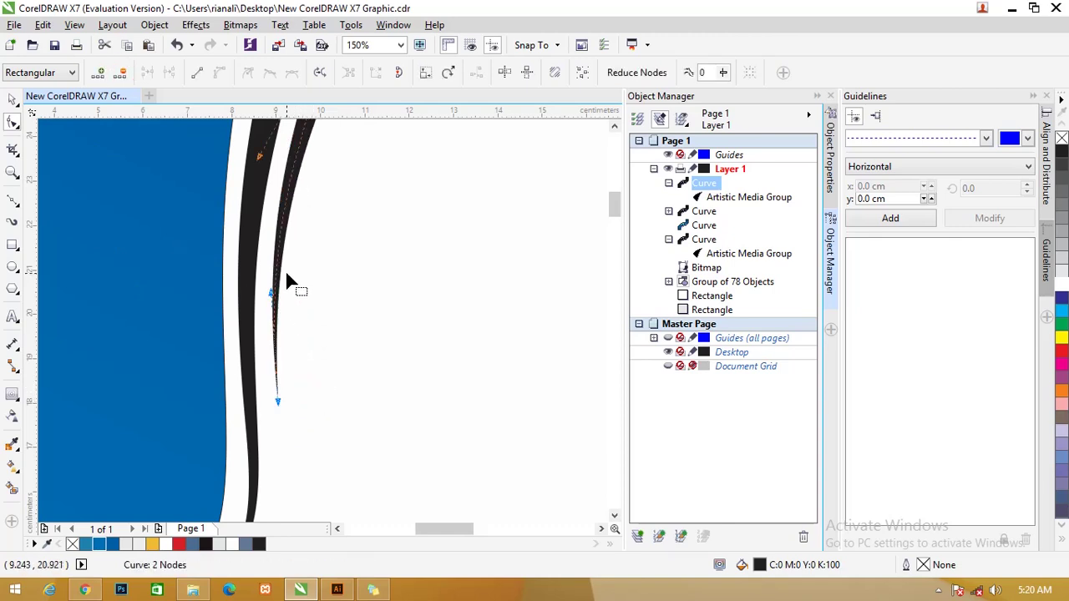
Refine the shorter stroke's bend by lowering its upper curve handle slightly and shifting its upper end node a little to the right
scroll(292, 259, "down", 2)
scroll(309, 218, "up", 1)
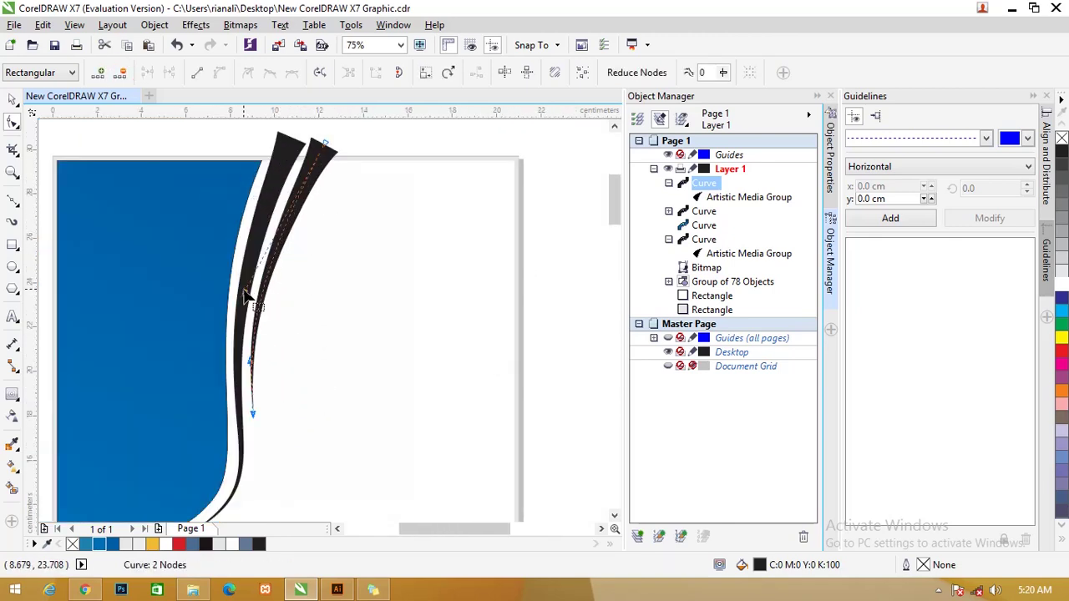
mouse_move(245, 294)
left_mouse_down()
mouse_move(255, 304)
mouse_move(245, 302)
left_mouse_up()
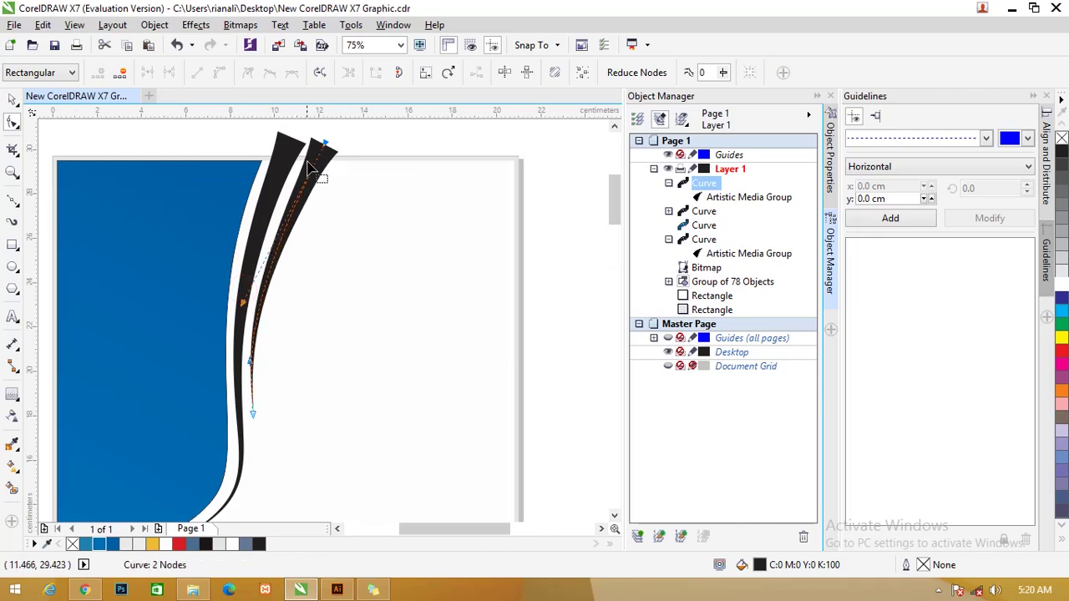
left_click_drag(327, 151, 331, 149)
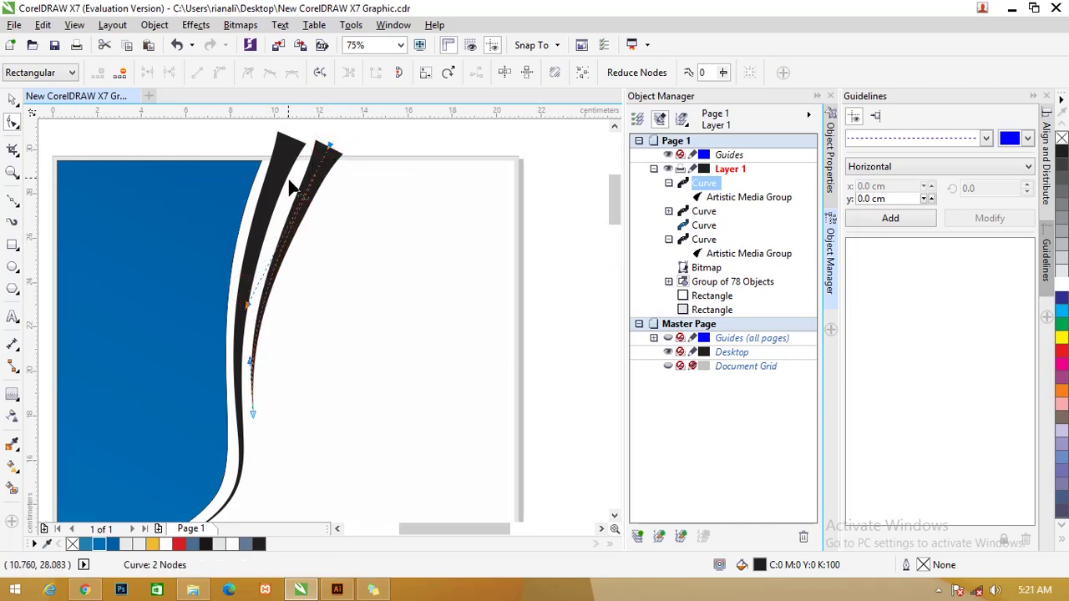
left_click(296, 165)
left_click(293, 149)
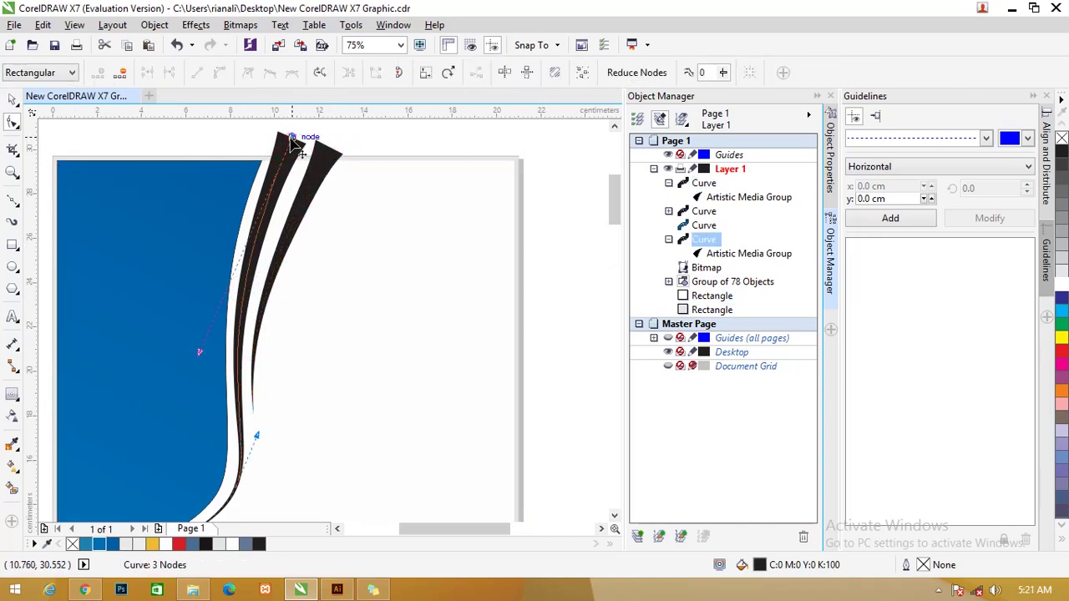
left_click(254, 404)
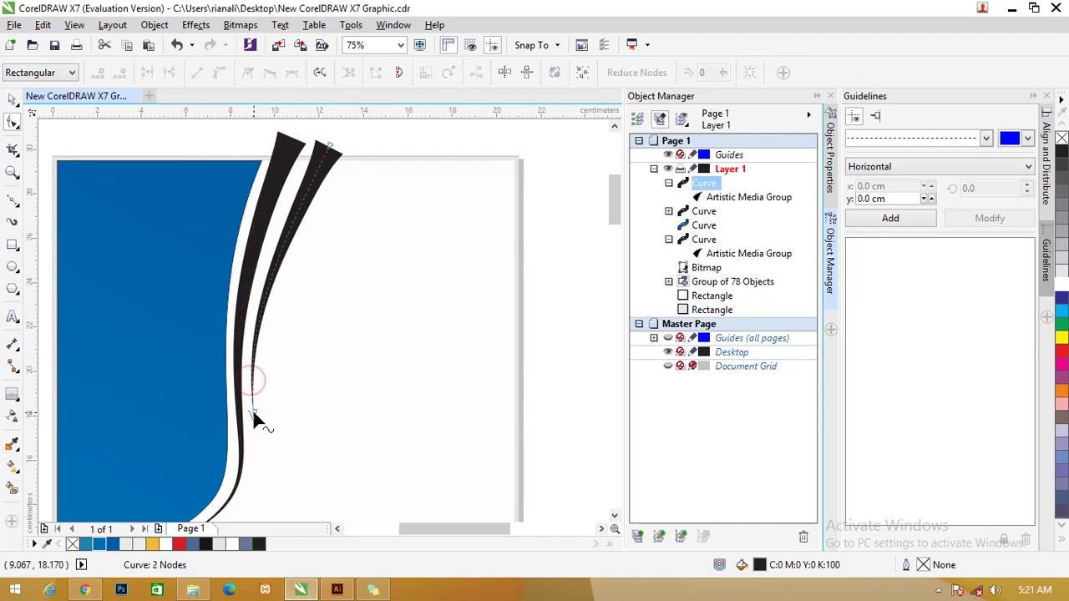
left_click(12, 99)
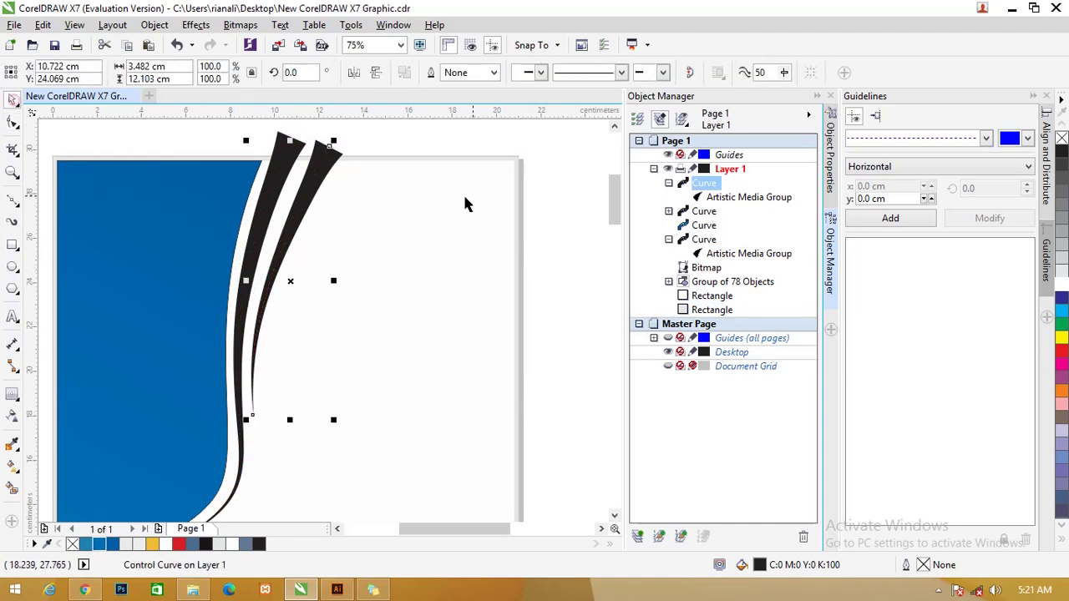
Duplicate the blue shape together with its two black strokes, and place the copy left of the page as a backup
scroll(324, 192, "down", 1)
left_click_drag(121, 131, 374, 367)
scroll(368, 336, "down", 1)
left_click_drag(310, 279, 213, 281)
left_click(262, 237)
key("z")
left_click_drag(261, 240, 427, 396)
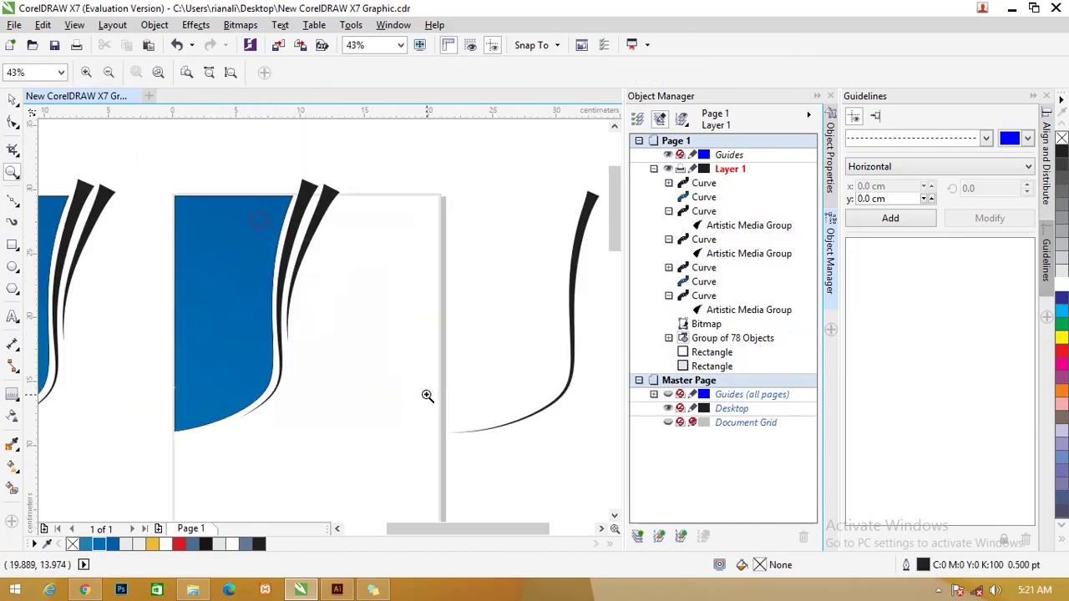
left_click(12, 99)
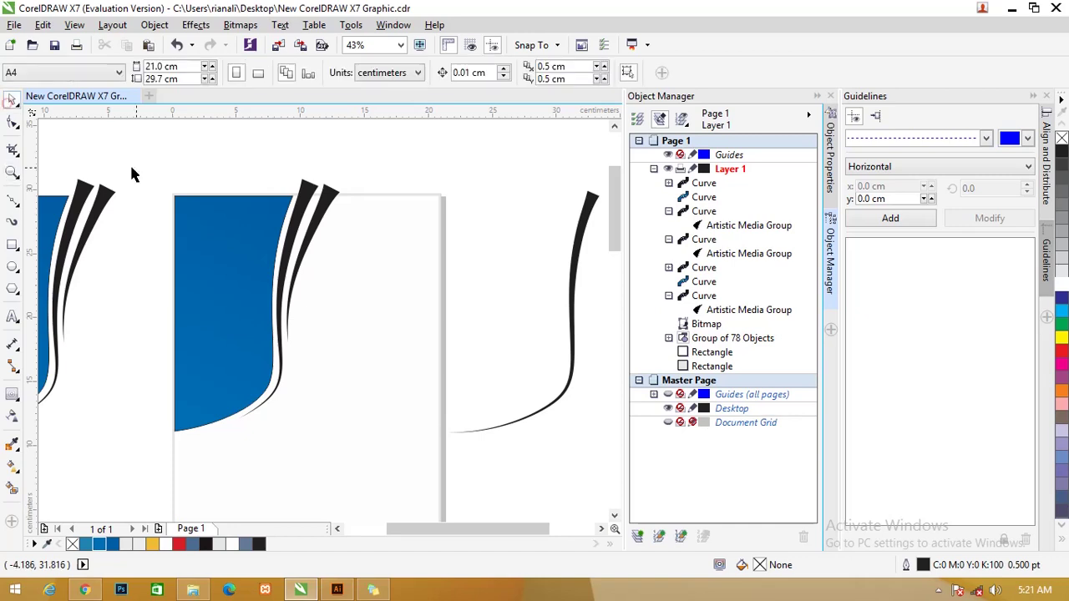
left_click(308, 191)
left_click(307, 182, "shift")
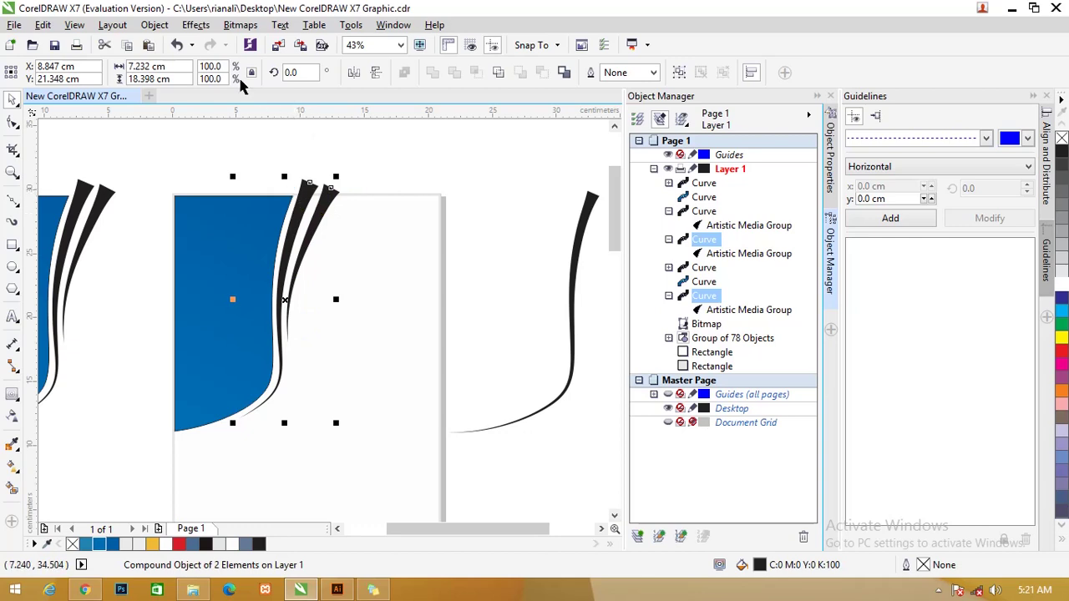
left_click(150, 25)
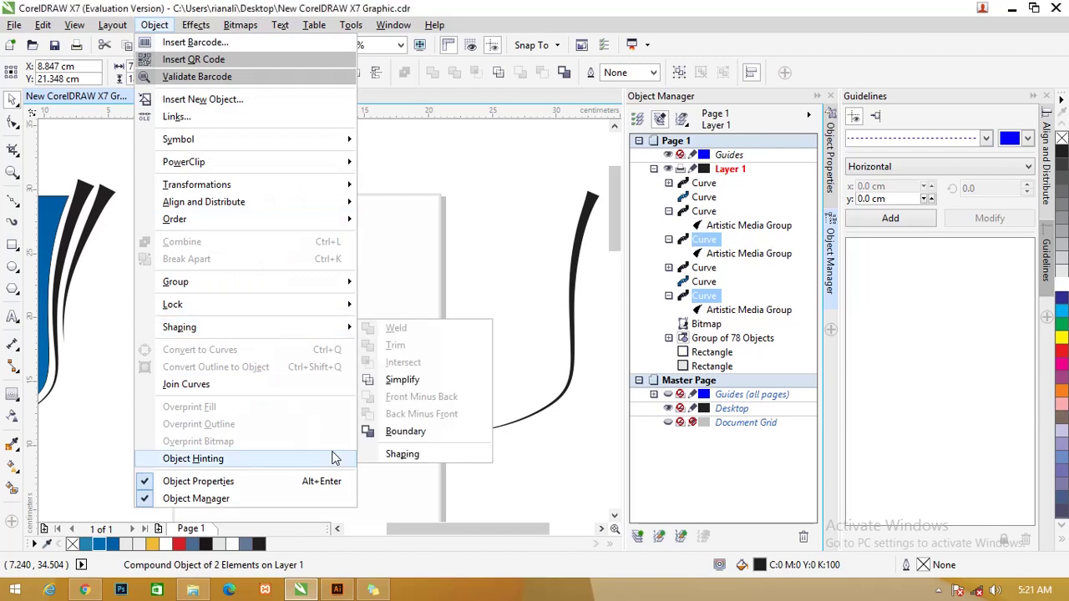
mouse_move(315, 328)
left_click(397, 163)
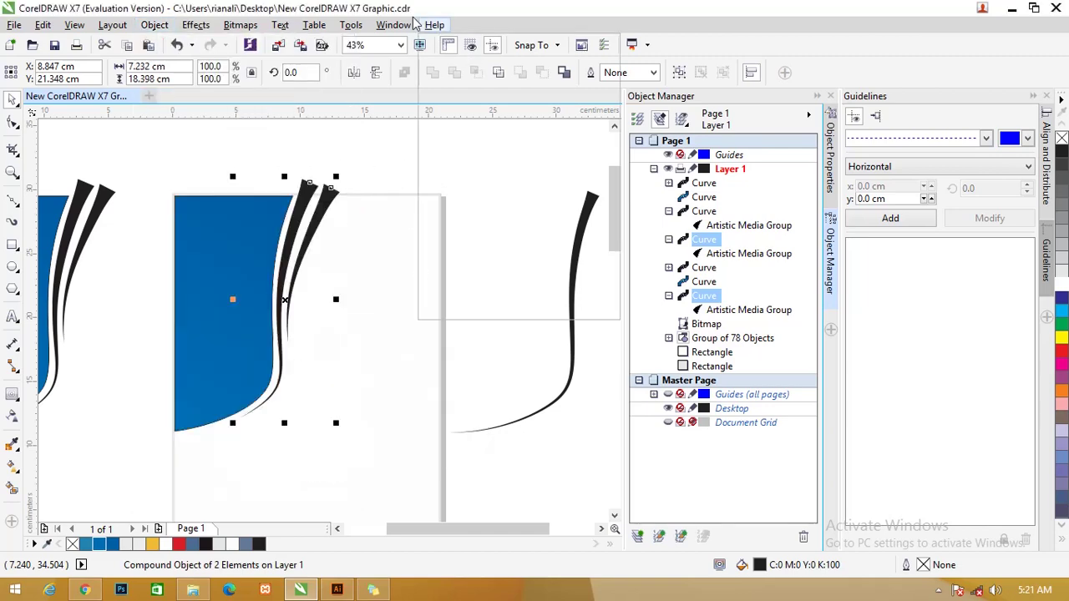
left_click(12, 224)
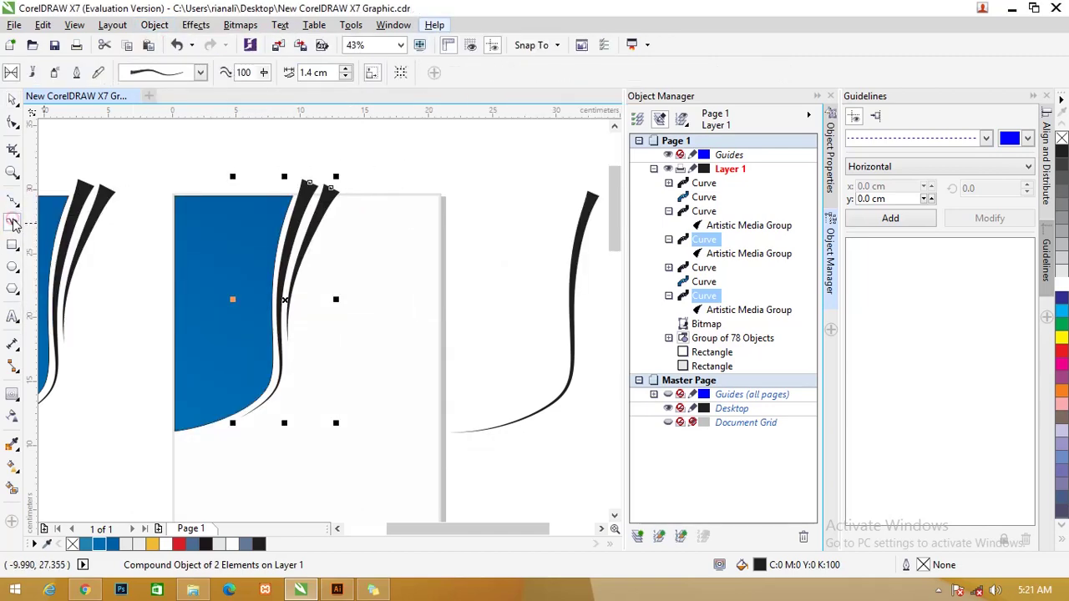
scroll(307, 211, "up", 2)
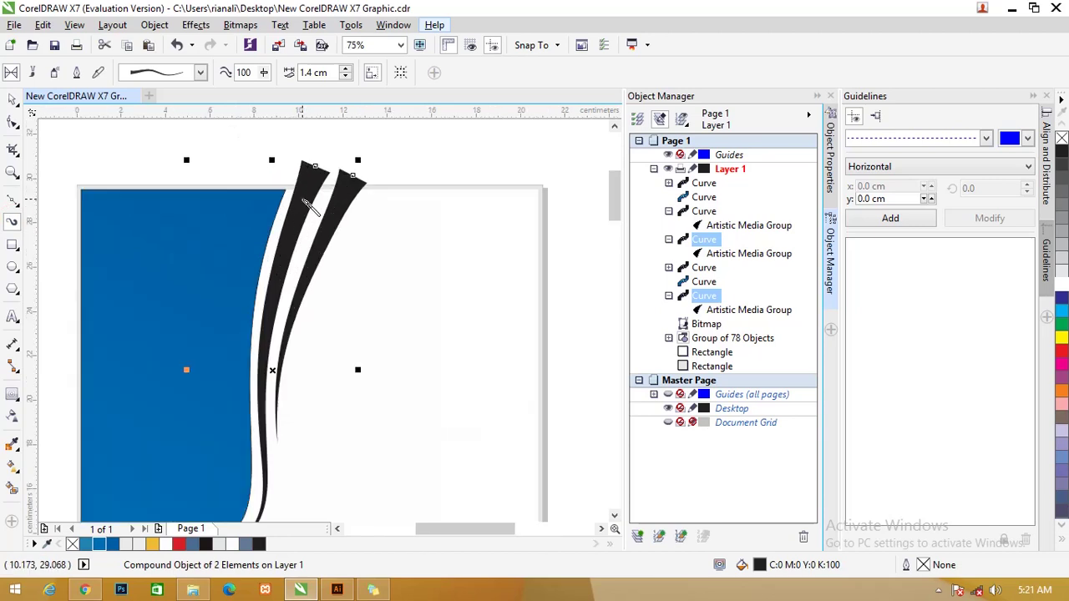
right_click(307, 209)
left_click(10, 99)
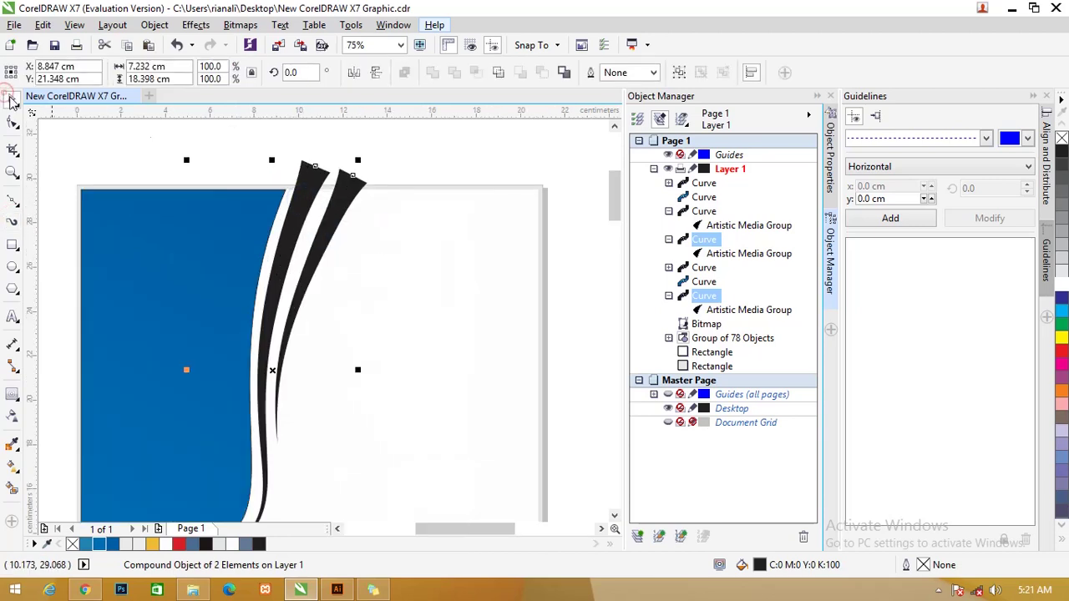
left_click(158, 136)
Break the Artistic Media Group of the longer stroke on the page apart
left_click(310, 190)
right_click(310, 190)
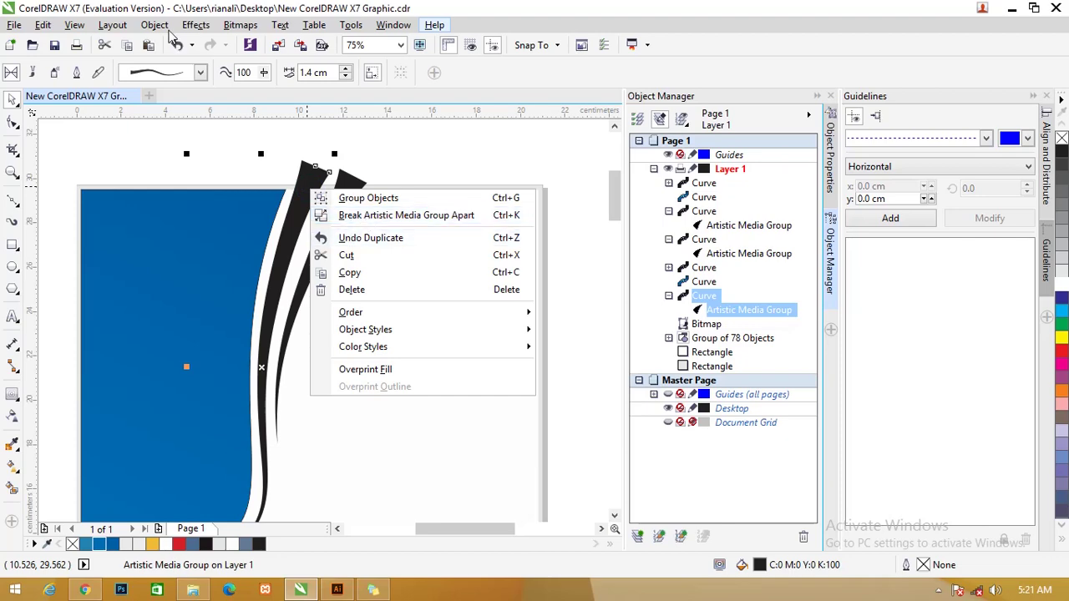
left_click(125, 25)
left_click(164, 28)
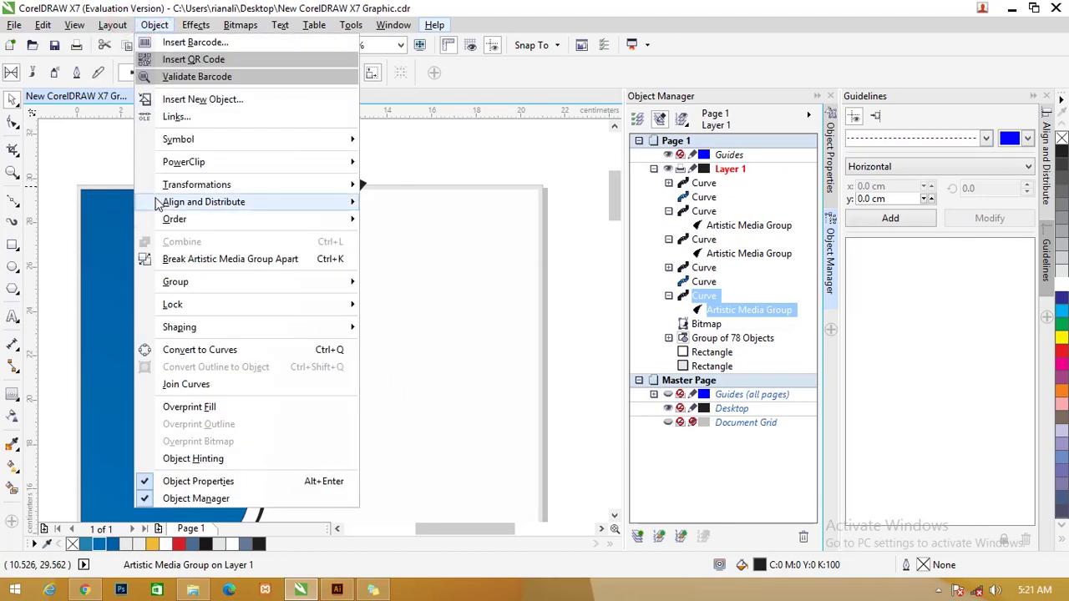
left_click(211, 262)
Break the shorter stroke's Artistic Media Group apart as well
left_click(382, 162)
left_click(353, 200)
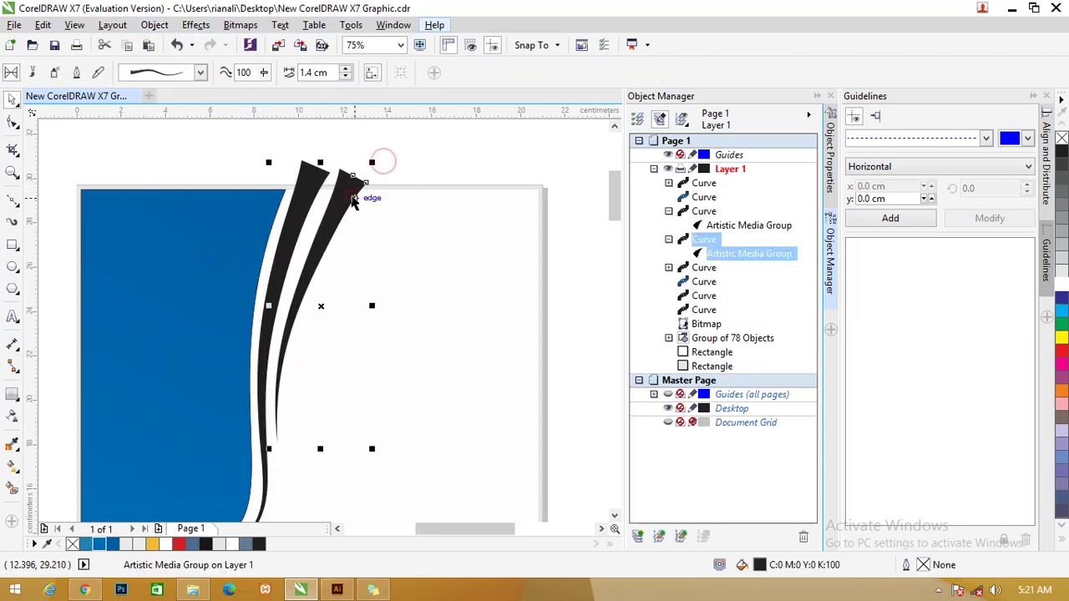
left_click(154, 24)
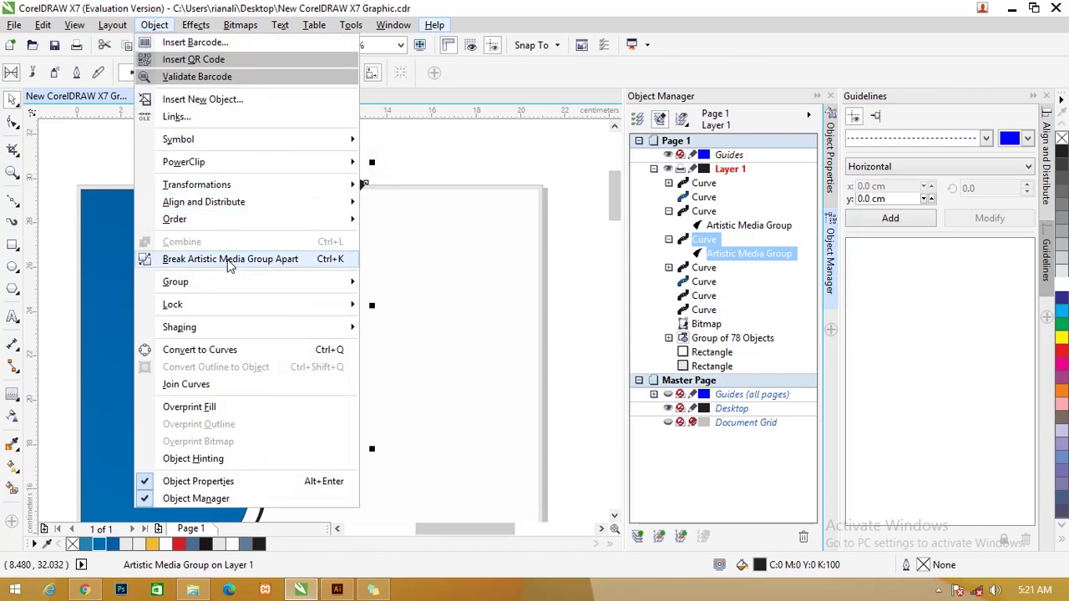
left_click(230, 263)
left_click(456, 126)
Expose the longer stroke's detached control curve by rotating it and giving it a black hairline outline, and delete it
scroll(342, 215, "down", 1)
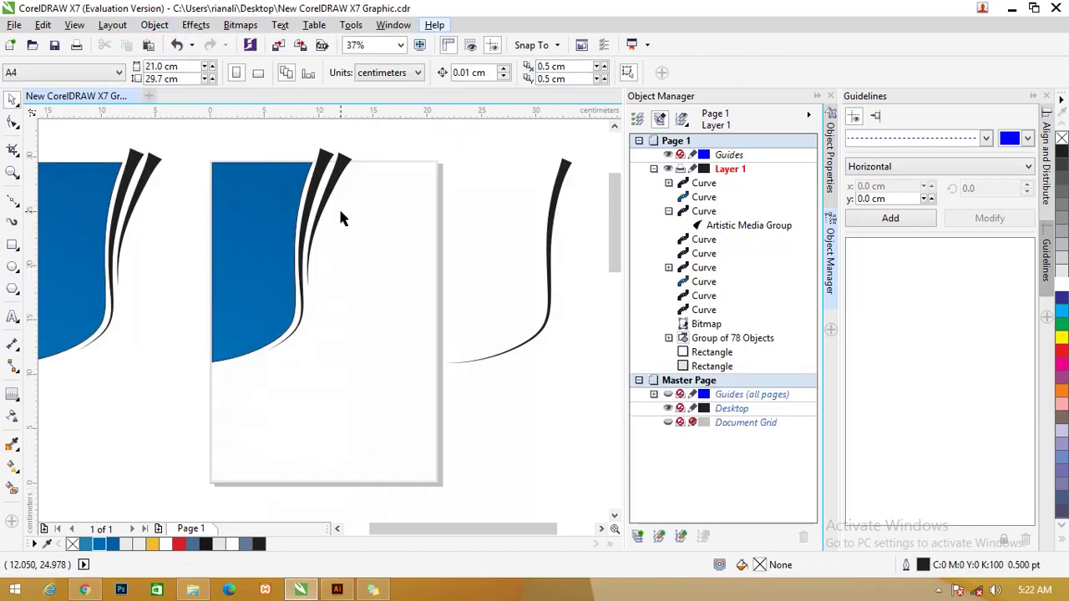
left_click(326, 162)
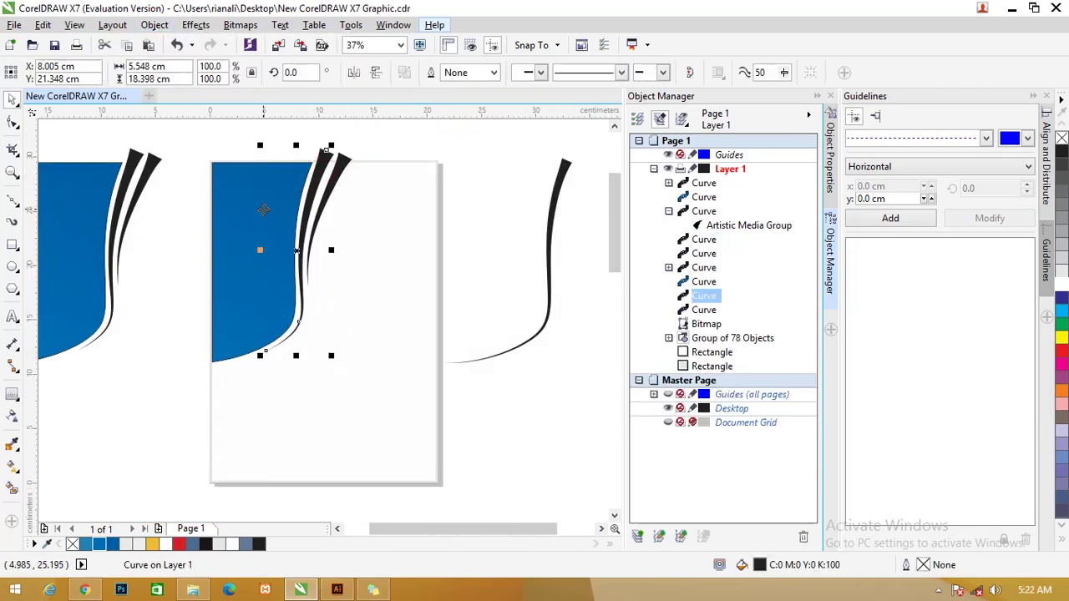
left_click(326, 153)
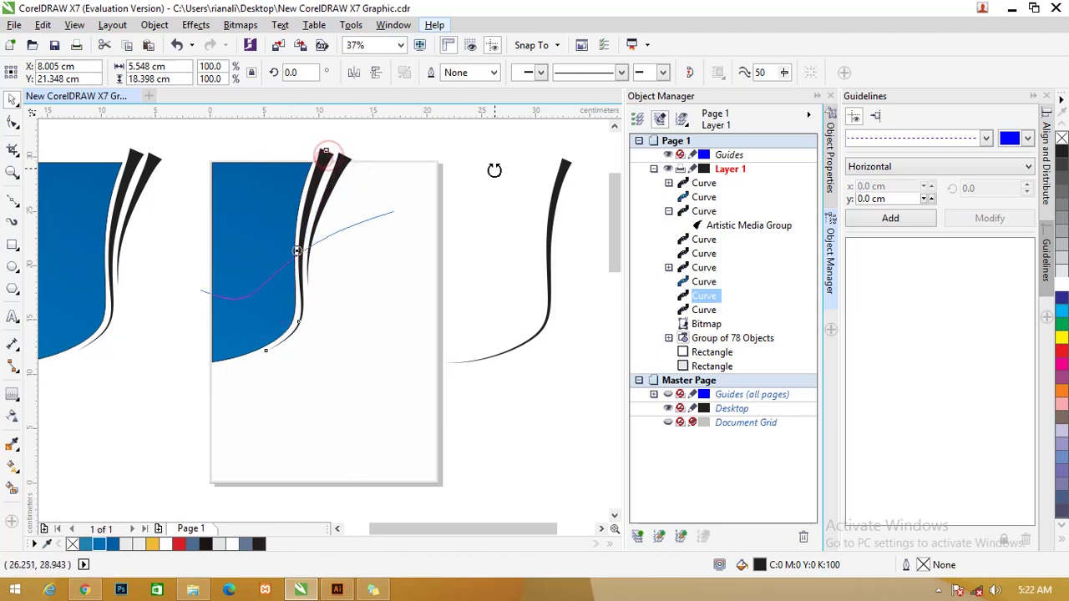
left_click(325, 153)
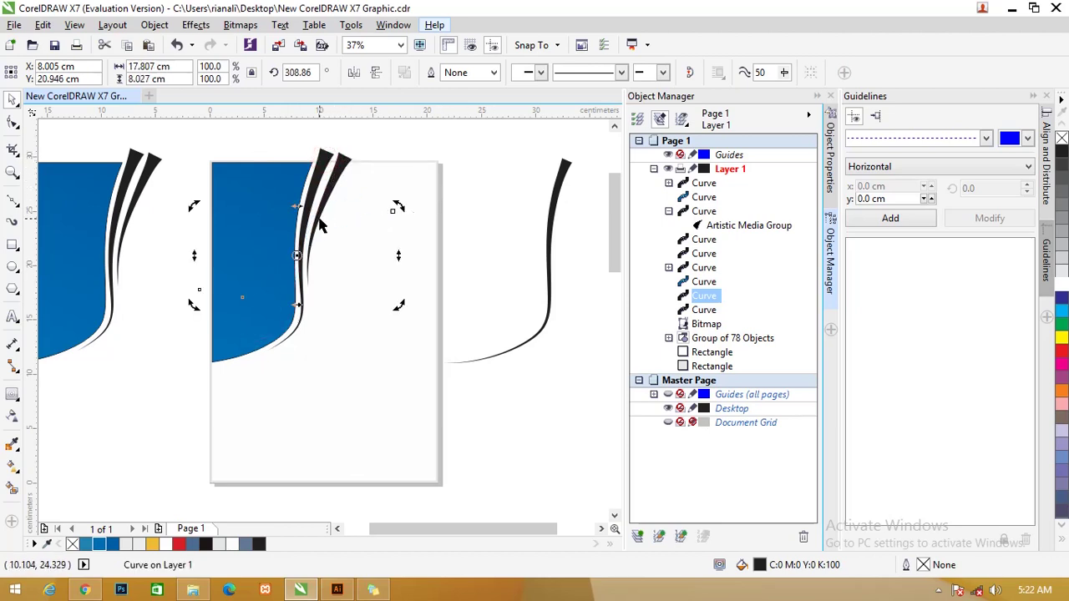
key("Delete")
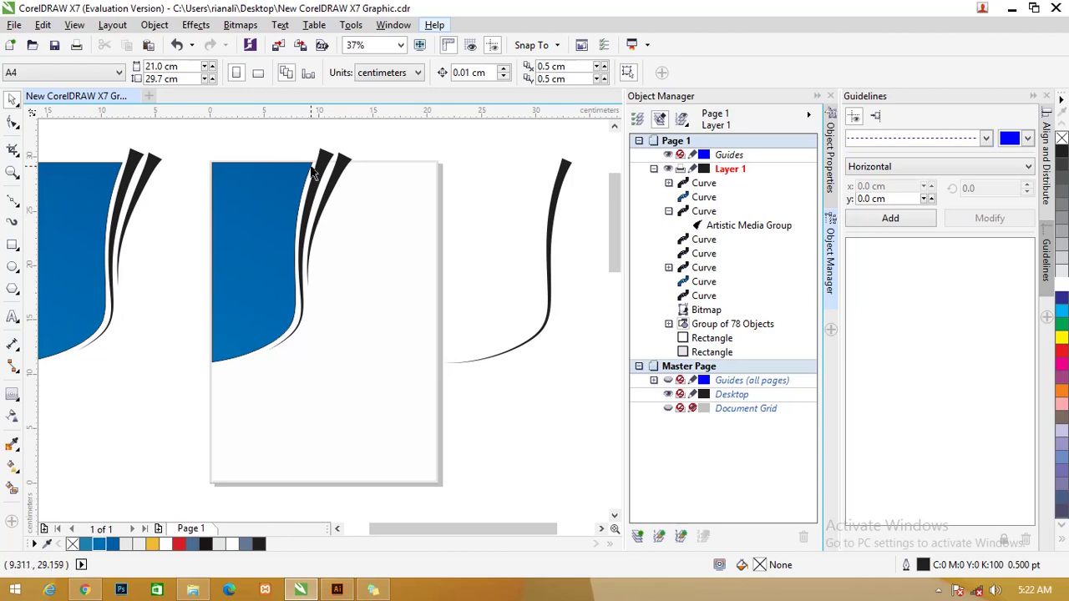
key("ctrl+z")
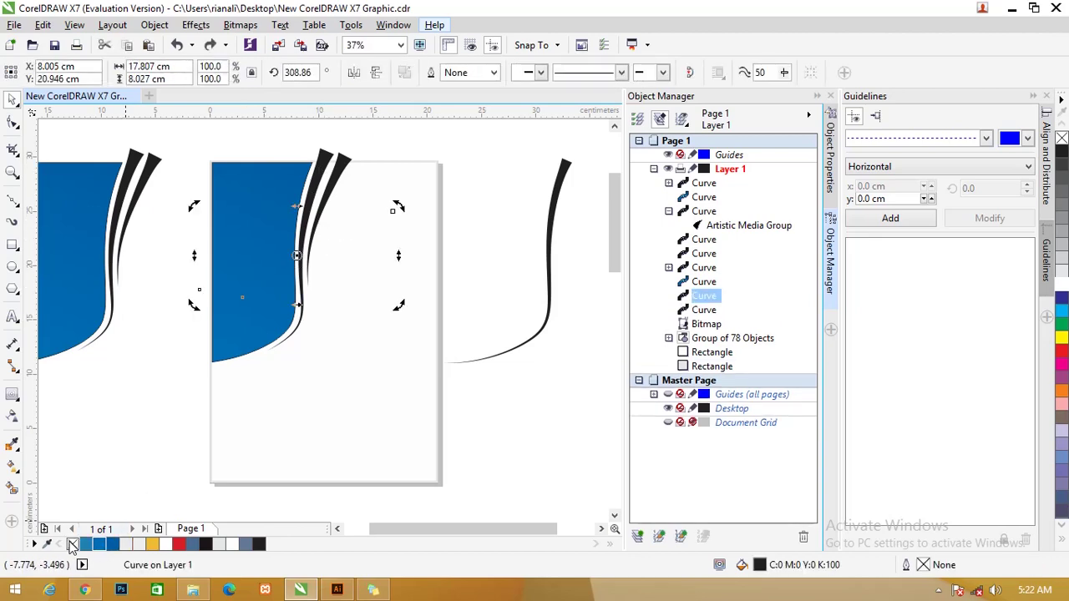
right_click(257, 544)
scroll(338, 227, "up", 1)
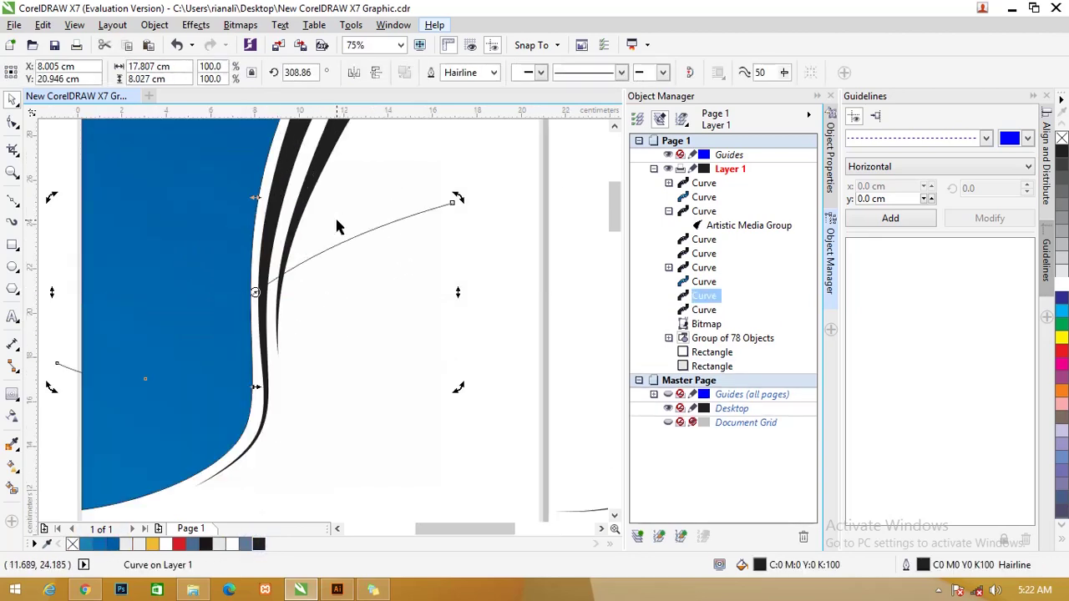
key("Delete")
Give the shorter stroke's detached control curve a black hairline outline to expose it, and delete the curve
left_click_drag(317, 166, 330, 210)
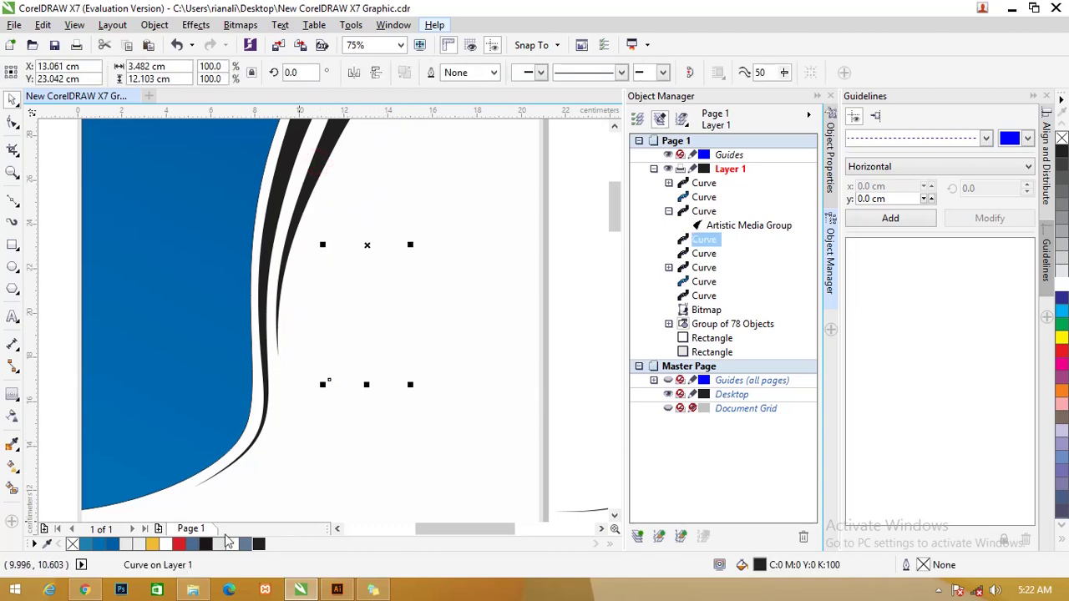
right_click(206, 545)
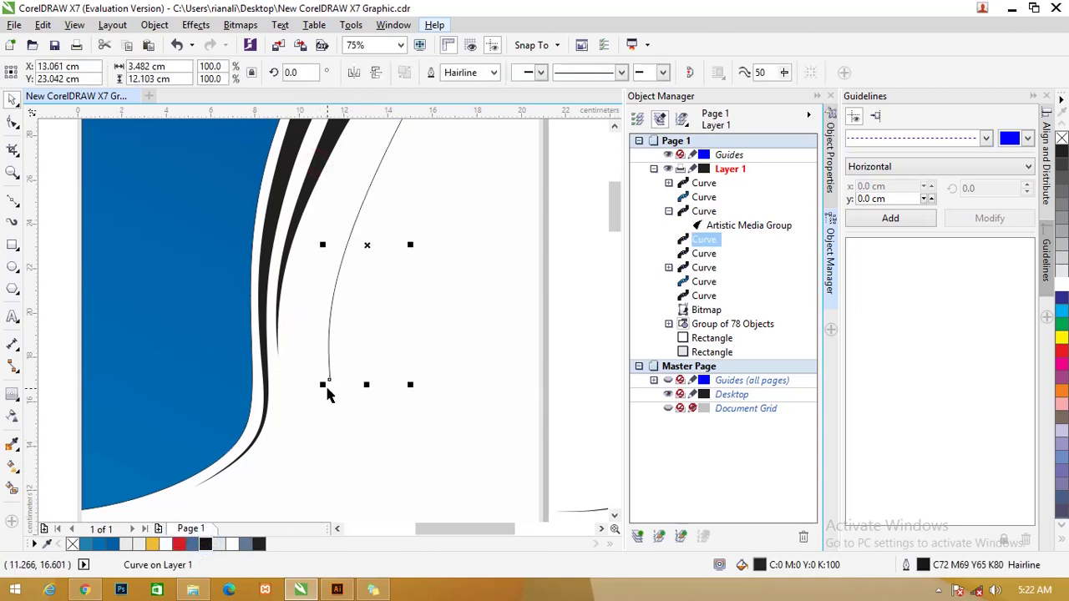
key("Delete")
scroll(338, 349, "down", 2)
left_click(343, 236)
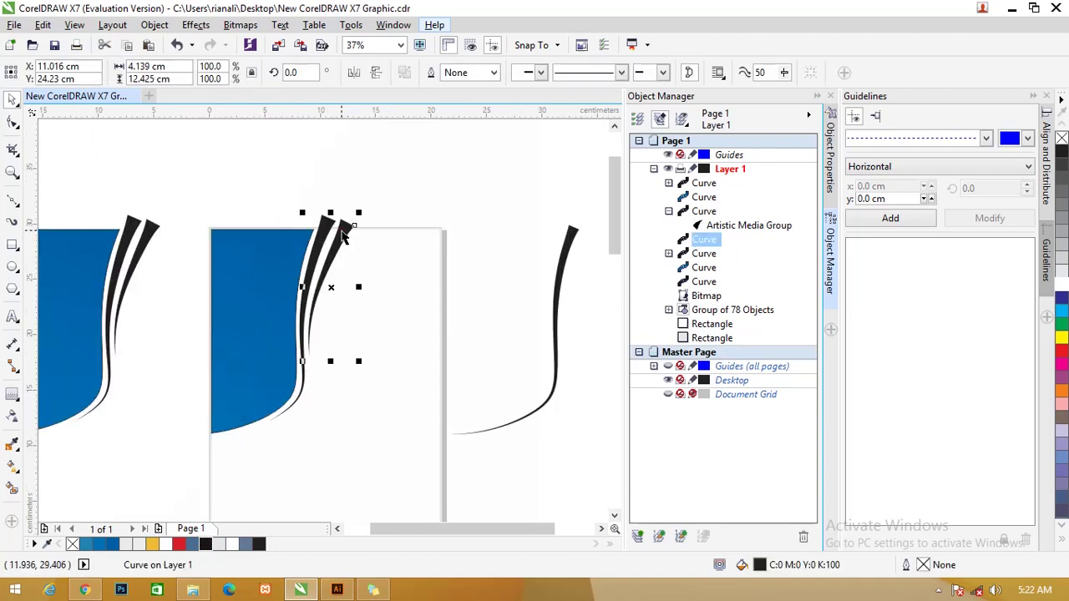
left_click(328, 219, "shift")
left_click(278, 167)
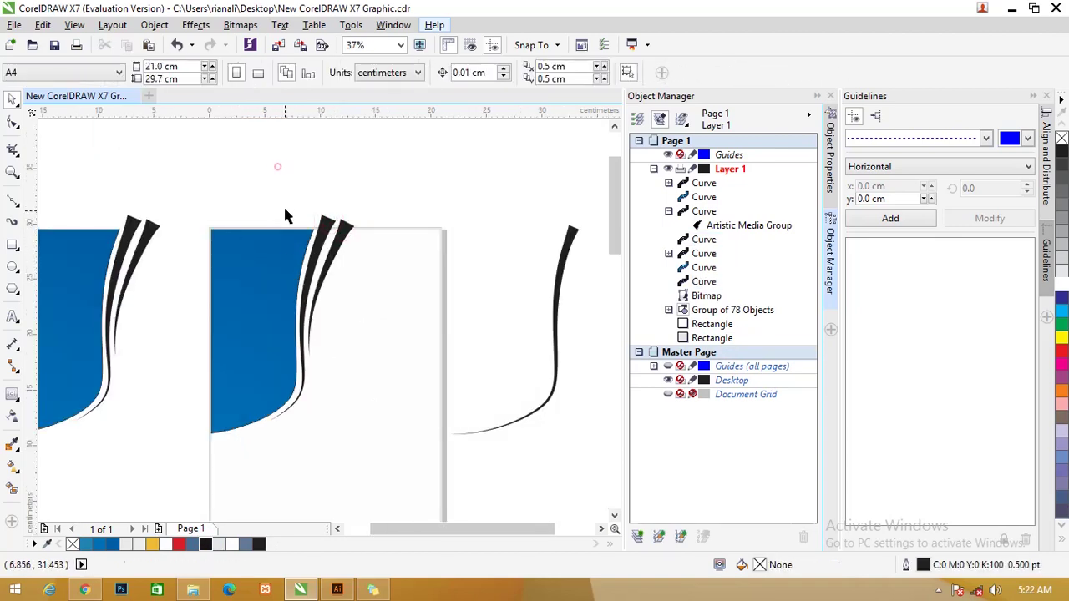
Copy the large blue shape's gradient fill onto the longer black stroke with the Interactive Fill tool
left_click(326, 220)
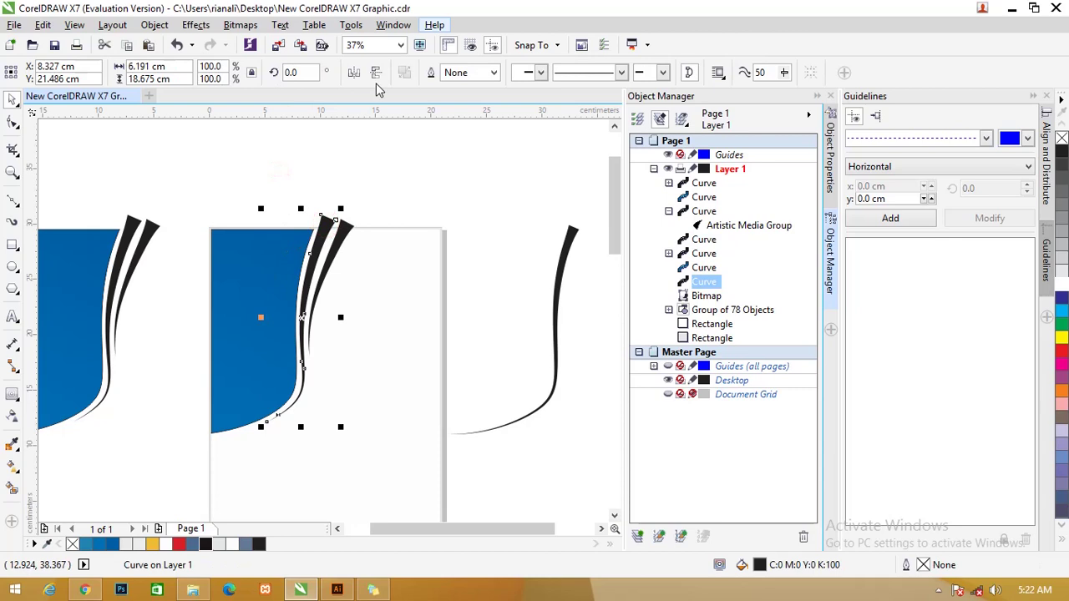
left_click(12, 467)
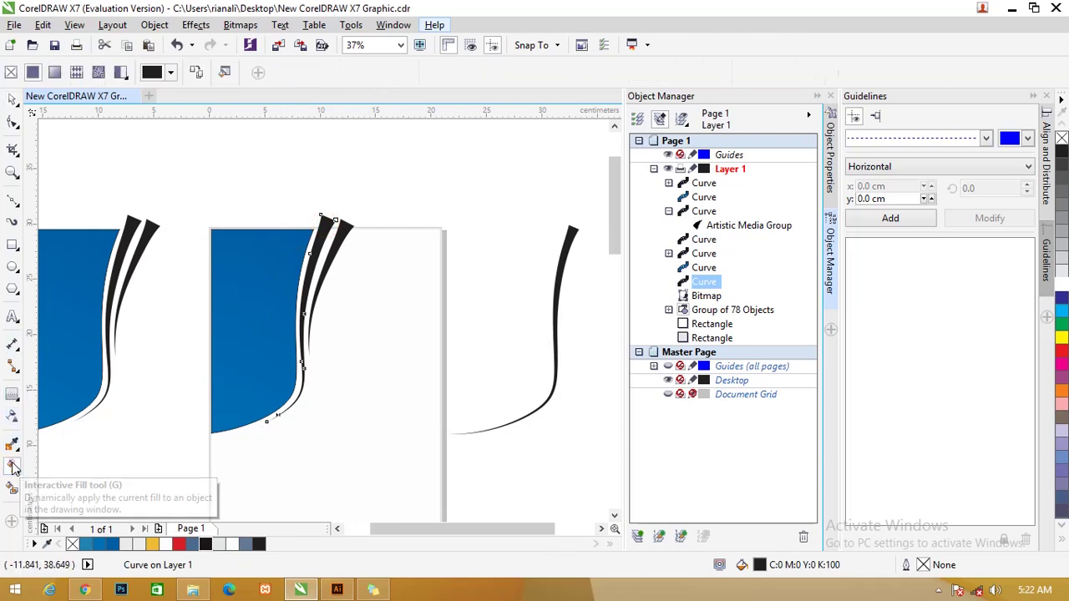
left_click(197, 73)
left_click(261, 277)
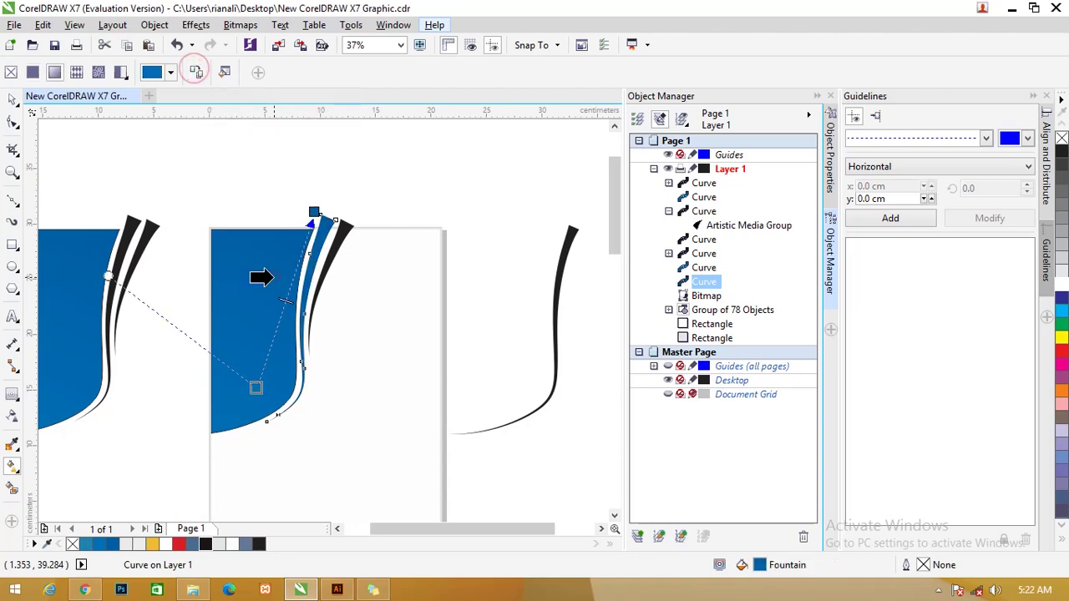
left_click(271, 276)
left_click(13, 99)
left_click(338, 151)
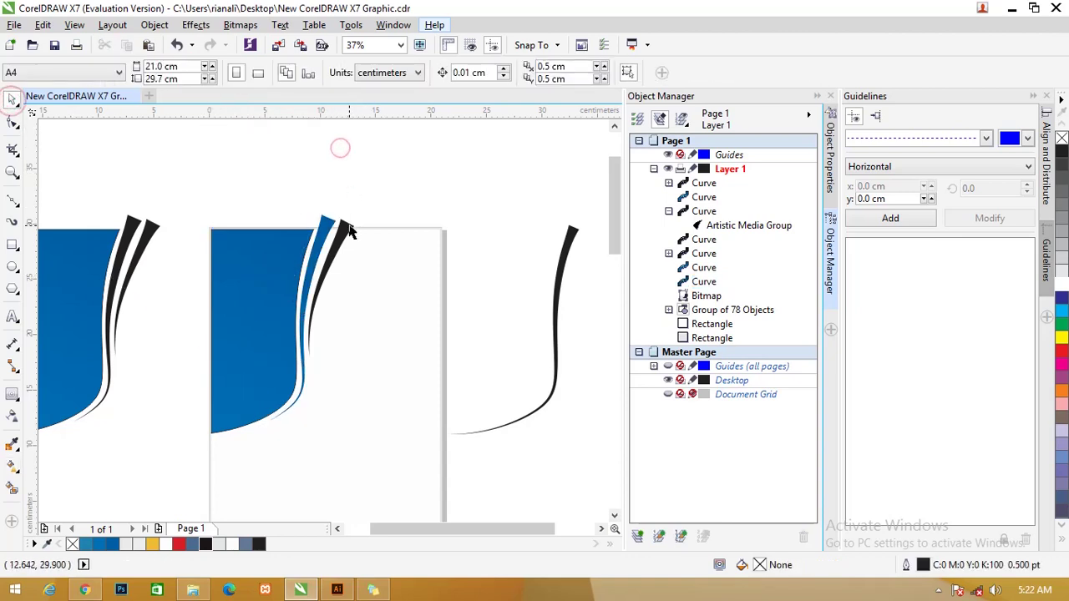
Fill the shorter black stroke with the golden yellow C6 M27 Y90 K0 from the document colours
left_click(347, 225)
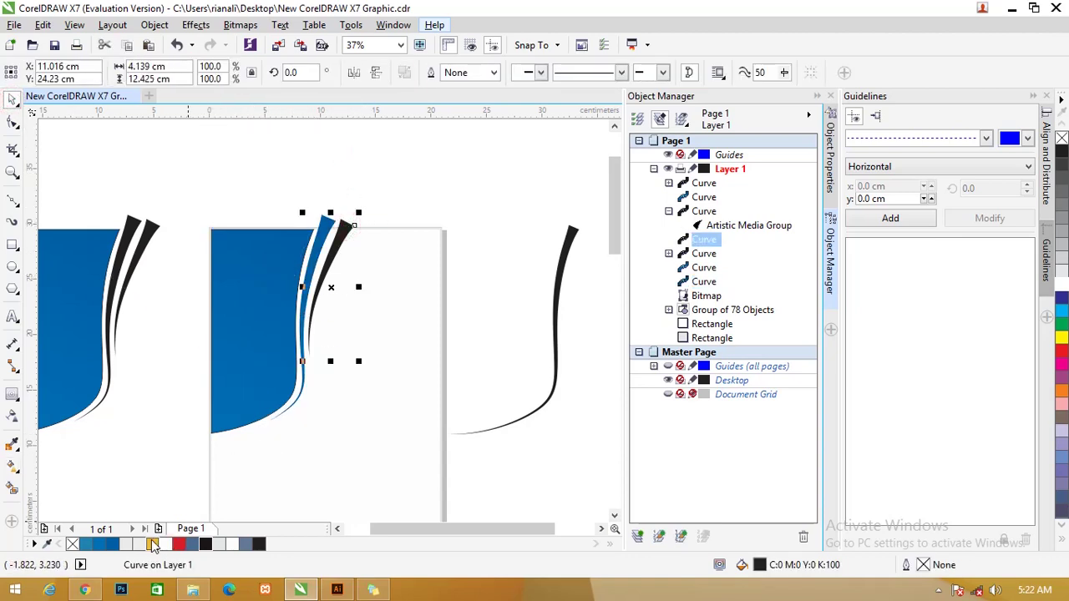
left_click(153, 544)
scroll(310, 186, "up", 3)
scroll(292, 176, "down", 3)
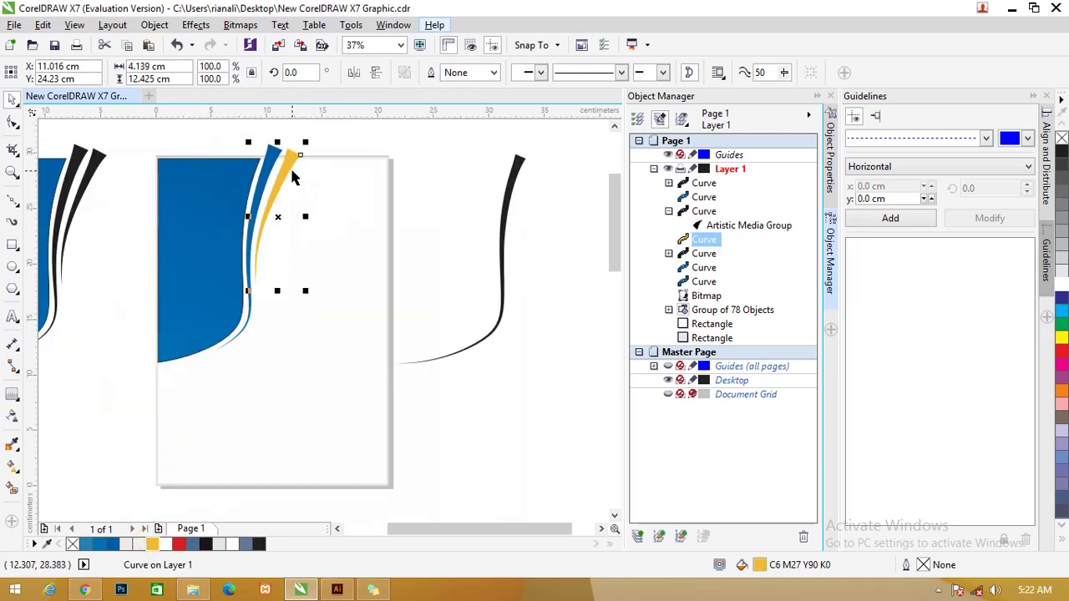
Apply a linear fountain fill along the yellow stroke from its wide end to its tip, with golden yellow as the end colour
left_click(13, 464)
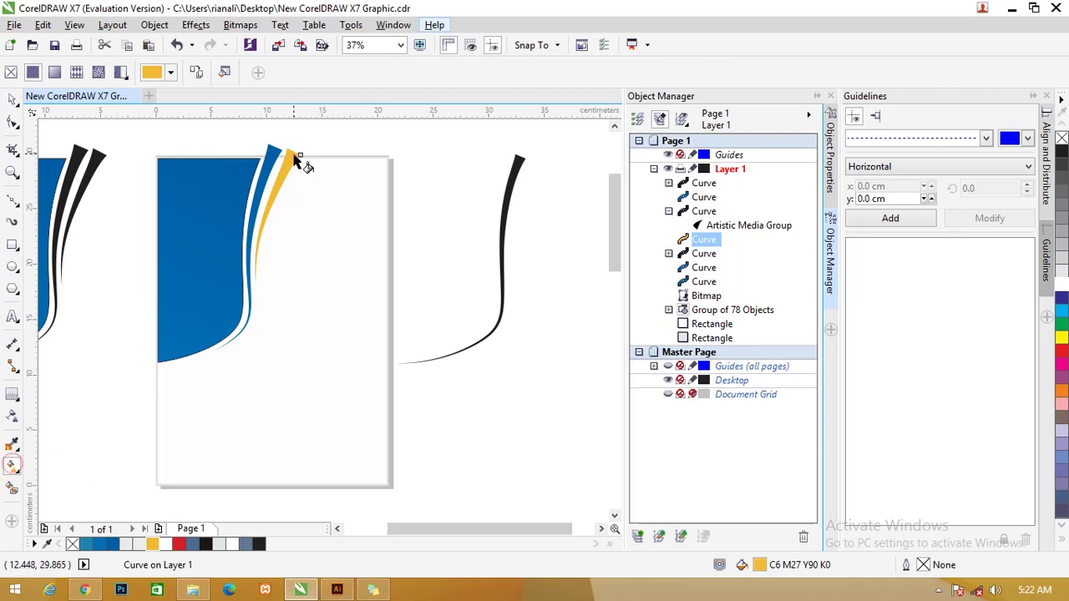
left_click_drag(292, 147, 253, 275)
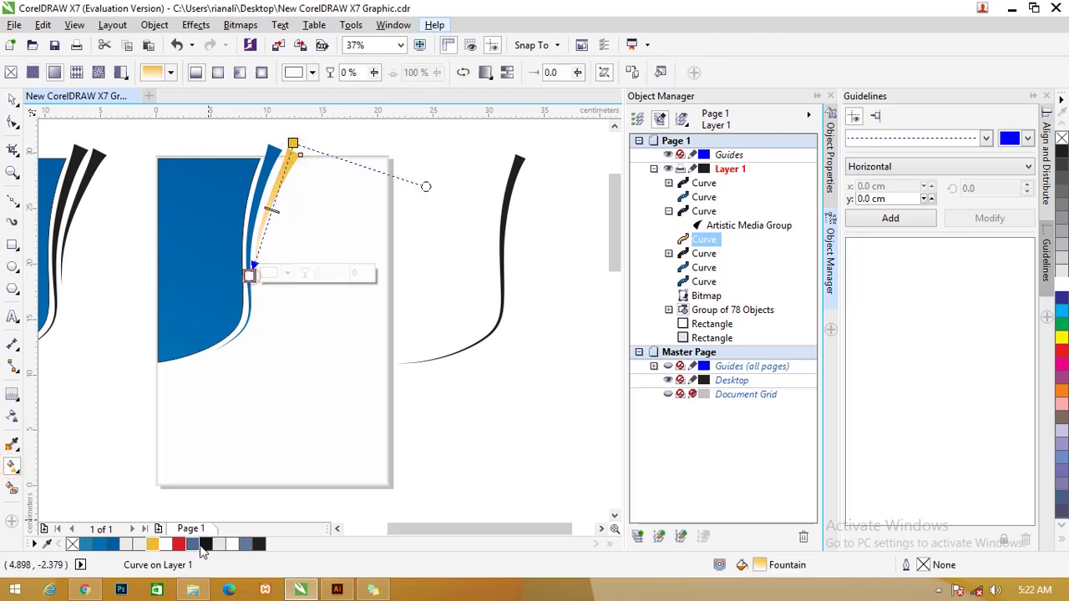
left_click(153, 544)
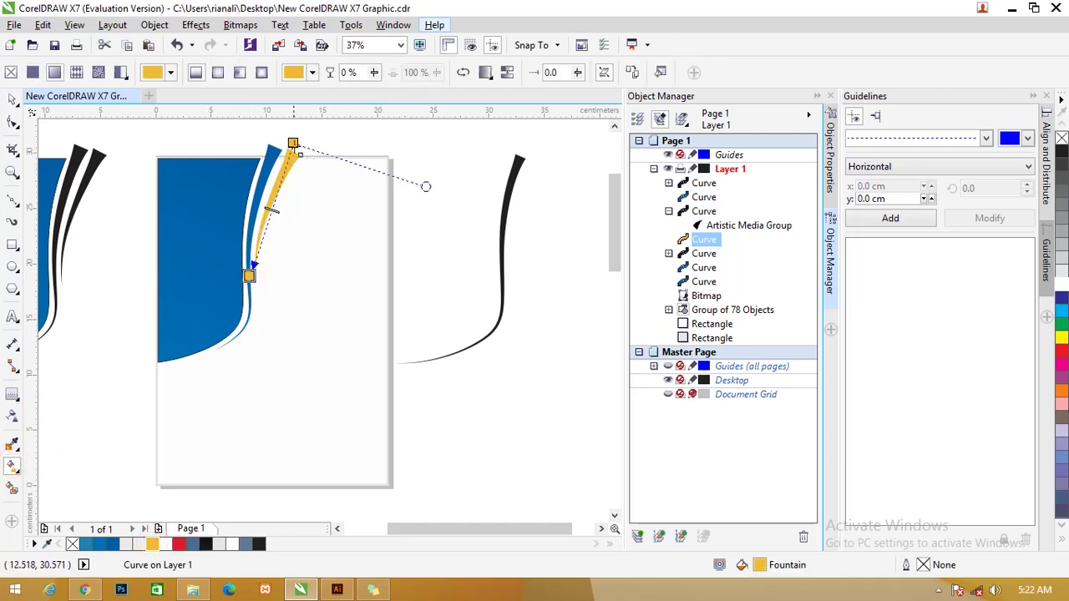
Set the start colour of the yellow stroke's fountain fill to C0 M27 Y92 K0
left_click(292, 144)
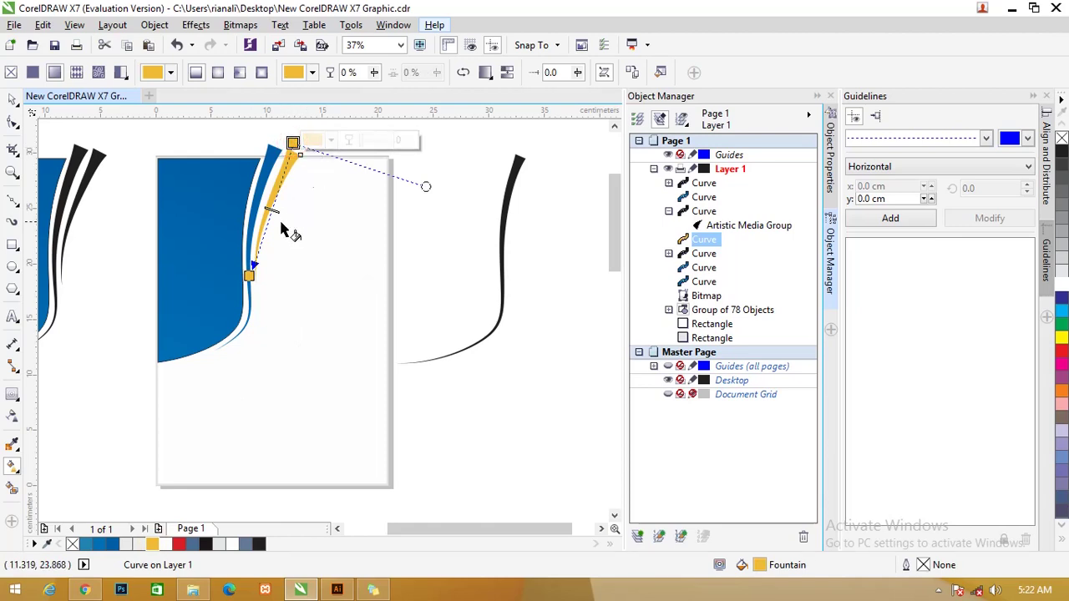
left_click(318, 140)
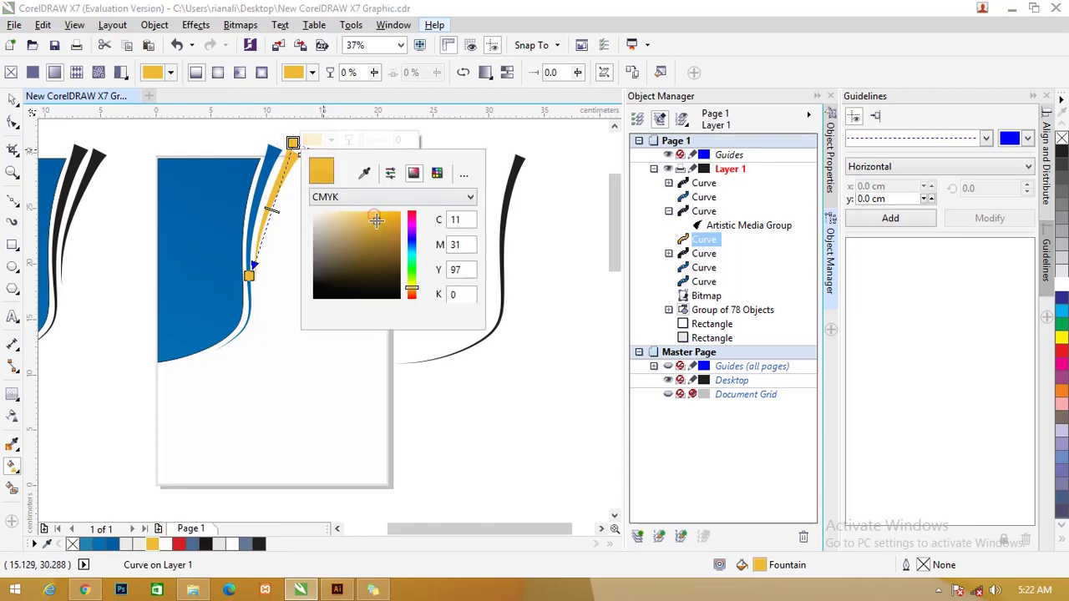
left_click_drag(376, 220, 379, 211)
left_click_drag(413, 288, 414, 295)
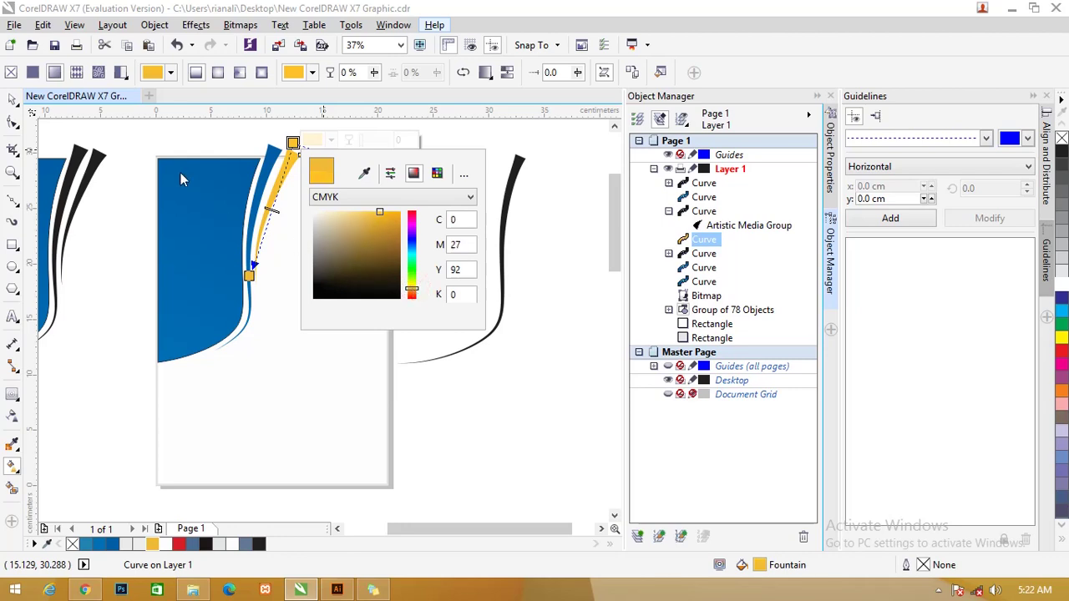
left_click(272, 216)
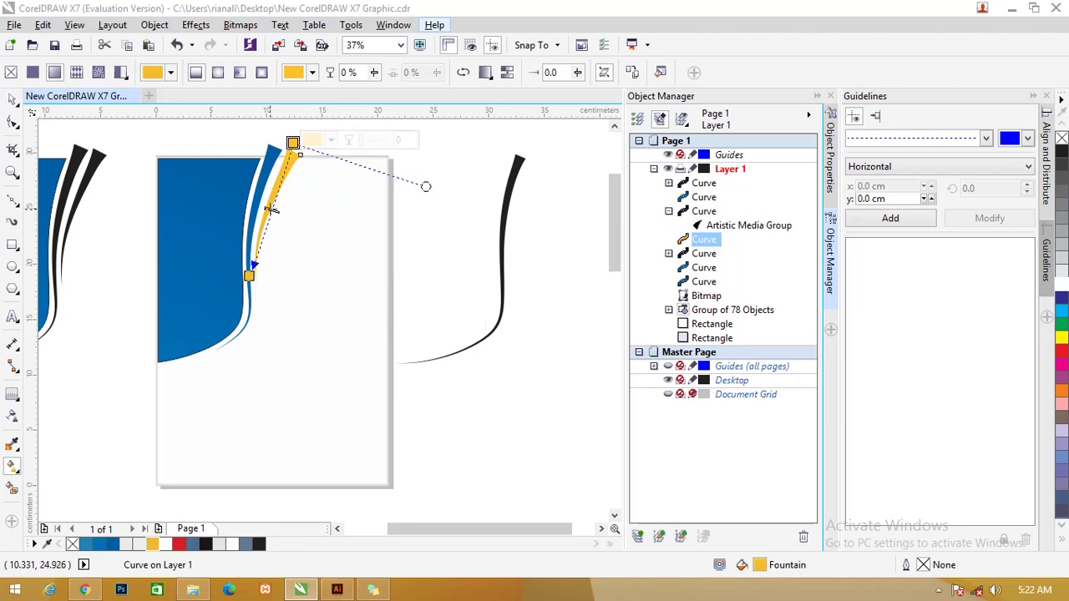
left_click(13, 99)
double_click(13, 98)
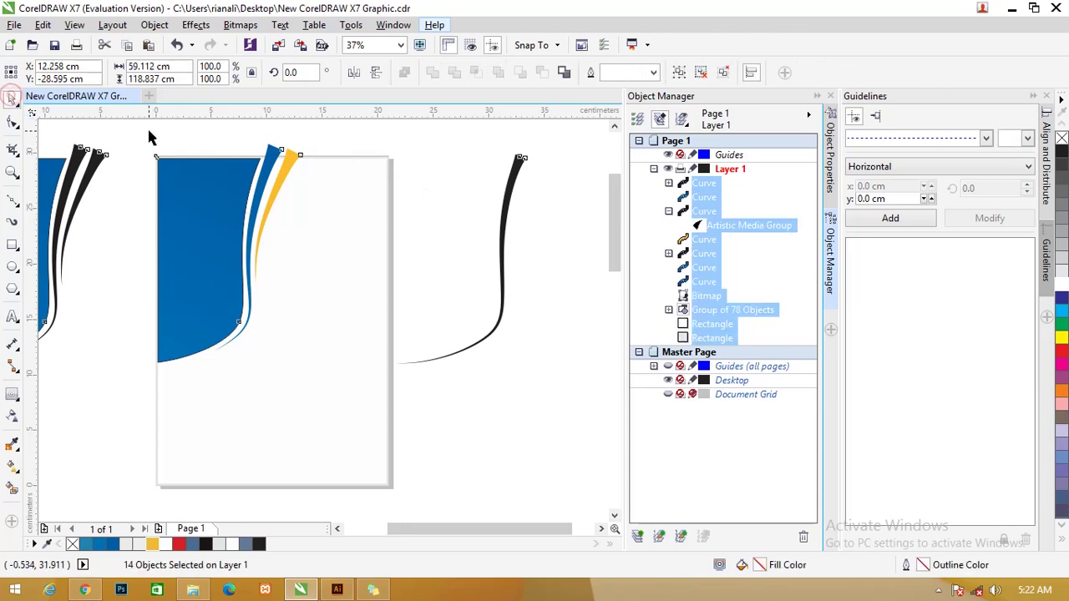
left_click(147, 126)
Intersect the yellow stroke with the page rectangle and delete the original stroke that overhangs the page
scroll(274, 156, "up", 2)
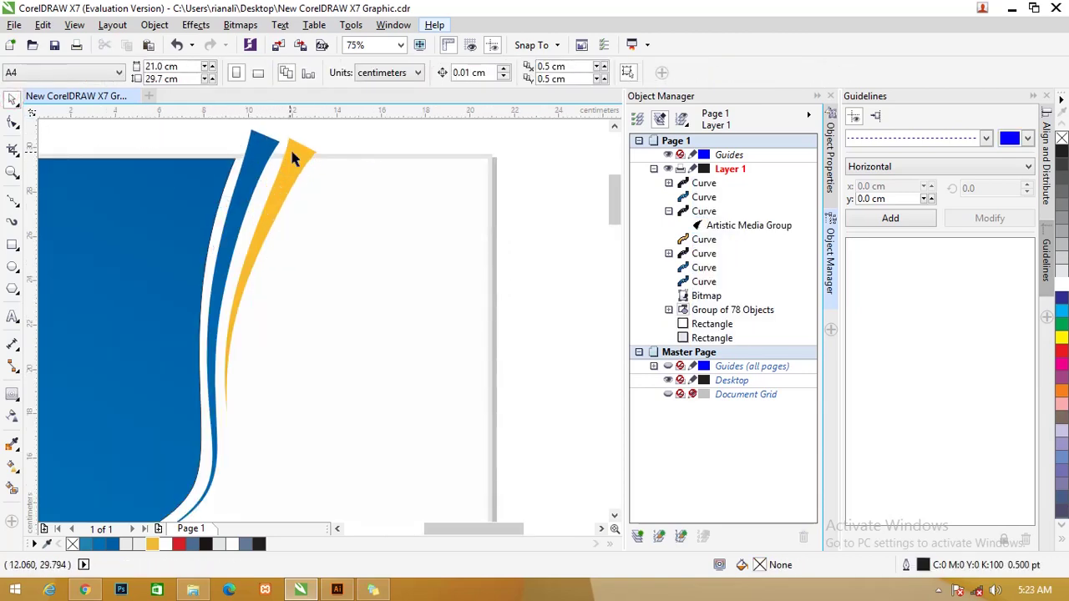
scroll(259, 155, "down", 2)
left_click(313, 170)
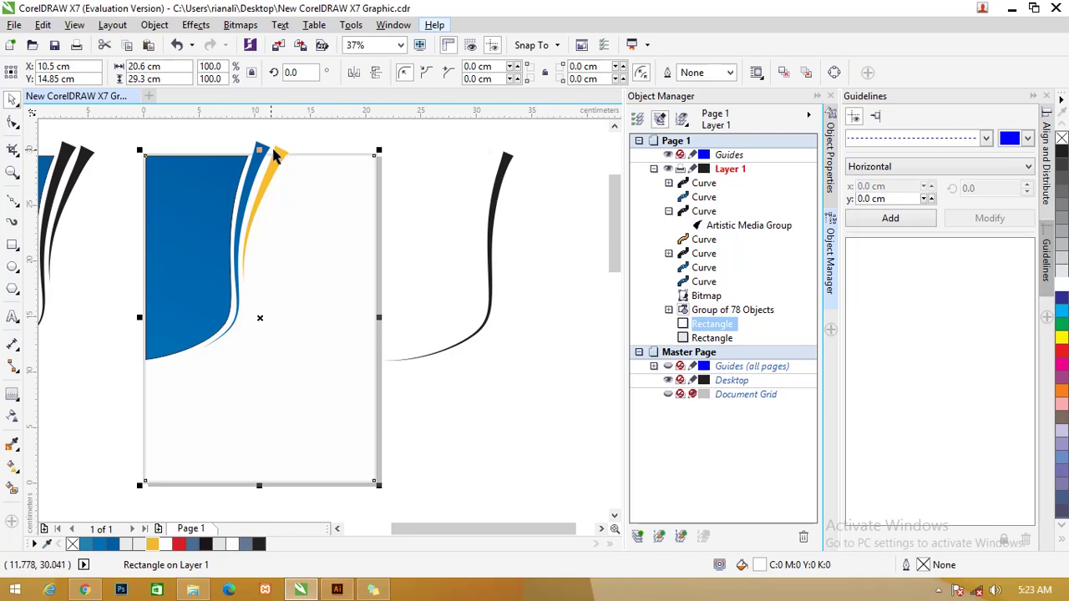
scroll(292, 159, "up", 2)
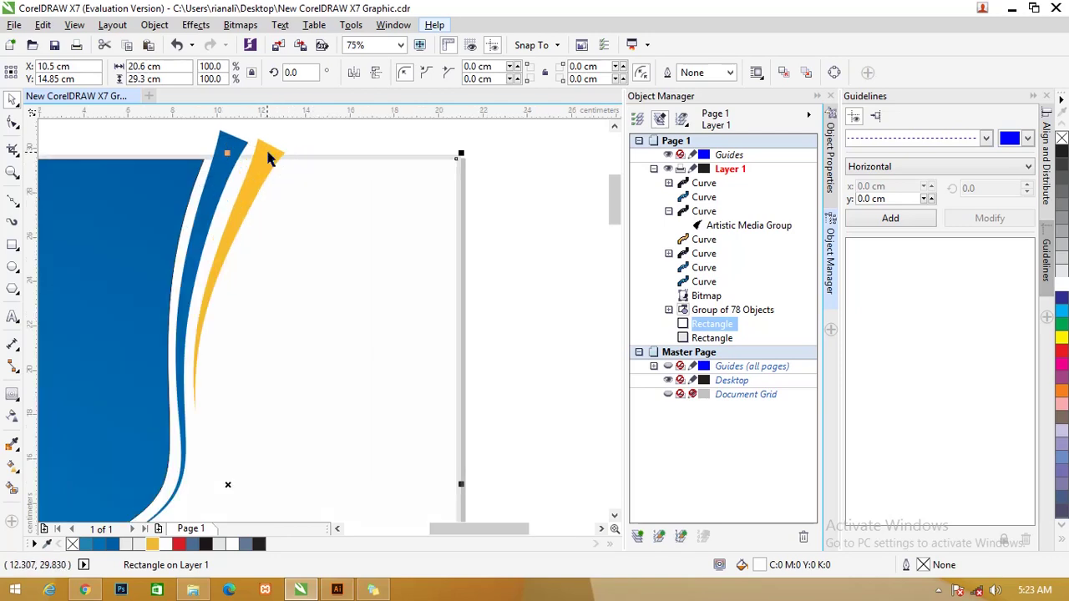
left_click_drag(386, 214, 281, 158)
left_click(265, 148, "shift")
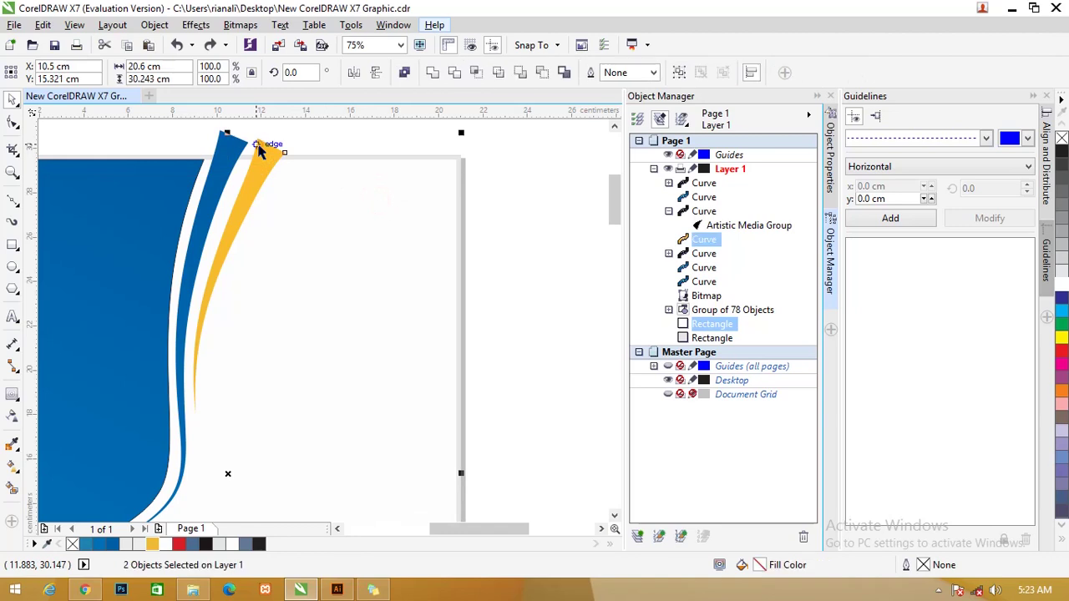
left_click(475, 73)
left_click(298, 144)
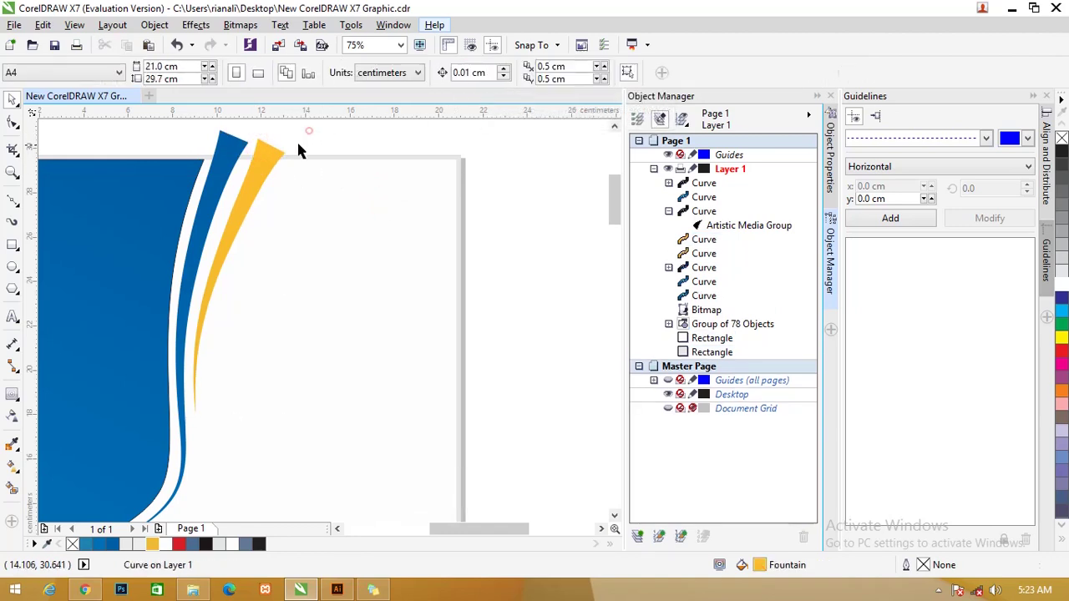
left_click_drag(269, 163, 427, 190)
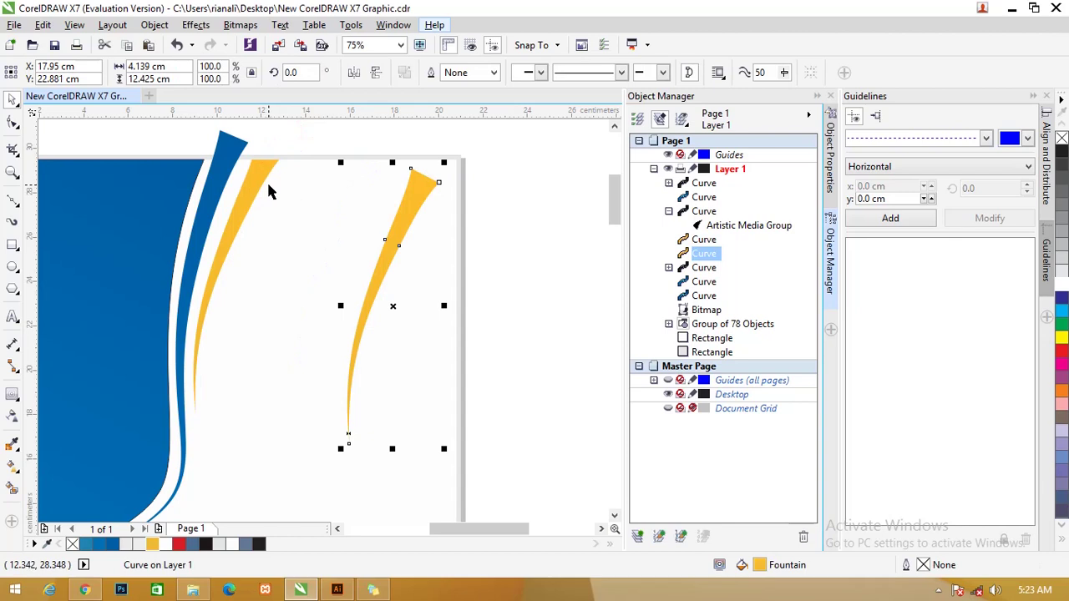
key("Delete")
Intersect the blue stroke with the page rectangle and move the original stroke aside to uncover the clipped piece
left_click(230, 154)
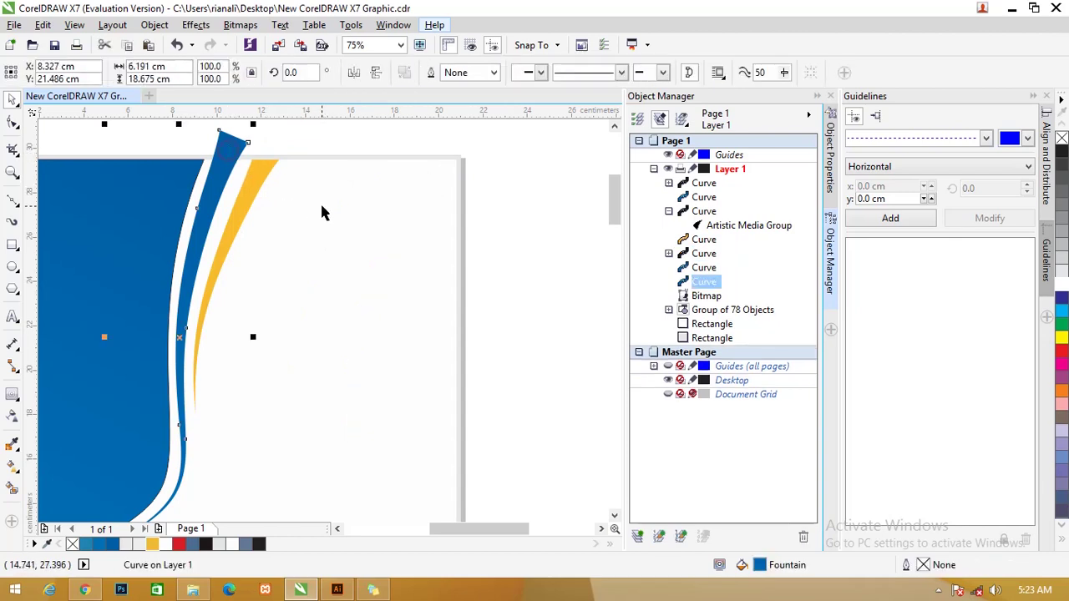
left_click(357, 205, "shift")
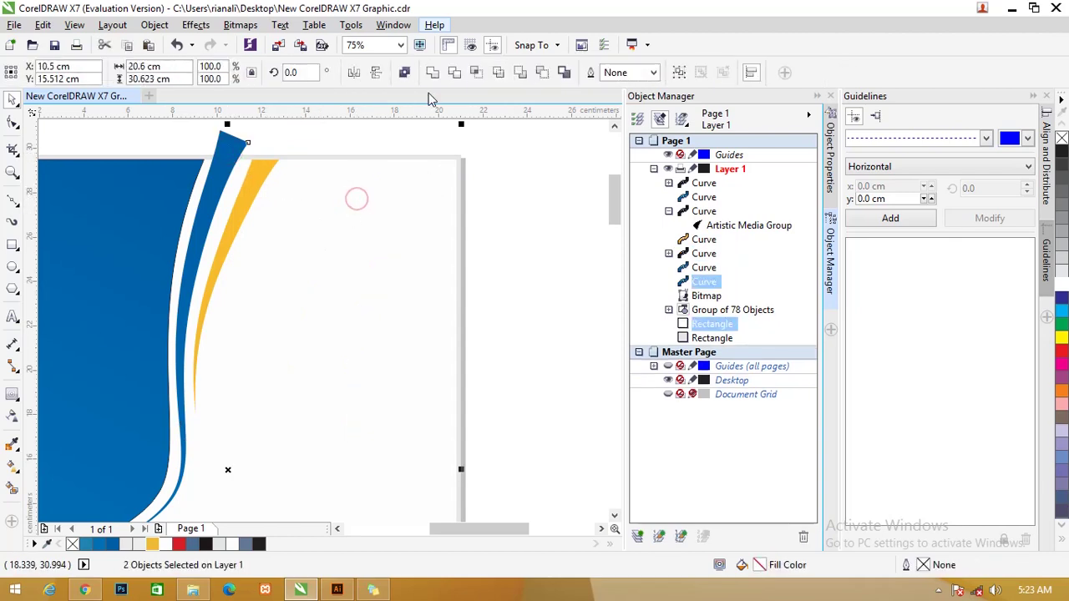
left_click(476, 72)
left_click(530, 152)
left_click_drag(233, 143, 340, 146)
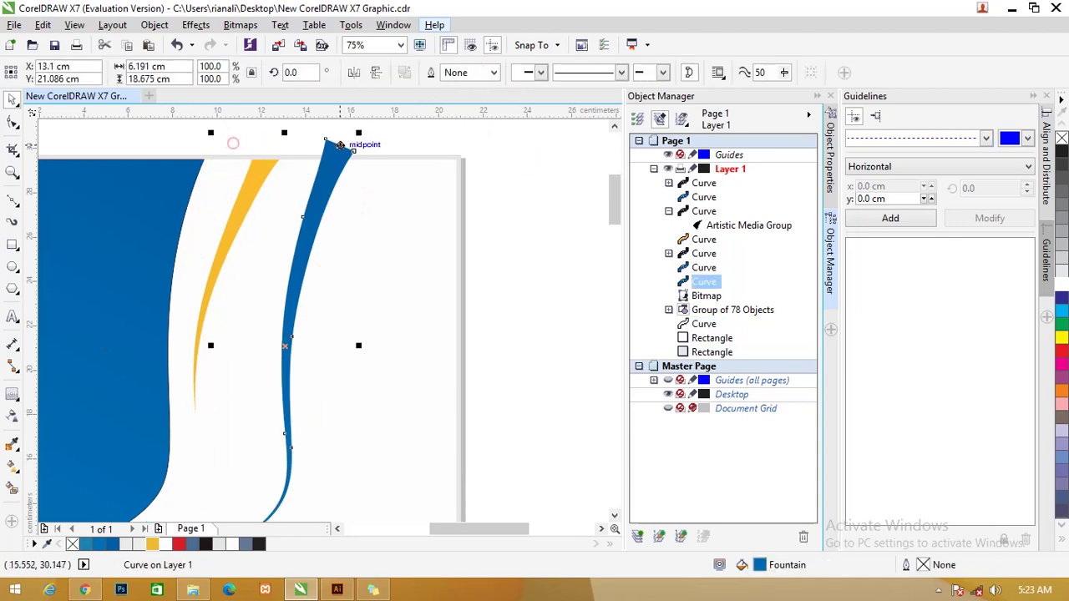
key("ctrl+z")
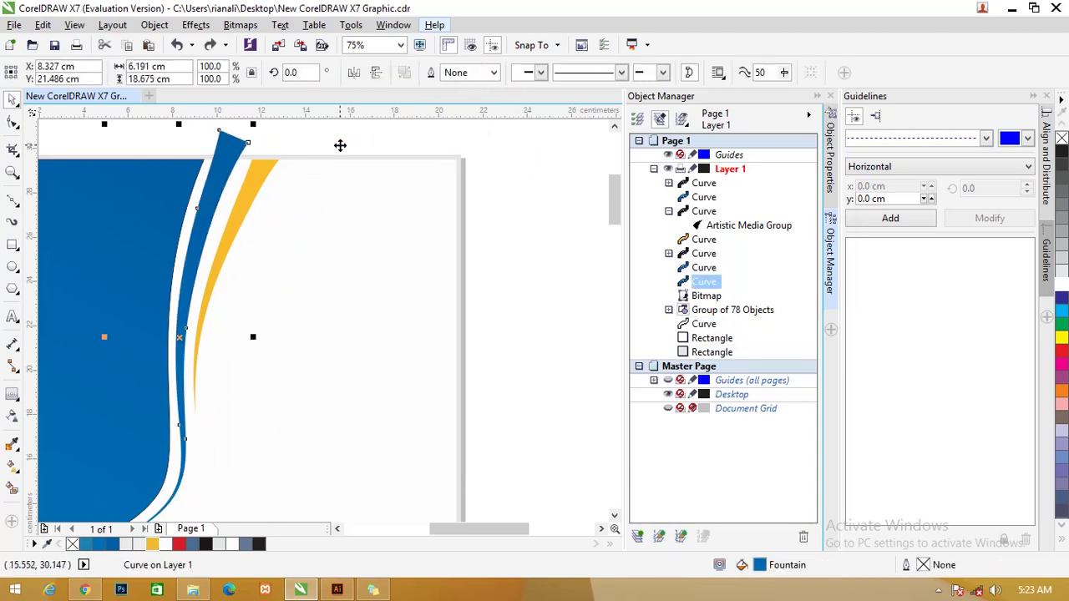
left_click_drag(236, 173, 173, 164)
Copy the large blue shape's gradient fill onto the white clipped piece of the longer stroke
left_click(220, 172)
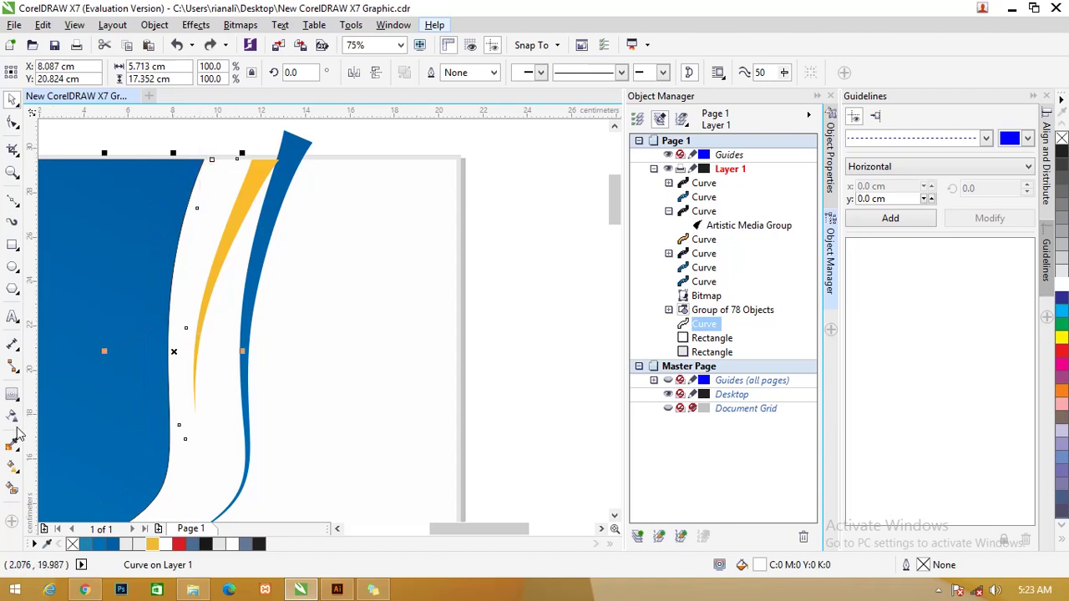
left_click(13, 467)
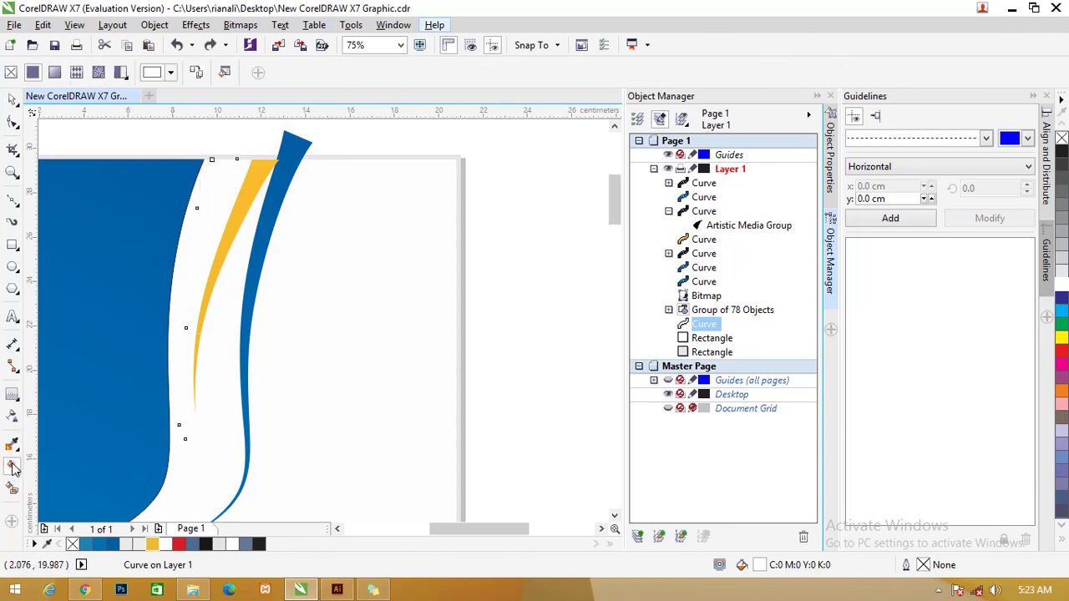
left_click(198, 72)
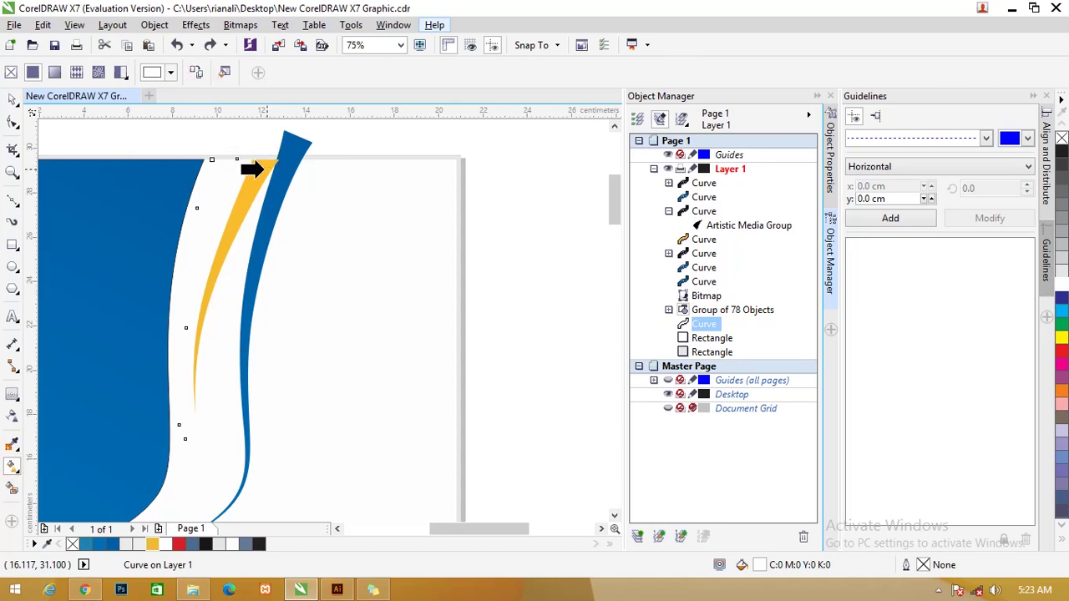
left_click(109, 190)
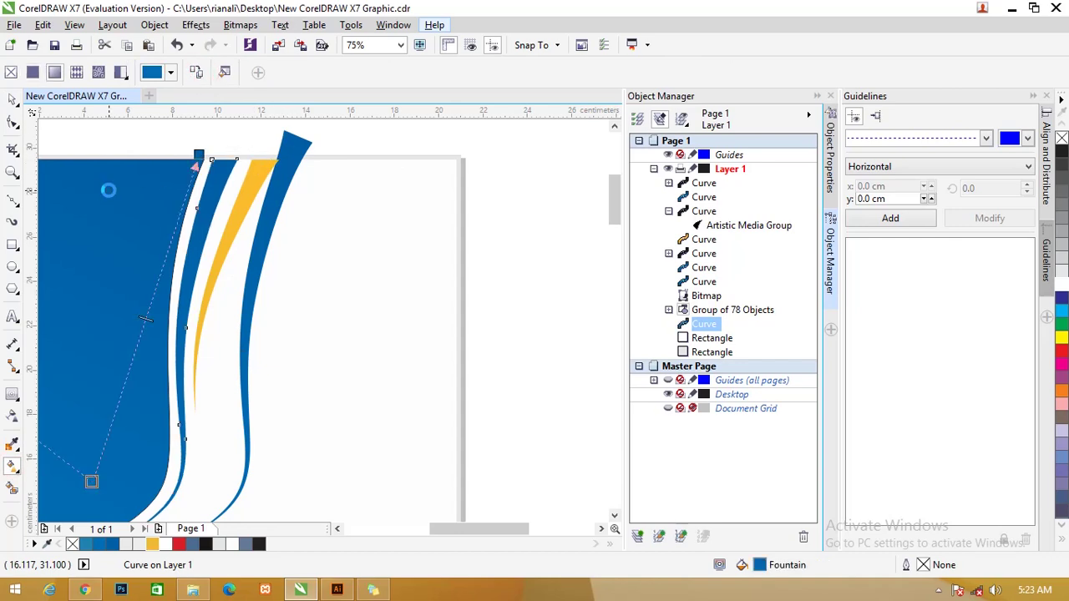
Delete the original blue stroke that still overhangs the page's upper edge
left_click(12, 100)
left_click(229, 137)
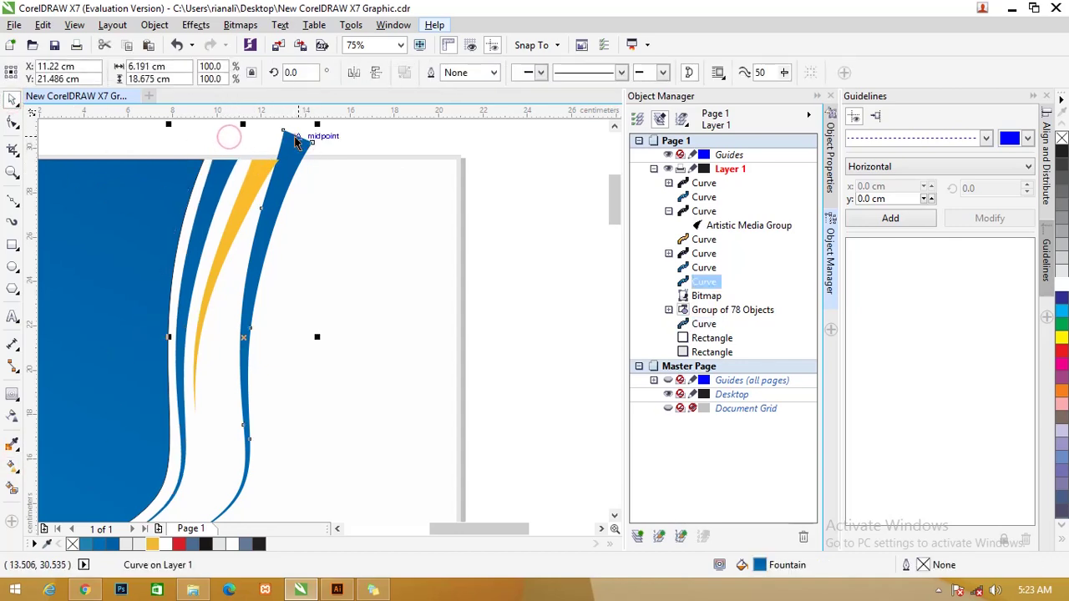
key("Delete")
key("F3")
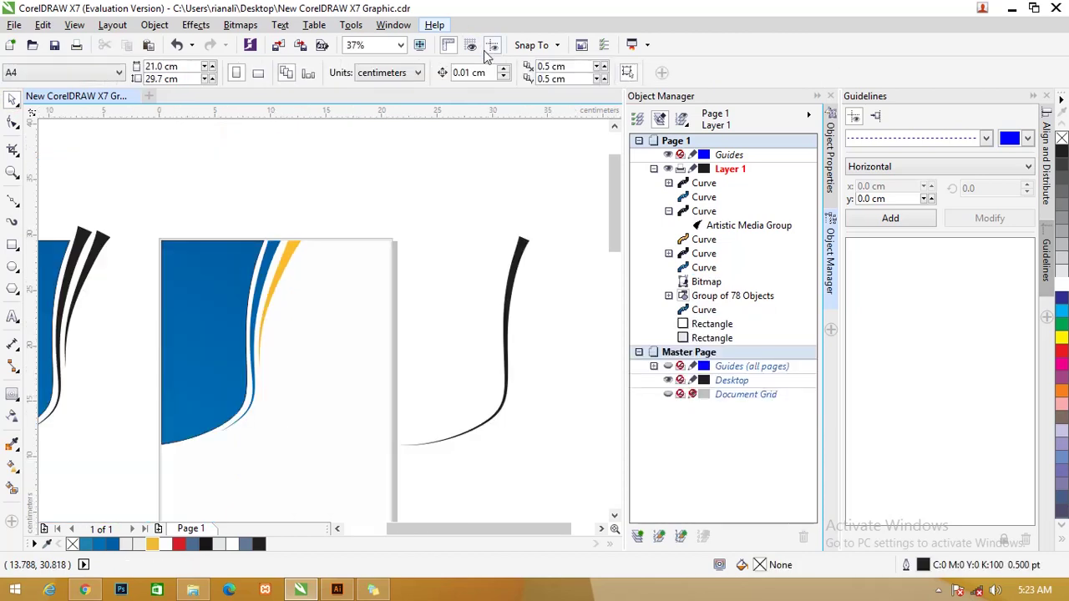
scroll(251, 224, "down", 2)
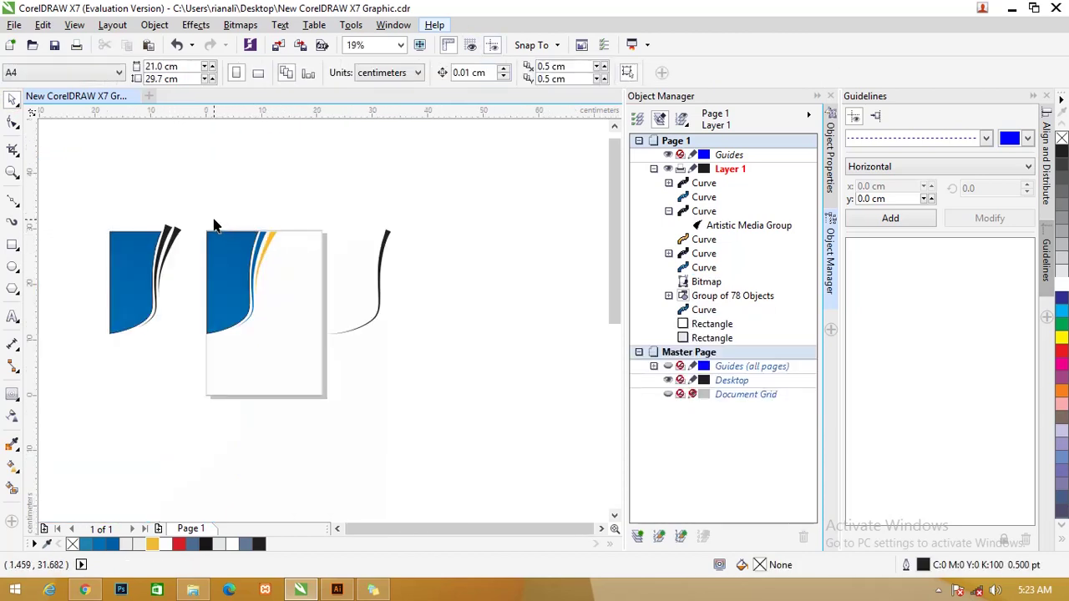
Remove the outline from the blue corner shape, its clipped strokes and the page rectangles
left_click_drag(240, 296, 344, 415)
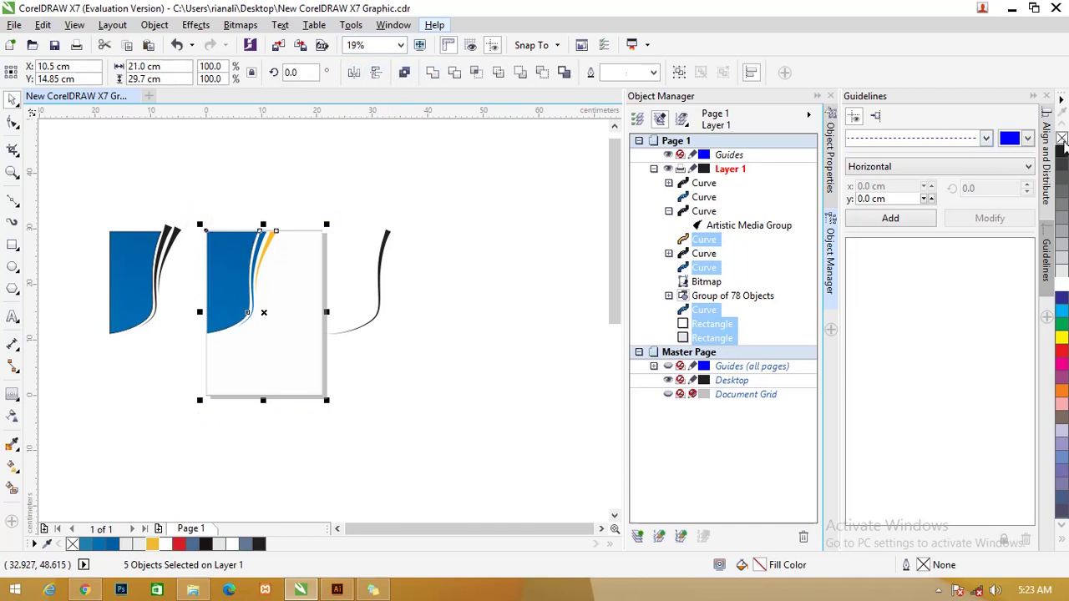
left_click(241, 325)
scroll(240, 326, "up", 2)
scroll(223, 343, "down", 2)
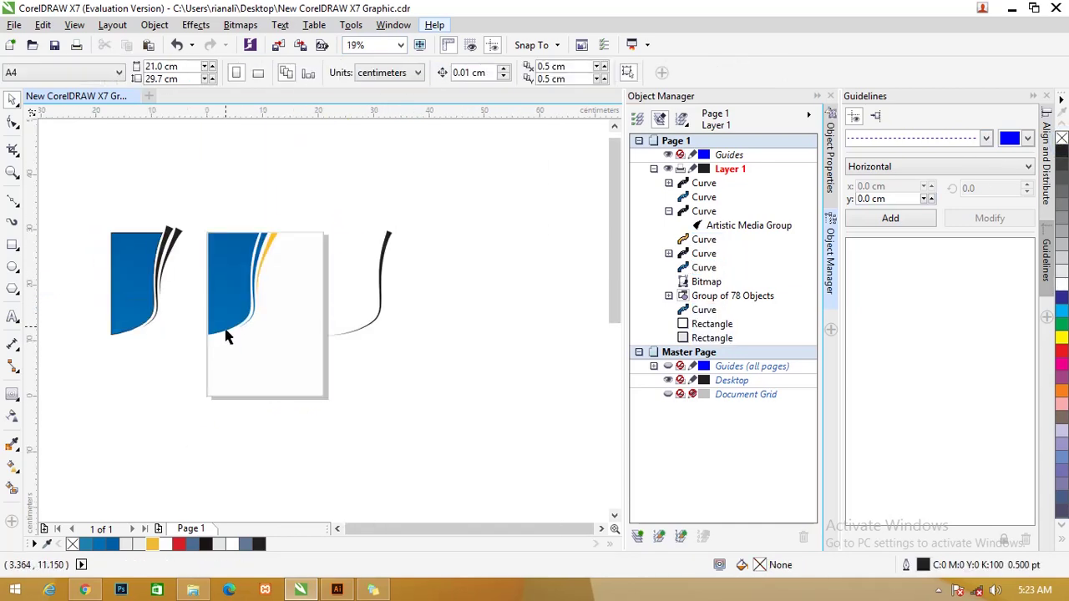
Move the spare copy of the blue shape and its black strokes to the page's lower left corner and group it
left_click_drag(106, 253, 188, 373)
left_click_drag(128, 302, 207, 430)
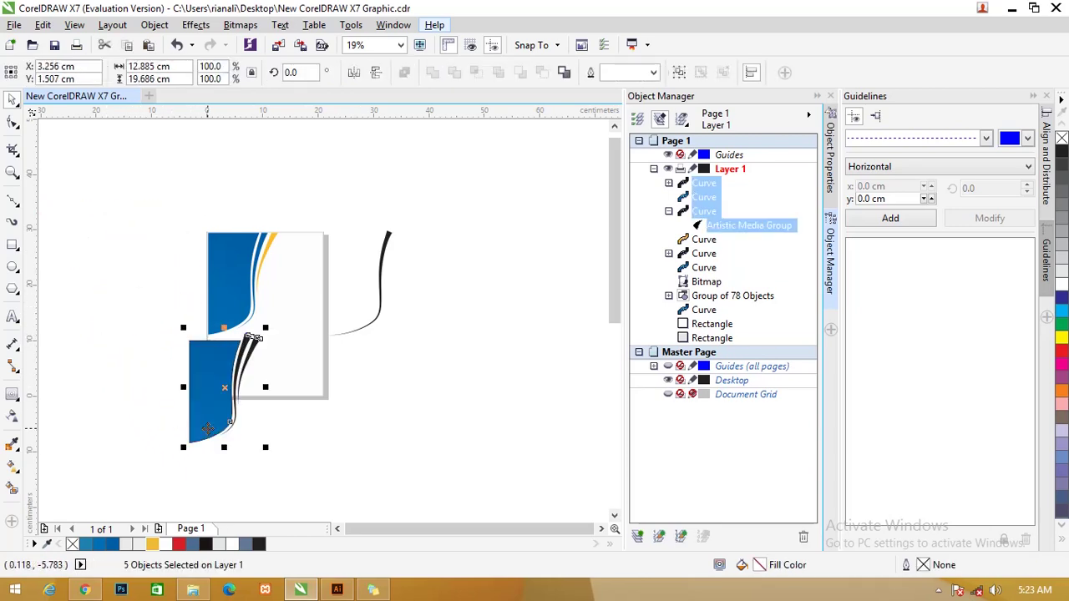
key("ctrl+g")
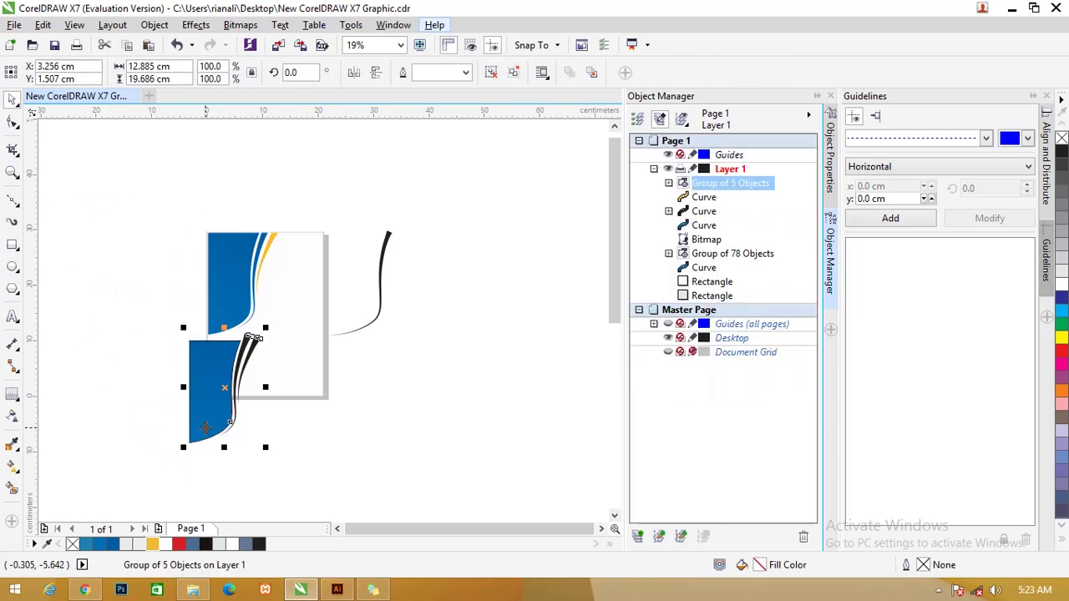
Rotate the group 90 degrees over the page's lower edge and enlarge it to about 125 %
left_click(207, 424)
left_click_drag(264, 453, 304, 337)
left_click_drag(244, 399, 293, 408)
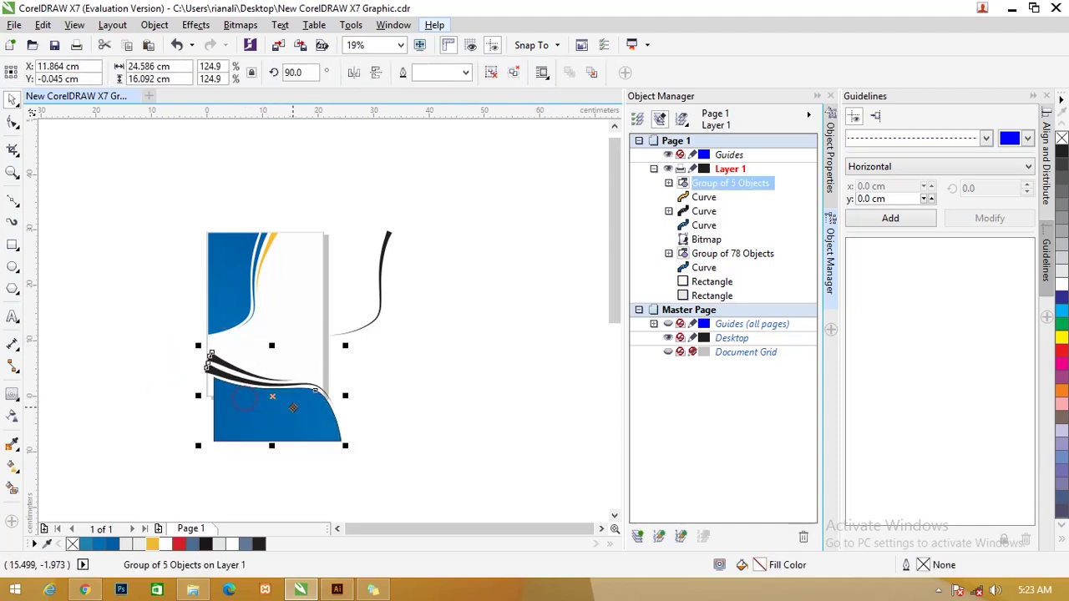
Mirror the group horizontally and enlarge it to about 152 % so it spans the page's lower edge
scroll(461, 277, "up", 2)
scroll(614, 207, "down", 2)
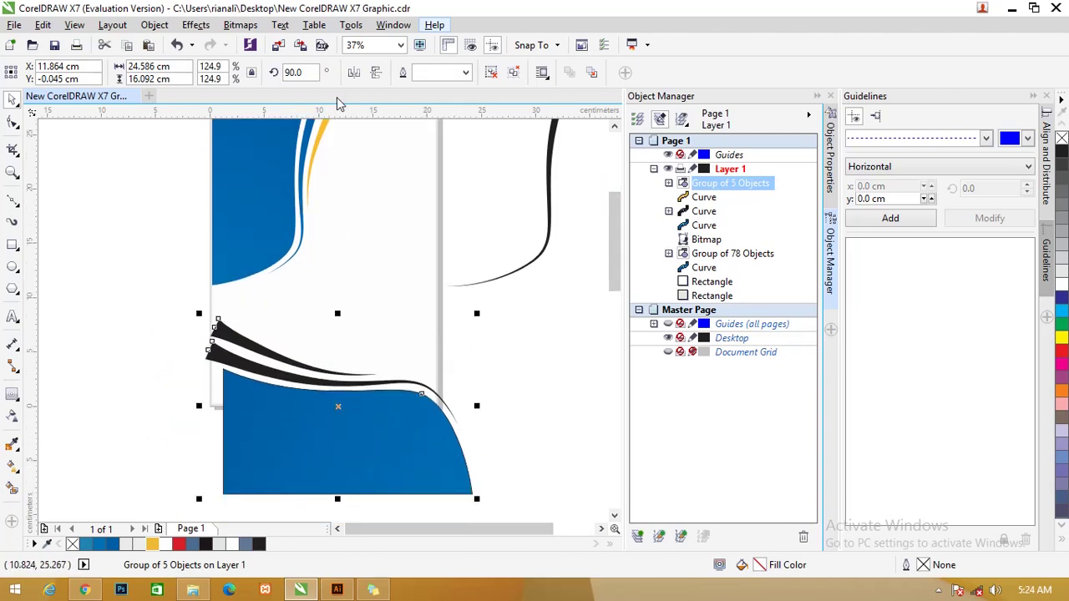
left_click(354, 74)
left_click_drag(302, 444, 274, 435)
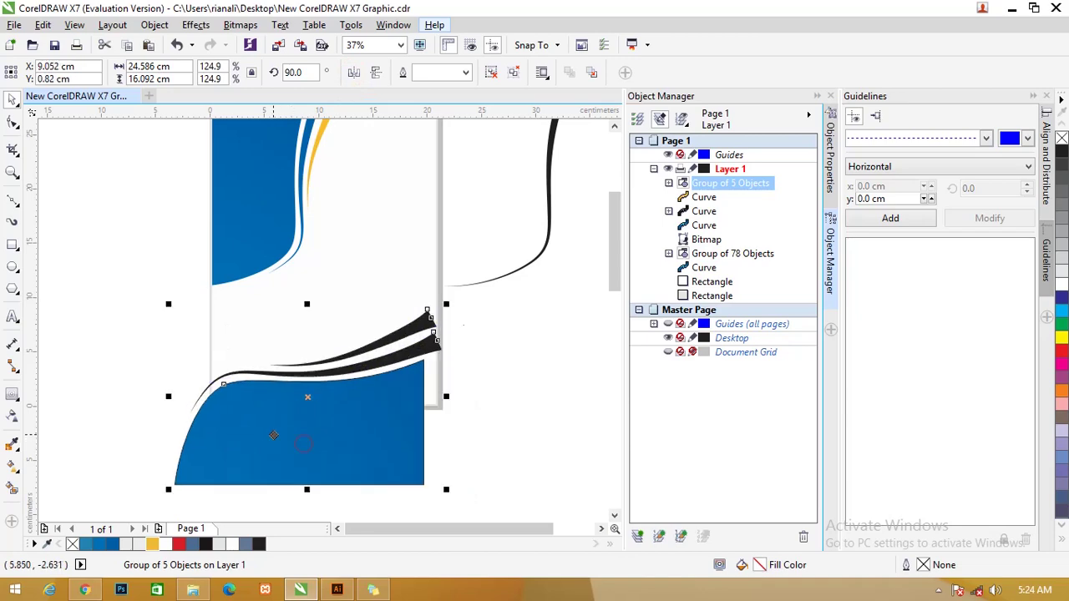
left_click_drag(447, 309, 515, 284)
left_click_drag(404, 415, 415, 423)
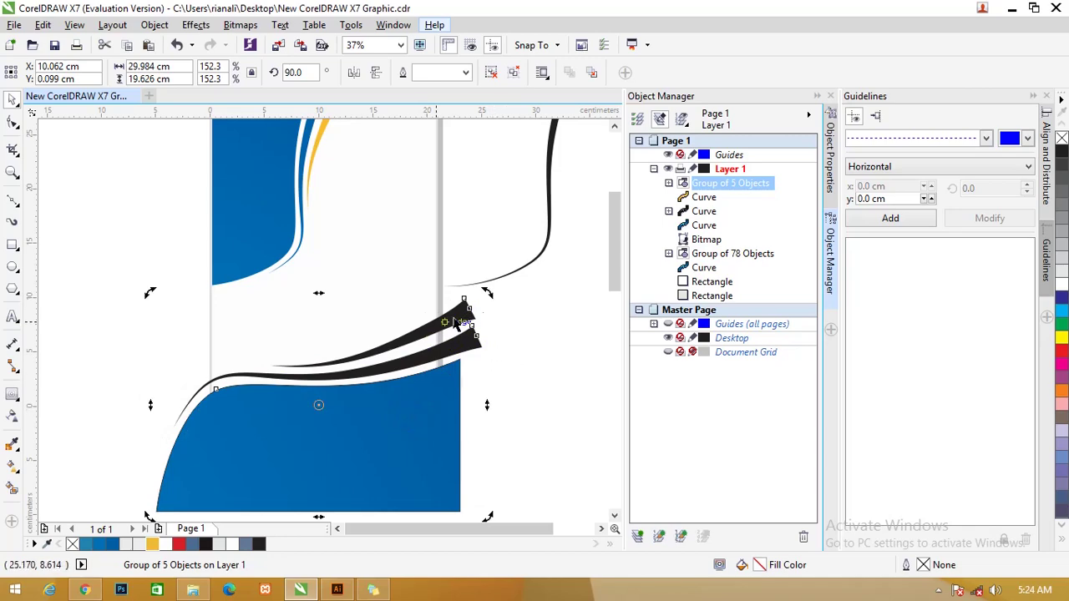
left_click_drag(458, 322, 452, 324)
left_click(536, 398)
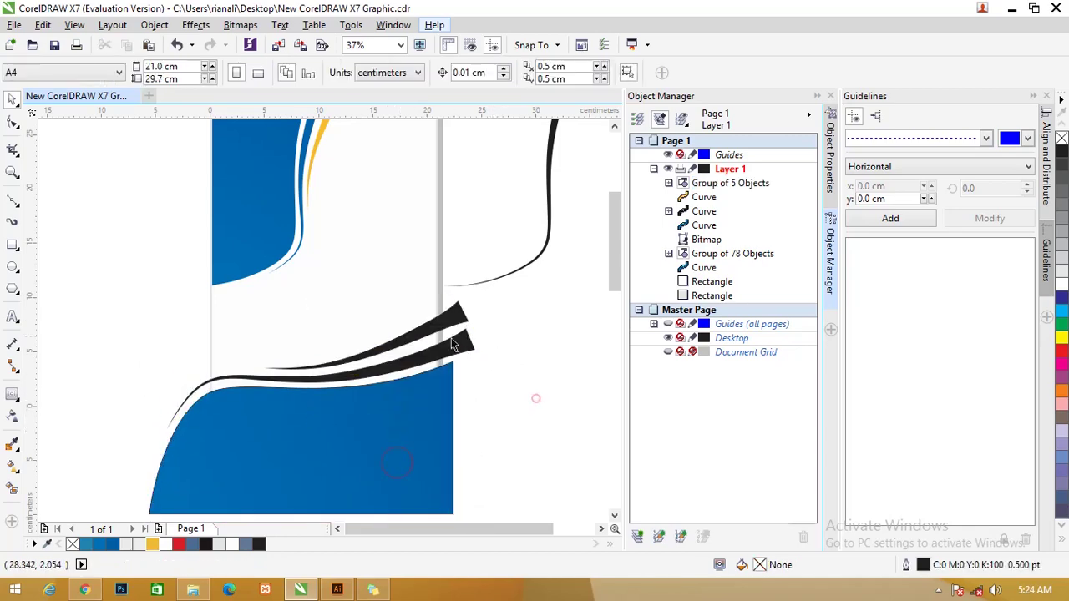
Ungroup all objects in the mirrored group at the page's lower edge
left_click(450, 344)
left_click(427, 322)
right_click(422, 319)
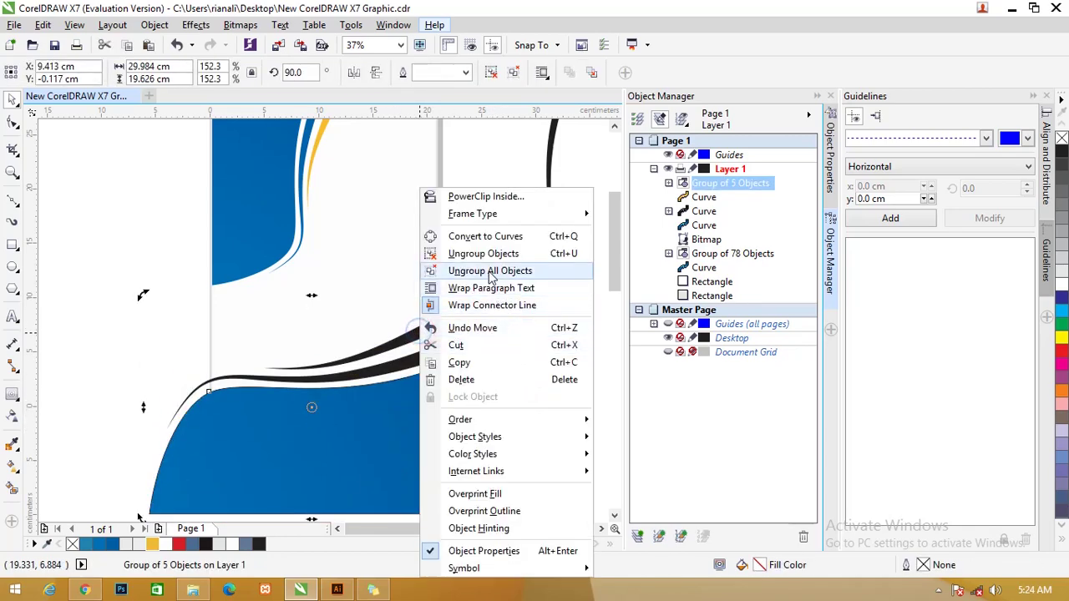
left_click(491, 271)
left_click(558, 352)
Select both black strokes above the lower blue shape for editing with the Artistic Media tool
left_click(428, 340)
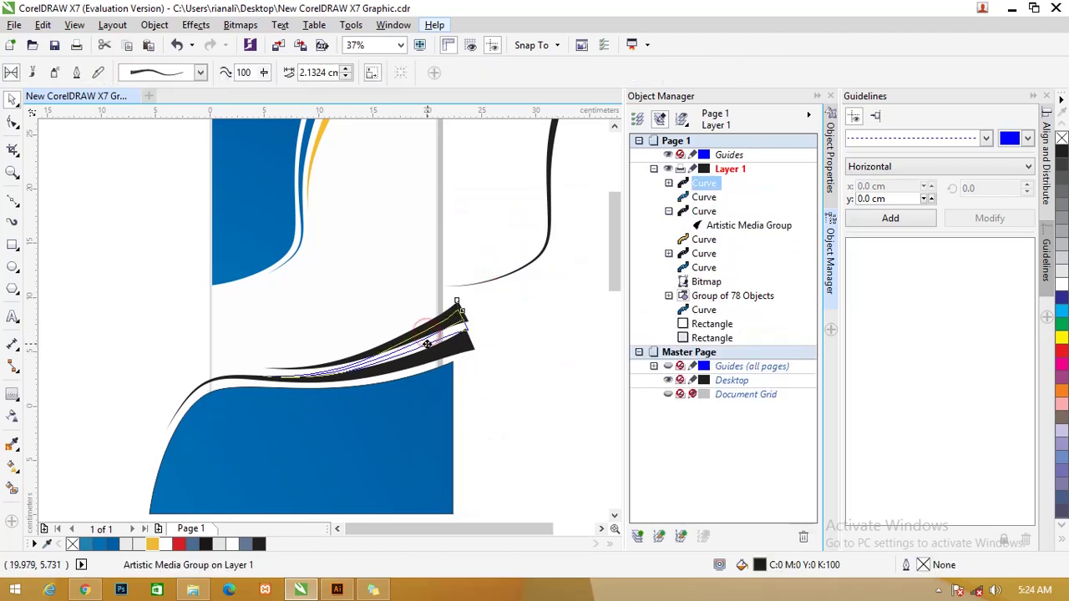
key("ctrl+z")
key("ctrl+z")
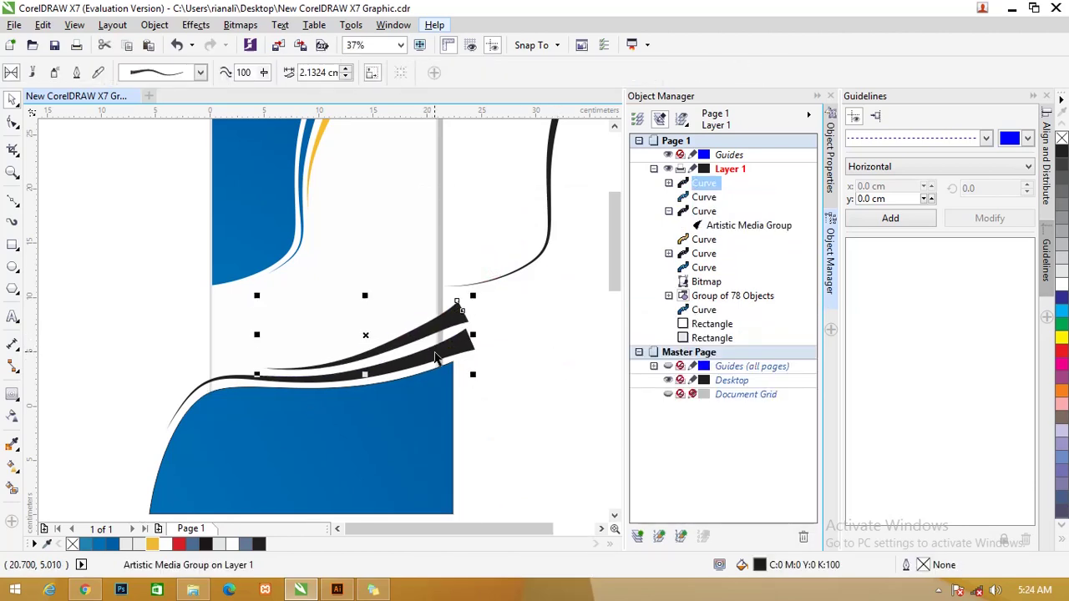
key("ctrl+shift+z")
left_click(434, 359, "shift")
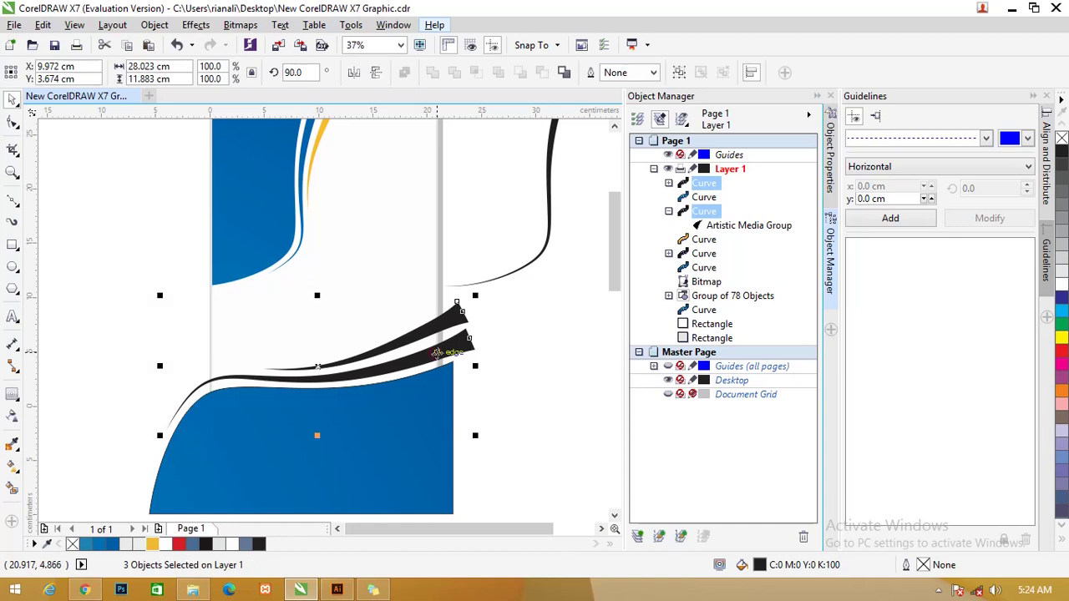
left_click(12, 221)
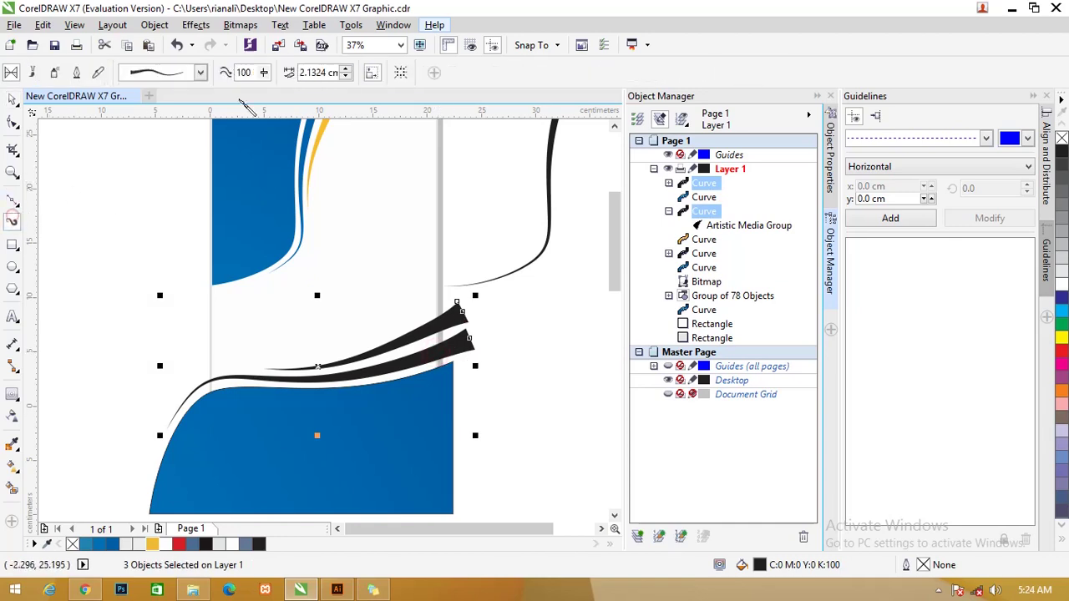
Try larger stroke widths on both black strokes, ending with 5 cm
left_click(346, 70)
left_click(346, 70)
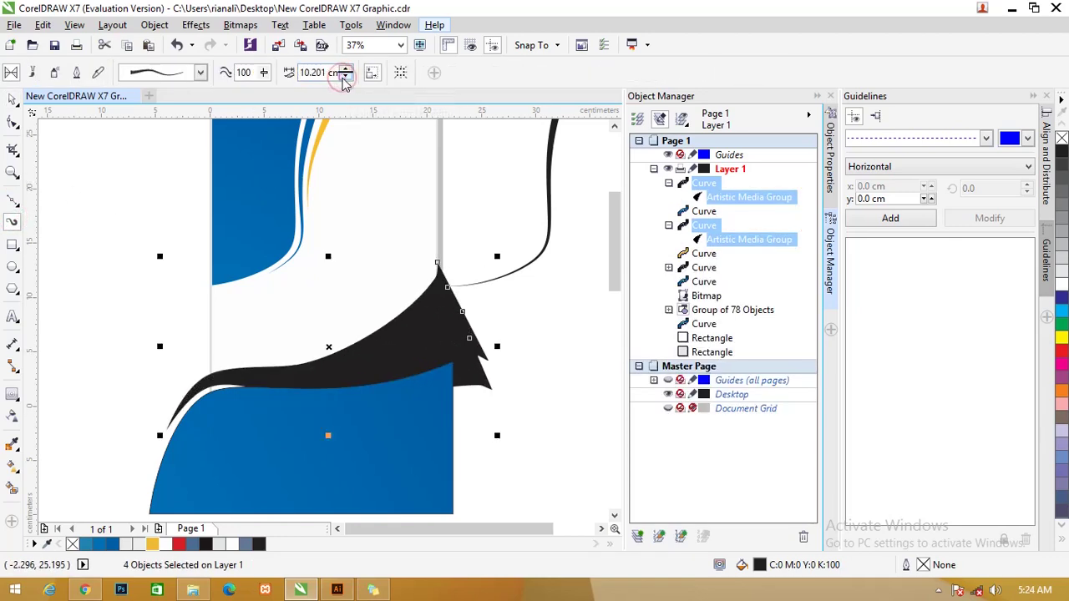
left_click(347, 70)
left_click(347, 70)
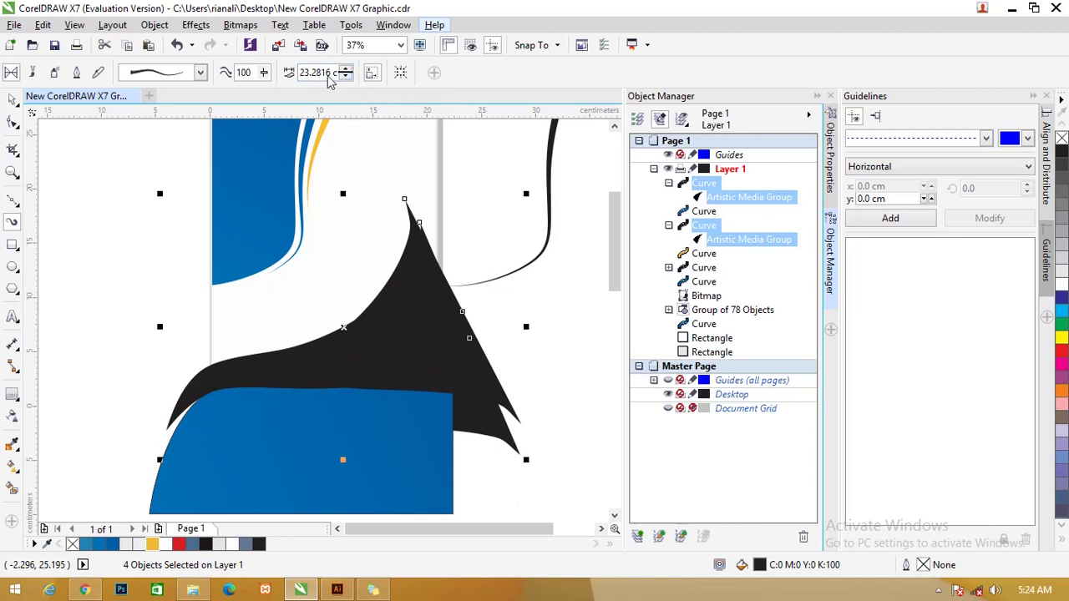
double_click(316, 74)
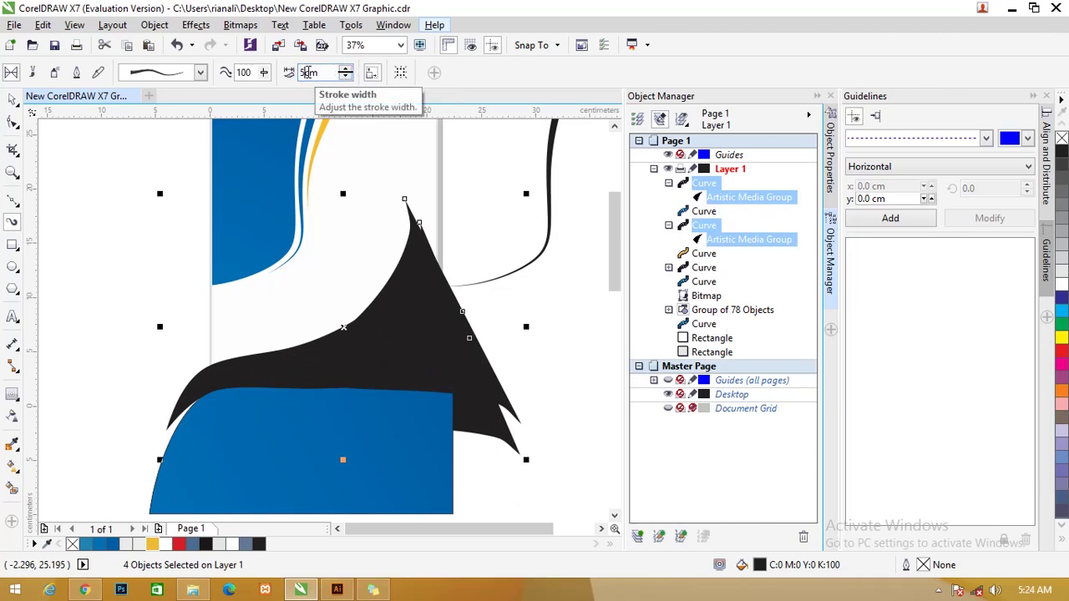
type("5")
key("Return")
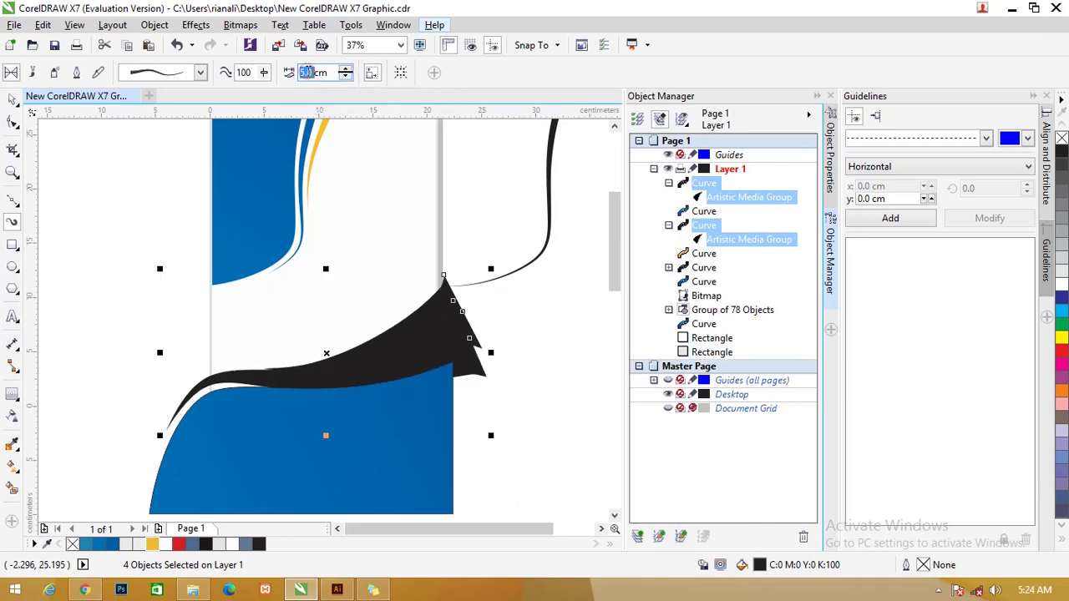
Set the stroke width of both black strokes to 1 cm and deselect them
double_click(307, 73)
type("1")
key("Return")
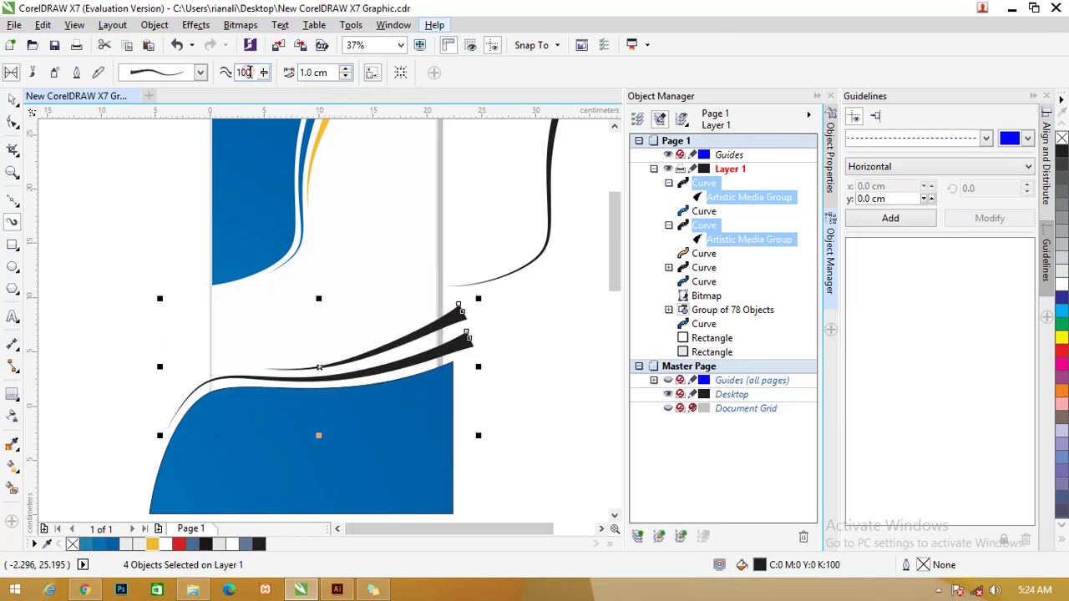
left_click(13, 98)
left_click(507, 343)
Remove the fill from the lower blue shape so only its outline remains
mouse_move(611, 254)
left_mouse_down()
mouse_move(609, 276)
mouse_move(613, 238)
left_mouse_up()
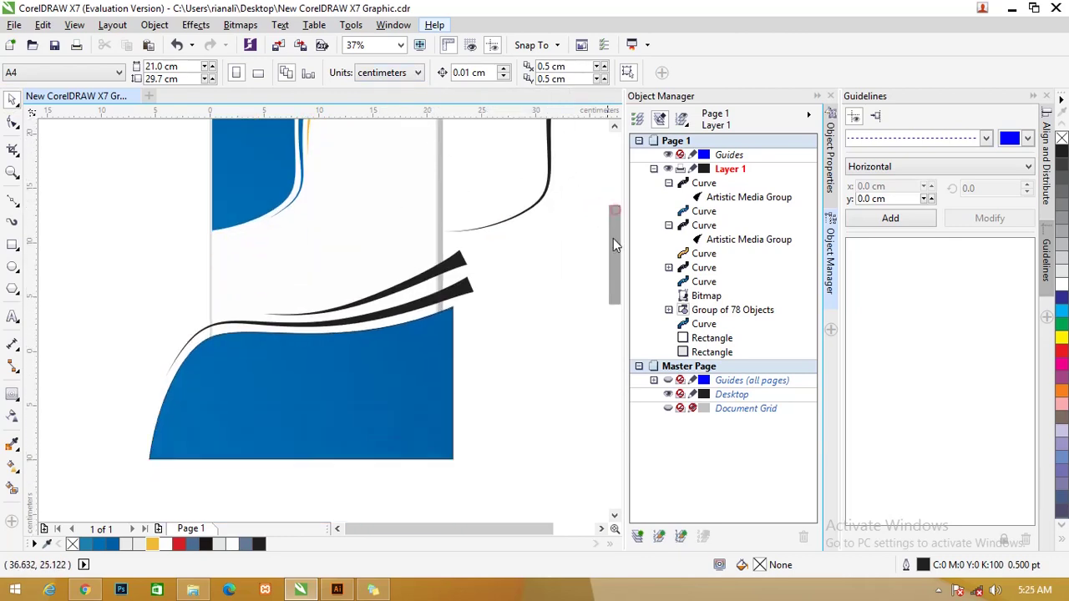
left_click(426, 338)
left_click(72, 543)
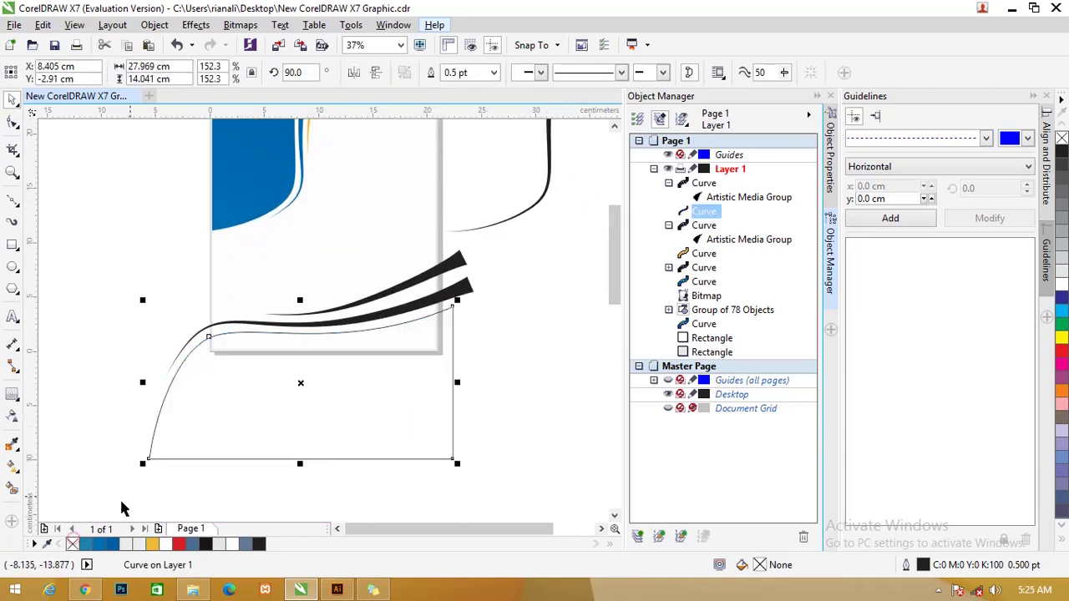
left_click(504, 301)
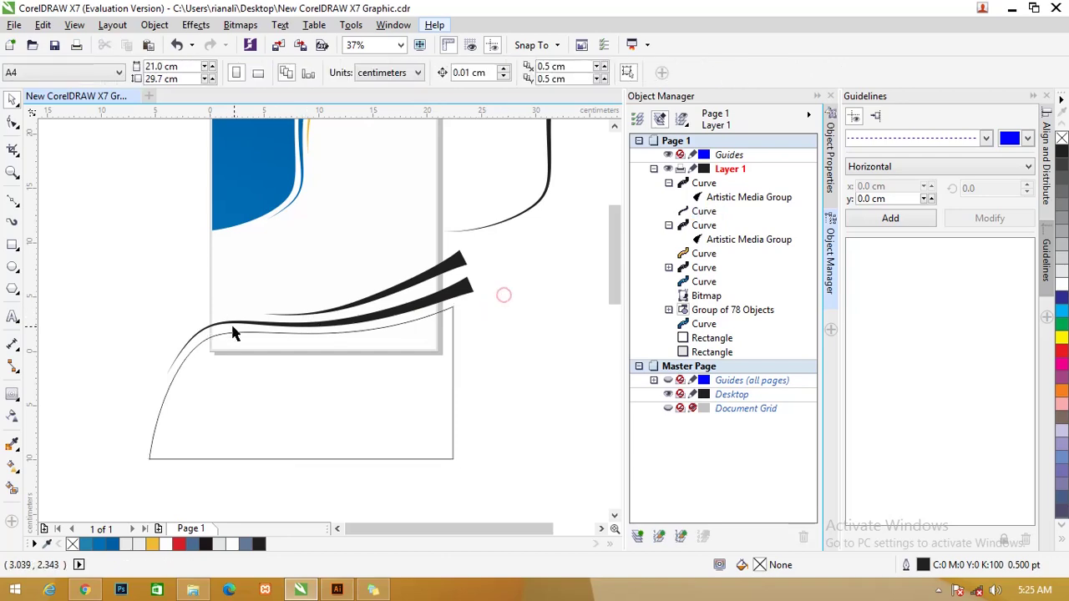
Move the upper black stroke down close to the lower stroke and rotate it slightly clockwise
scroll(167, 338, "up", 2)
scroll(242, 347, "down", 3)
left_click(283, 337)
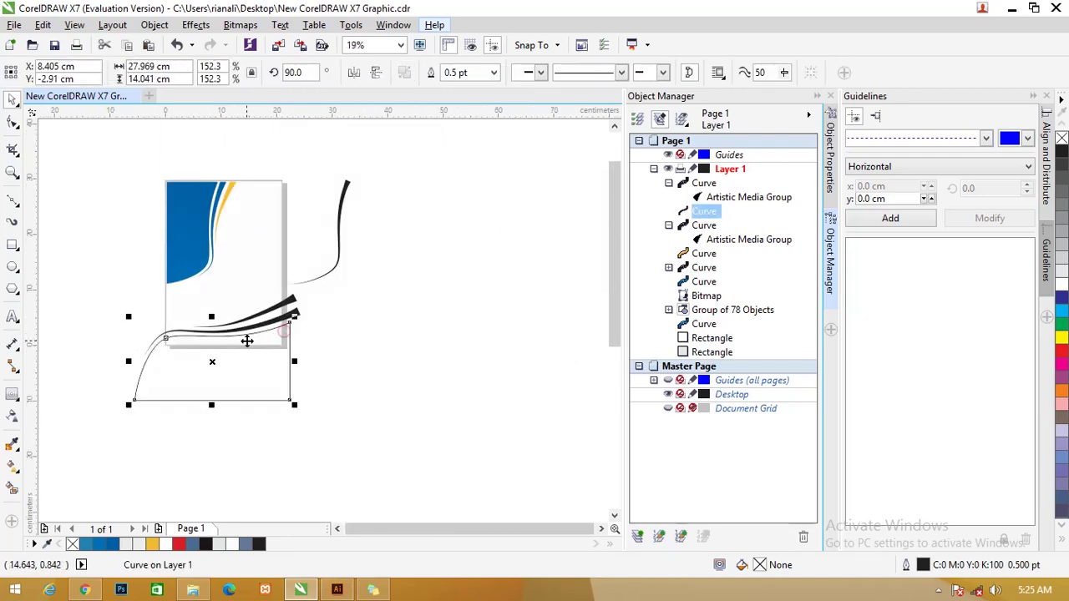
scroll(246, 339, "up", 2)
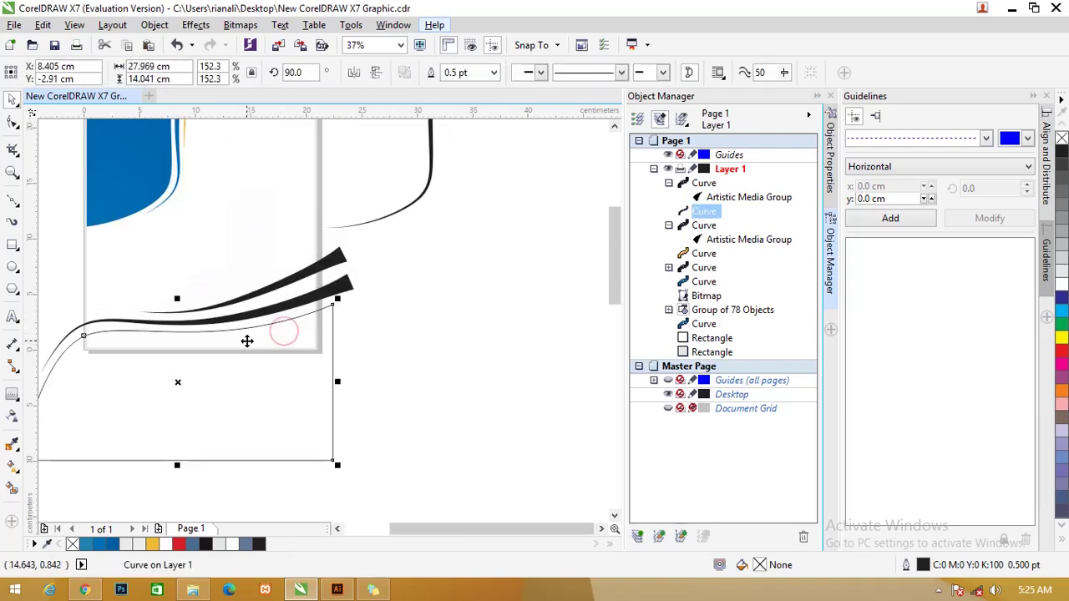
left_click(321, 294, "shift")
left_click(391, 272)
left_click(338, 275)
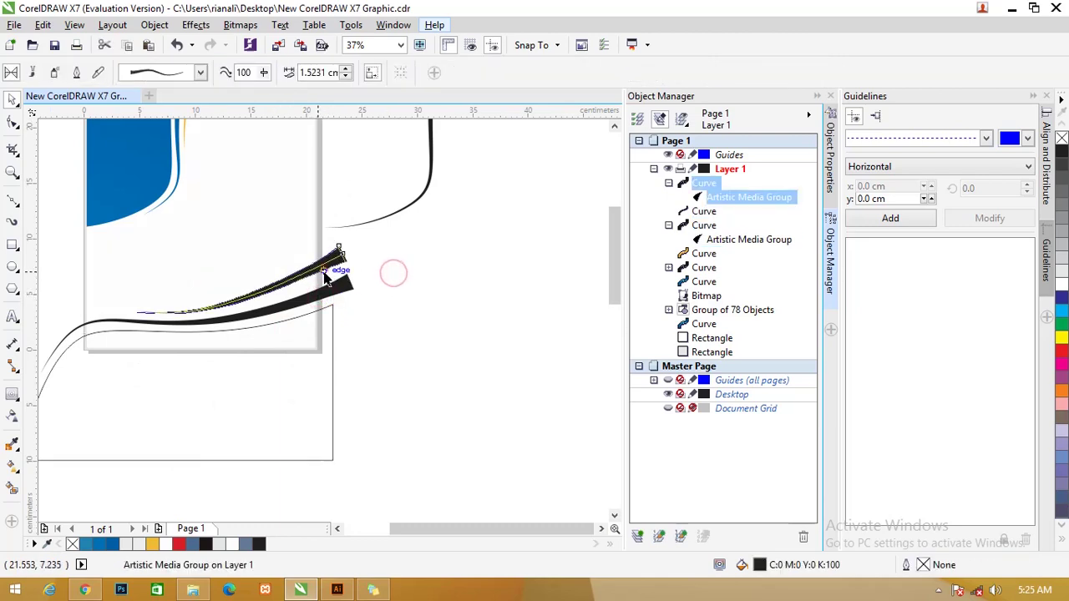
left_click(327, 272)
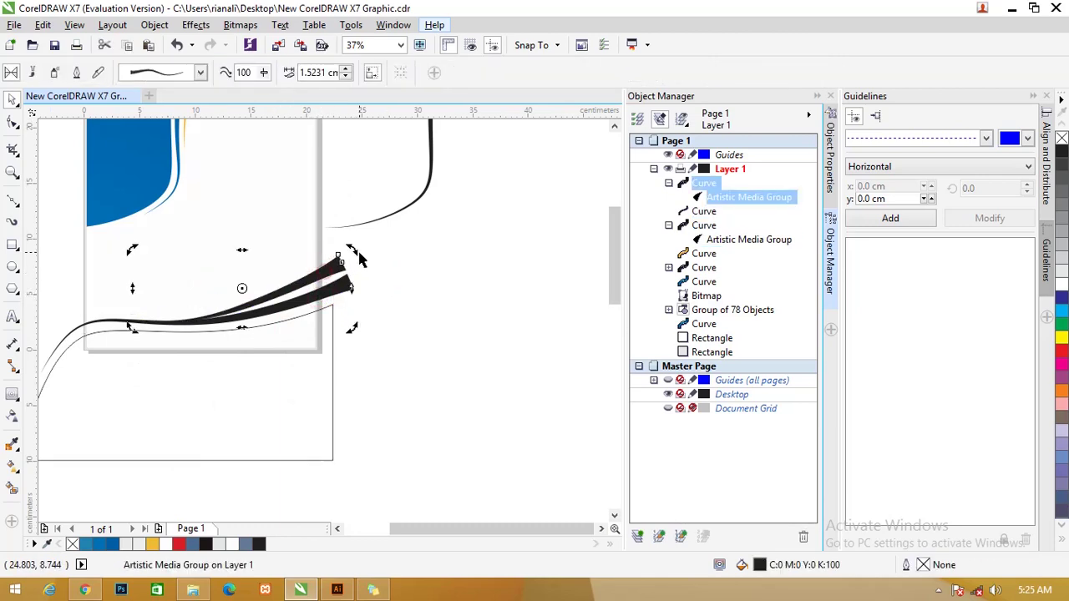
left_click_drag(352, 249, 354, 255)
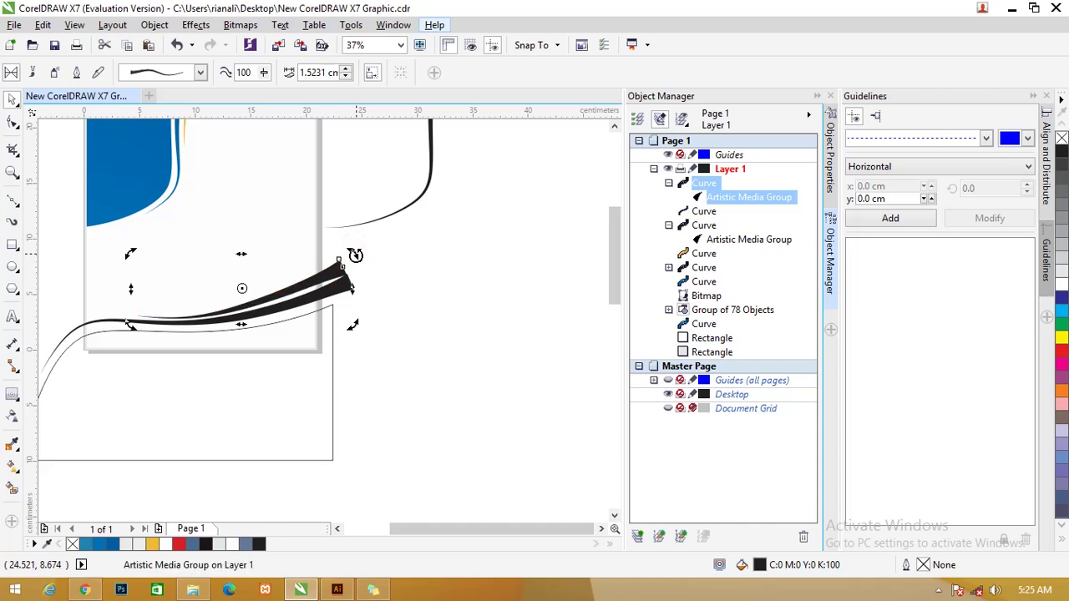
left_click(401, 305)
Nudge the unfilled shape and both black strokes together about 0.2 cm left and 0.4 cm down
left_click(302, 317)
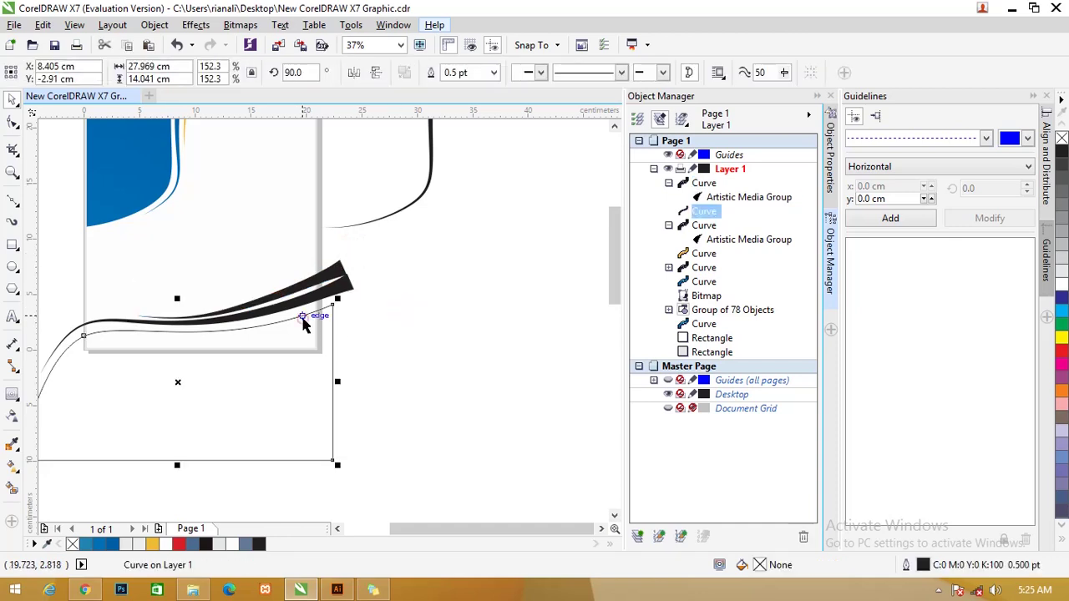
left_click(406, 309)
left_click_drag(394, 482, 66, 250)
key("Left")
key("Left")
key("Left")
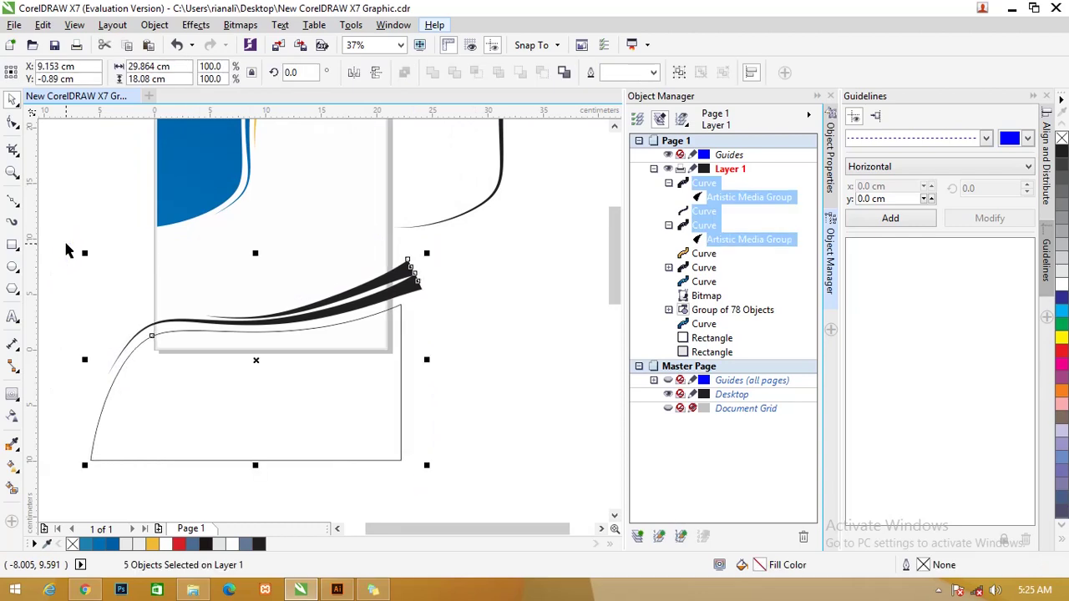
key("Down")
key("Down")
key("Down")
key("Down")
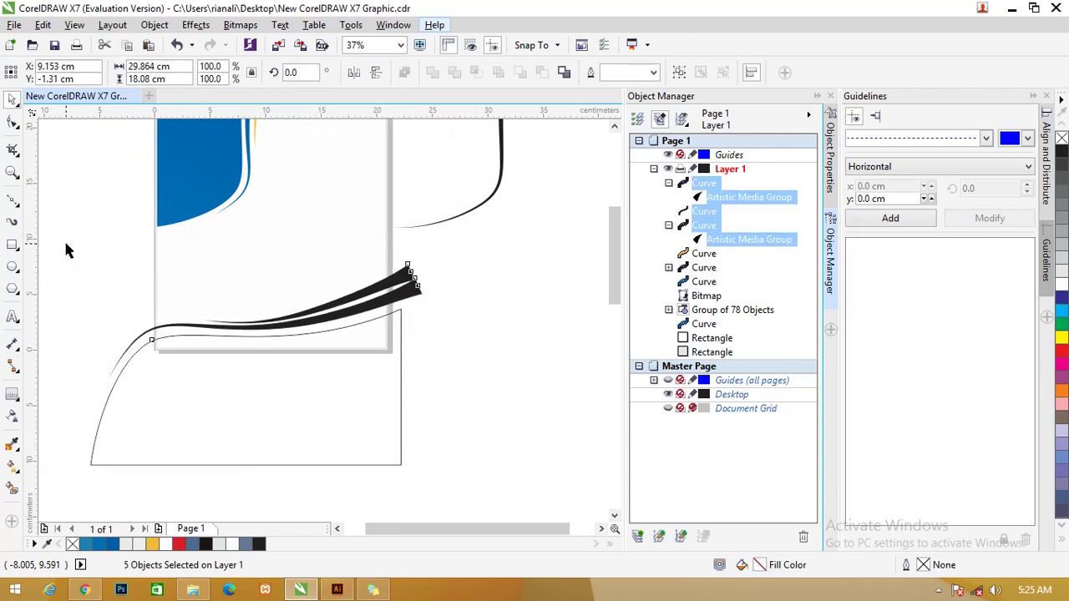
key("Down")
Rotate the unfilled curved shape slightly clockwise to an angle of about 89.2 degrees
left_click(410, 318)
left_click(398, 310)
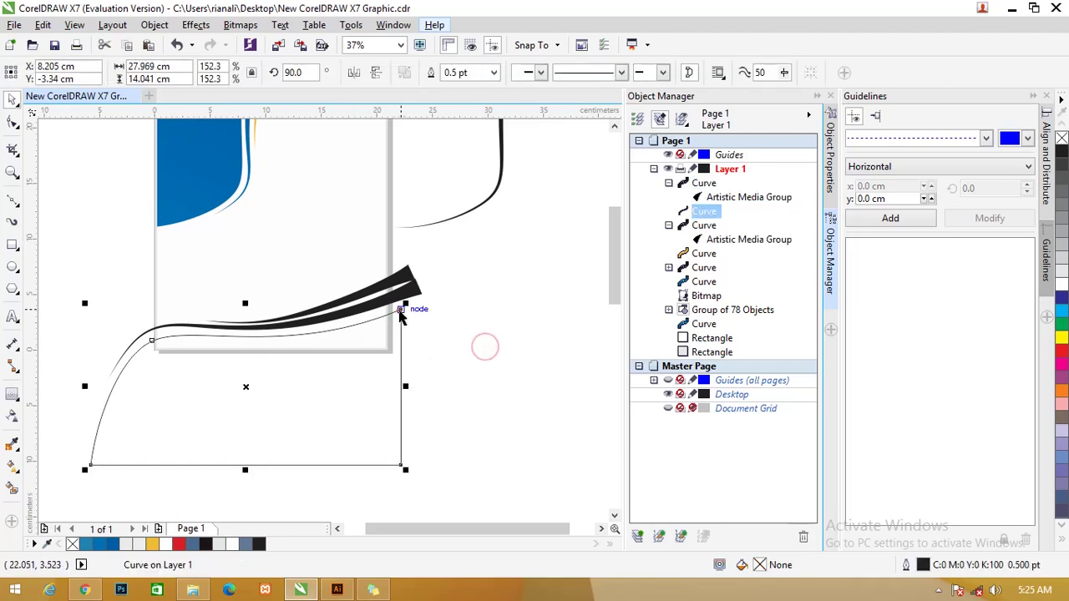
left_click(398, 310)
mouse_move(398, 310)
left_mouse_down()
mouse_move(409, 309)
mouse_move(397, 297)
left_mouse_up()
left_click(488, 306)
key("Tab")
Move the upper black stroke slightly up to widen its gap from the lower stroke
left_click(399, 293)
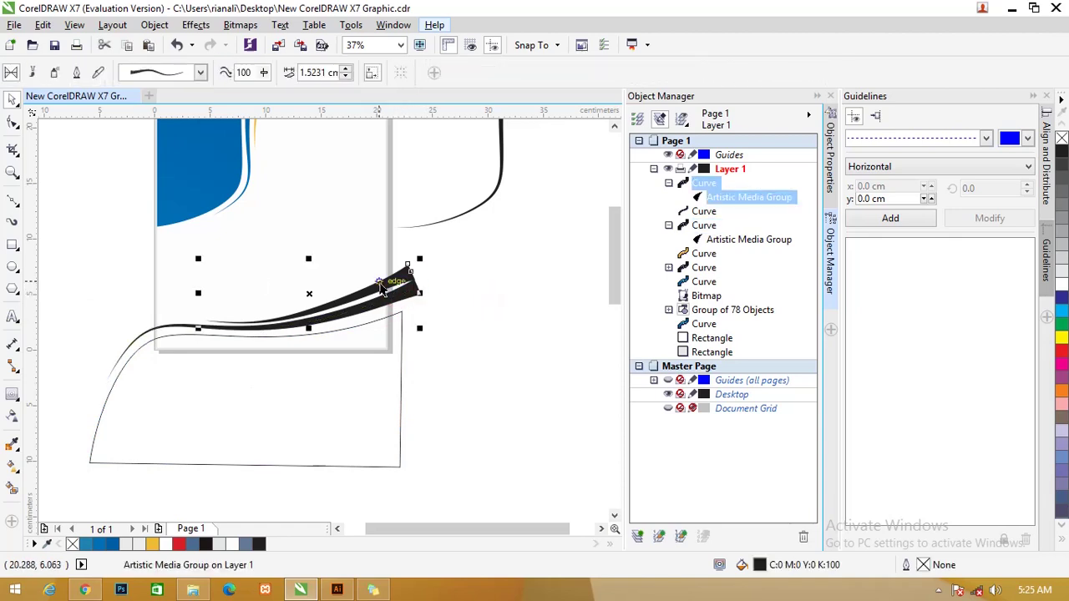
scroll(459, 304, "up", 1)
scroll(460, 300, "down", 1)
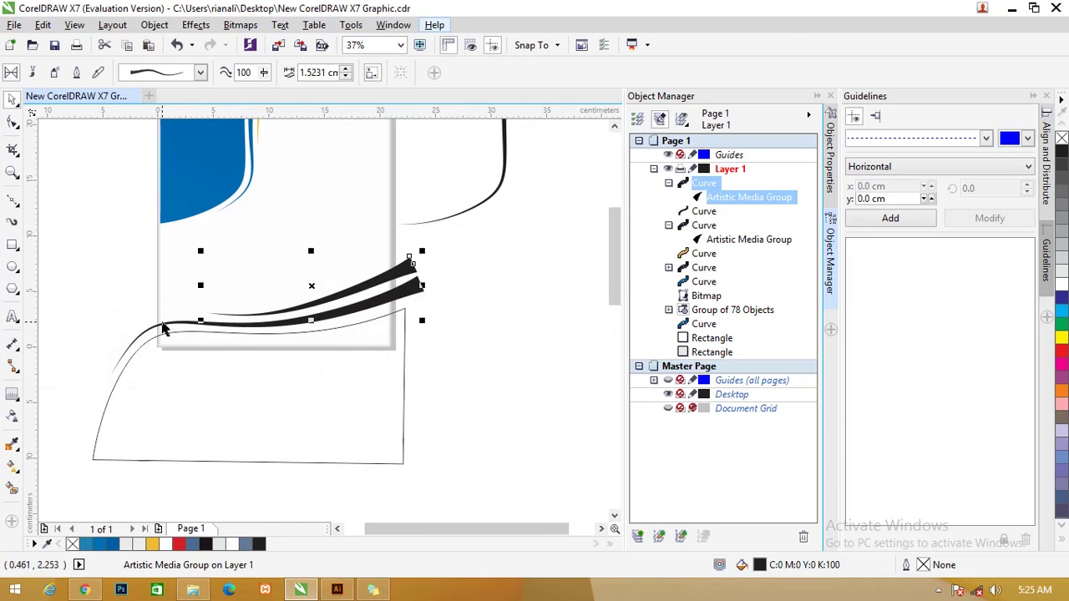
left_click(163, 328)
Intersect the unfilled curved shape with the page-sized rectangle to make a piece that fits the page's lower edge
left_click(504, 328)
left_click(404, 324)
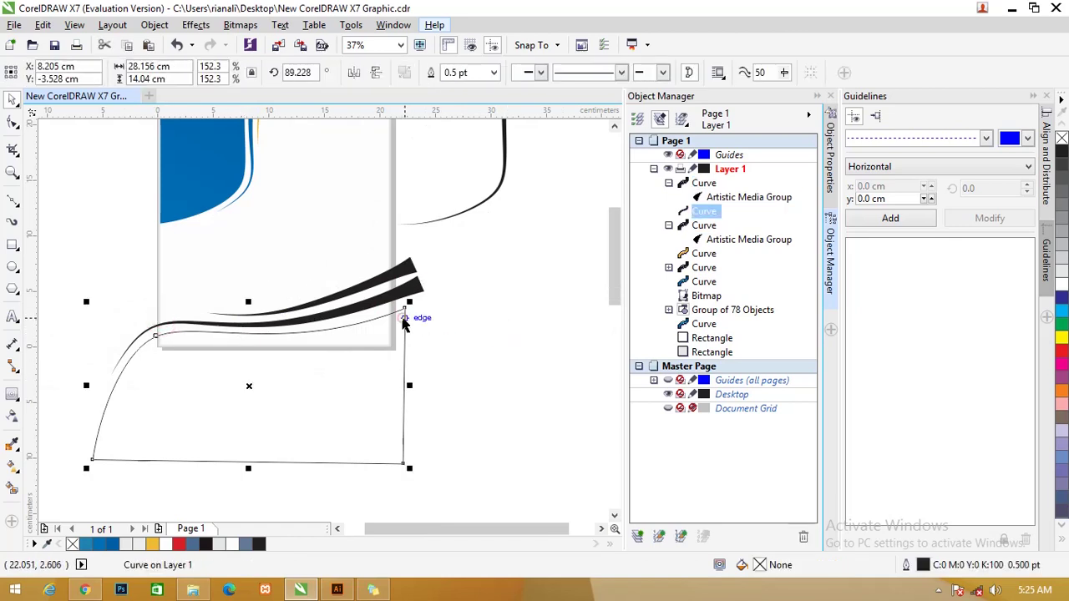
left_click(321, 201, "shift")
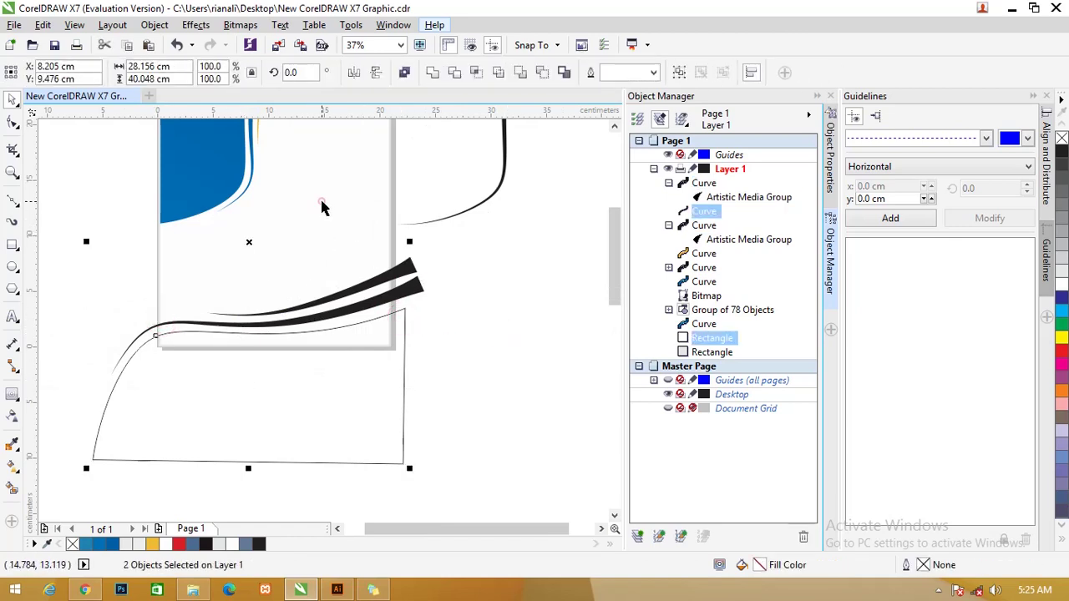
left_click(476, 73)
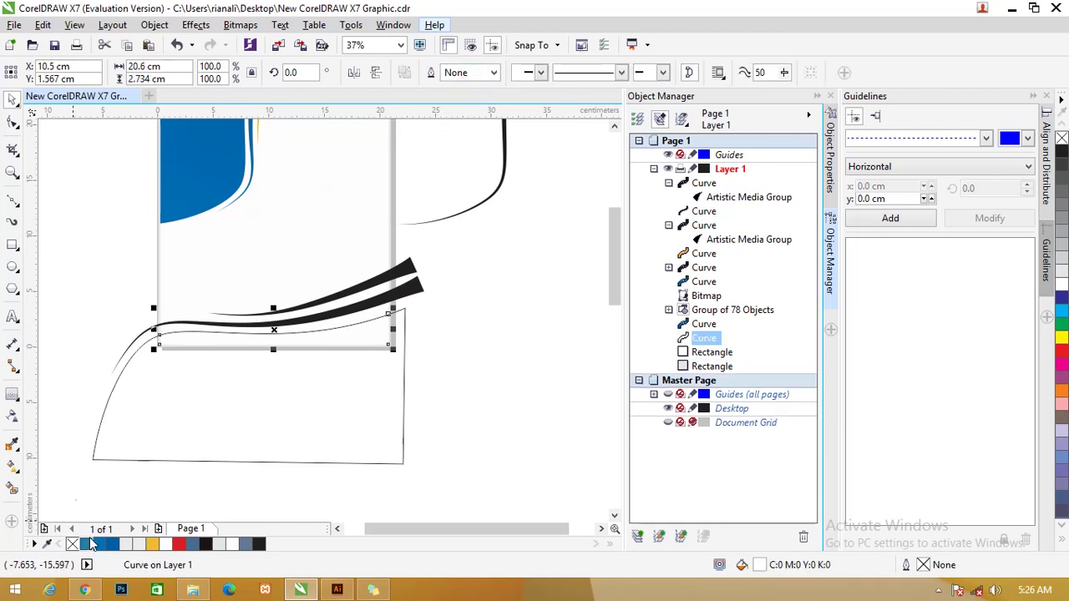
Copy the blue fountain fill from the upper shape onto the new lower-edge piece and adjust its gradient start and direction
left_click(13, 468)
left_click(197, 72)
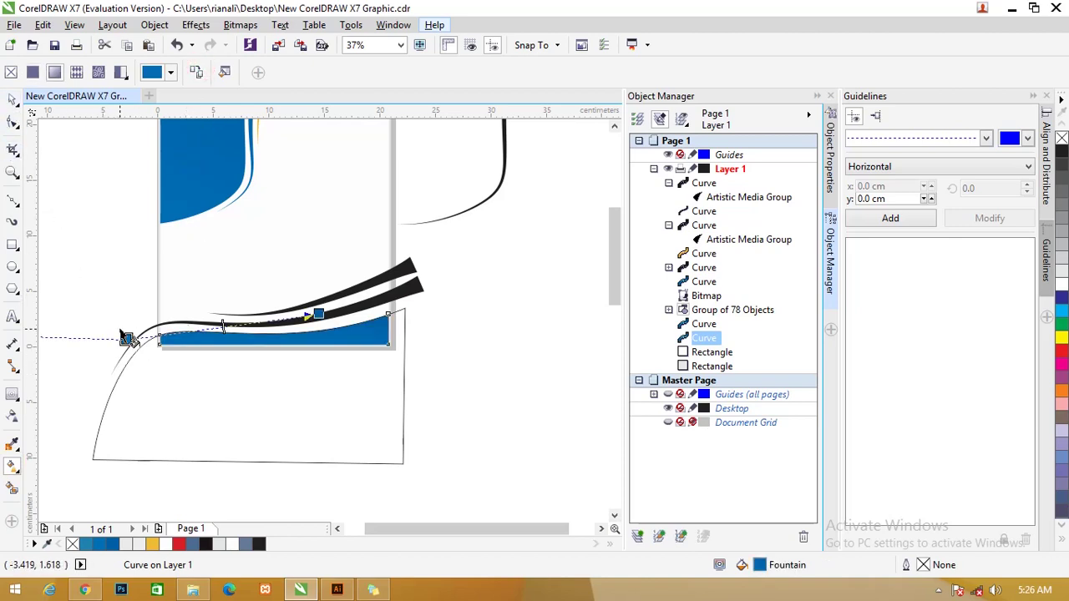
left_click_drag(126, 339, 175, 339)
scroll(112, 341, "down", 2)
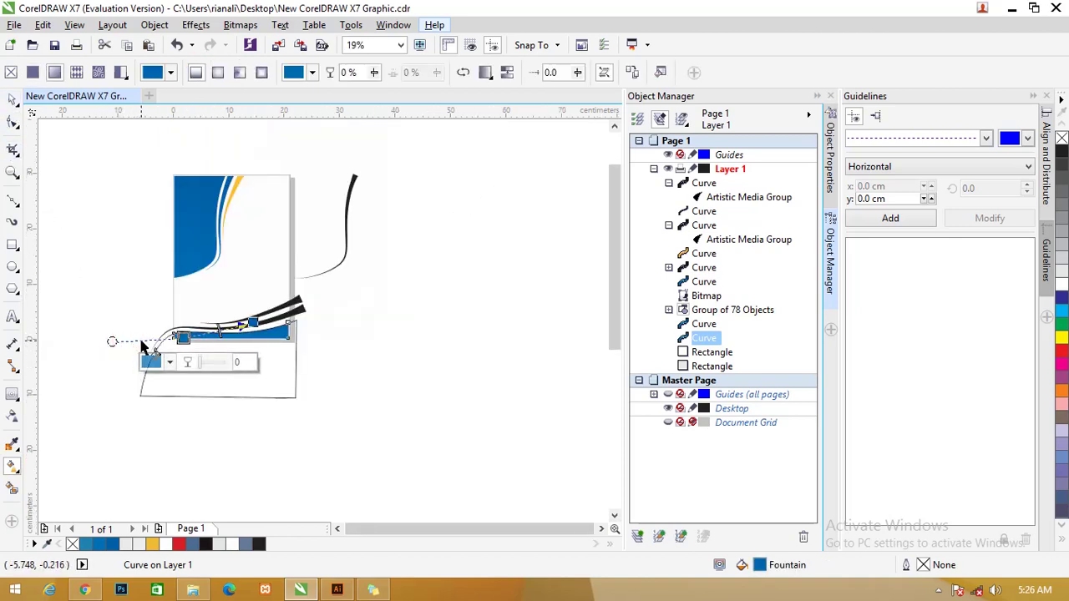
left_click_drag(111, 340, 190, 303)
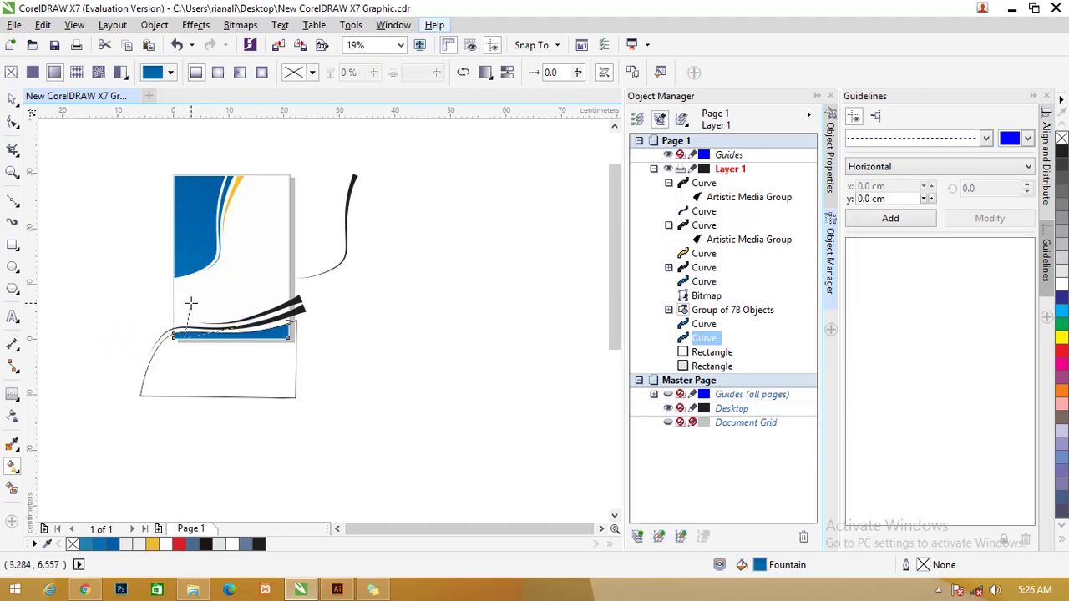
left_click(13, 99)
key("Escape")
Delete the original unfilled curved shape that extends beyond the page
scroll(229, 317, "up", 2)
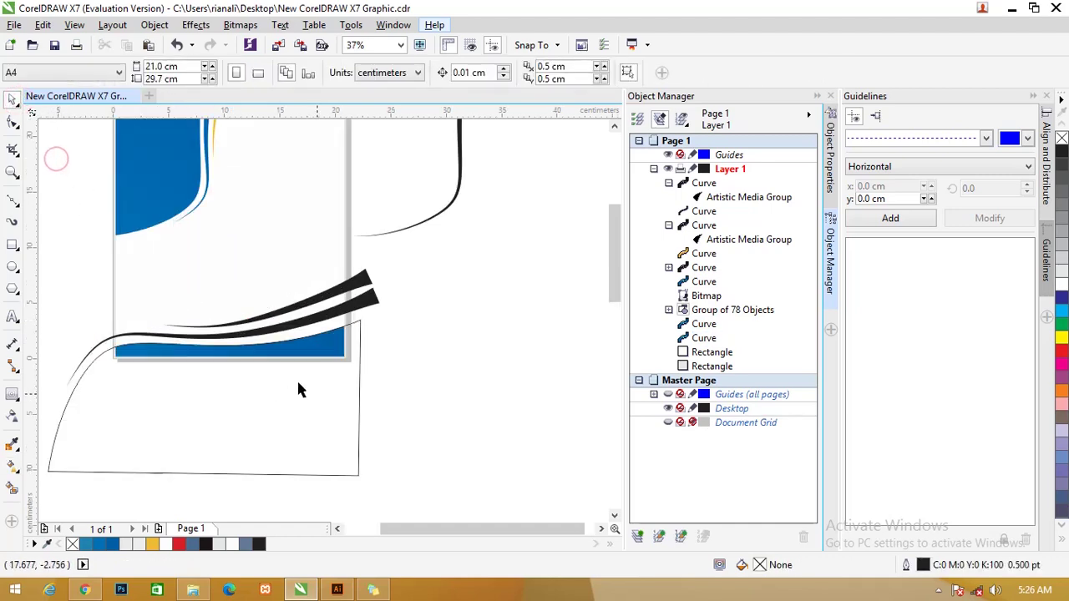
left_click(356, 414)
key("Delete")
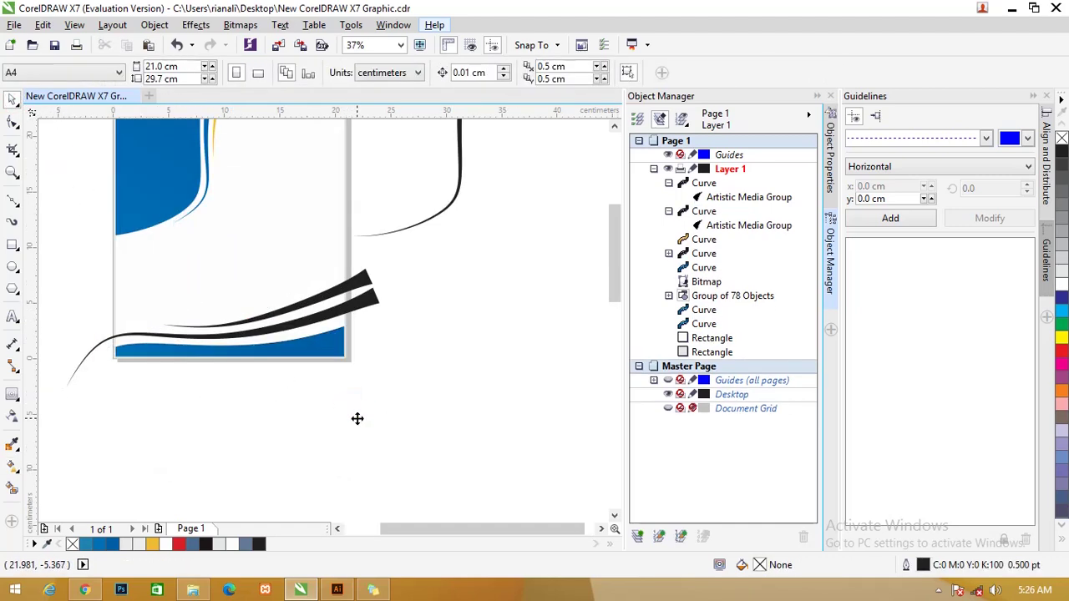
Shorten the lower black stroke by adding a node near the page's left edge and deleting its outer end node
scroll(169, 314, "up", 3)
scroll(161, 376, "down", 1)
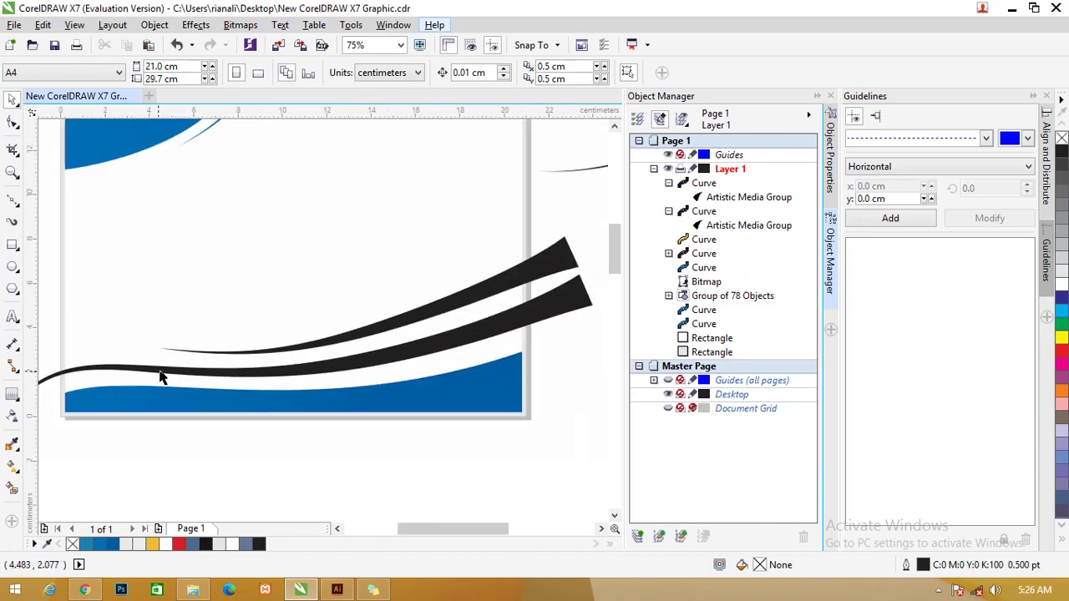
left_click(149, 376)
scroll(148, 367, "down", 2)
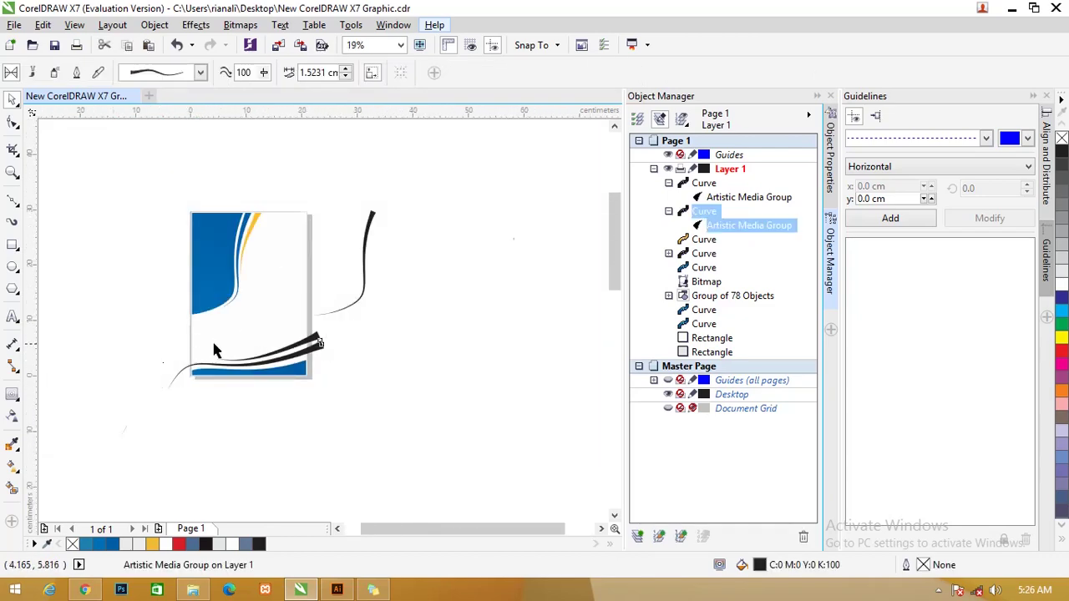
scroll(292, 402, "up", 1)
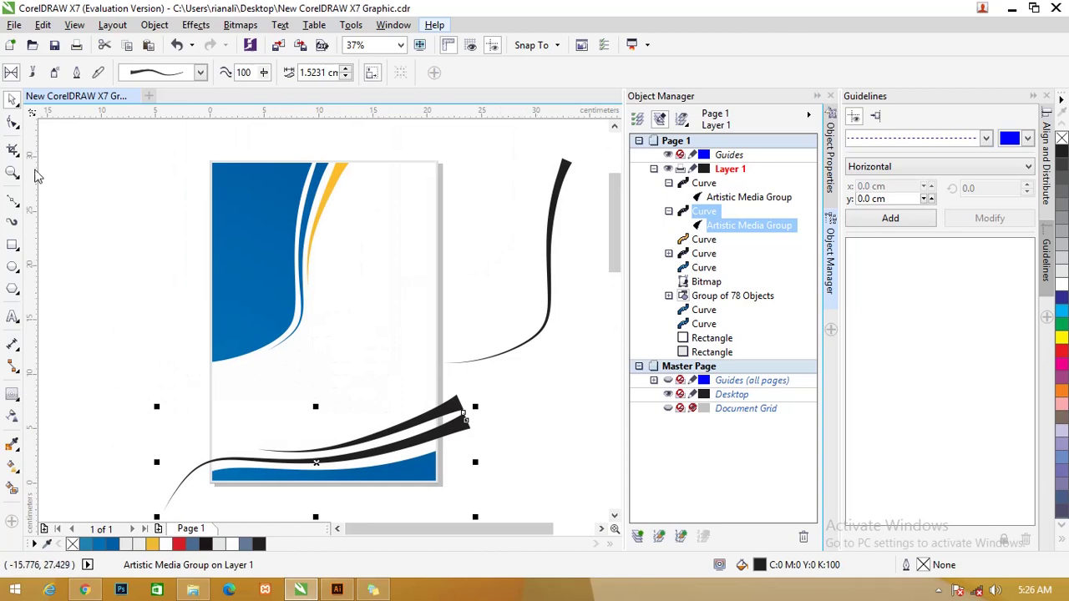
left_click(12, 123)
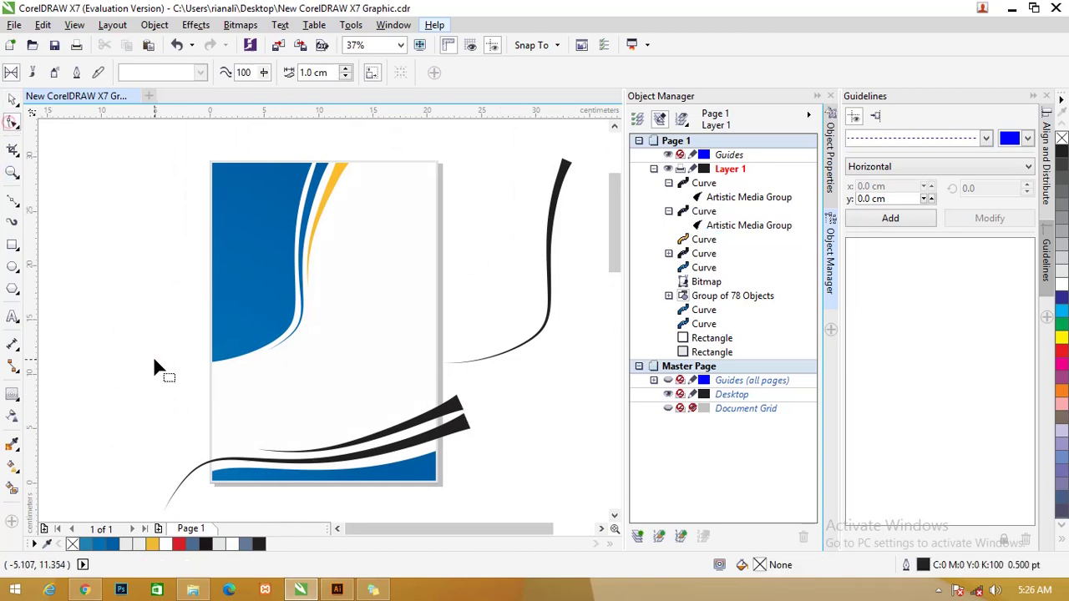
left_click(193, 477)
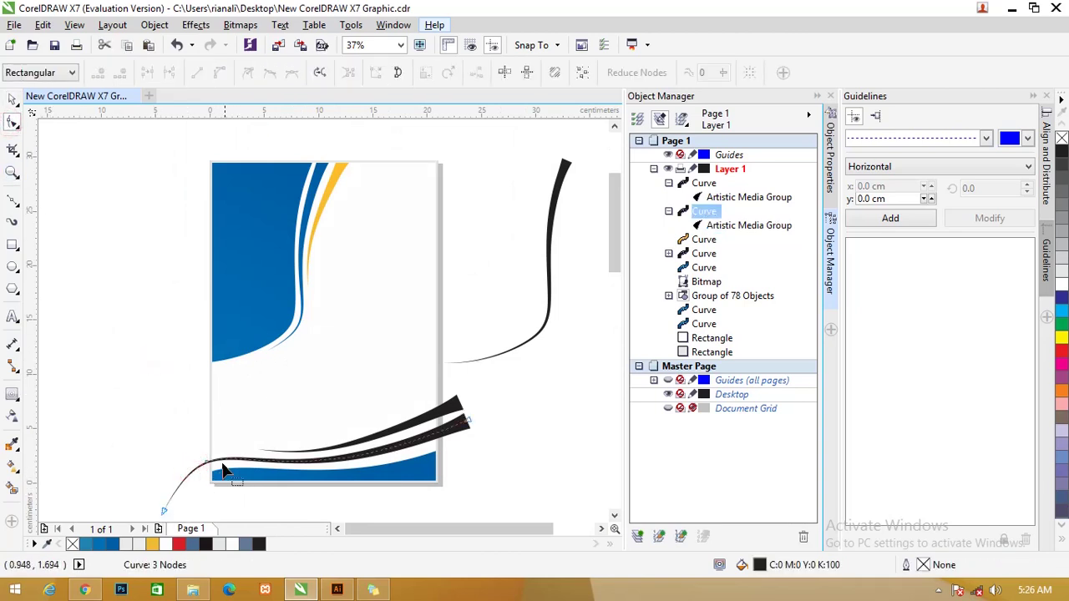
scroll(222, 472, "up", 2)
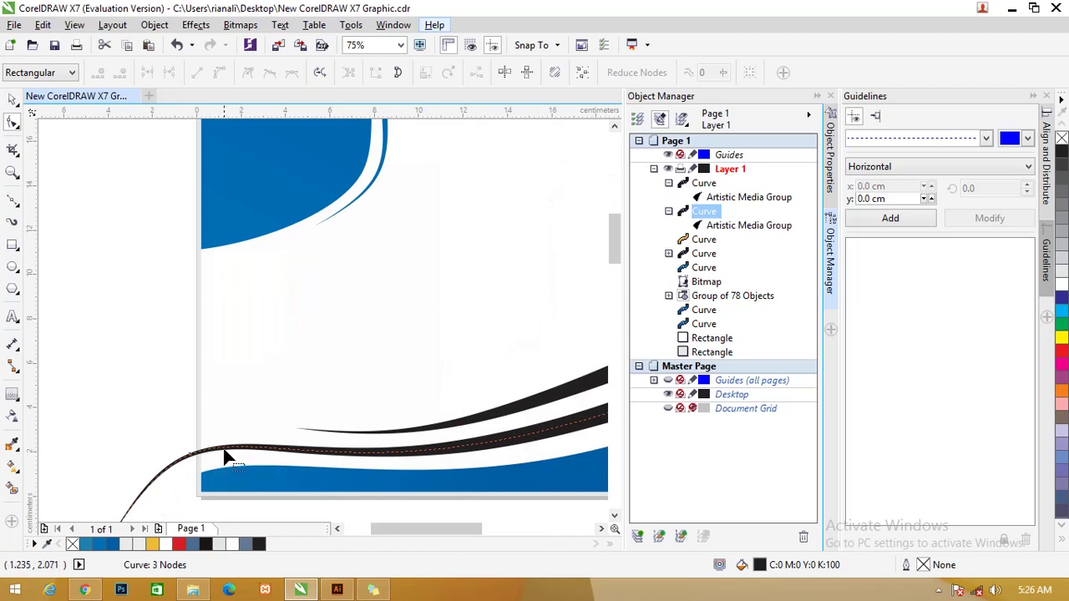
double_click(218, 455)
scroll(242, 446, "down", 2)
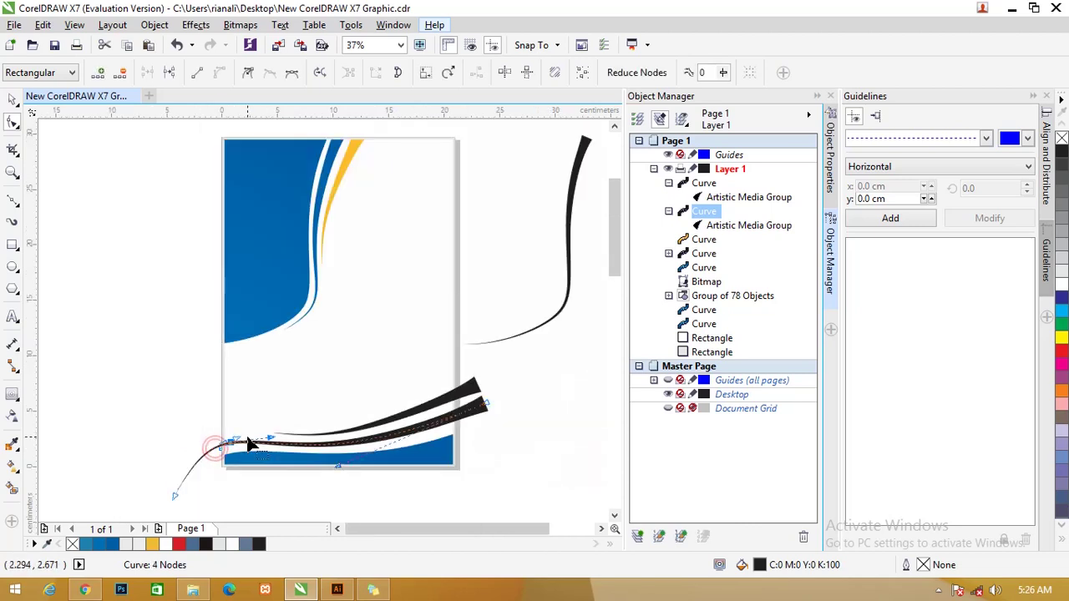
double_click(174, 495)
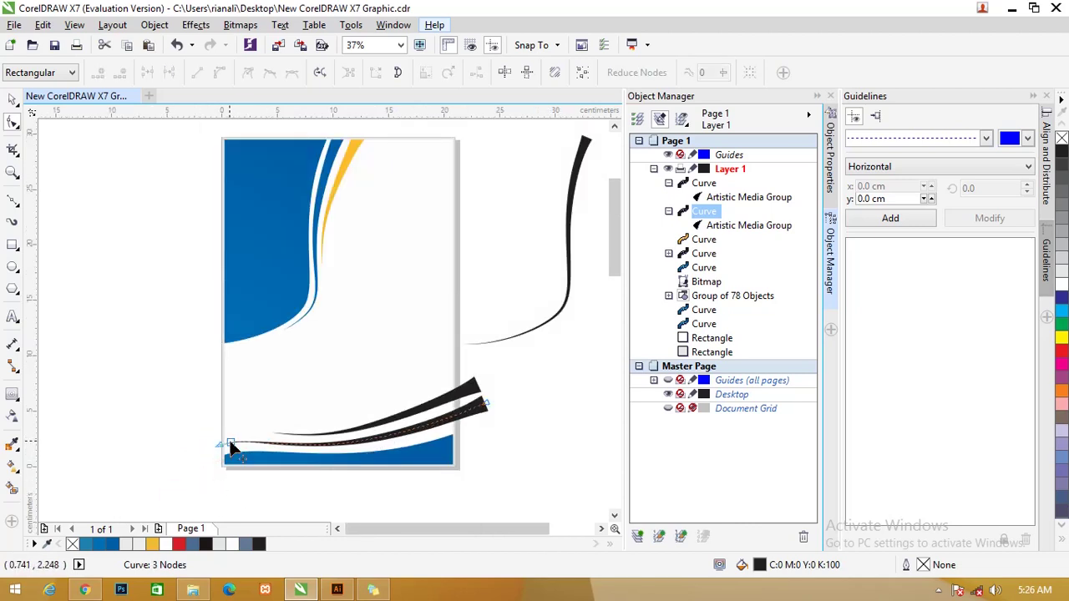
Delete the lower stroke's remaining end node outside the page and adjust the new tip just inside the left page edge
scroll(228, 442, "up", 6)
double_click(158, 474)
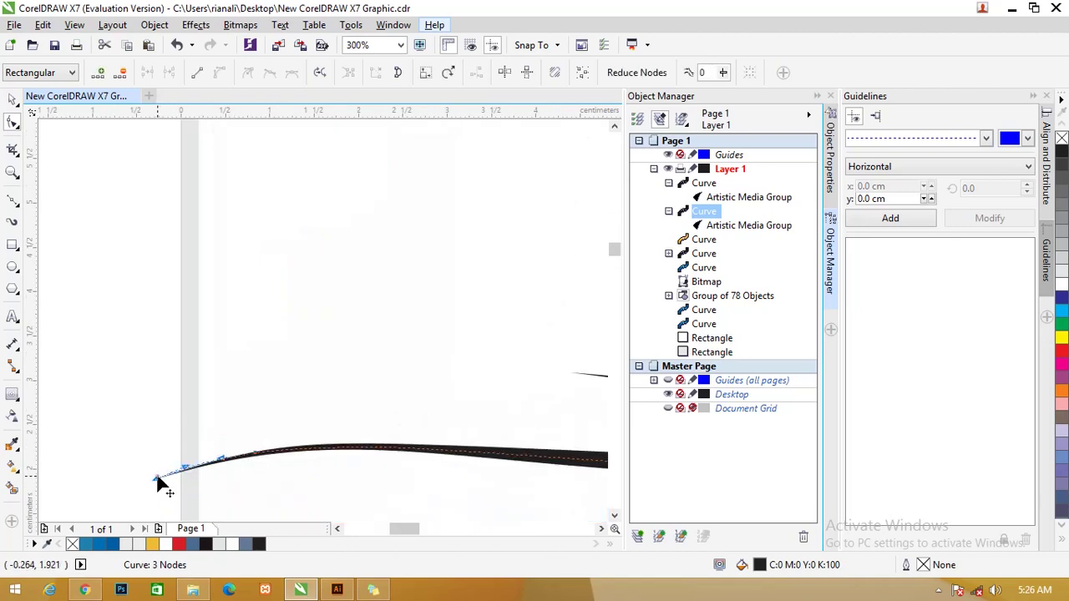
scroll(284, 472, "down", 3)
left_click_drag(284, 472, 279, 479)
scroll(293, 476, "down", 2)
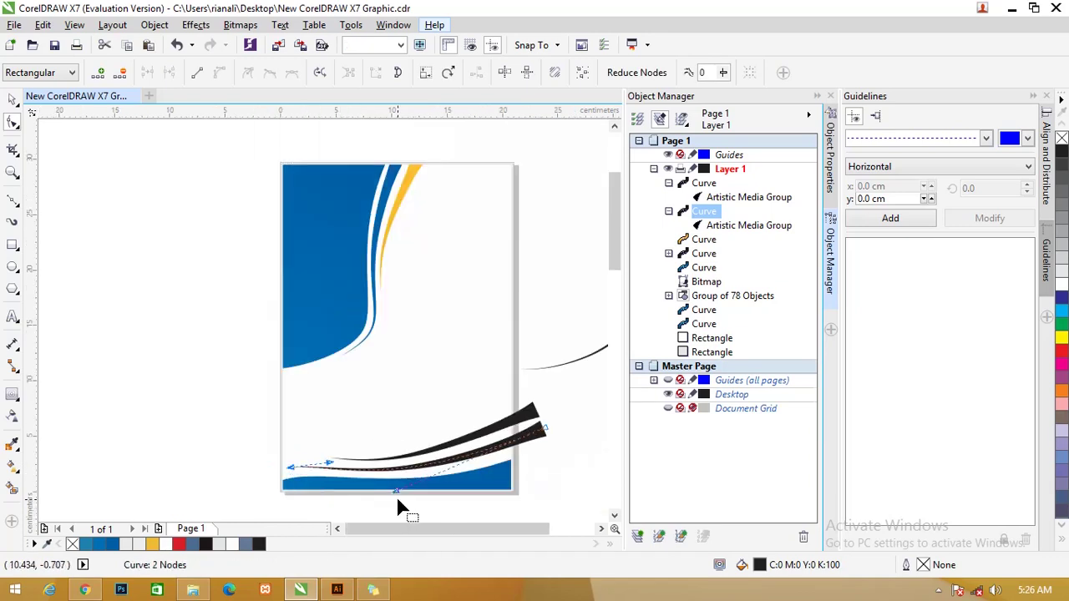
Move the lower black stroke down about 0.5 cm toward the blue shape and bend its thin end upward with the curve handle
left_click(12, 99)
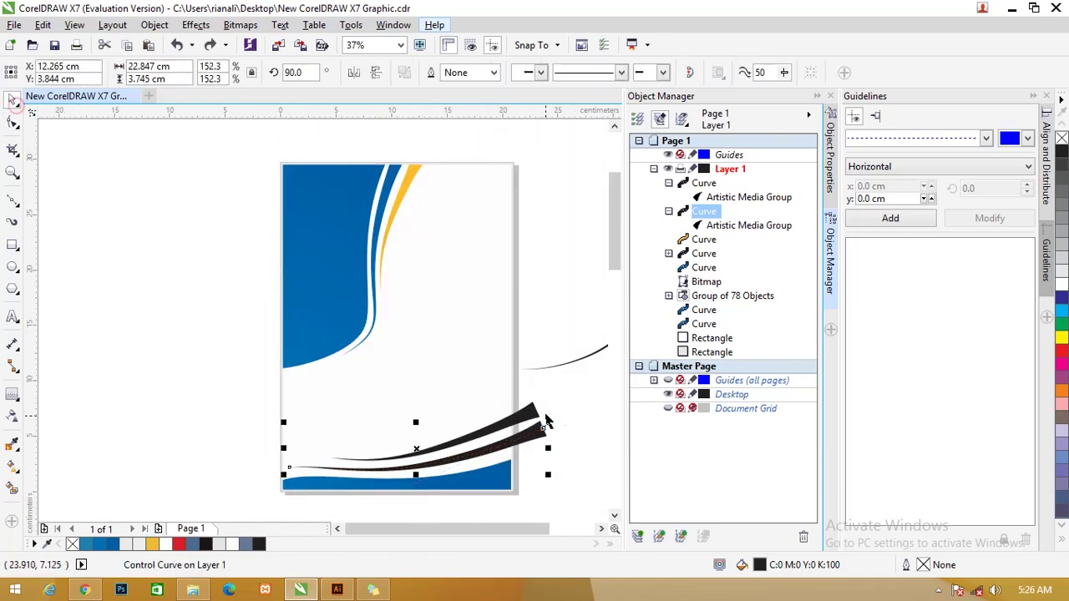
left_click_drag(505, 446, 506, 448)
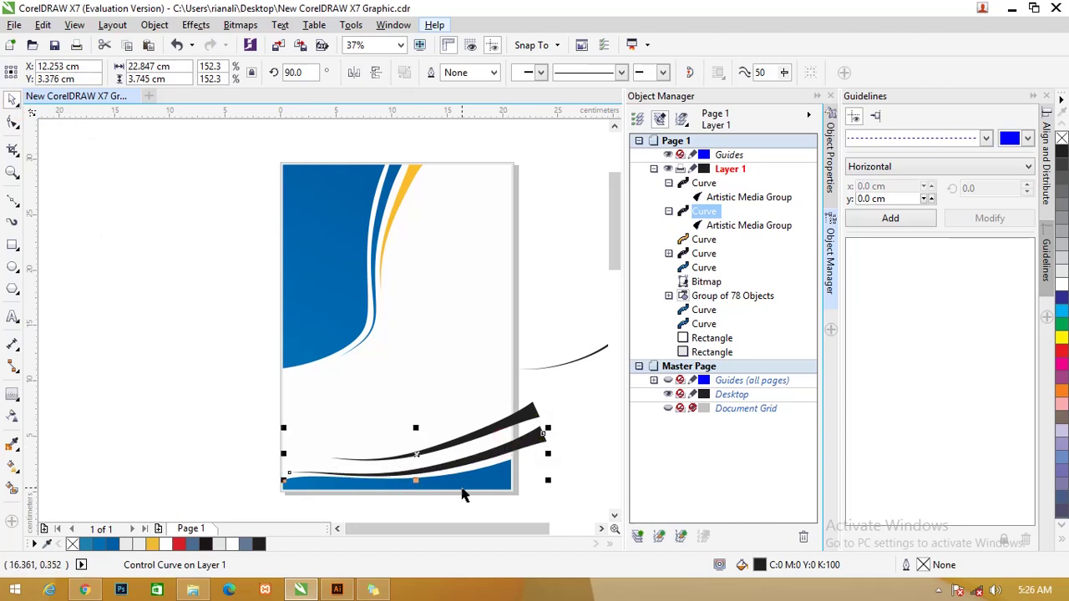
scroll(463, 490, "up", 2)
left_click(13, 122)
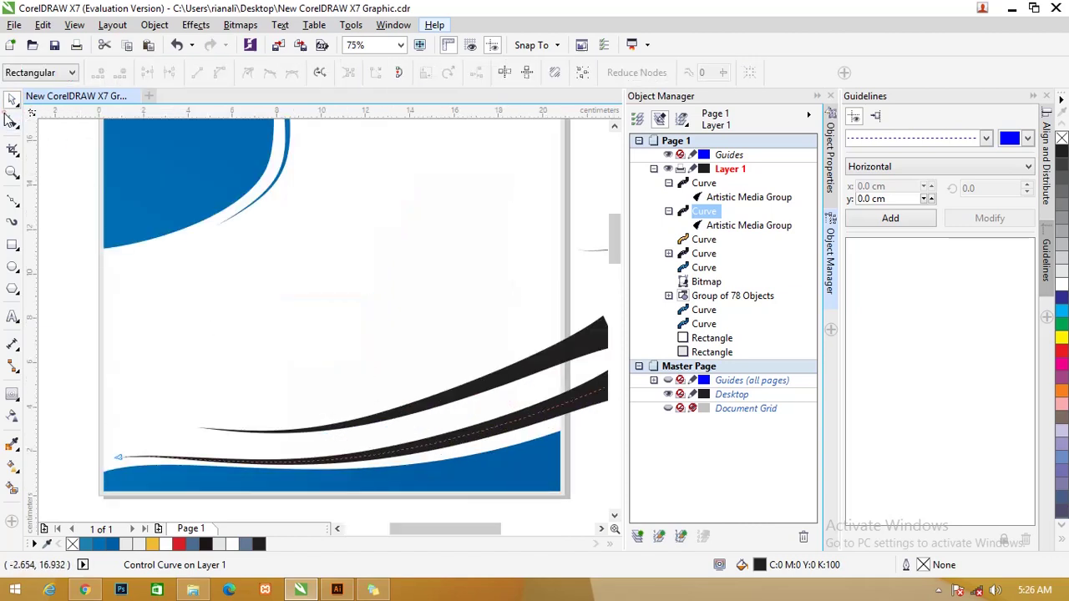
left_click(120, 460)
left_click_drag(207, 464, 201, 431)
scroll(349, 455, "down", 2)
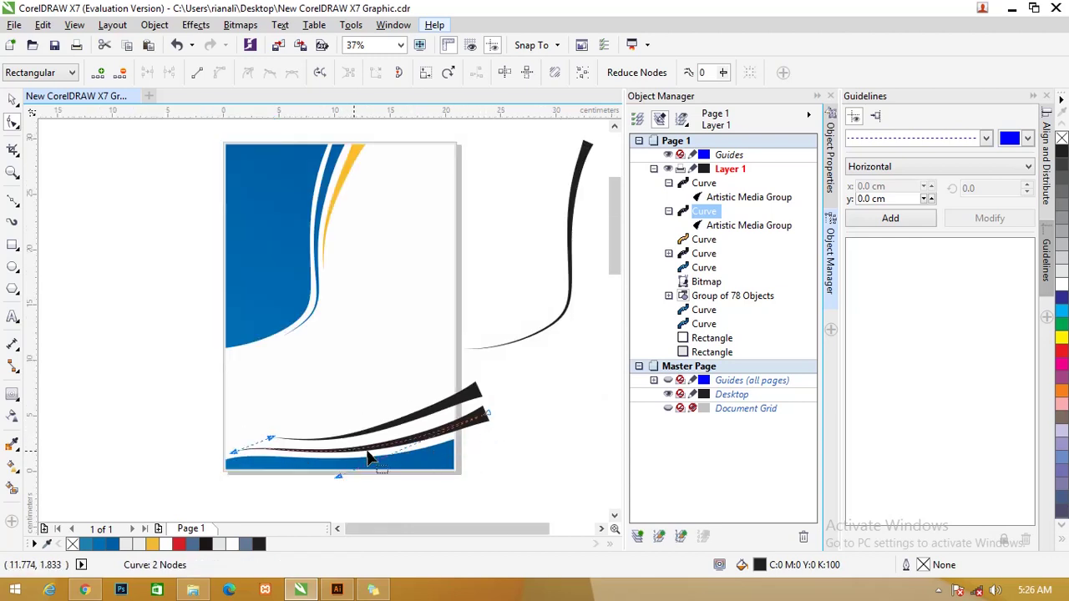
Move the upper black stroke up about 2 cm, clear of the lower stroke
left_click(13, 99)
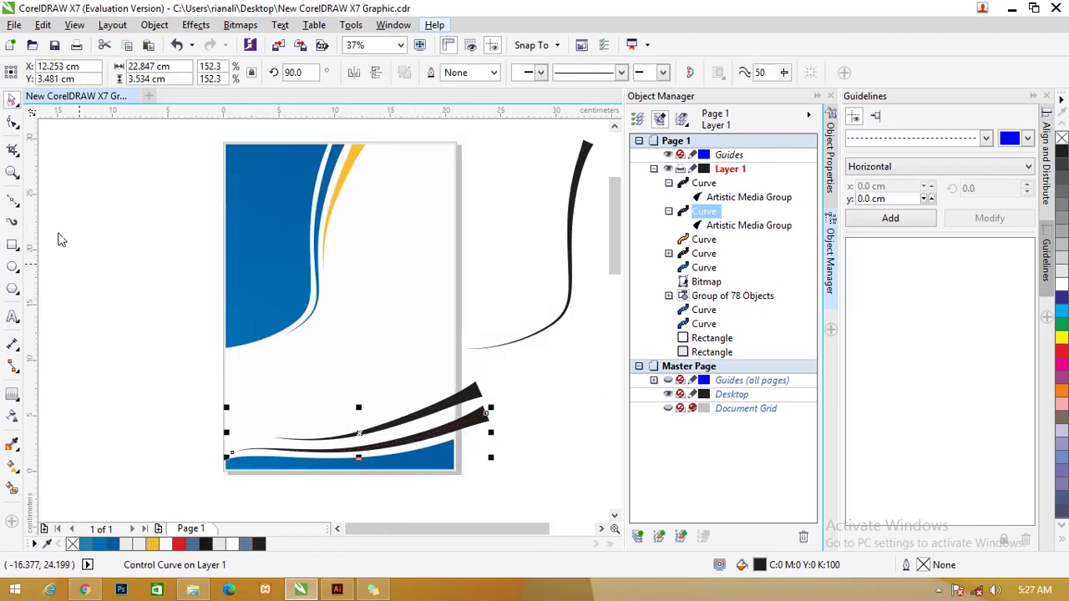
left_click(565, 418)
left_click(434, 408)
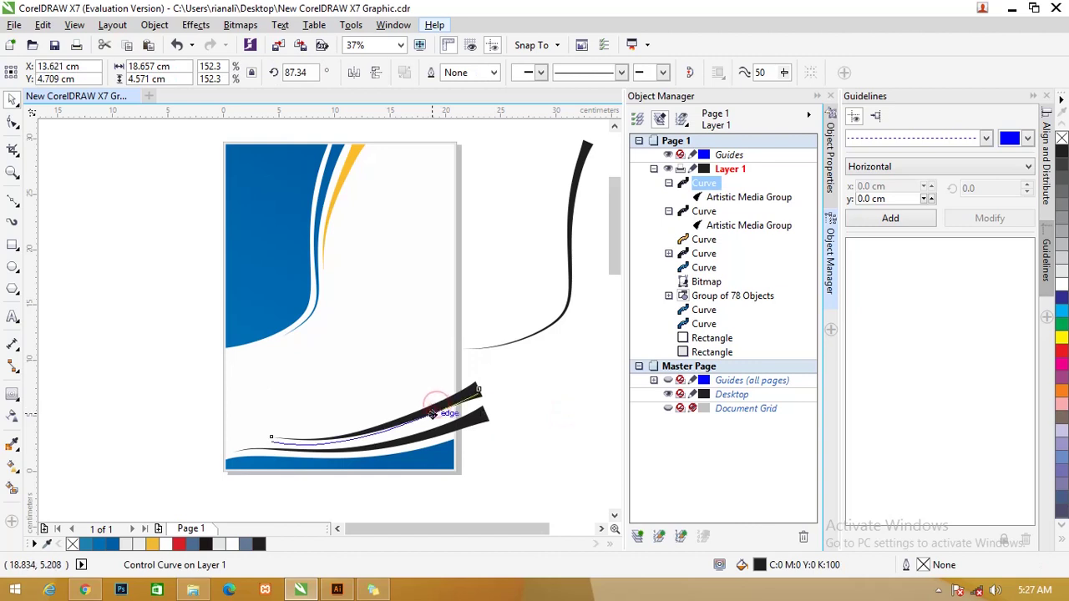
scroll(432, 418, "up", 2)
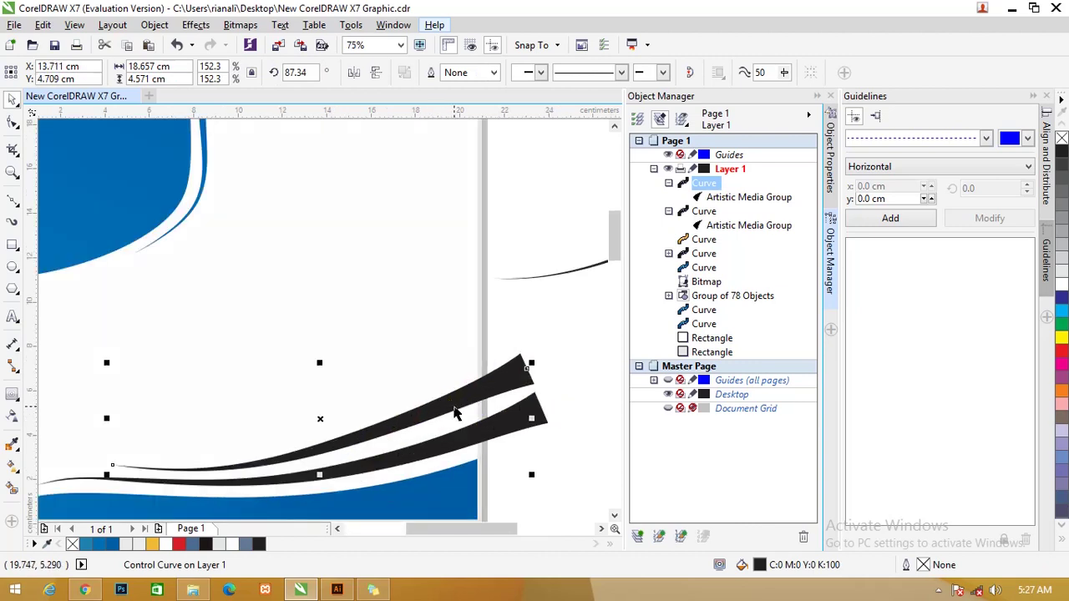
left_click_drag(455, 413, 462, 362)
Duplicate the lower black stroke about 1 cm above itself and shorten the copy's thin end by adding a node and deleting its tip node
left_click(491, 449)
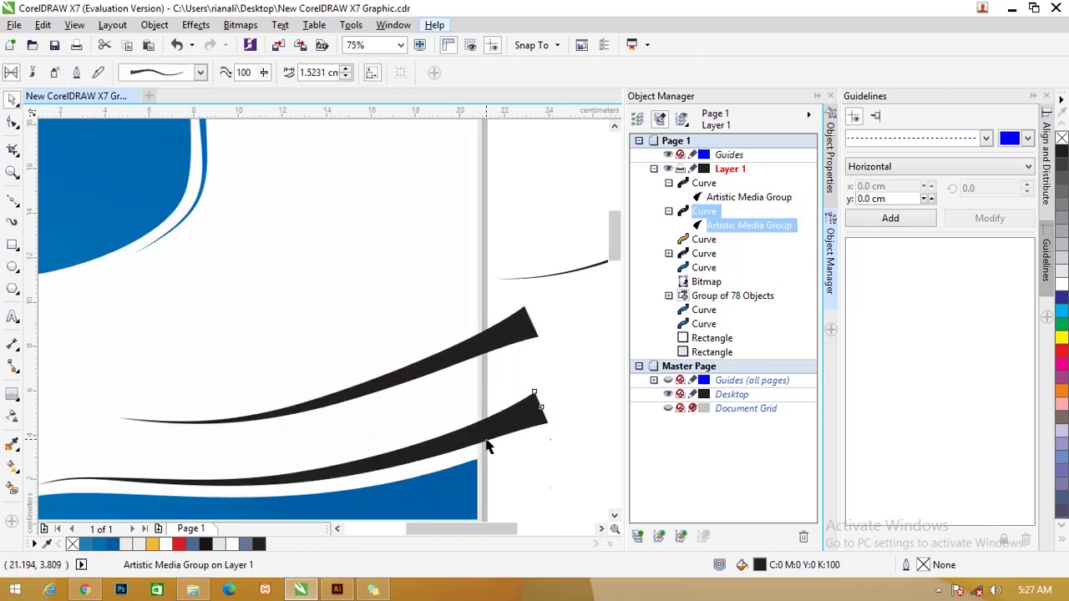
left_click_drag(453, 436, 449, 415)
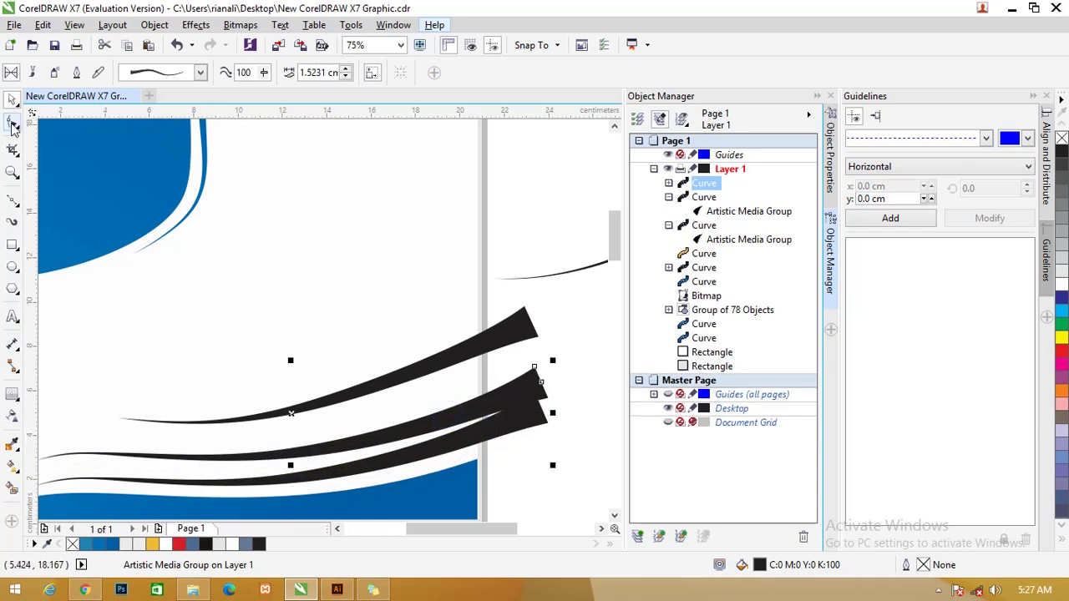
left_click(78, 353)
scroll(125, 457, "down", 2)
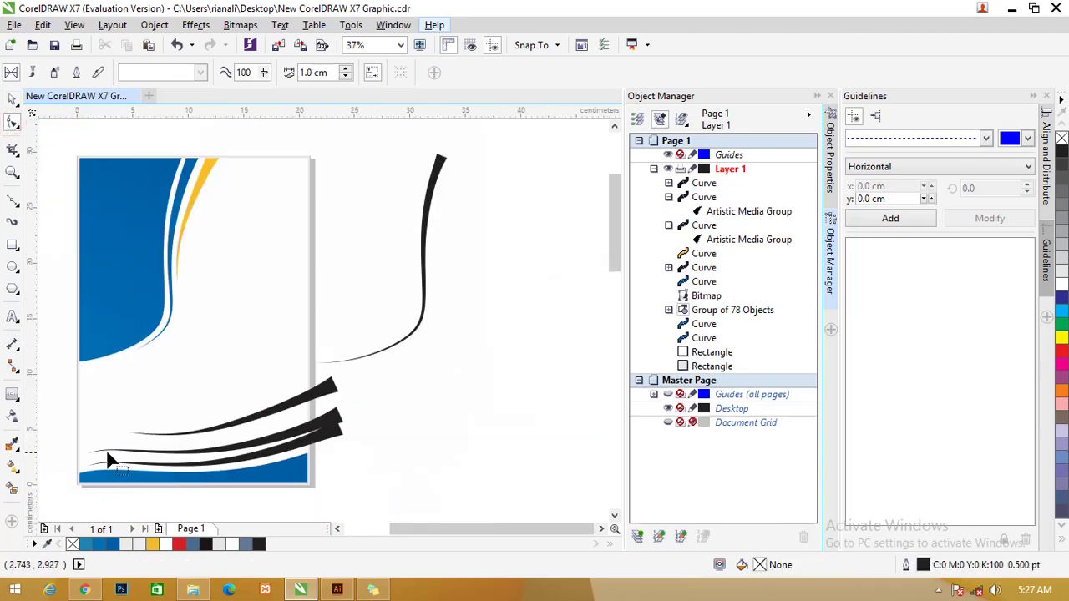
scroll(114, 453, "up", 2)
left_click(124, 455)
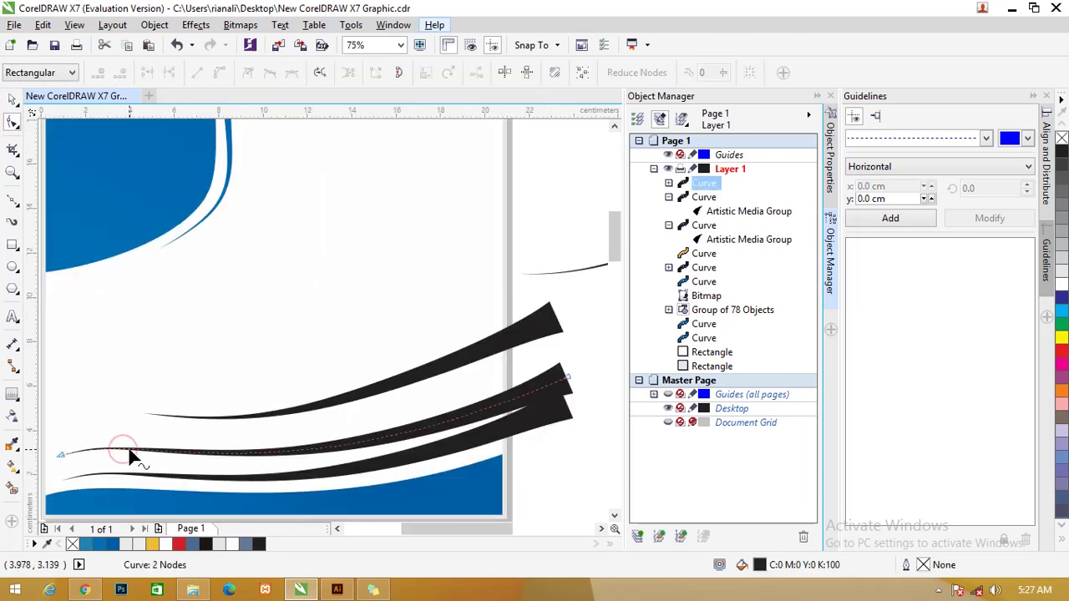
double_click(129, 452)
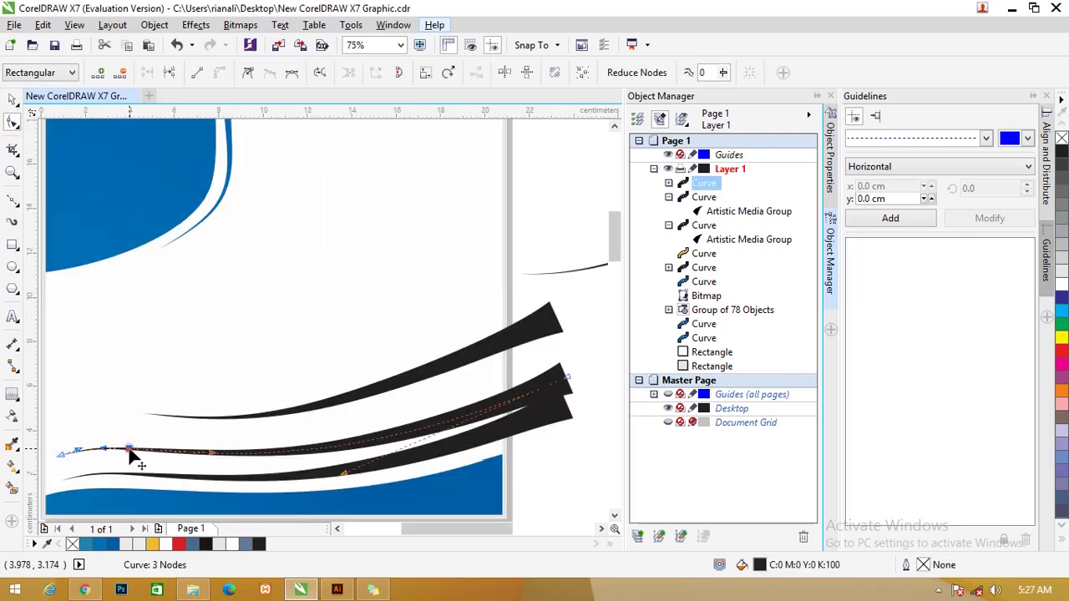
double_click(62, 455)
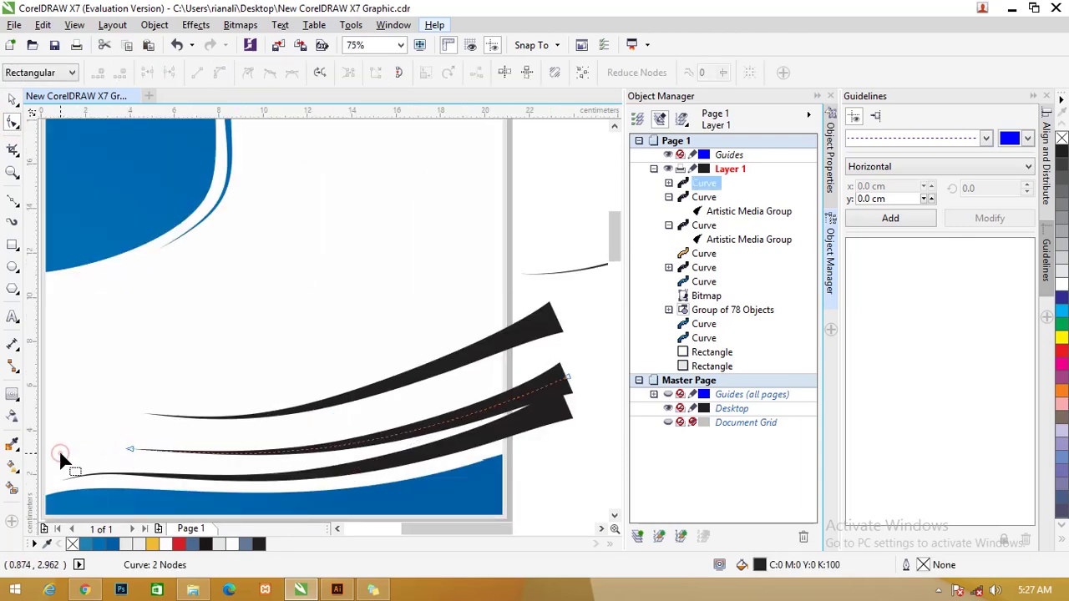
Rotate the middle black stroke about 3° counterclockwise in two small turns and move it down about 0.3 cm toward the lower stroke
left_click(12, 99)
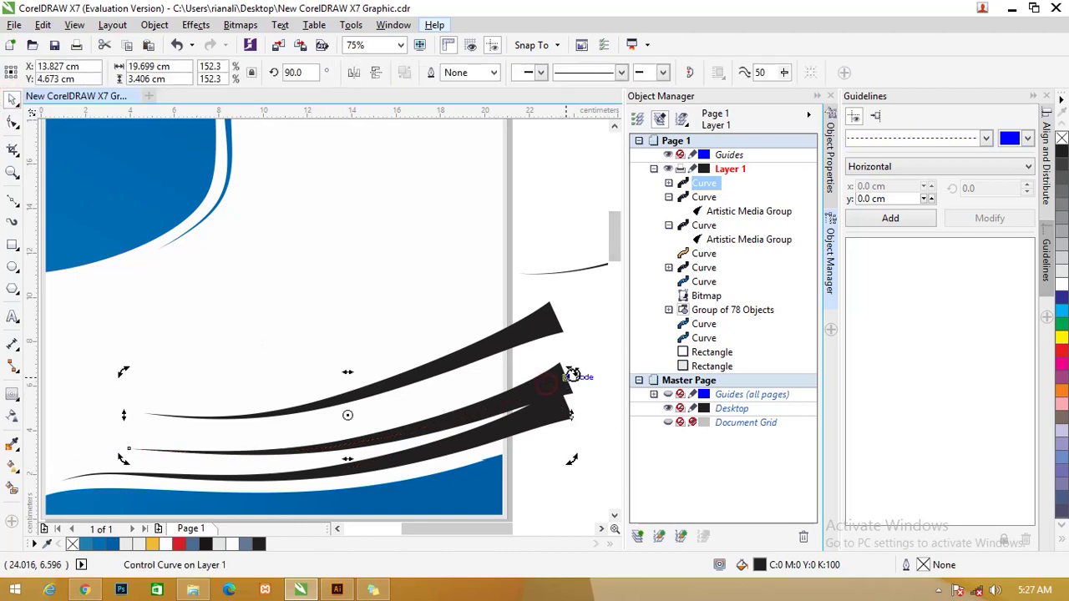
left_click_drag(571, 373, 563, 367)
left_click(407, 425)
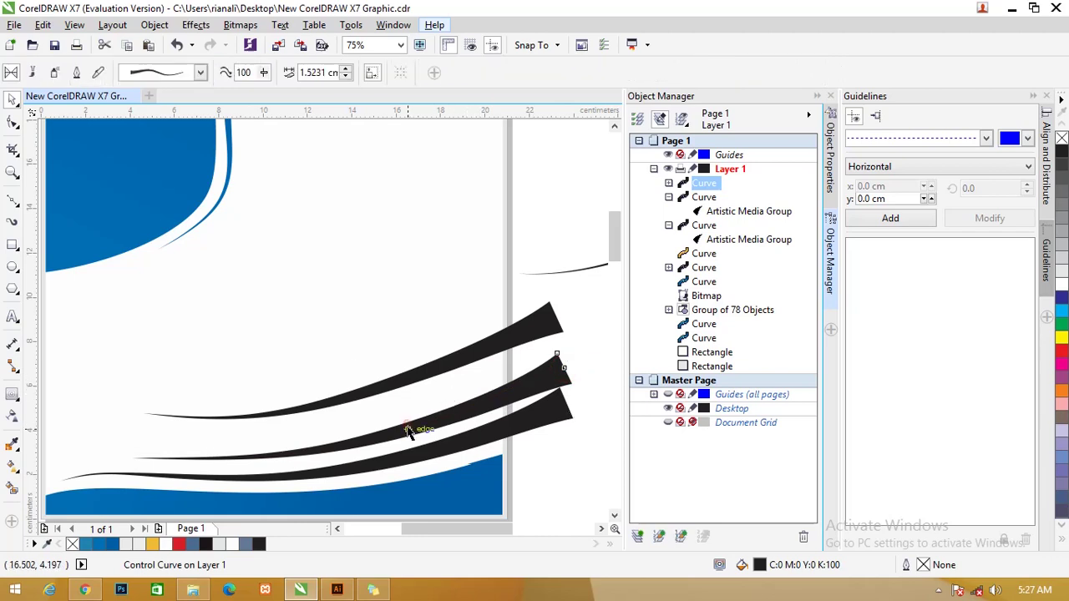
left_click_drag(400, 432, 400, 437)
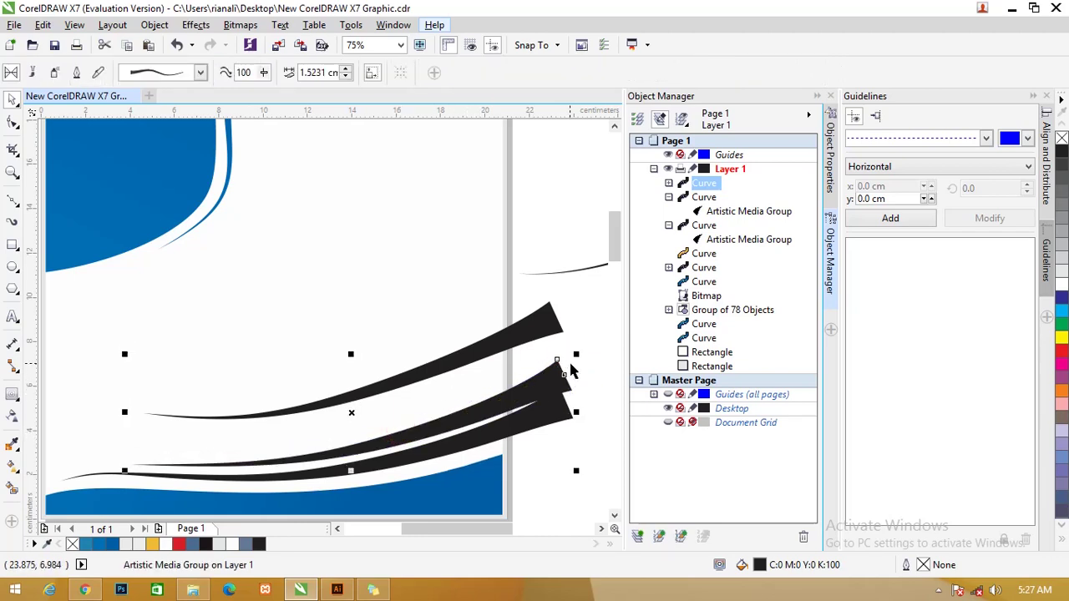
left_click(549, 378)
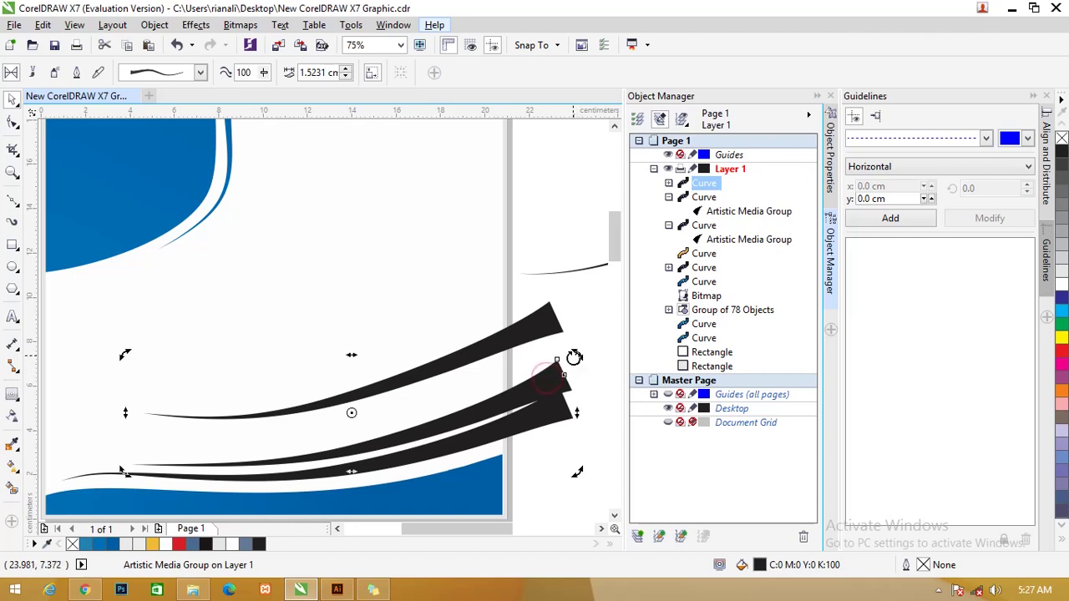
left_click_drag(573, 357, 572, 353)
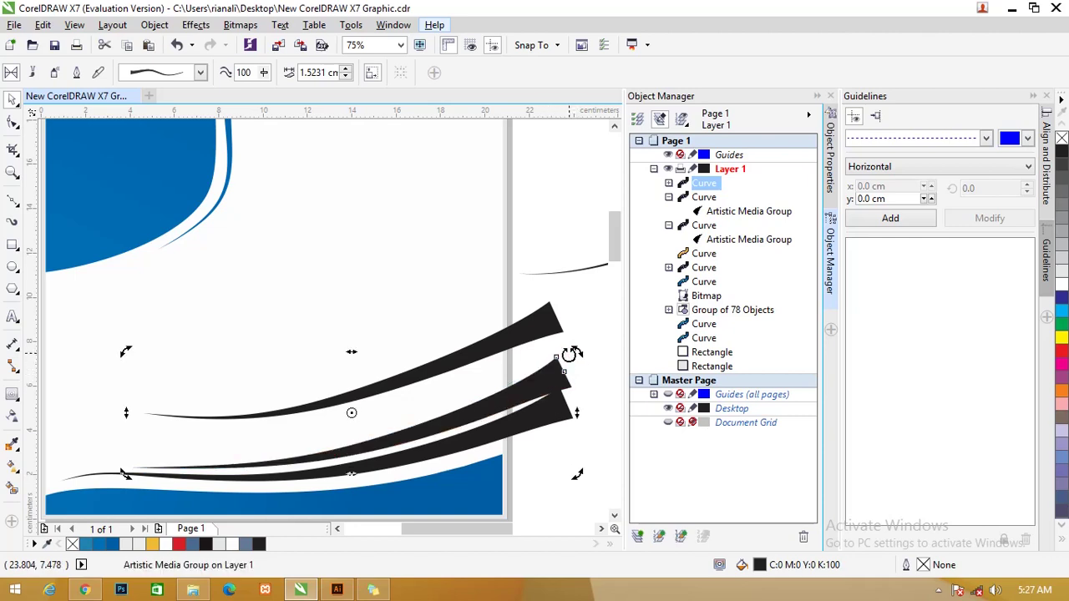
Delete the uppermost of the three black strokes at the page's lower edge
left_click(539, 321)
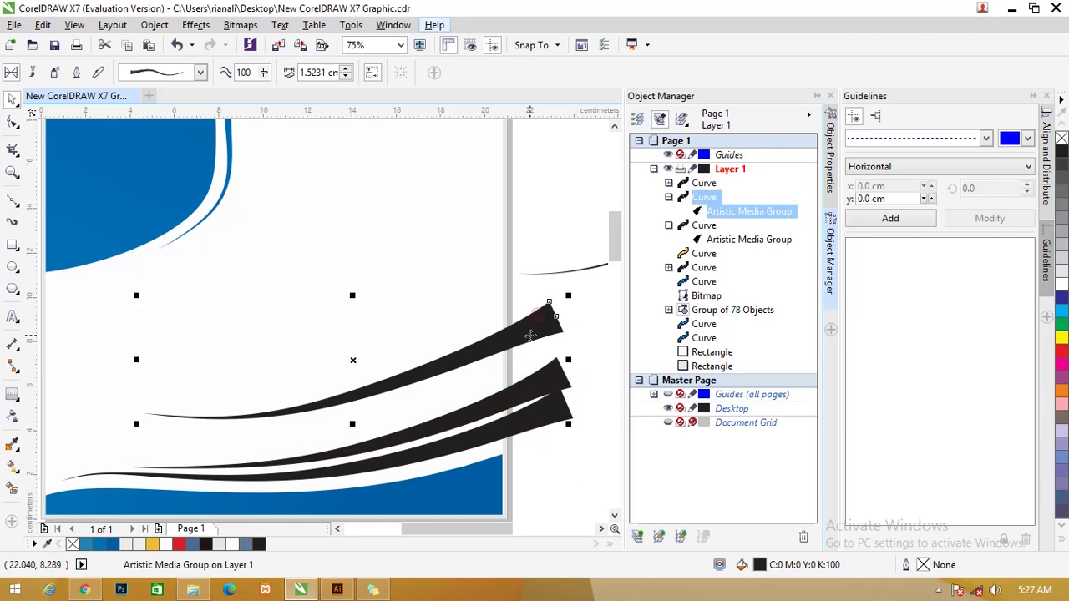
scroll(543, 309, "down", 2)
key("Delete")
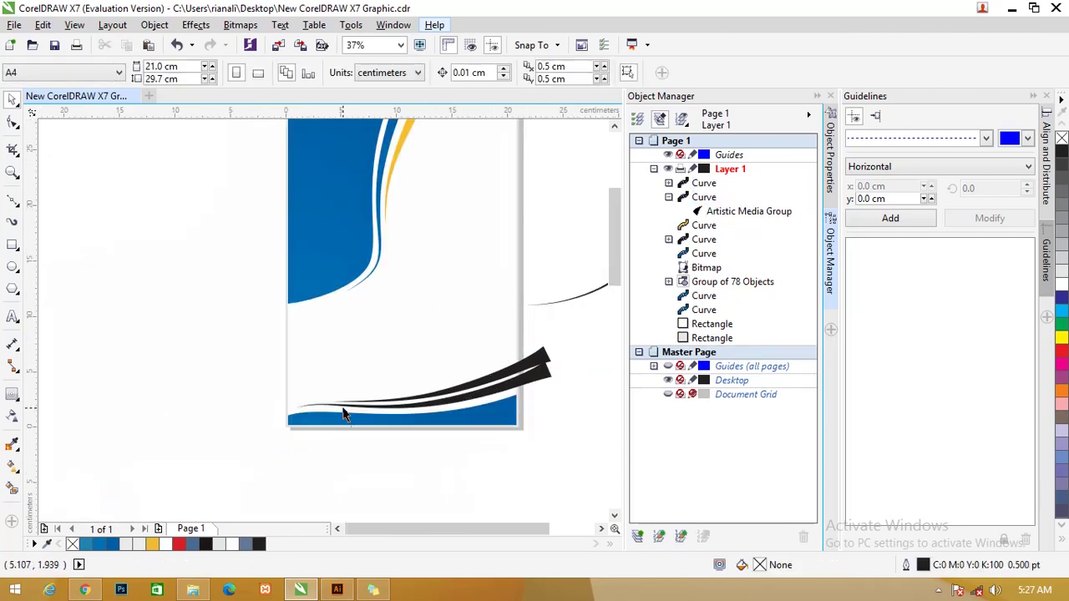
Nudge the lower black stroke down about 0.18 cm toward the blue shape
scroll(347, 415, "up", 2)
left_click(398, 408)
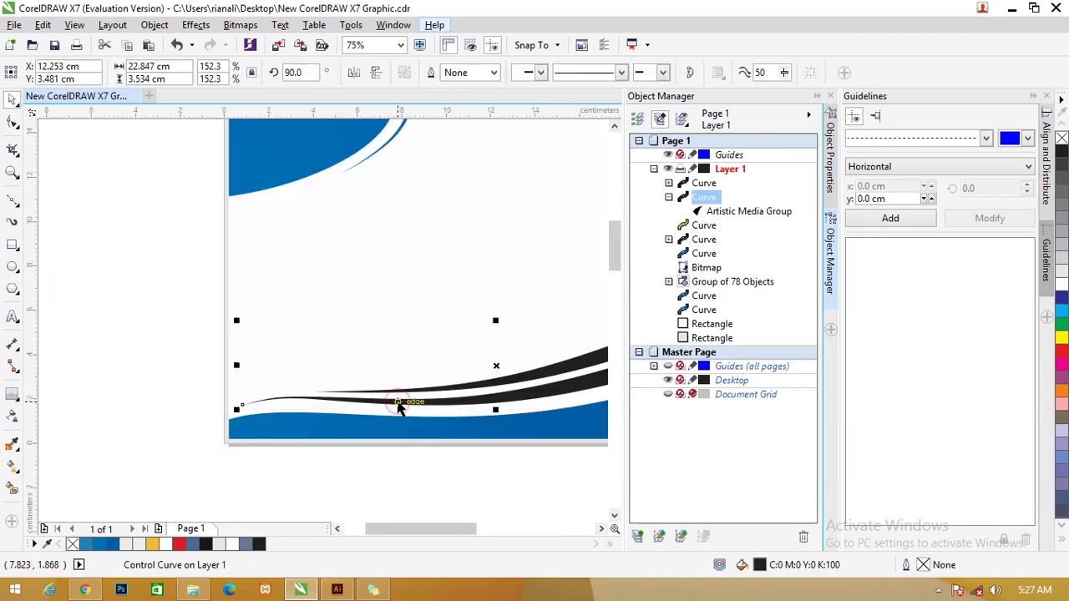
key("Down")
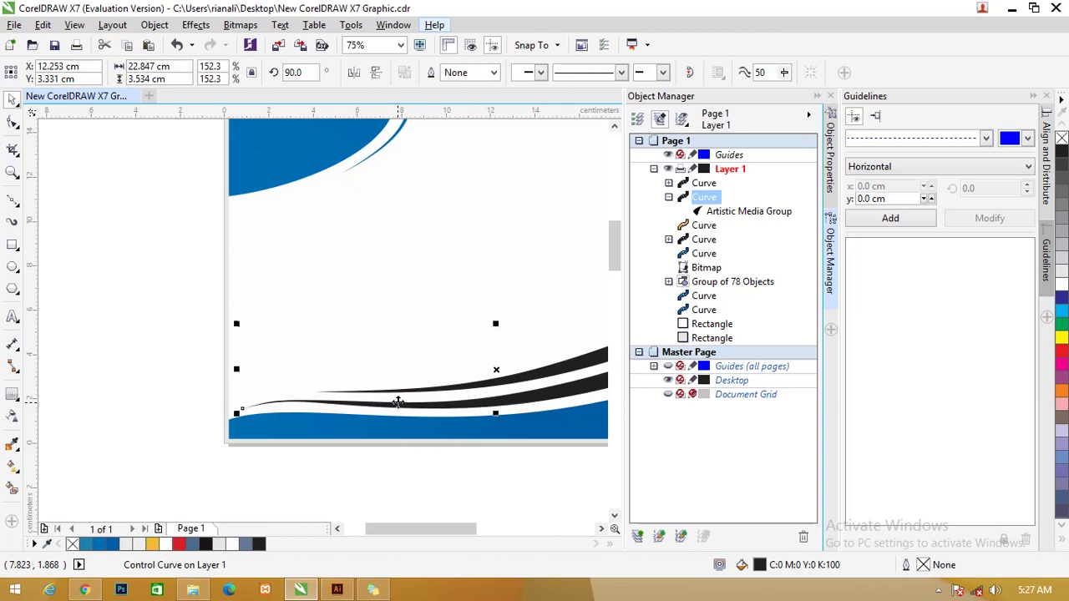
key("Down")
left_click(571, 375)
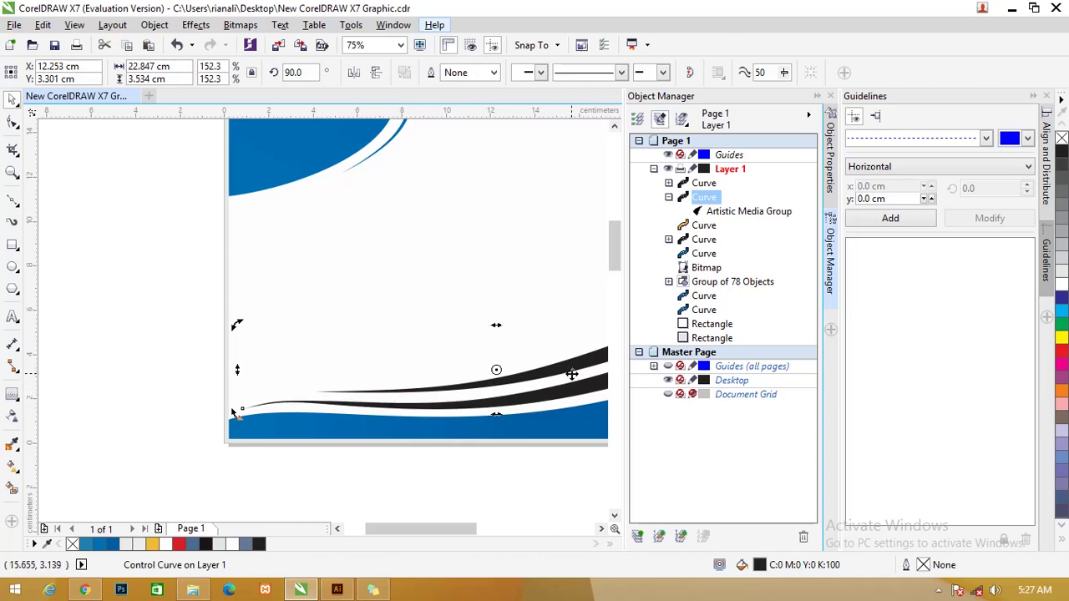
Break the lower black stroke's artistic media group apart into its shape and control curve
scroll(571, 375, "down", 2)
left_click(590, 353)
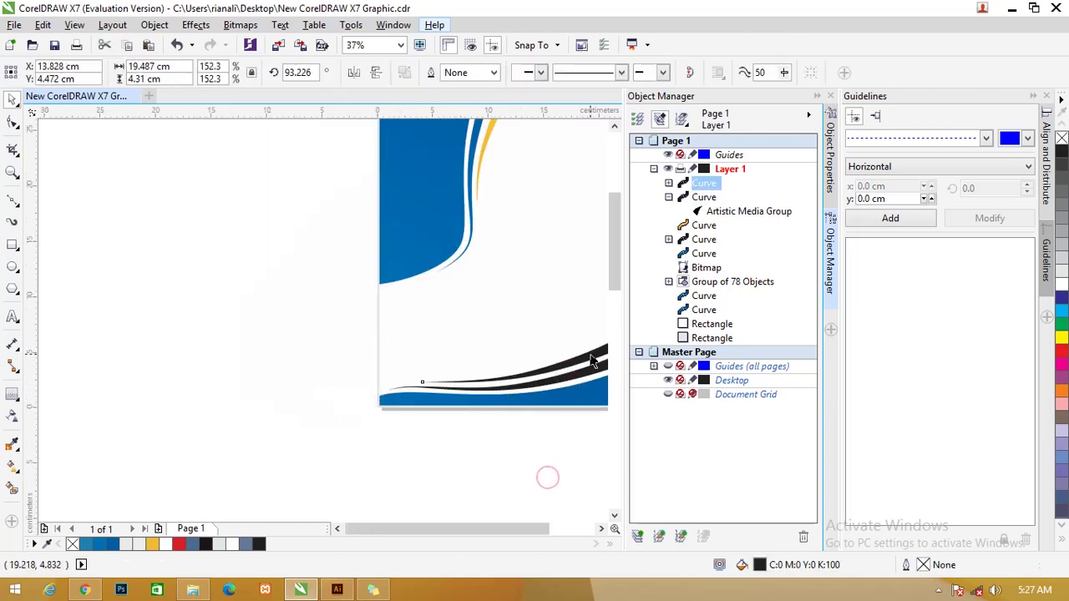
left_click_drag(515, 527, 549, 527)
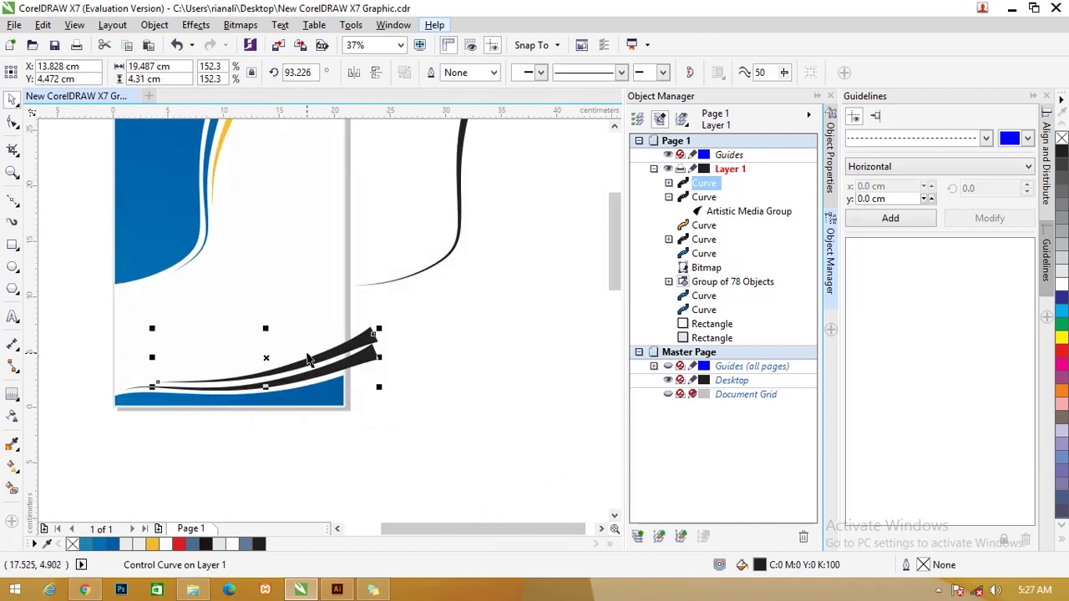
left_click(355, 366, "shift")
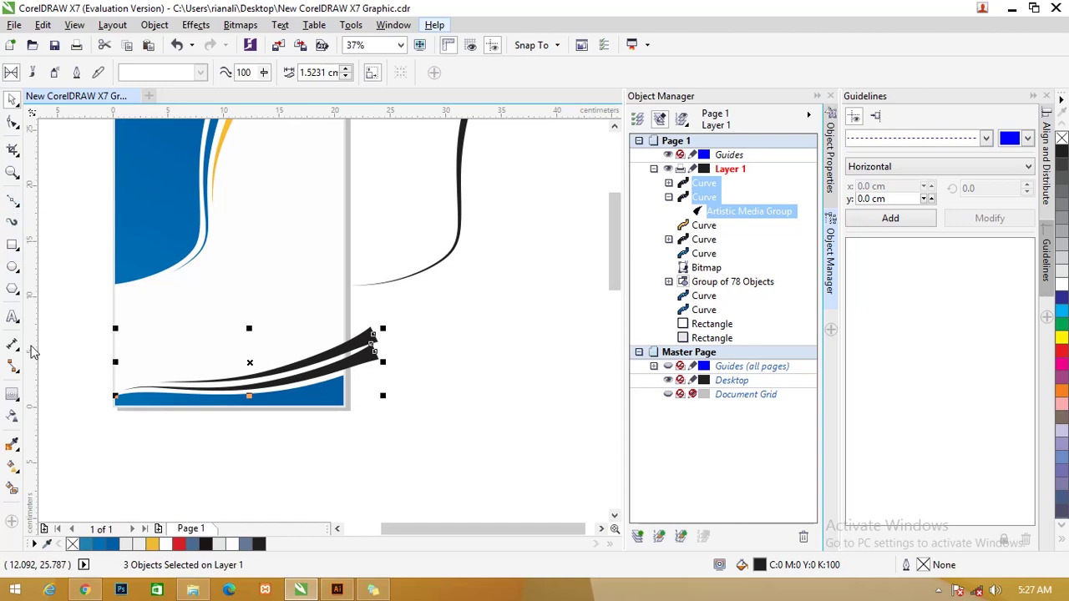
left_click(99, 327)
left_click(340, 368)
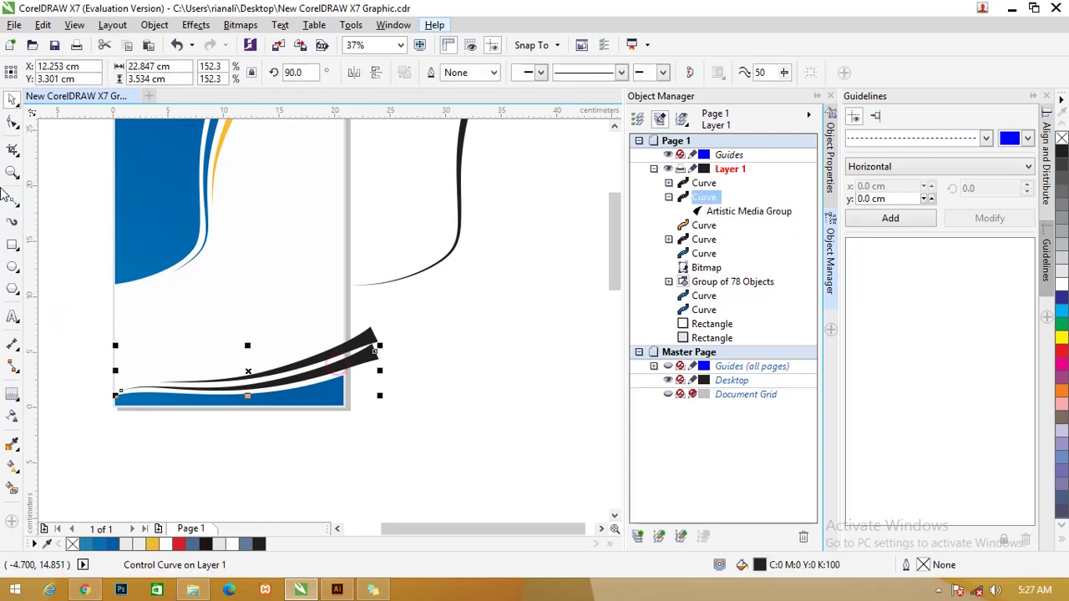
left_click(10, 223)
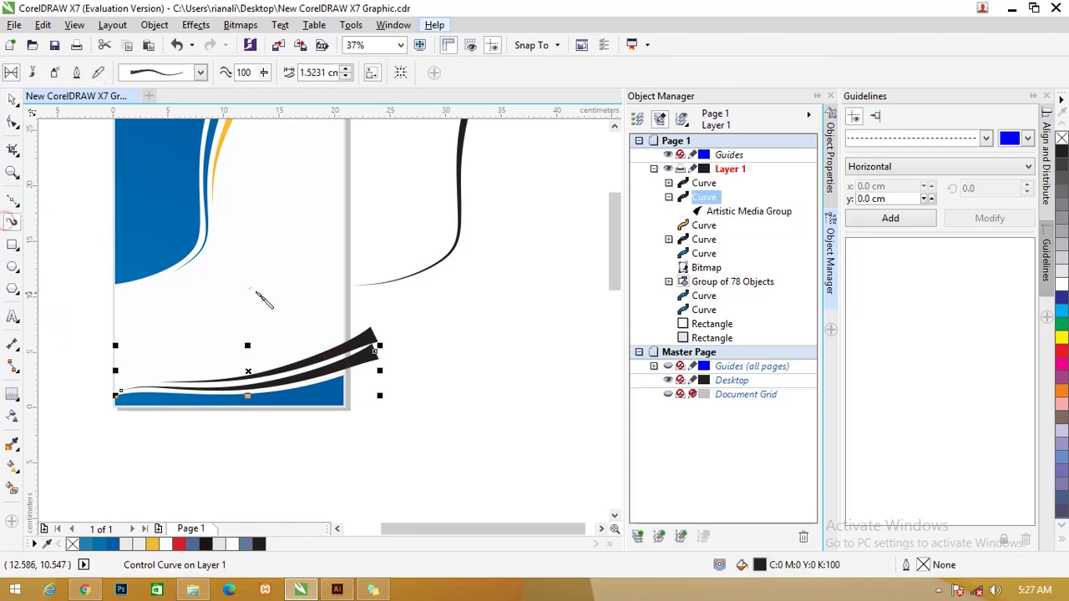
right_click(346, 369)
left_click(367, 387)
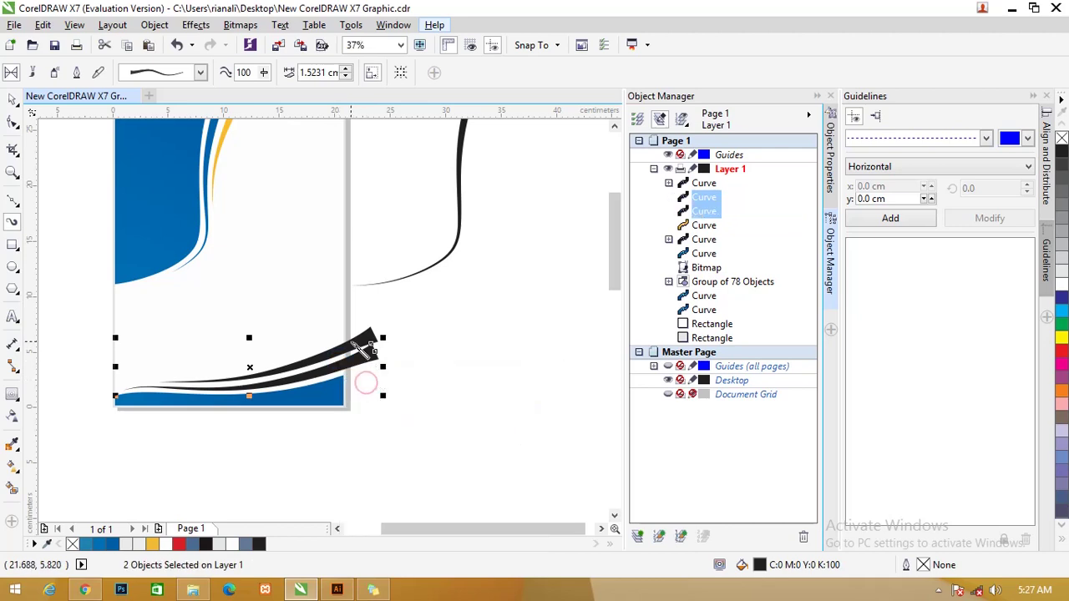
left_click(365, 349)
right_click(349, 340)
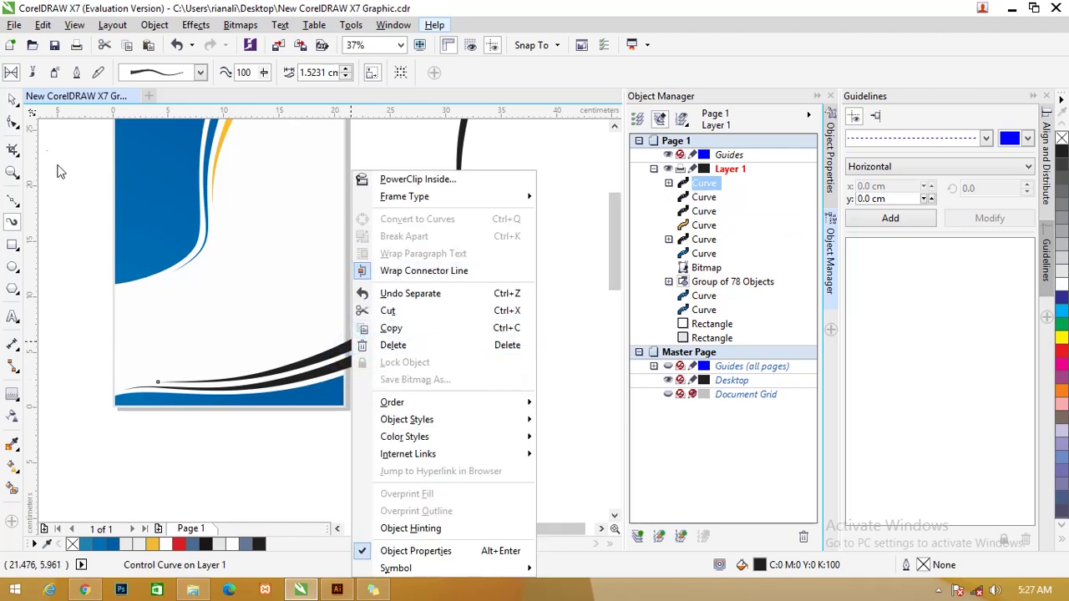
left_click(410, 293)
key("space")
left_click(371, 334)
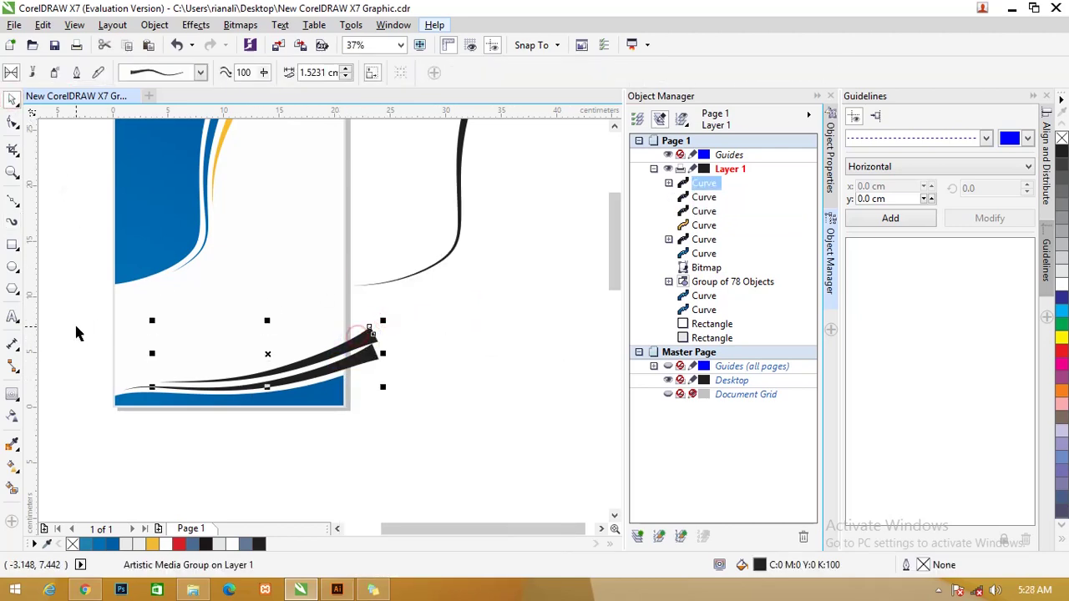
Break the upper black stroke's artistic media group apart into its shape and control curve
left_click(12, 220)
right_click(350, 351)
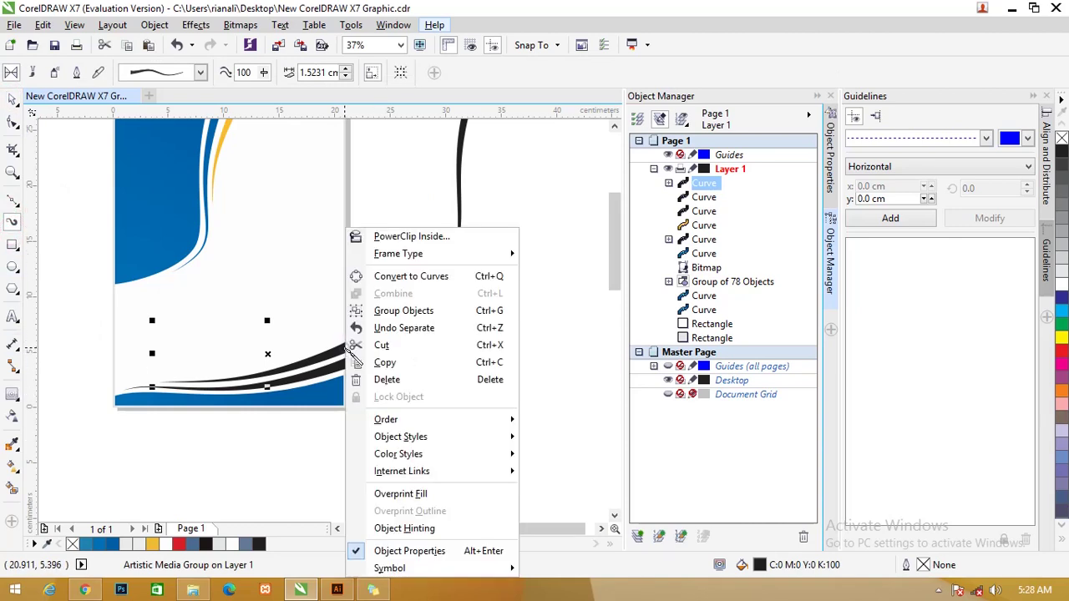
key("Escape")
left_click(349, 351)
right_click(349, 351)
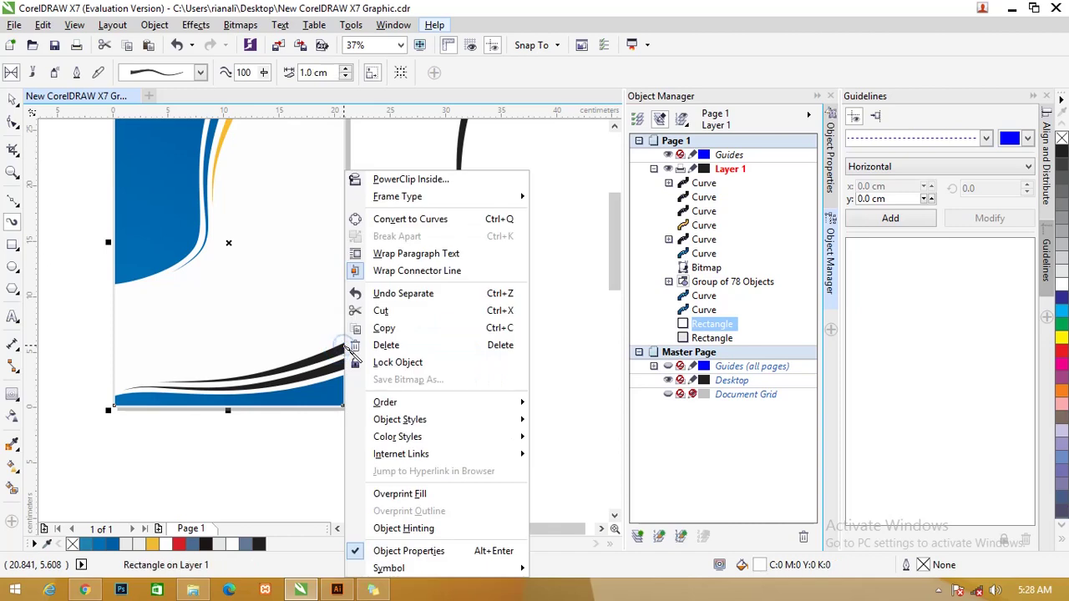
key("Escape")
left_click(359, 348)
right_click(357, 331)
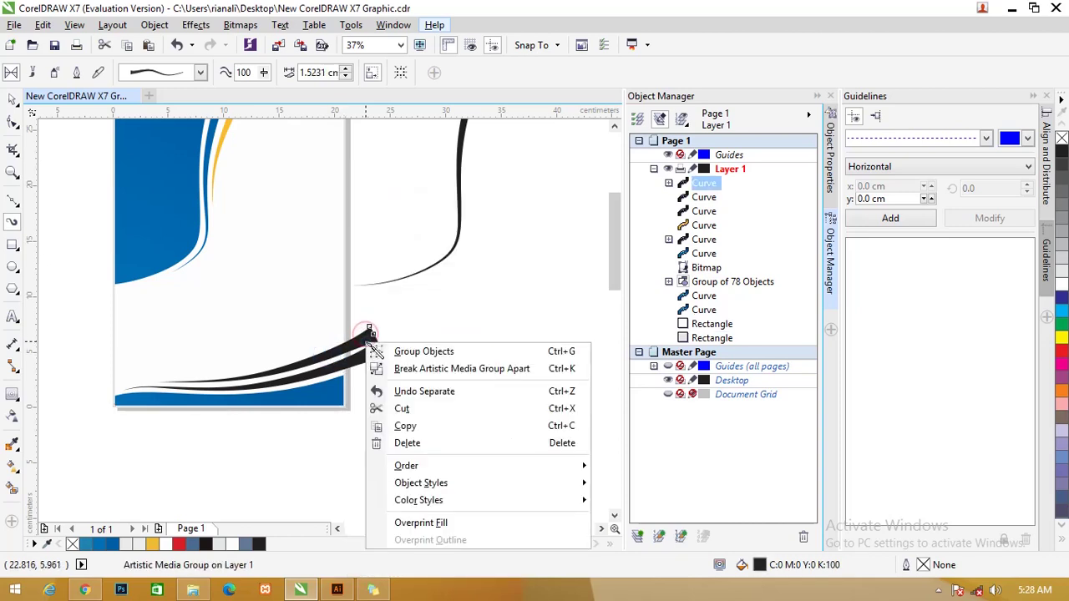
left_click(389, 364)
key("space")
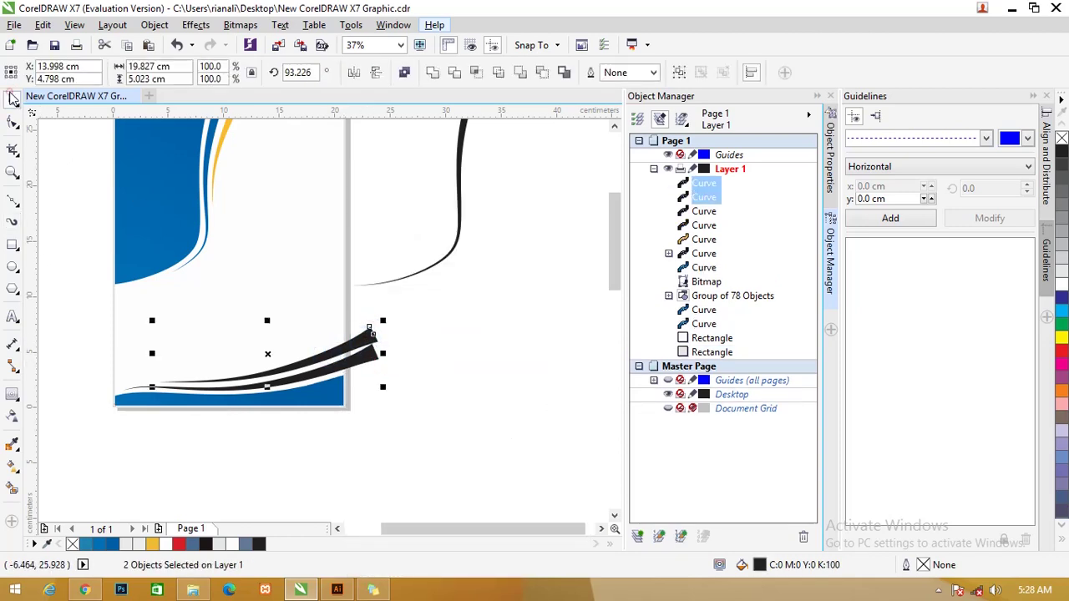
Delete the leftover control curves of both black strokes at the page's lower edge
left_click(393, 236)
left_click_drag(365, 346, 340, 293)
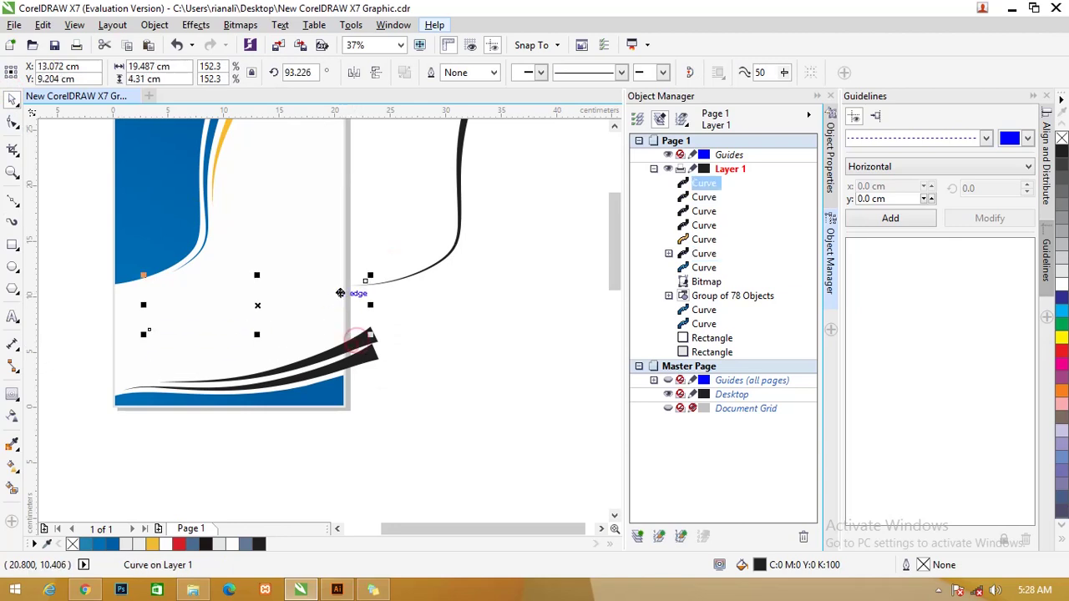
key("Delete")
left_click(334, 371)
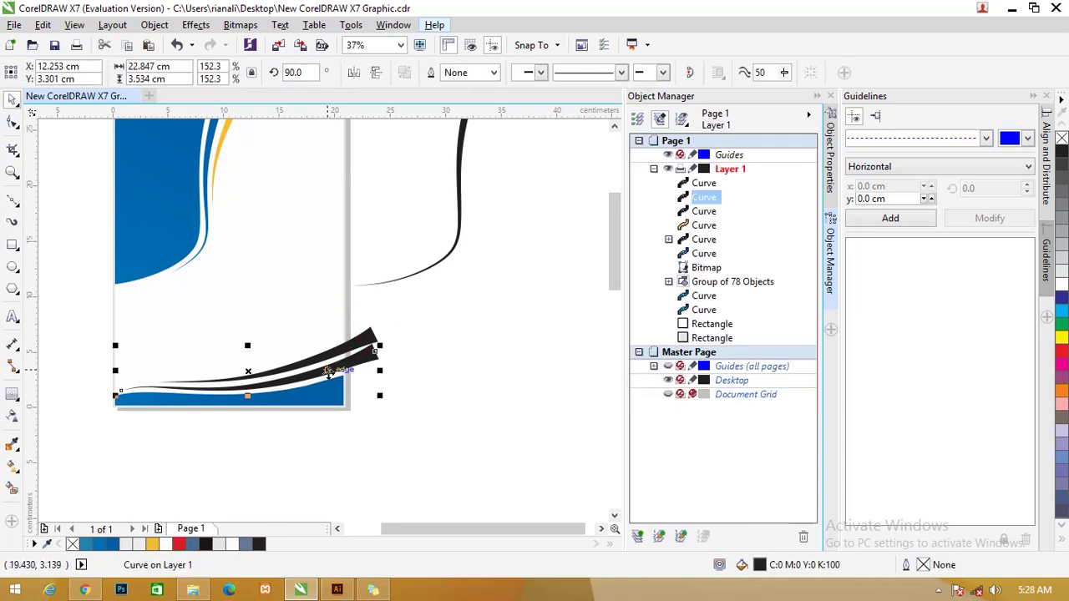
key("Delete")
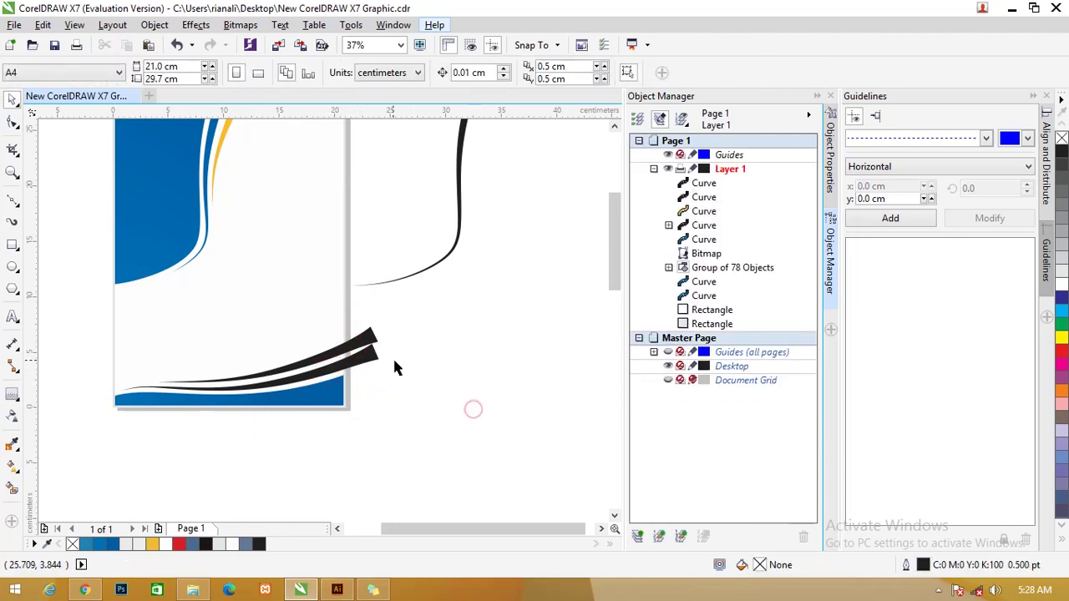
Combine the two black stroke shapes into a single curve
left_click(372, 339)
left_click(364, 359, "shift")
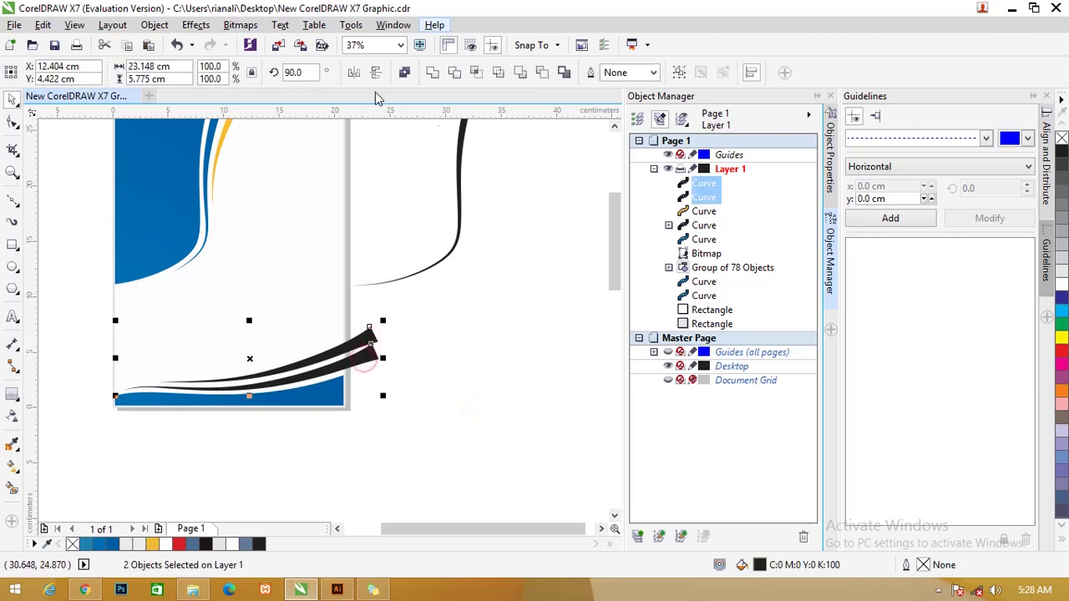
left_click(404, 74)
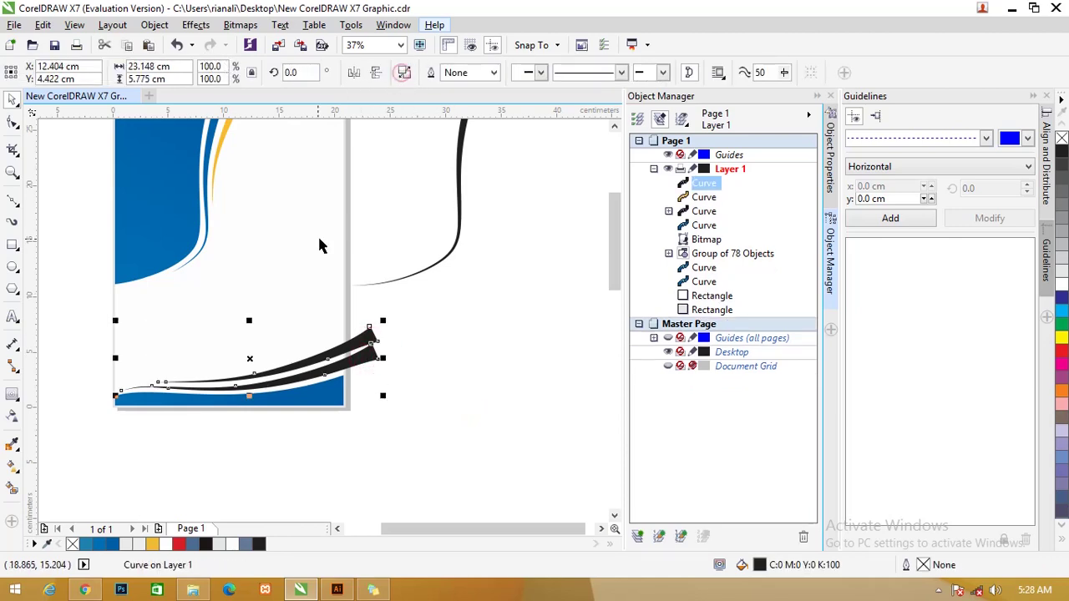
Intersect the combined black strokes with the white page rectangle to create a copy trimmed at the page edge
left_click(309, 237)
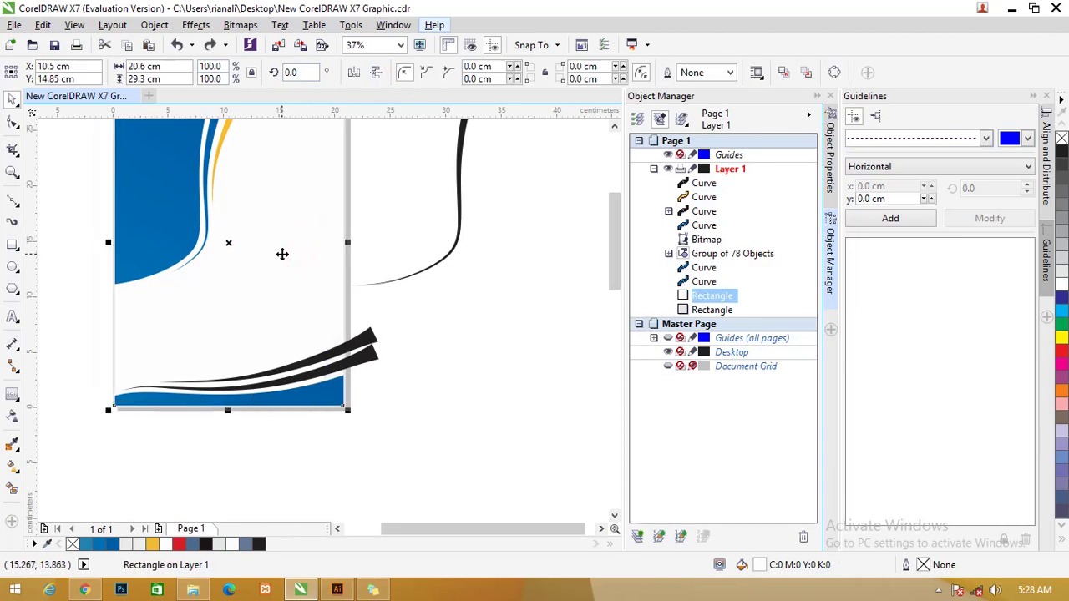
left_click(459, 351)
left_click(371, 344)
left_click(324, 281, "shift")
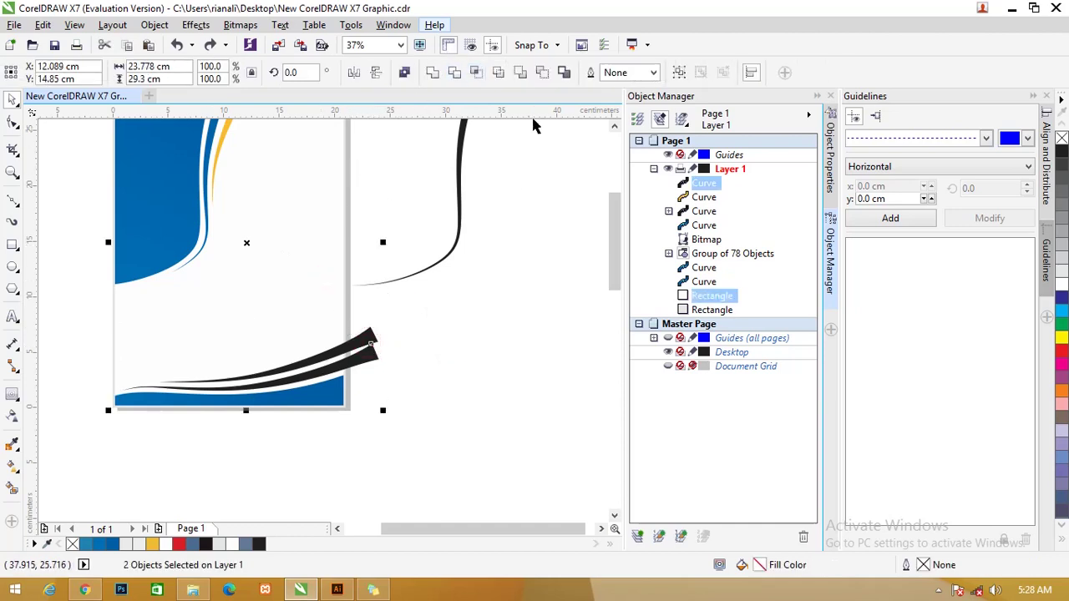
left_click(476, 73)
left_click(431, 308)
Move the original black strokes about 10 cm right and 2.7 cm down, and fill the intersected shape with blue C82 M40 Y15 K0
left_click_drag(371, 338, 485, 366)
left_click(292, 375)
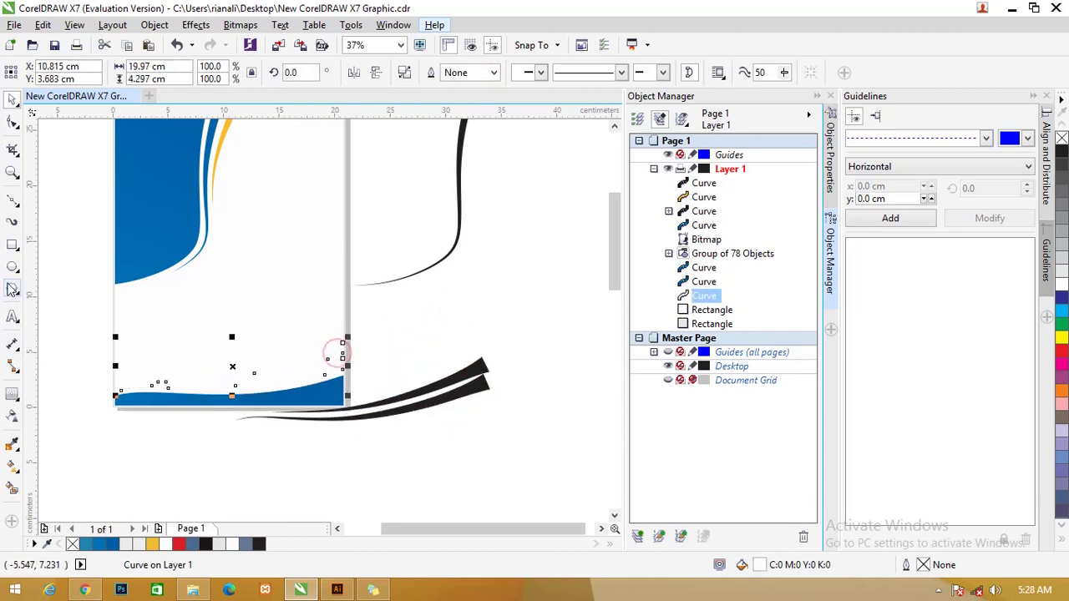
left_click(88, 543)
Delete the original combined black strokes that were moved aside
left_click(346, 461)
left_click(402, 404)
right_click(401, 403)
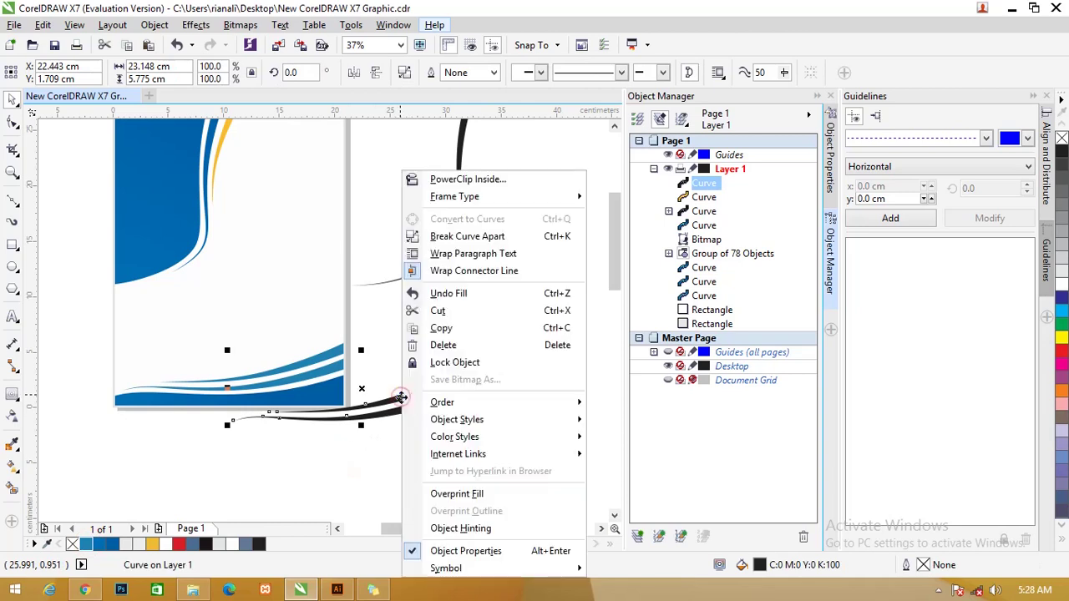
left_click(469, 7)
key("Delete")
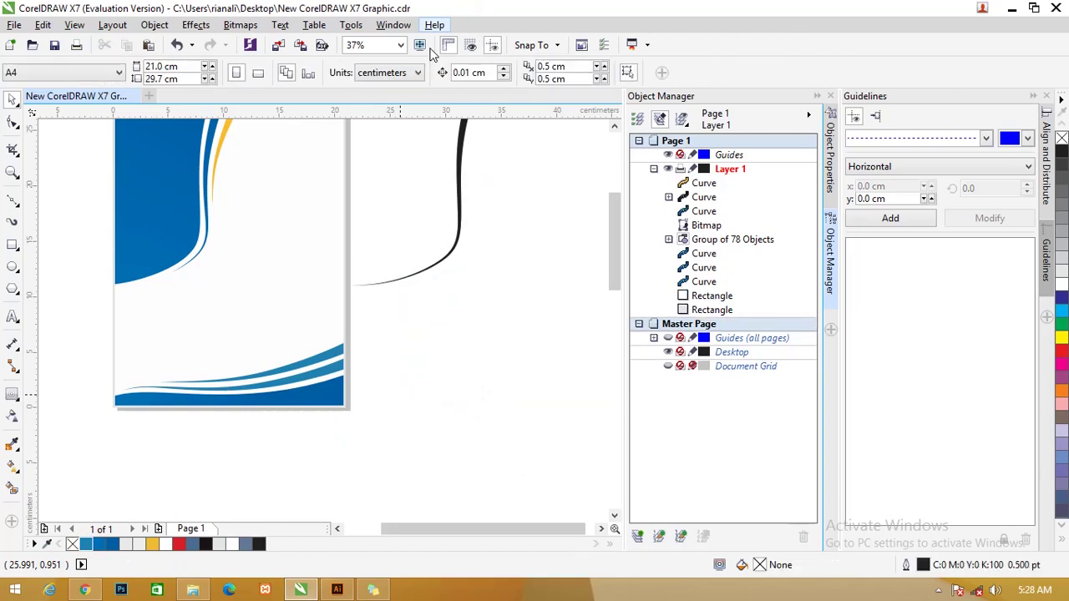
Break the blue intersected strokes apart into separate curves and select the lower one
left_click(333, 369)
right_click(331, 367)
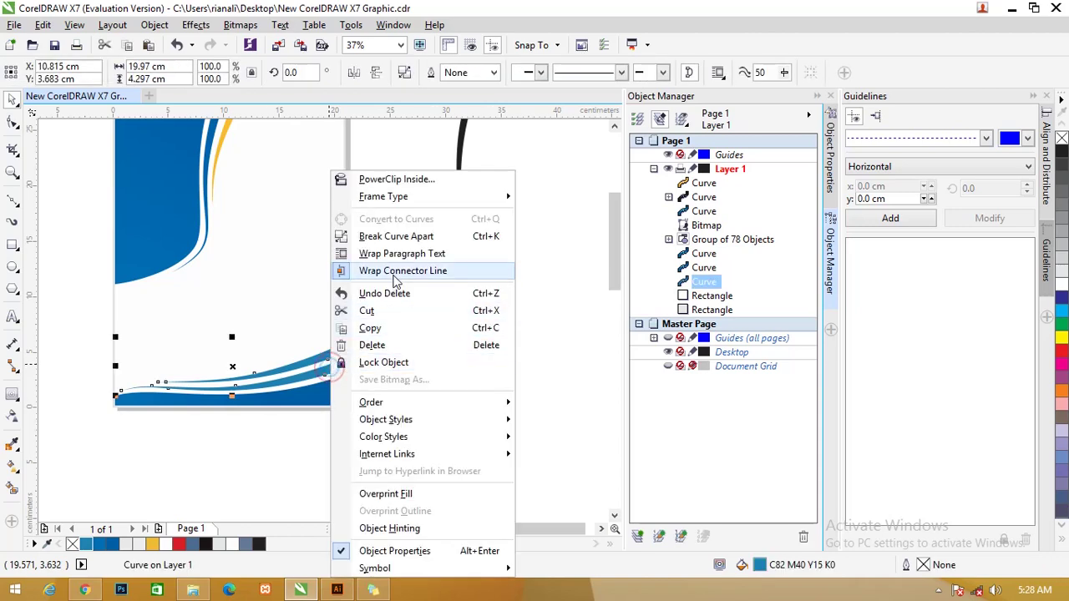
left_click(389, 236)
left_click(436, 341)
left_click(351, 357)
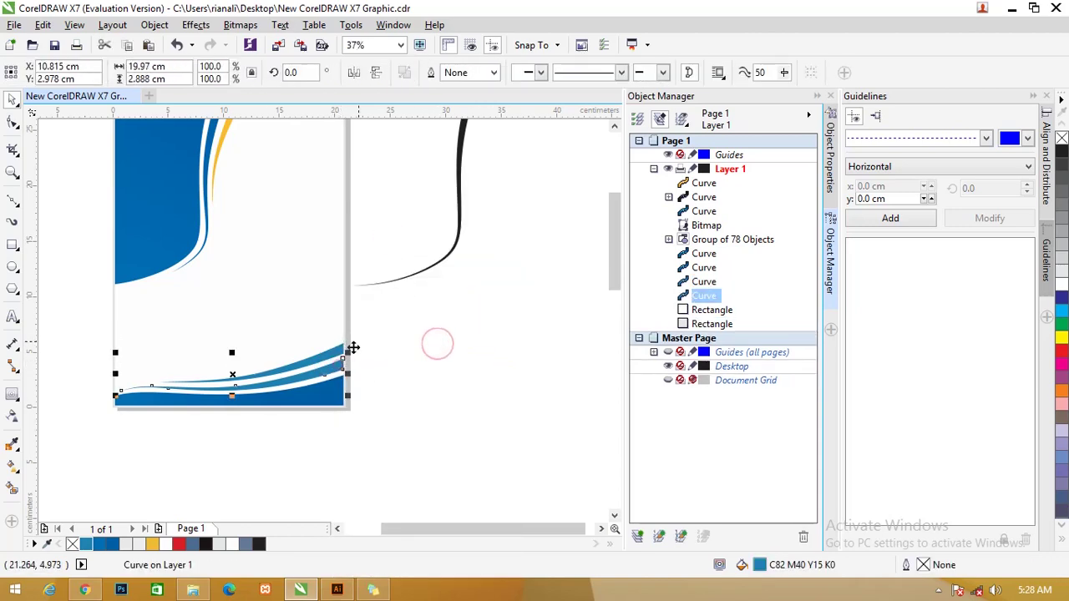
scroll(610, 267, "up", 1)
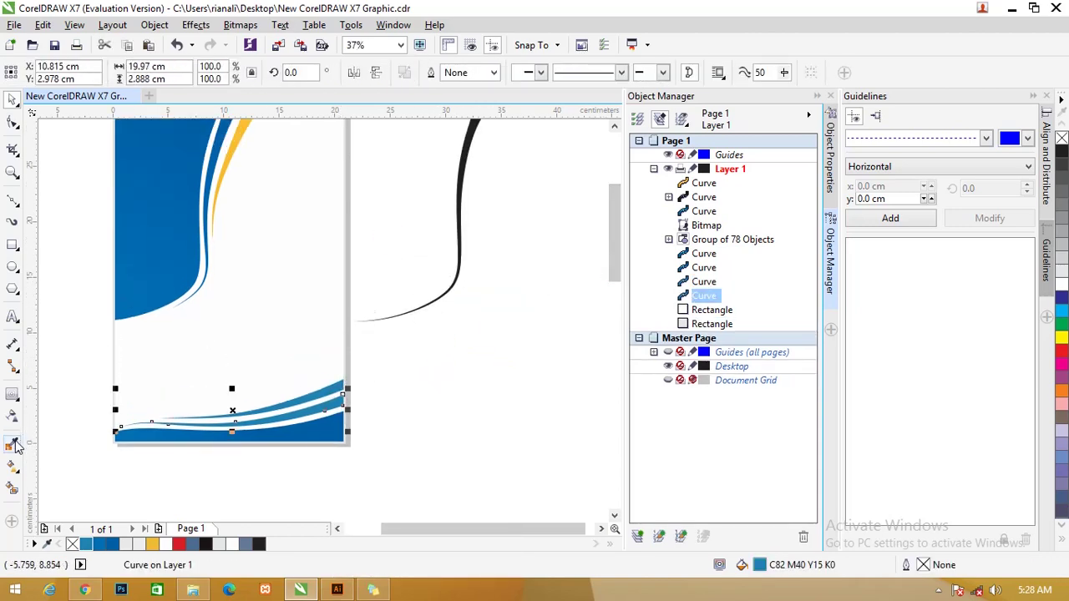
Copy the large blue shape's gradient fill onto the lower stroke at the page bottom and move the gradient's start point inward
left_click(14, 467)
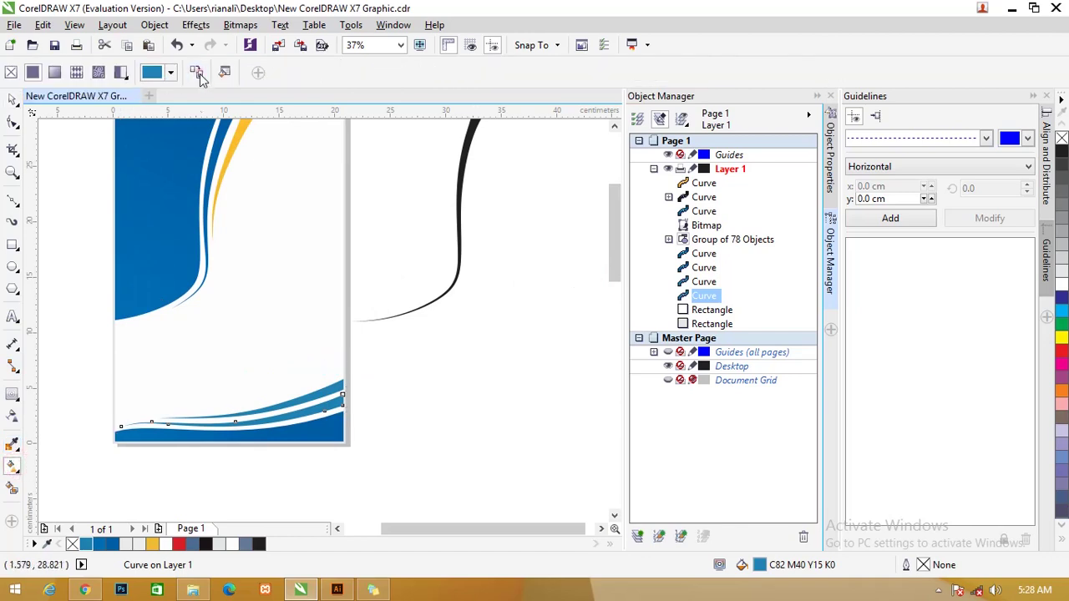
left_click(54, 72)
left_click(162, 198)
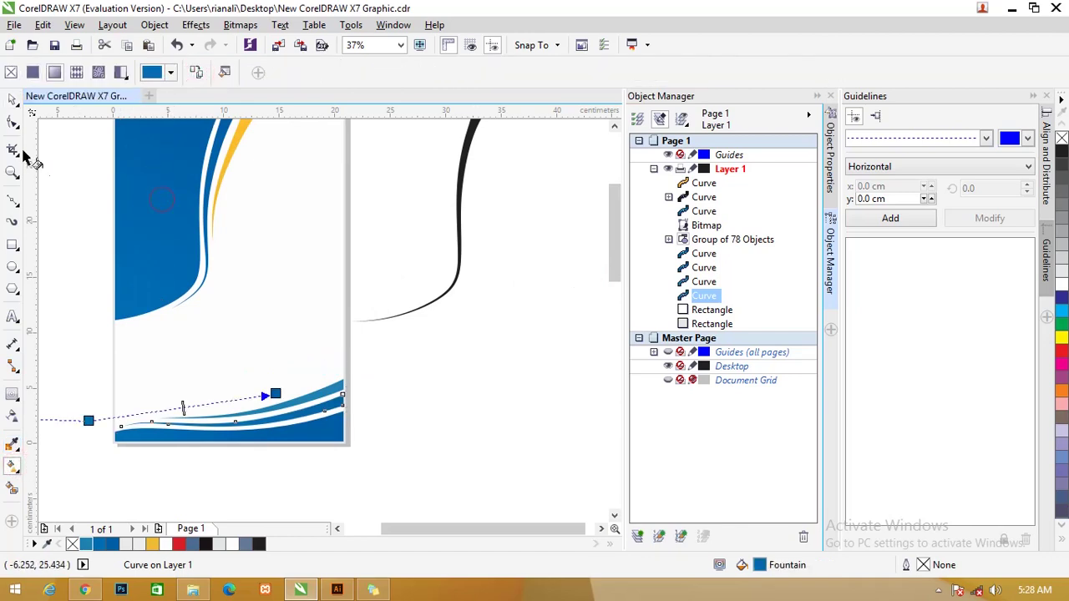
left_click_drag(88, 420, 176, 422)
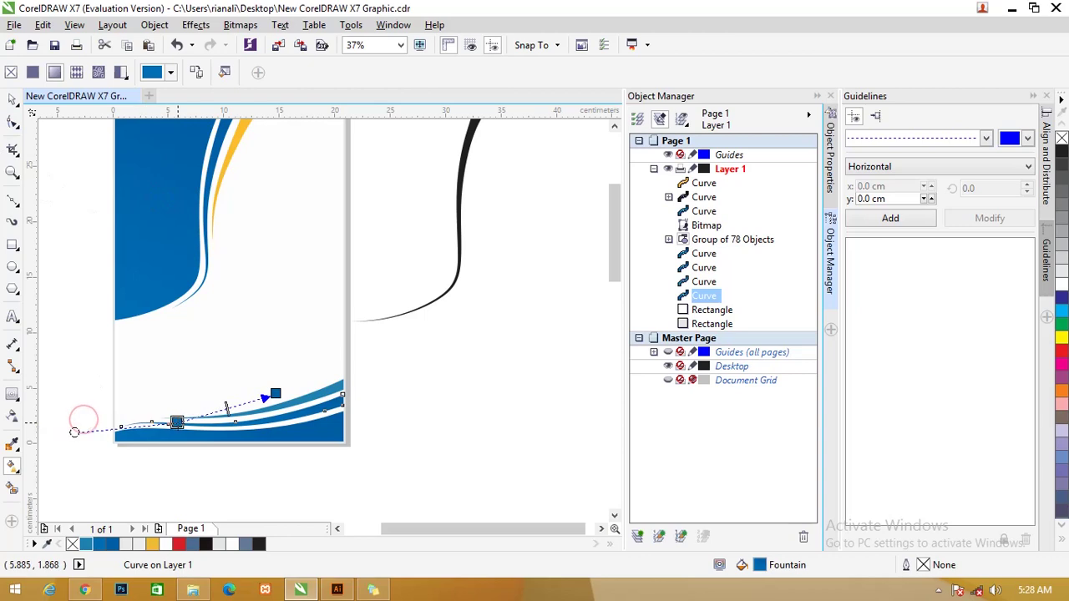
left_click(12, 98)
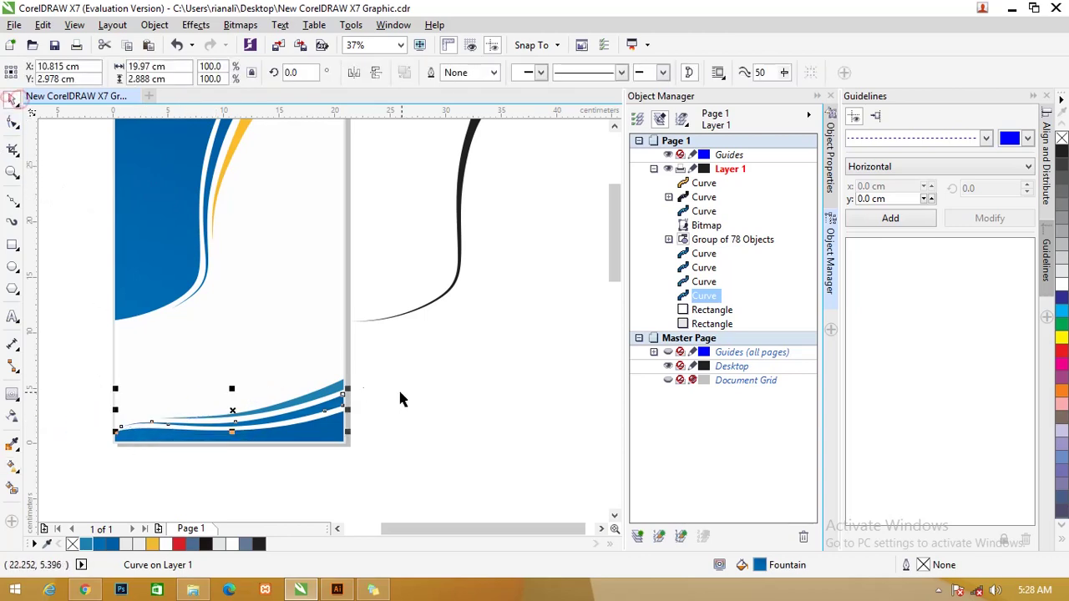
left_click(401, 392)
Copy the golden gradient from the top stroke onto the upper stroke at the page bottom and shorten the gradient's end inward
left_click(329, 397)
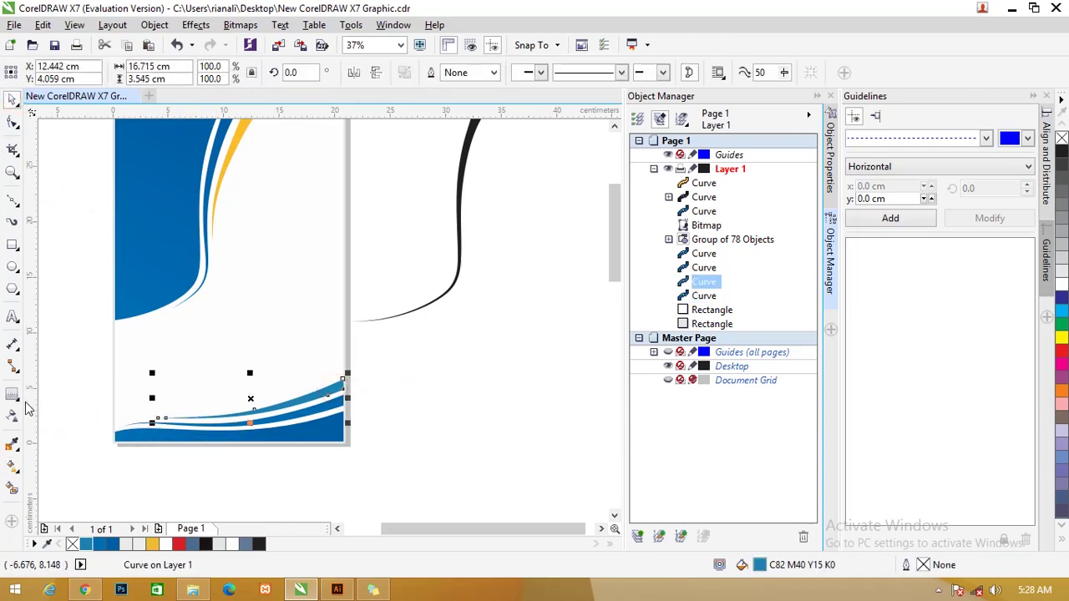
left_click(14, 467)
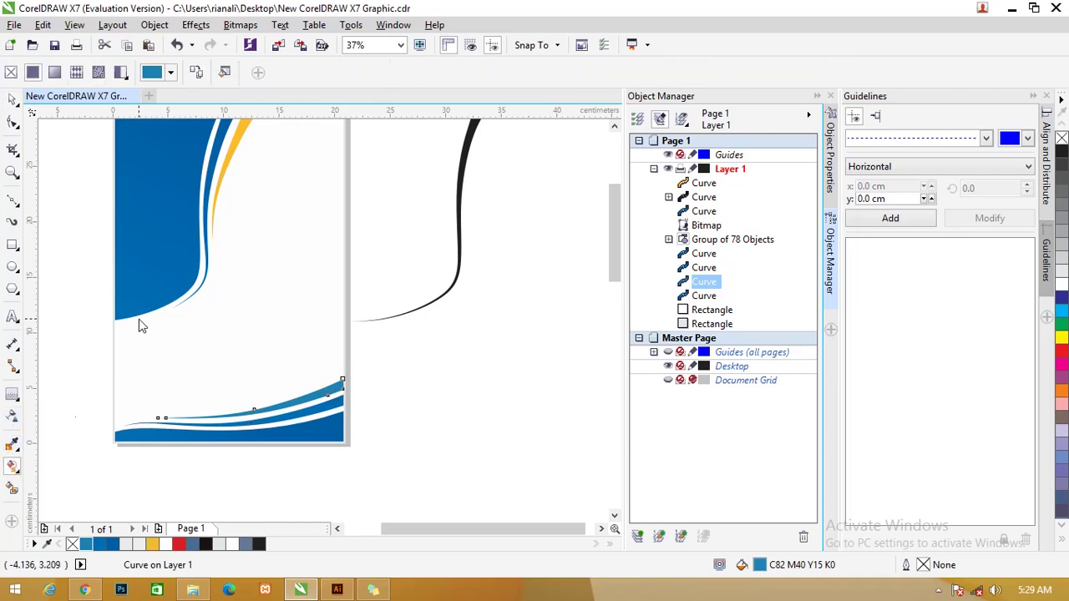
left_click(196, 72)
left_click(238, 126)
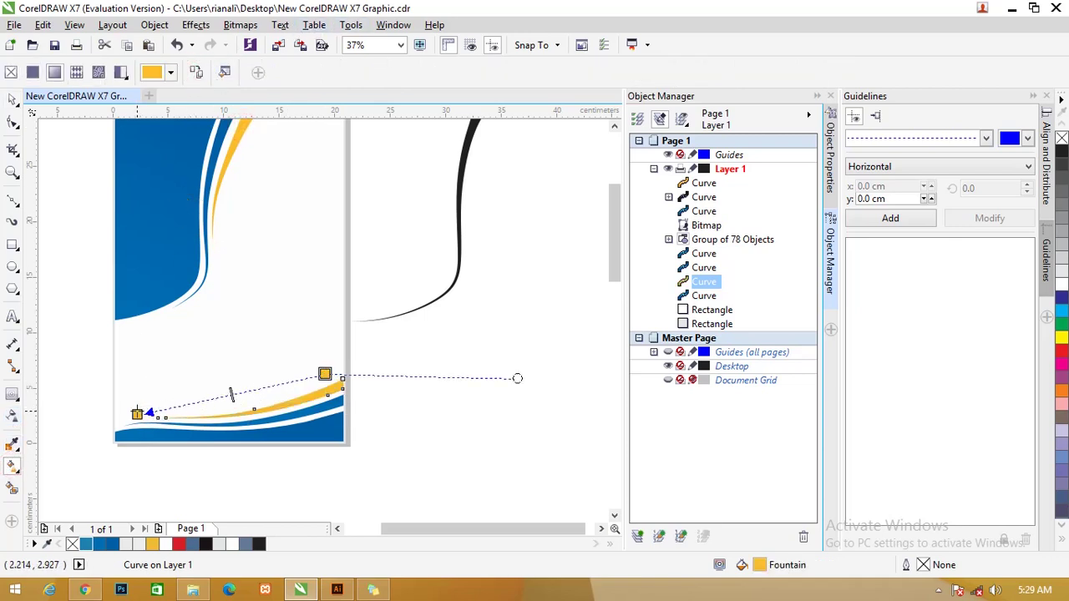
left_click_drag(138, 414, 174, 410)
left_click(12, 98)
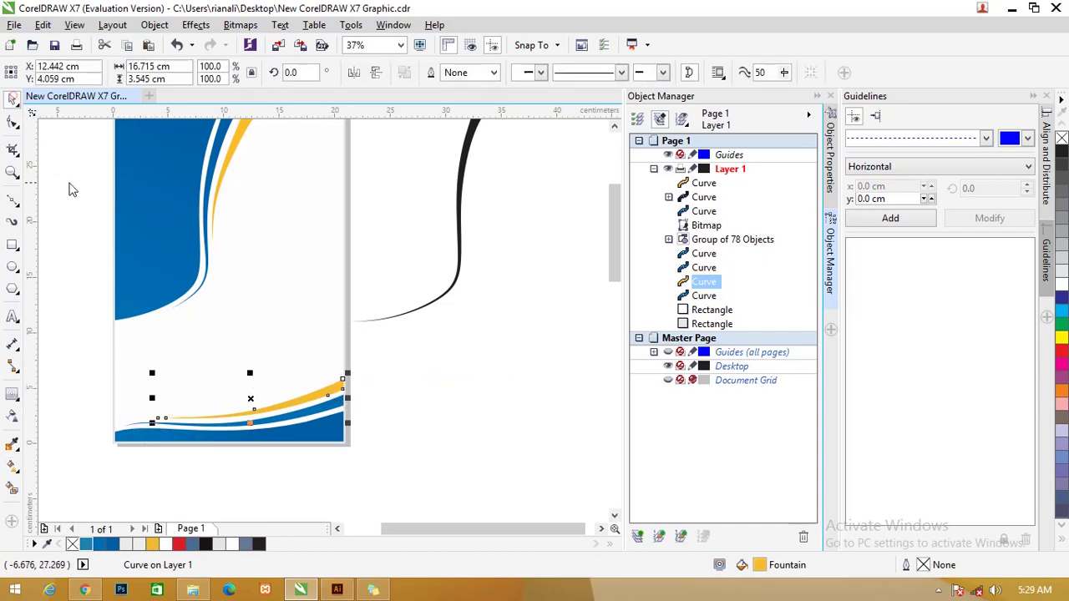
left_click(540, 377)
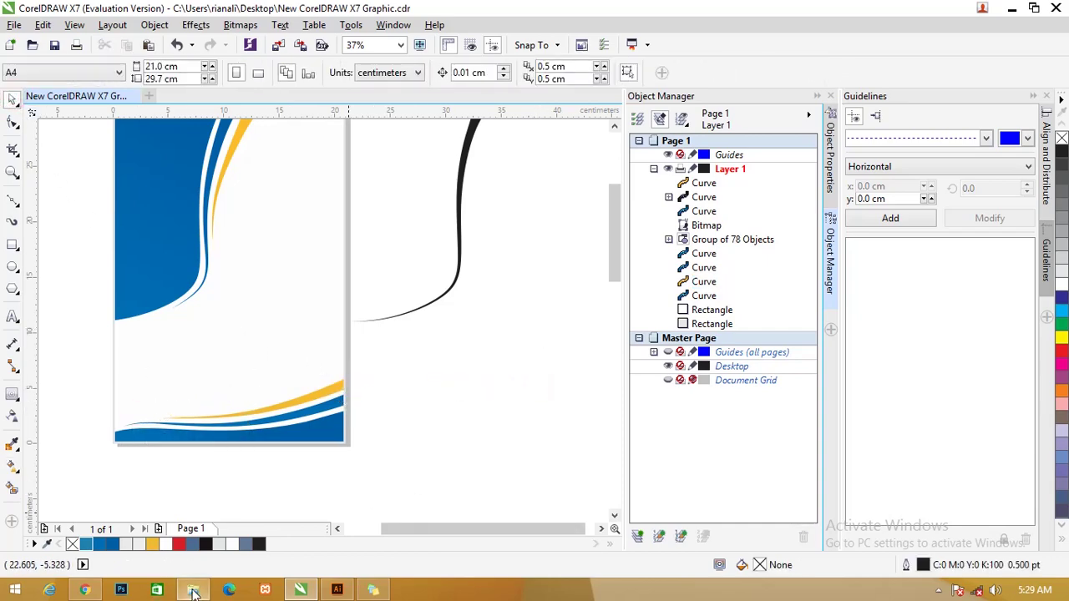
Switch to File Explorer and bring the student photo from the Pictures folder into the CorelDRAW page
left_click(193, 590)
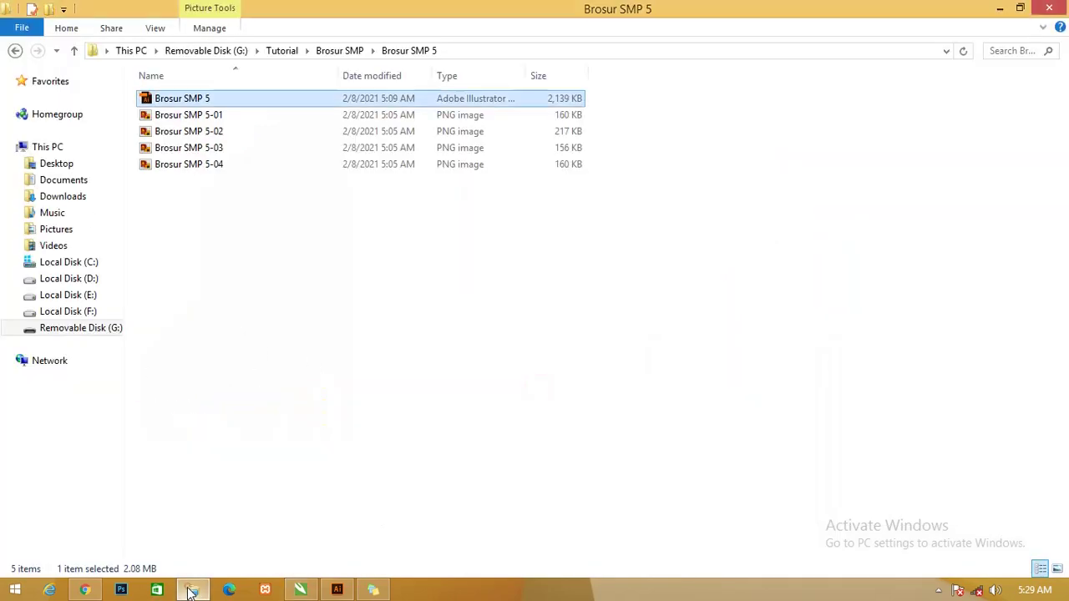
left_click(58, 230)
left_click_drag(804, 163, 312, 315)
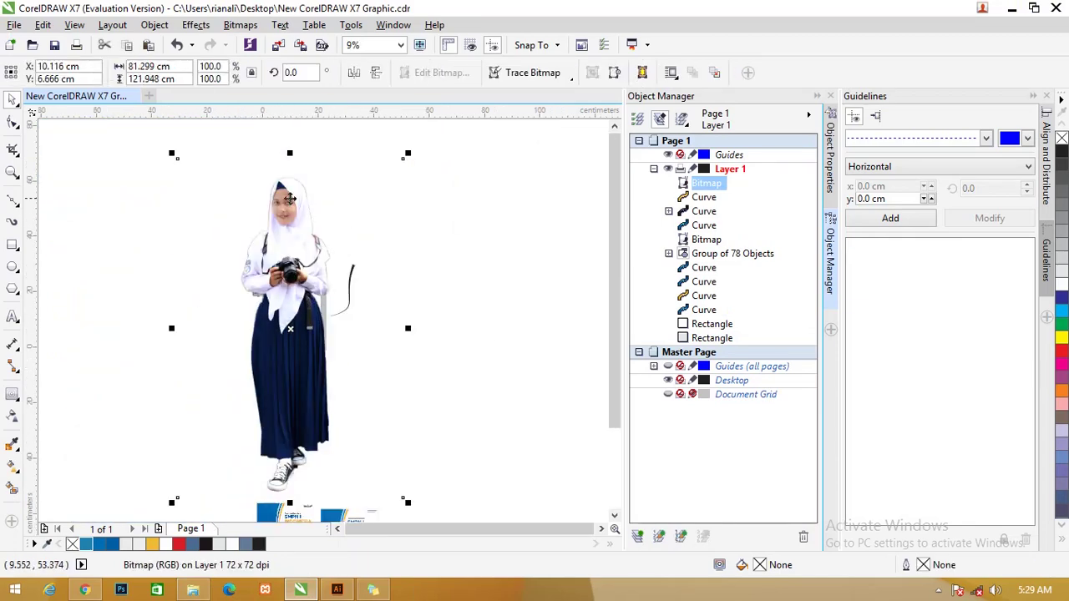
Scale the student photo to 10% and place it on the blue shape at the page's upper left
scroll(312, 210, "up", 2)
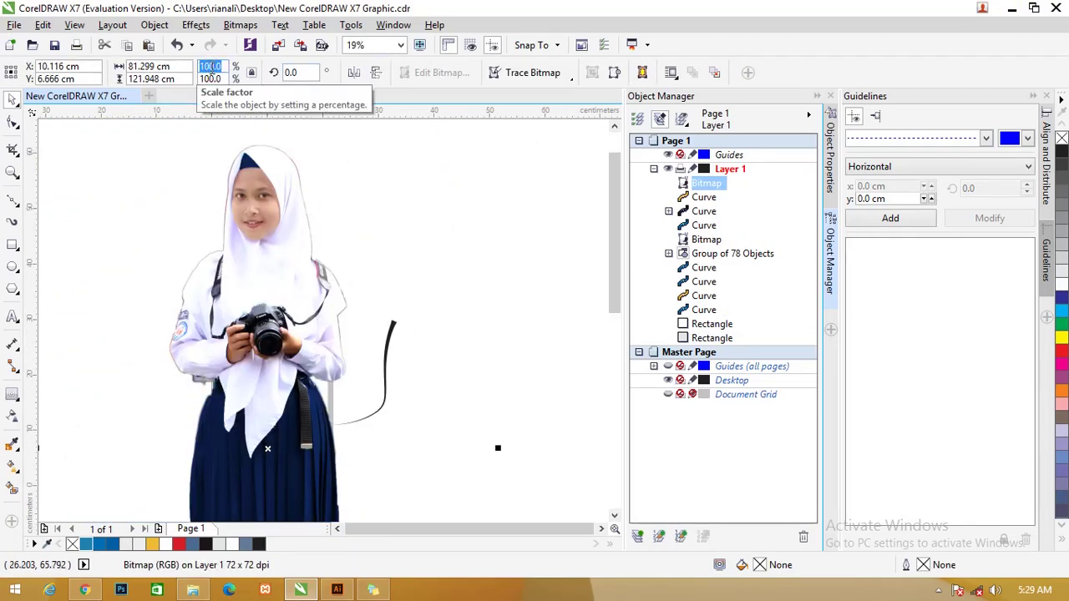
key("Return")
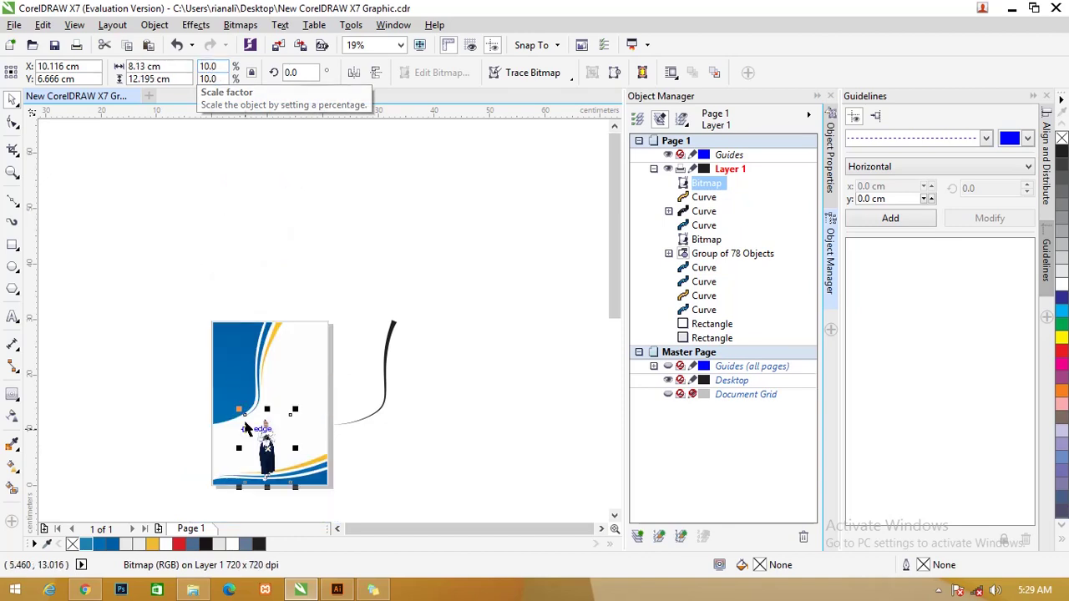
left_click_drag(238, 372, 238, 367)
key("z")
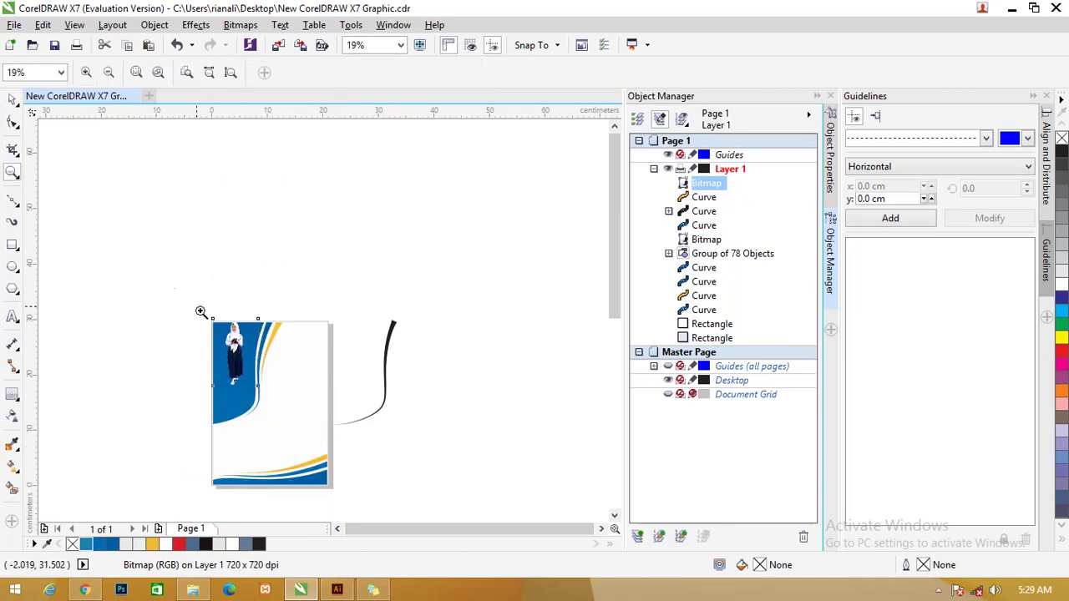
left_click_drag(179, 286, 336, 431)
left_click(13, 98)
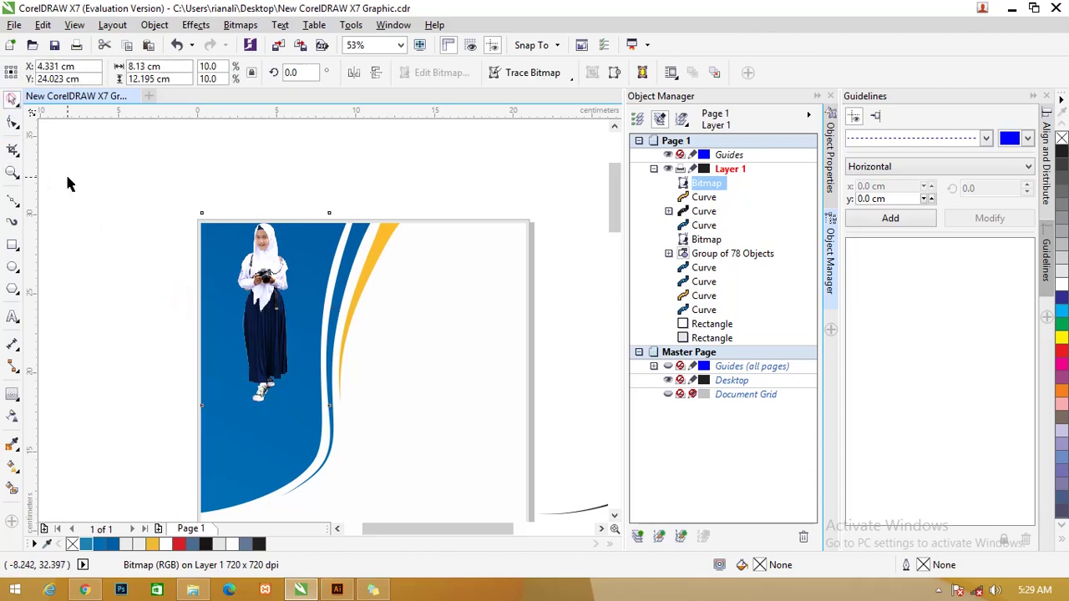
left_click(67, 175)
left_click_drag(263, 315, 258, 336)
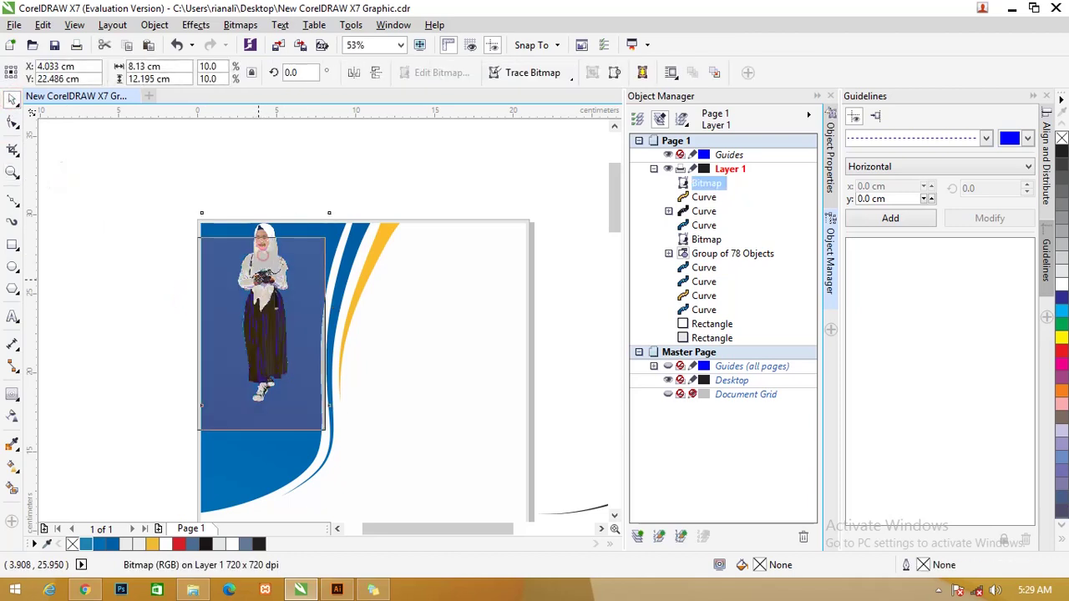
Crop the empty side margins of the student photo by moving its edge nodes inward, to about 4.8 cm wide
left_click(12, 122)
left_click_drag(131, 217, 200, 429)
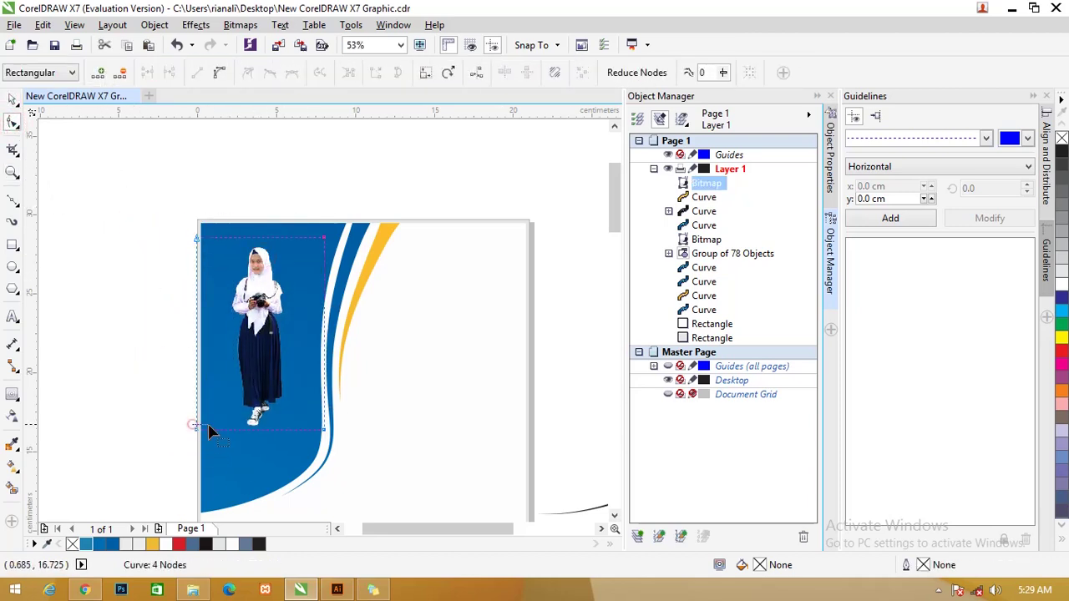
left_click_drag(150, 219, 235, 396)
left_click_drag(198, 430, 223, 429)
left_click_drag(302, 189, 298, 429)
left_click(12, 100)
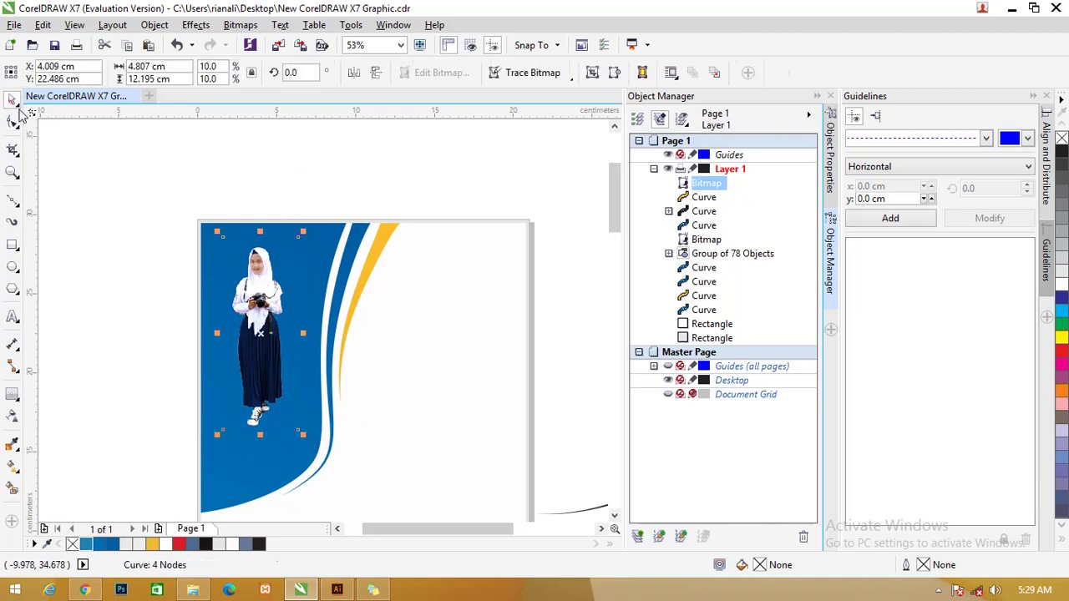
Shift the student photo about 0.5 cm left and enlarge it to about 13.5% scale within the blue shape
left_click(112, 119)
left_click(300, 333)
left_click_drag(299, 332, 293, 332)
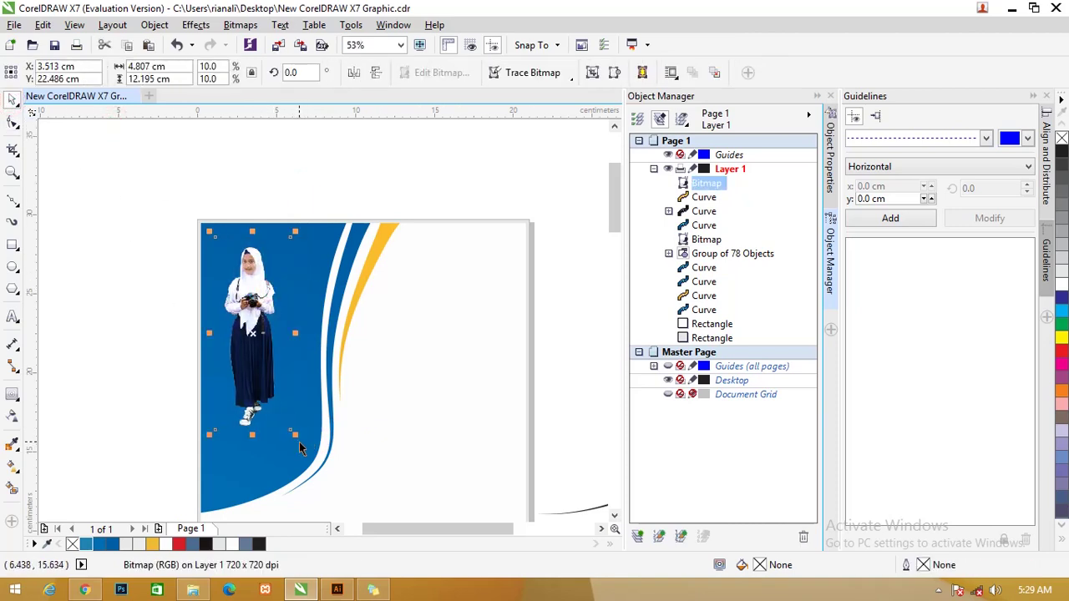
left_click_drag(295, 434, 277, 395)
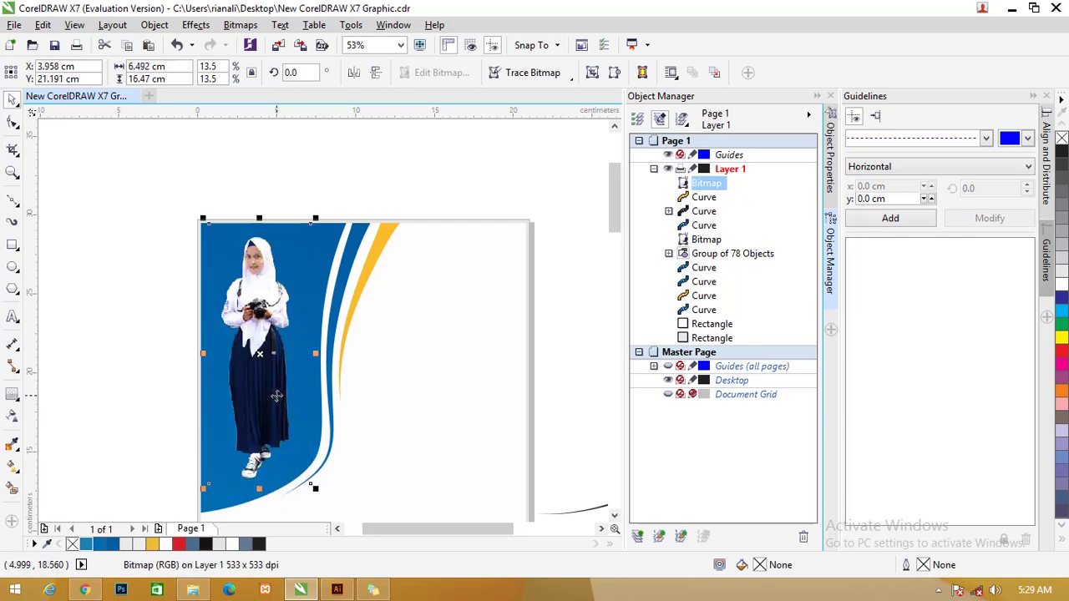
Draw a flat ellipse about 3.9 by 0.65 cm at the student's feet, filled C72 M69 Y65 K80 without an outline
left_click(12, 268)
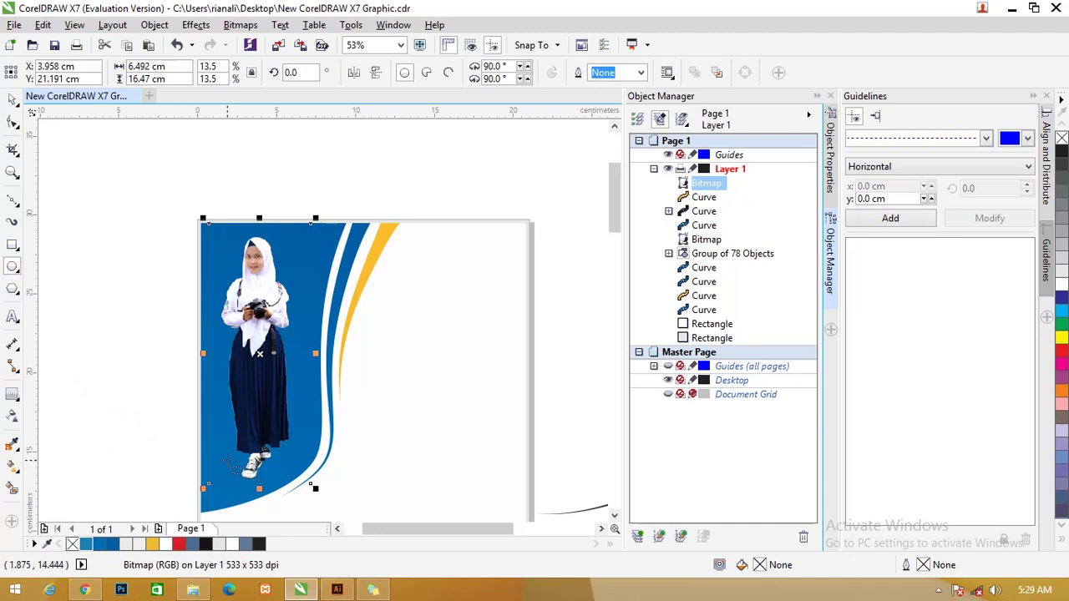
left_click_drag(219, 455, 283, 465)
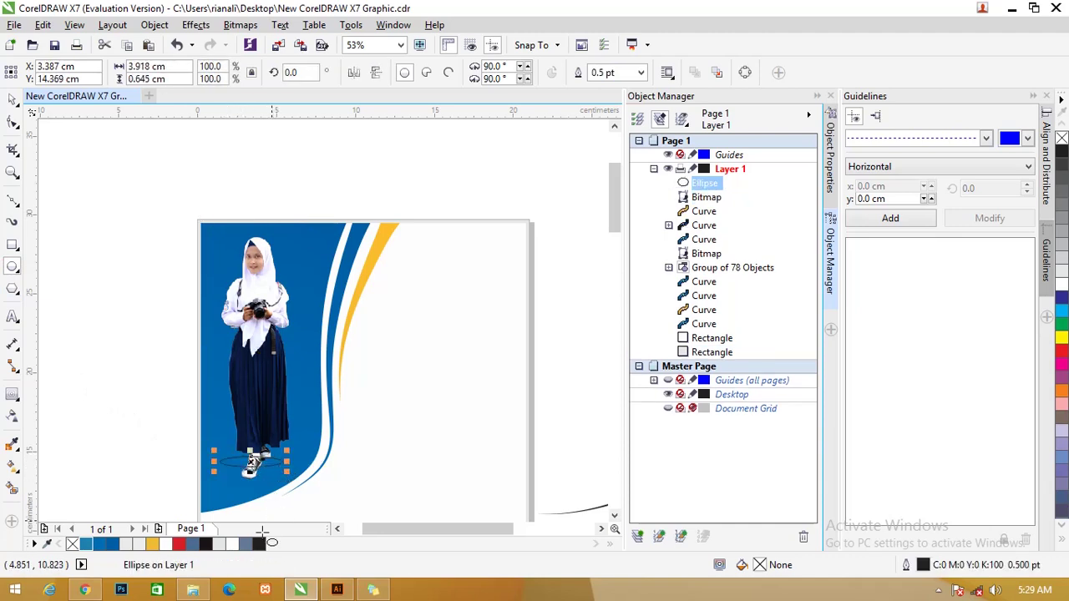
left_click(207, 544)
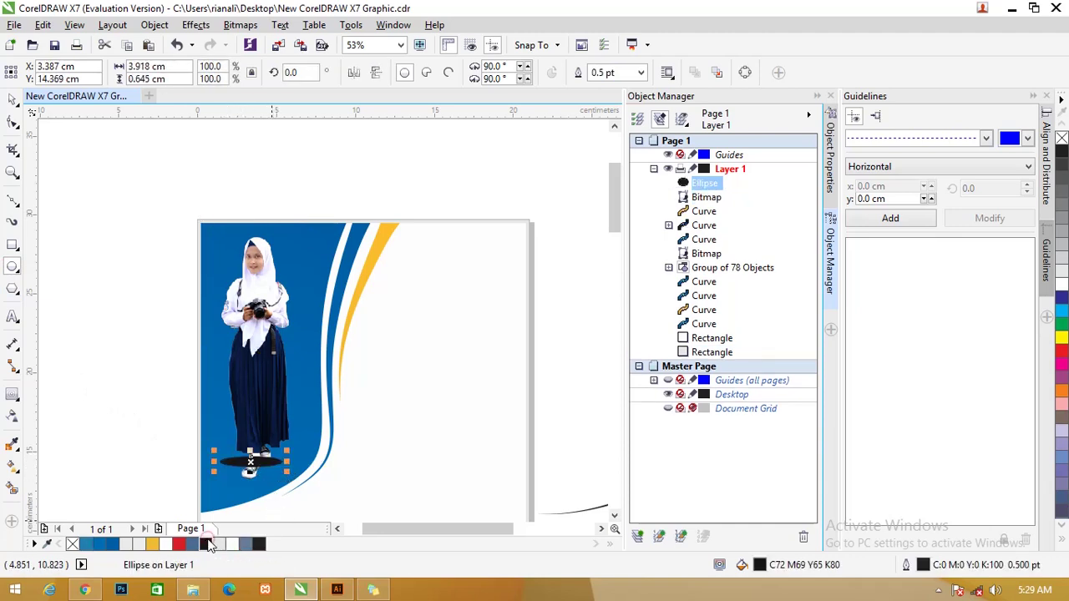
right_click(1062, 139)
Convert the dark ellipse to a 300 dpi CMYK bitmap with anti-aliasing and a transparent background
left_click(240, 24)
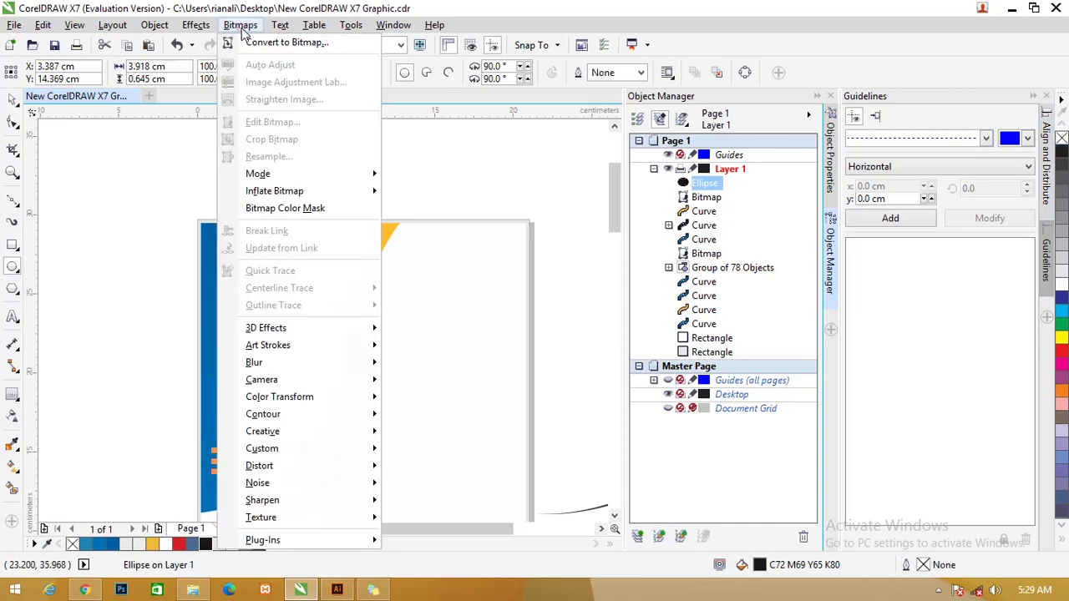
left_click(248, 44)
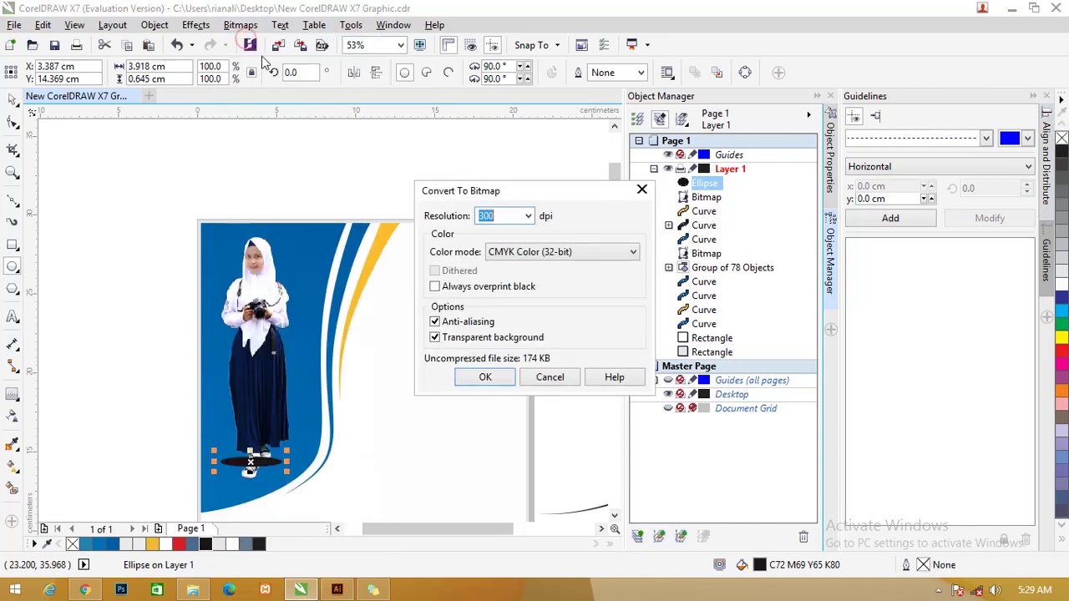
left_click(502, 378)
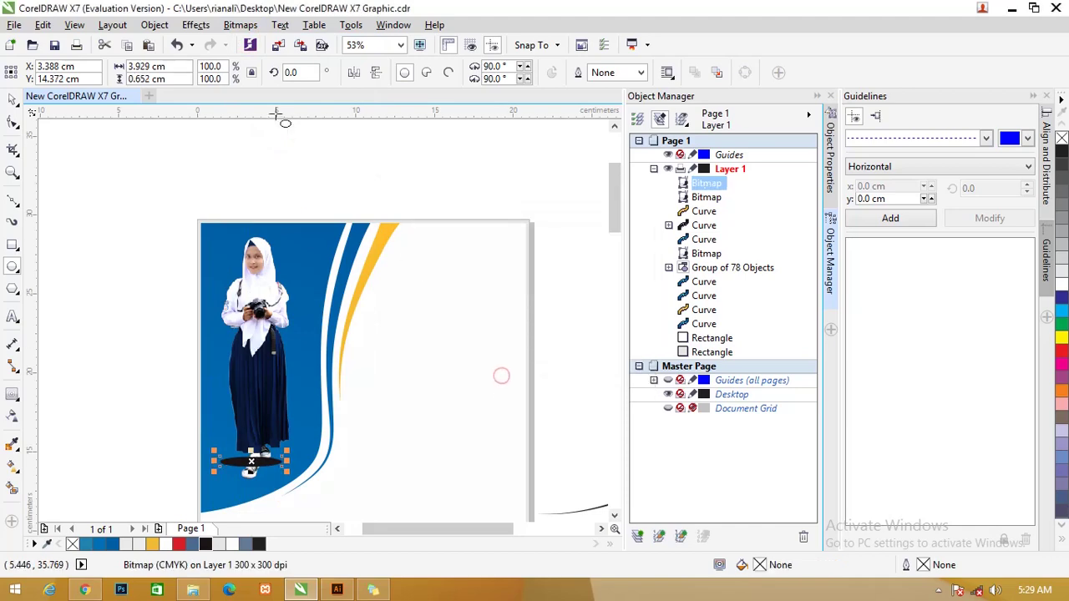
Apply a Gaussian Blur with an increased radius to the ellipse bitmap to make it a soft shadow
left_click(208, 28)
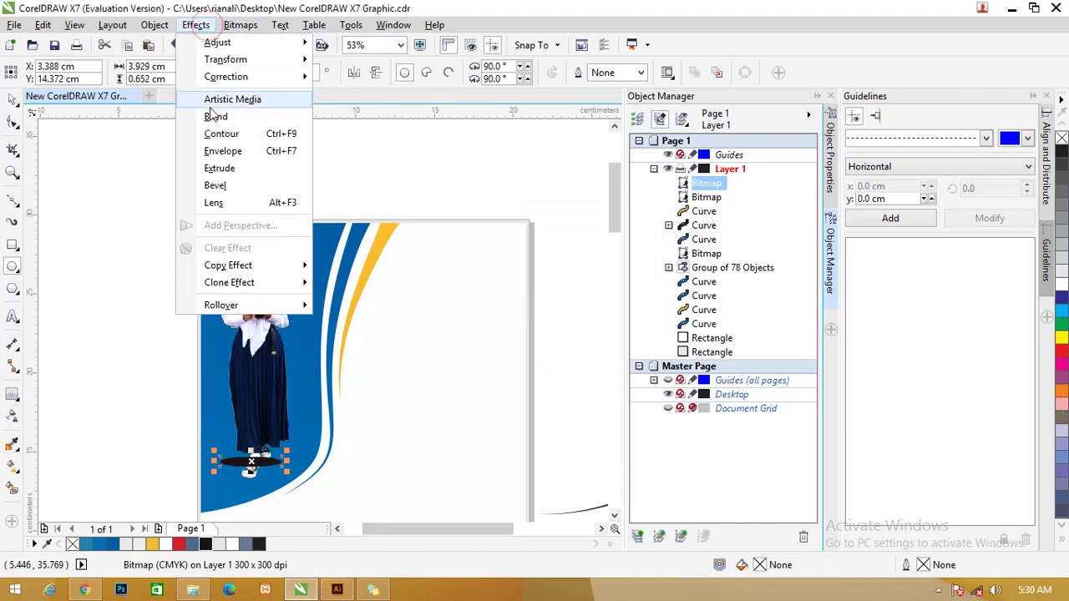
left_click(240, 24)
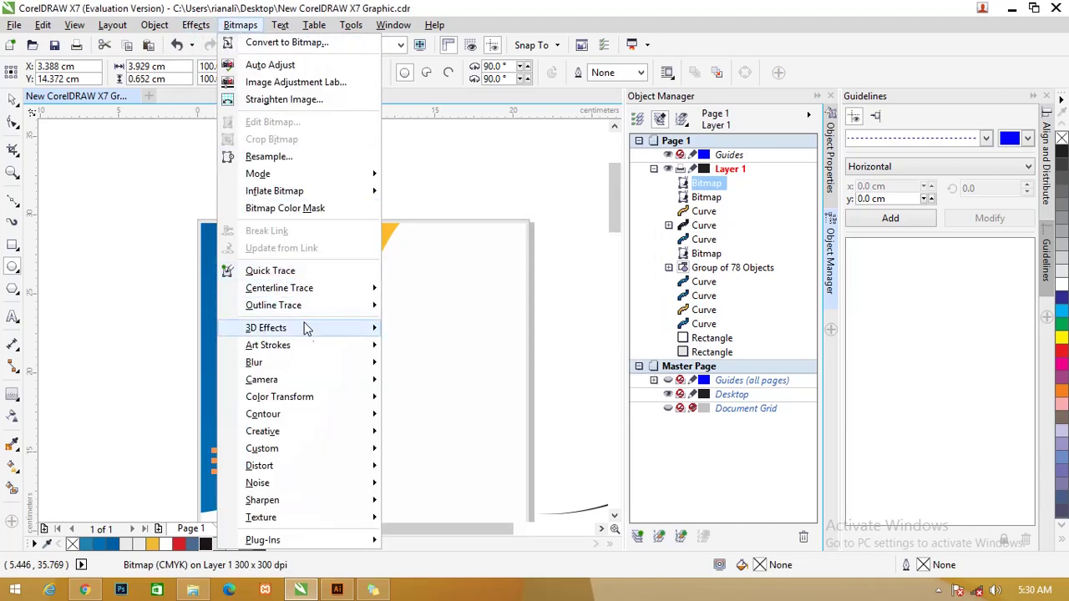
left_click(313, 361)
left_click(418, 382)
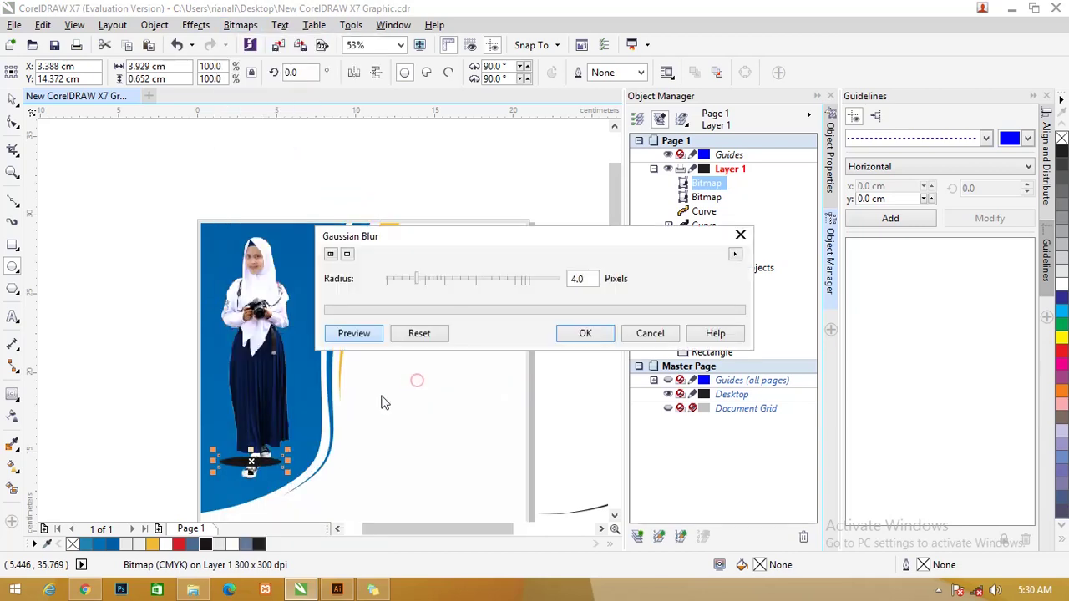
left_click_drag(418, 278, 447, 278)
left_click(586, 333)
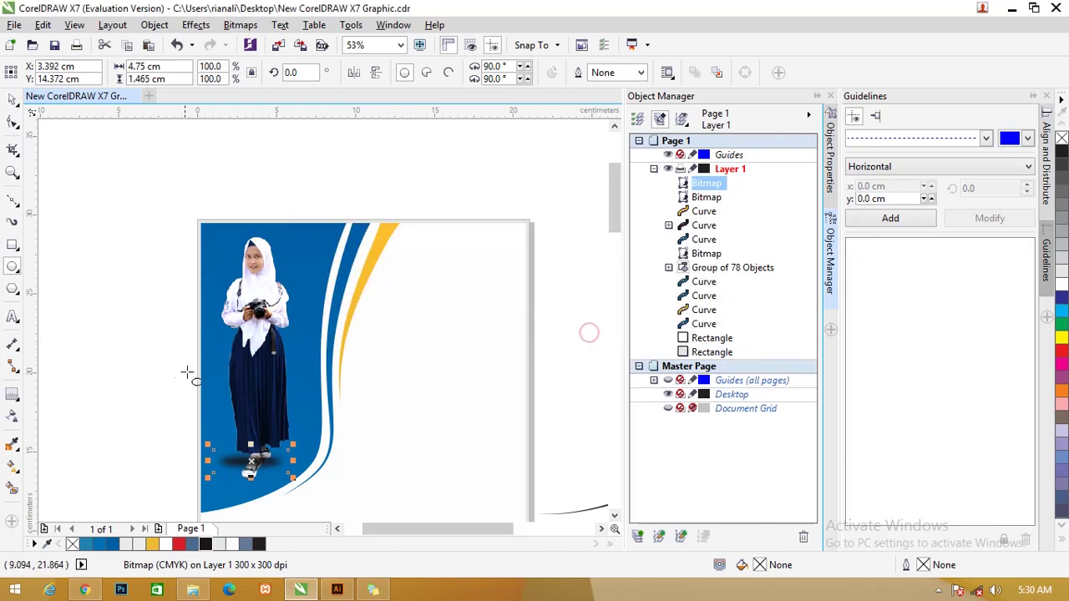
Apply a uniform transparency of 50 to the blurred shadow bitmap
left_click(15, 416)
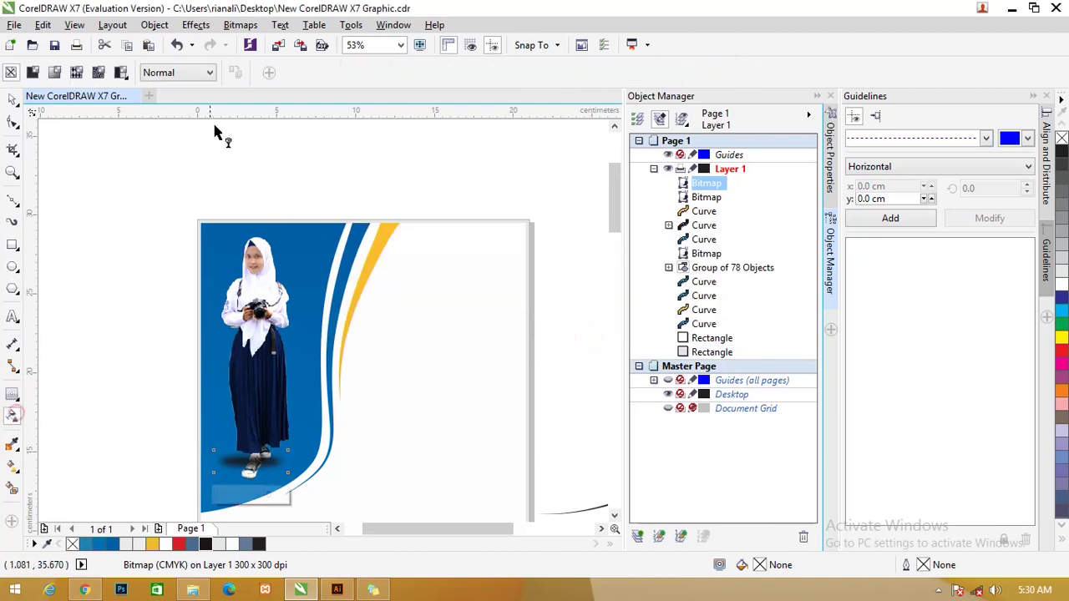
left_click(34, 74)
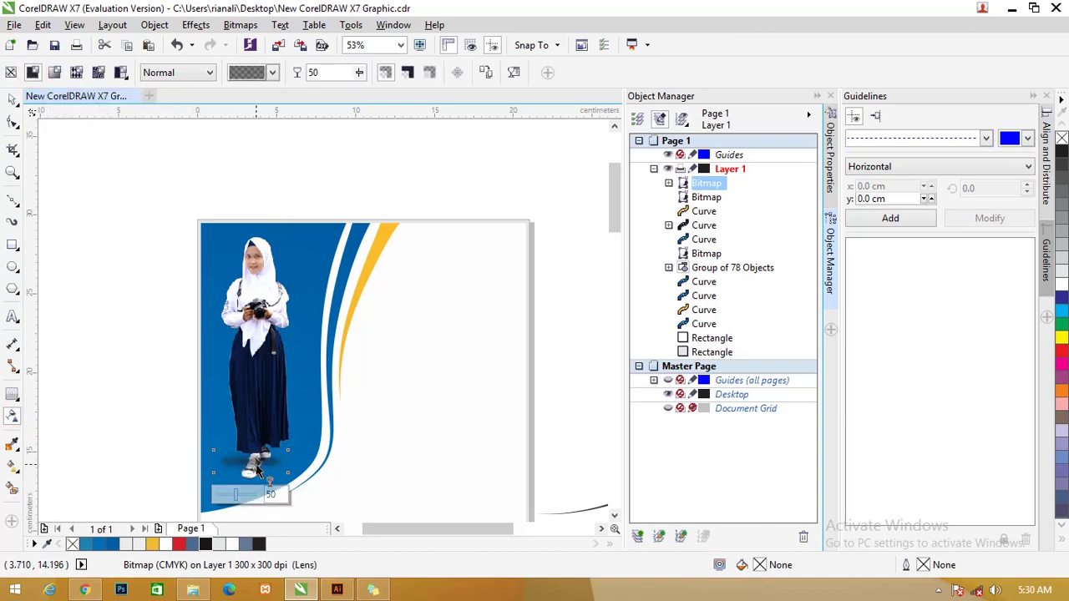
left_click(10, 99)
left_click(96, 275)
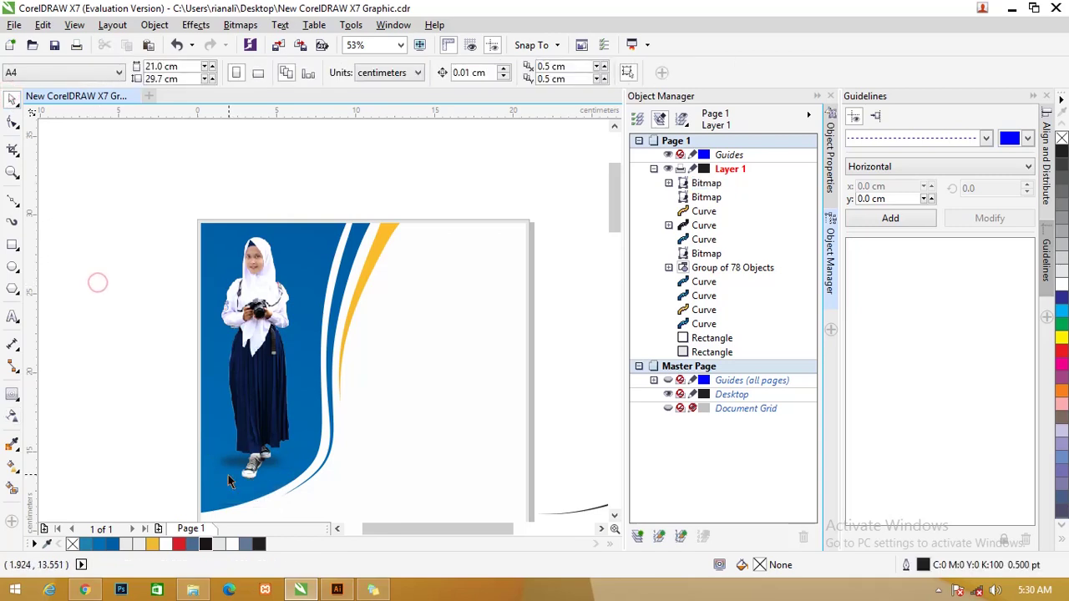
Move the shadow about 0.8 cm down under the student's shoes and bring the student photo in front of it
left_click_drag(248, 461, 249, 469)
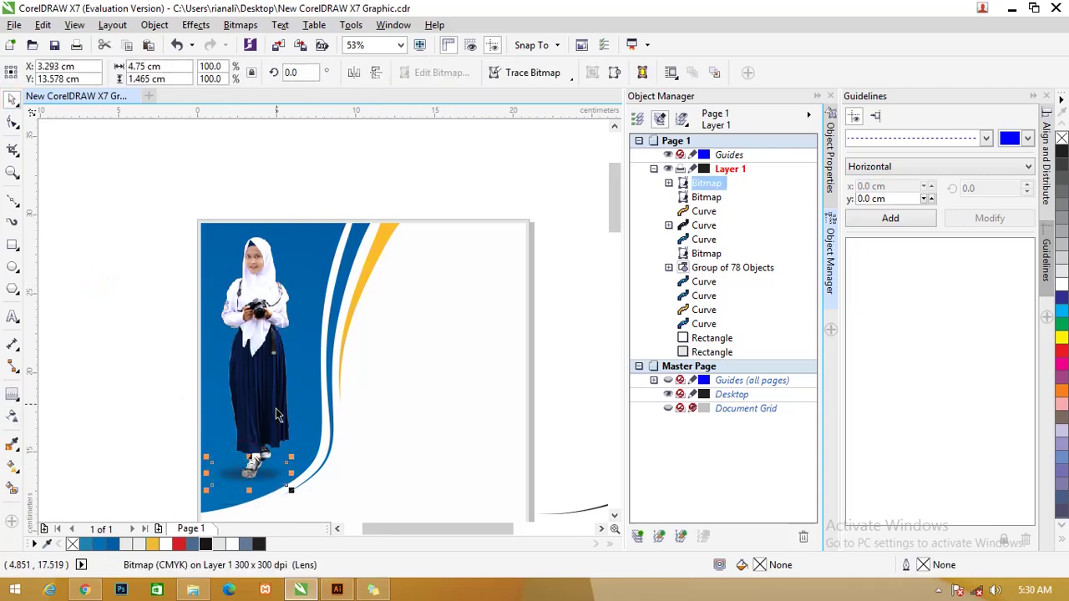
left_click(267, 344)
key("ctrl+Page_Up")
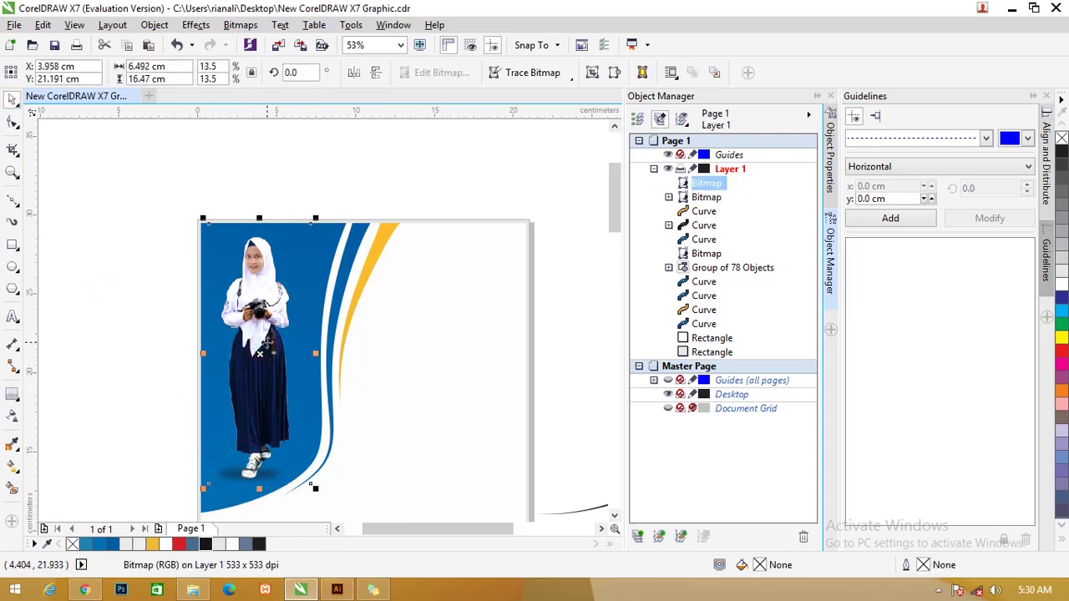
Move the student photo about 0.5 cm down so that the shoes sit on the shadow
left_click_drag(260, 353, 260, 361)
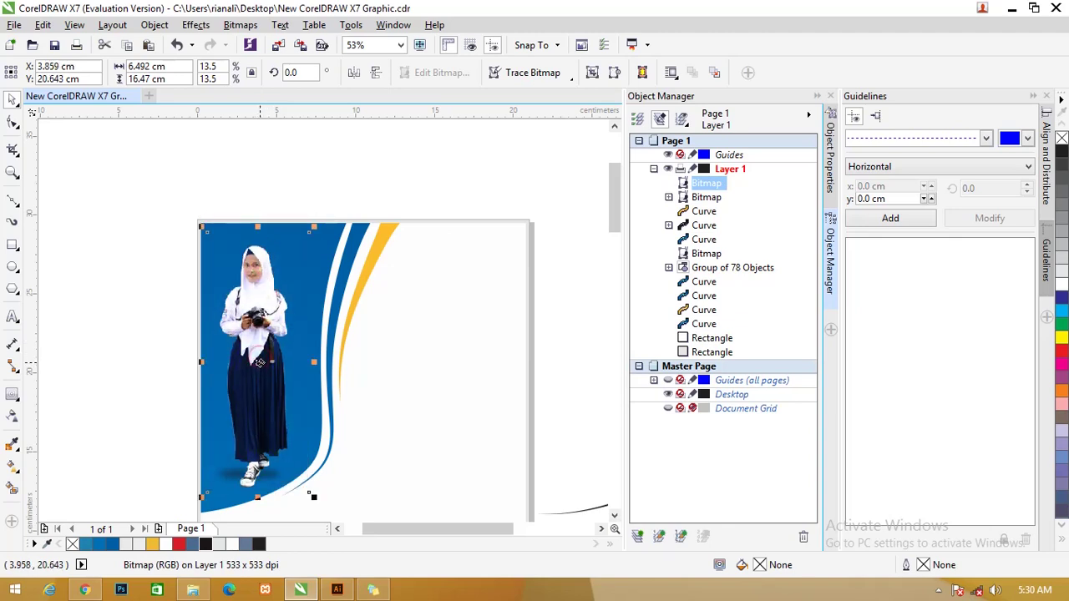
left_click(331, 159)
mouse_move(614, 192)
left_mouse_down()
mouse_move(615, 225)
mouse_move(610, 194)
left_mouse_up()
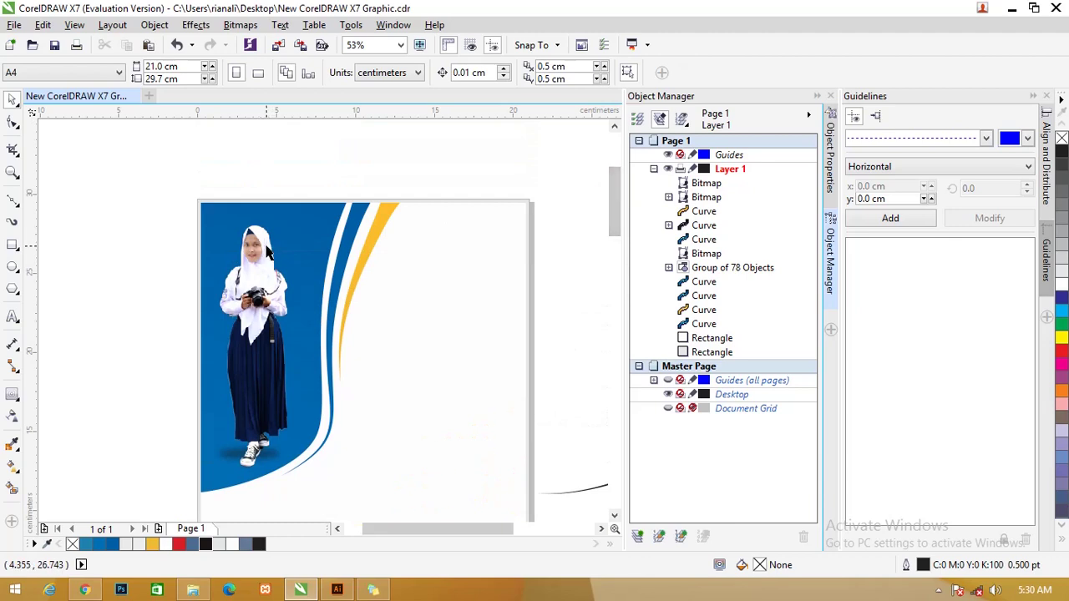
scroll(265, 247, "down", 2)
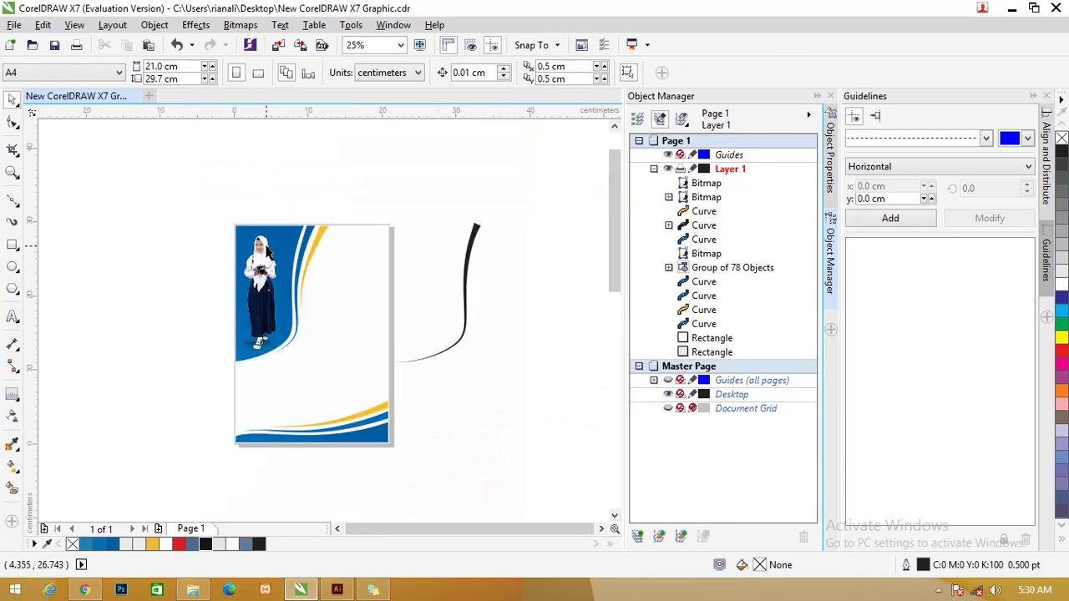
left_click(327, 281)
scroll(327, 280, "up", 1)
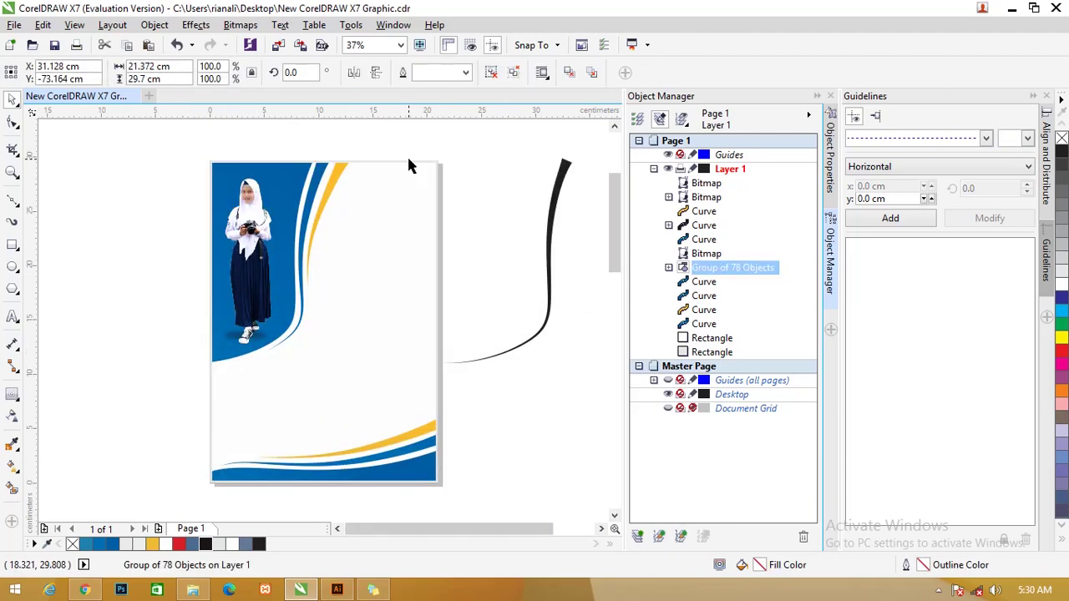
Draw a straight 2-Point Line rising diagonally across the page below the photo, extending past both page sides
left_click(13, 202)
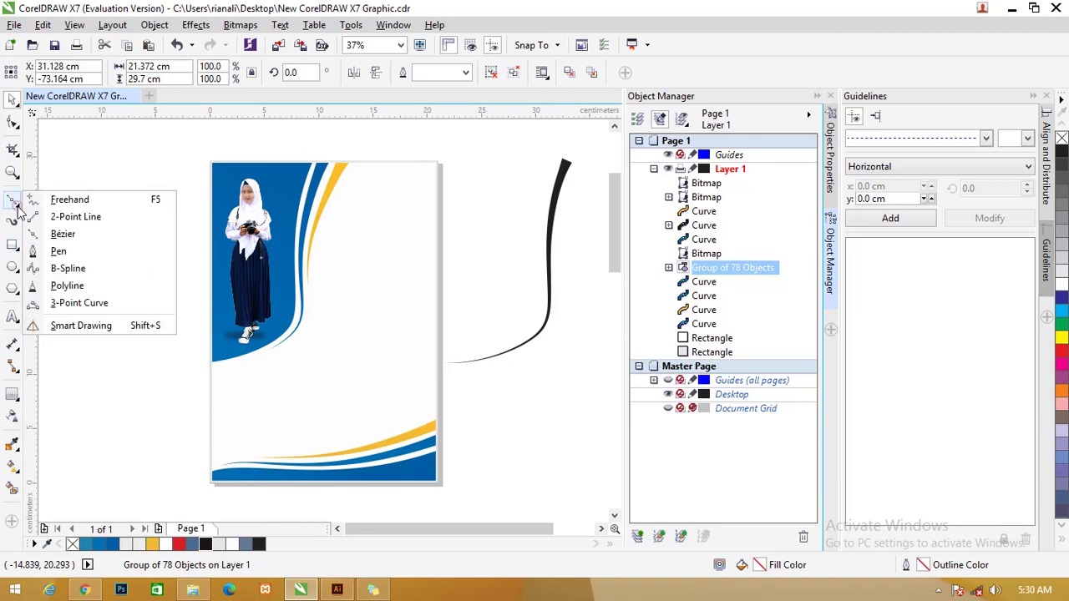
left_click(76, 217)
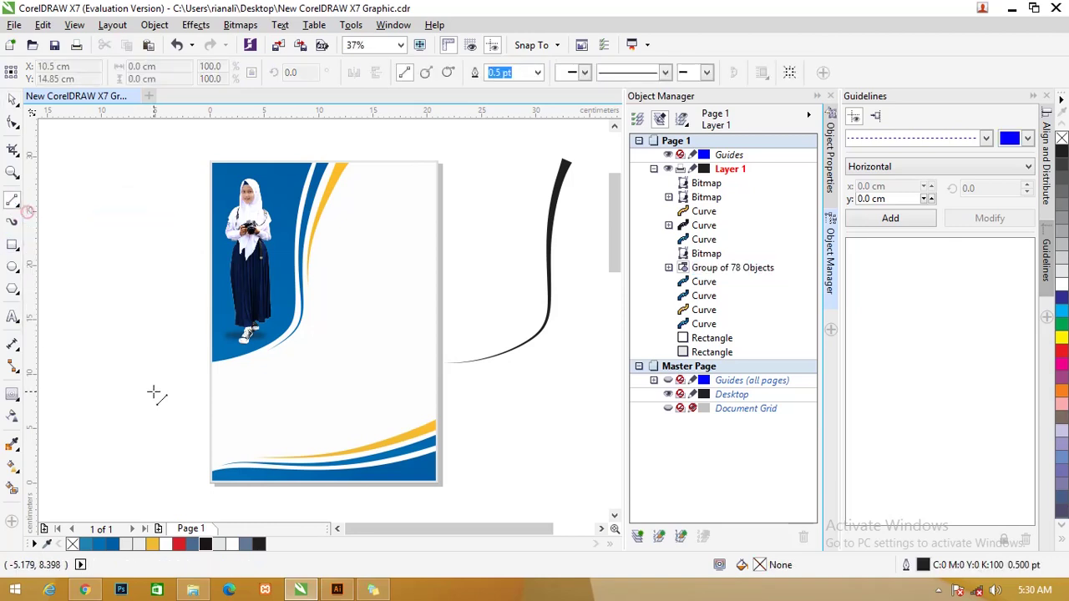
left_click_drag(189, 399, 526, 280)
Convert the diagonal line to a curve, bend it into a gentle S-shape and pull its upper end slightly inward and down
left_click(13, 122)
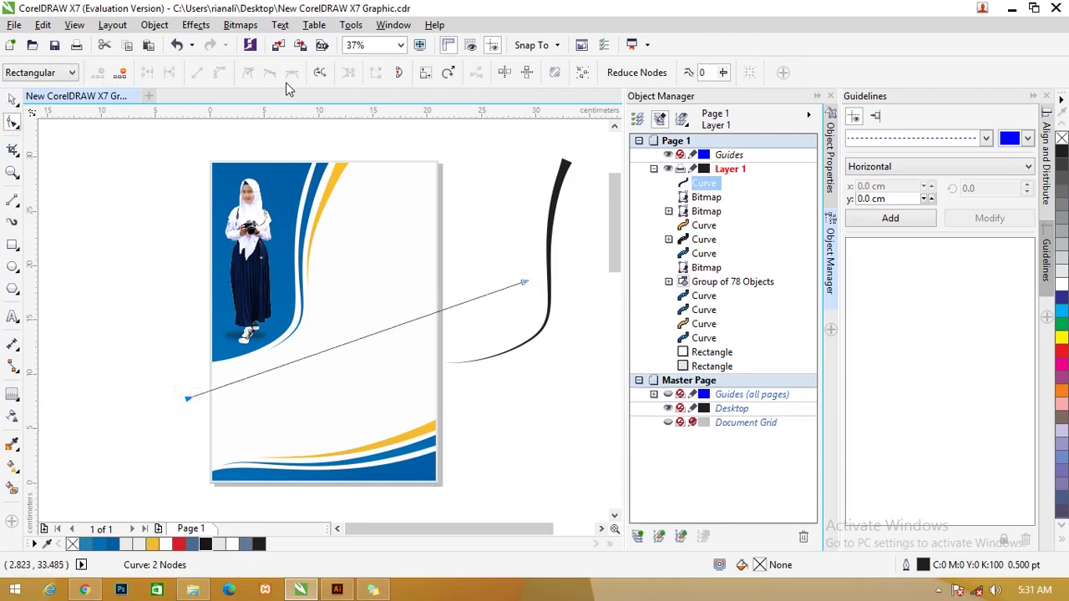
left_click(219, 73)
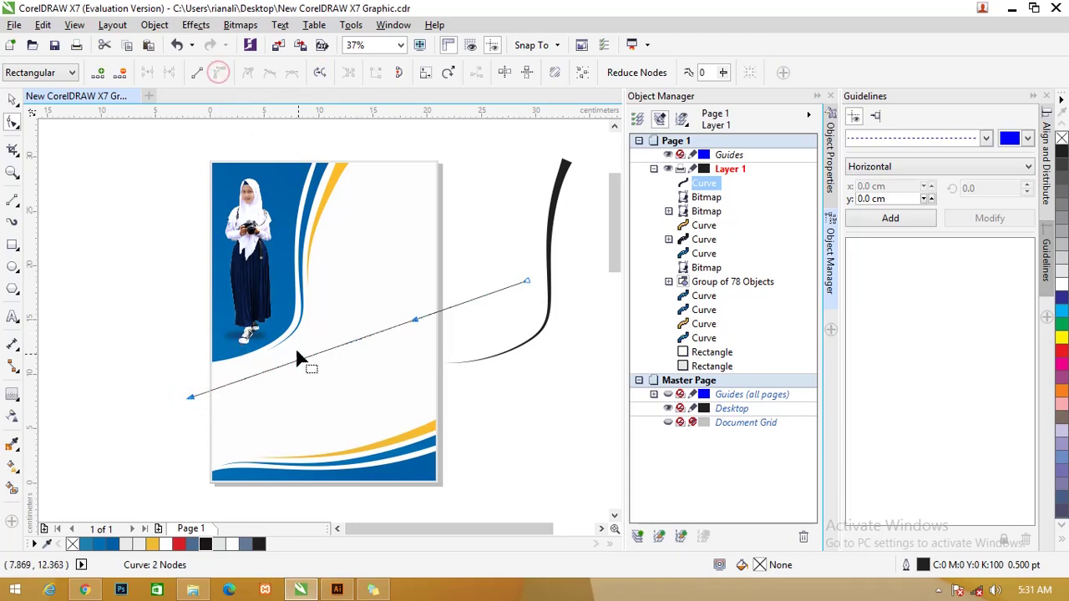
left_click_drag(301, 360, 301, 418)
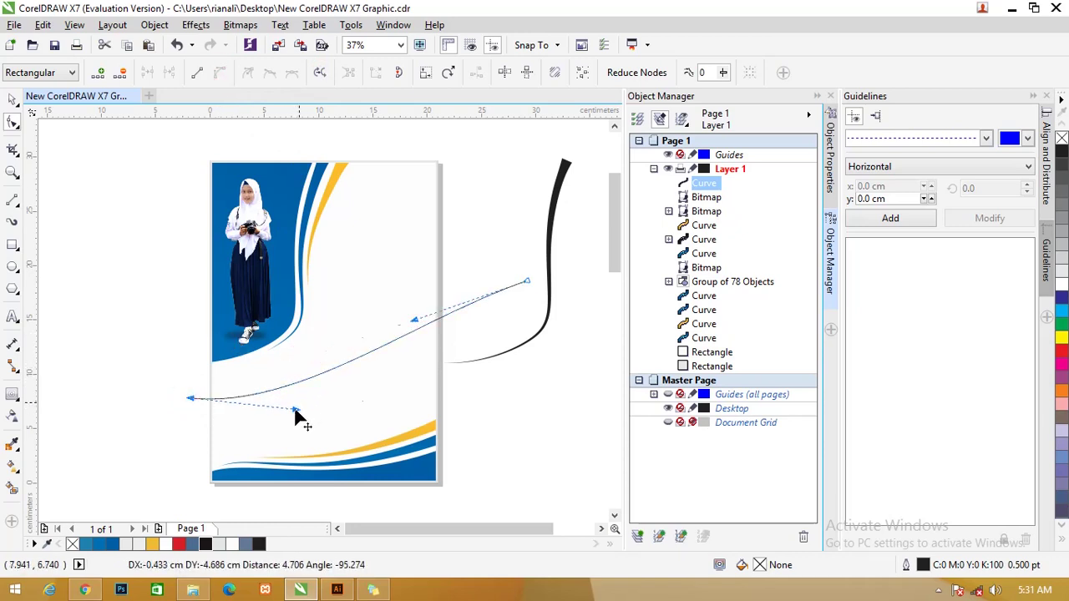
left_click_drag(419, 321, 409, 301)
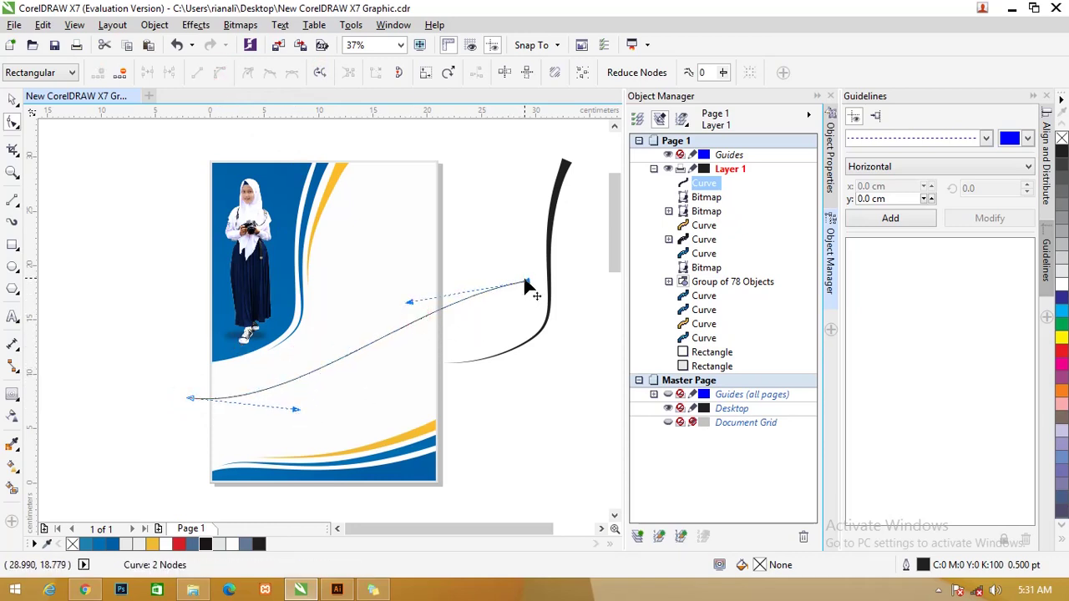
left_click_drag(526, 284, 503, 303)
Examine the curved background edge behind the text in the finished sample brochures below the page
scroll(359, 484, "down", 3)
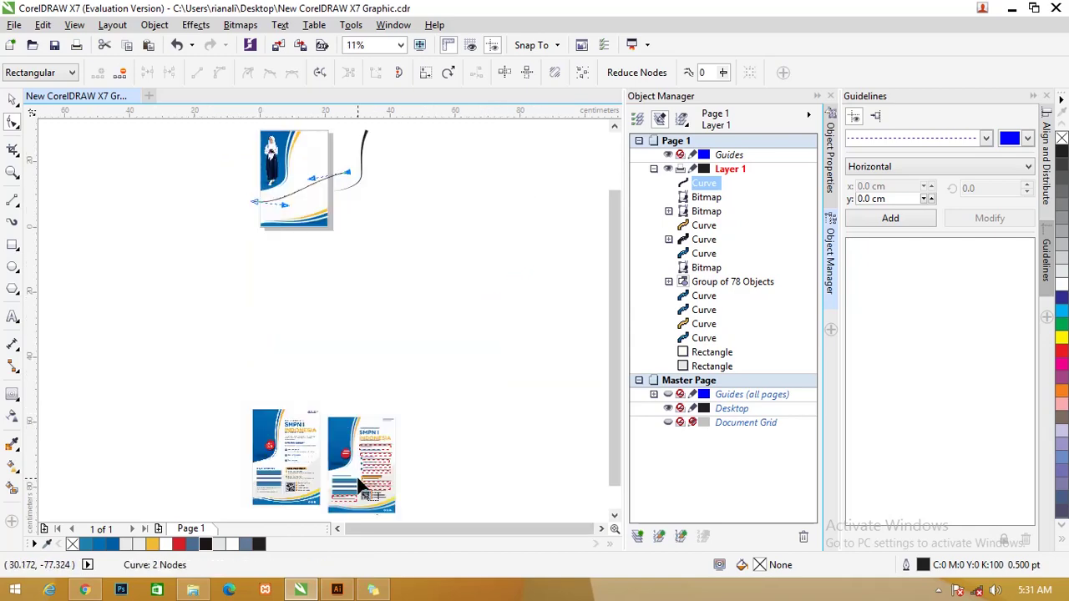
scroll(359, 485, "up", 4)
left_click_drag(614, 431, 593, 327)
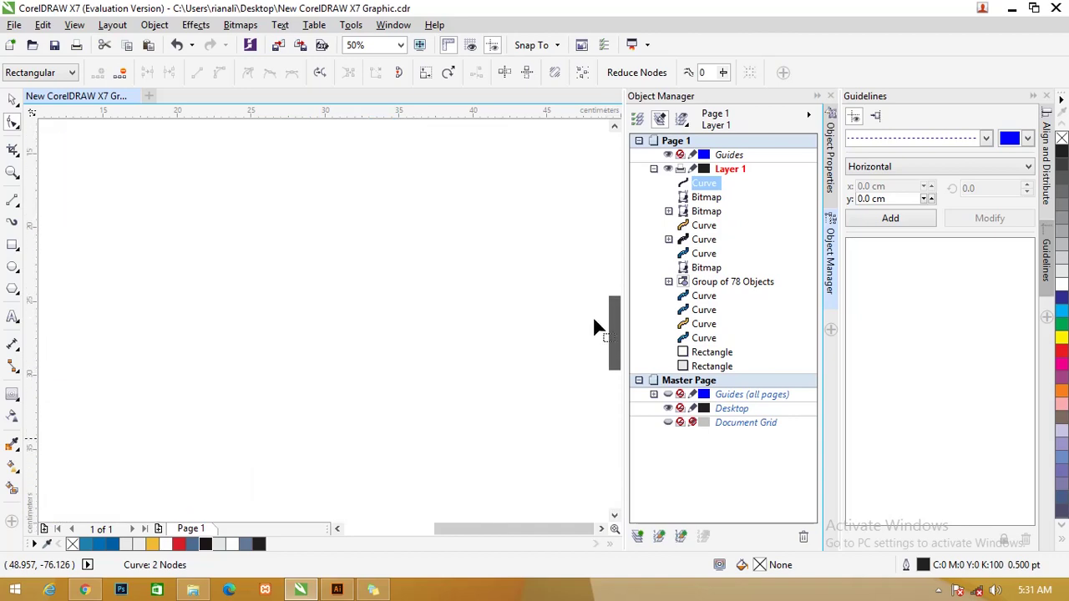
scroll(358, 283, "down", 4)
scroll(238, 162, "up", 2)
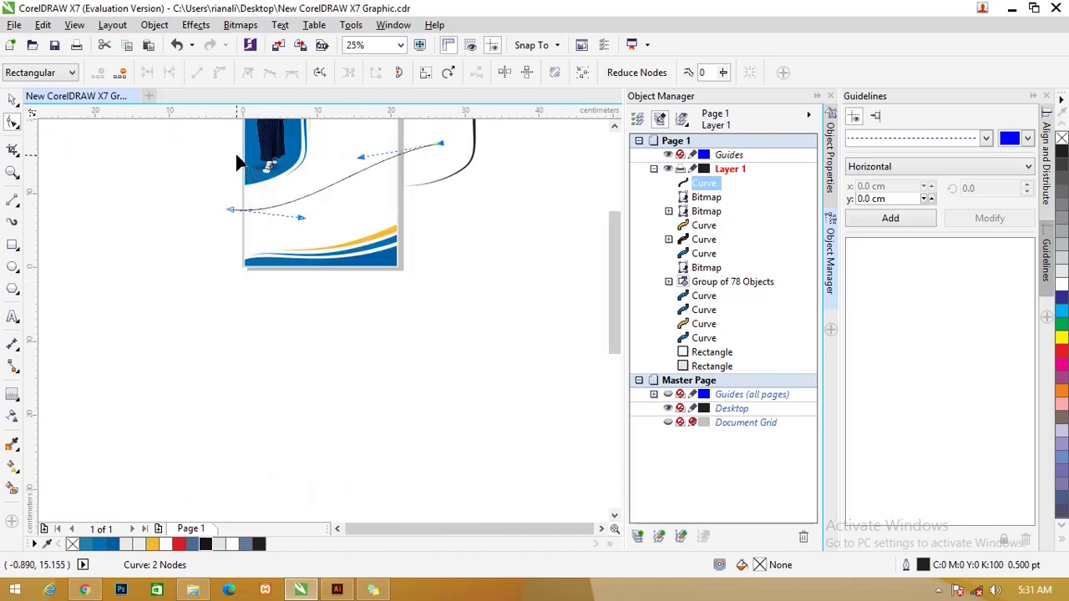
scroll(286, 232, "down", 4)
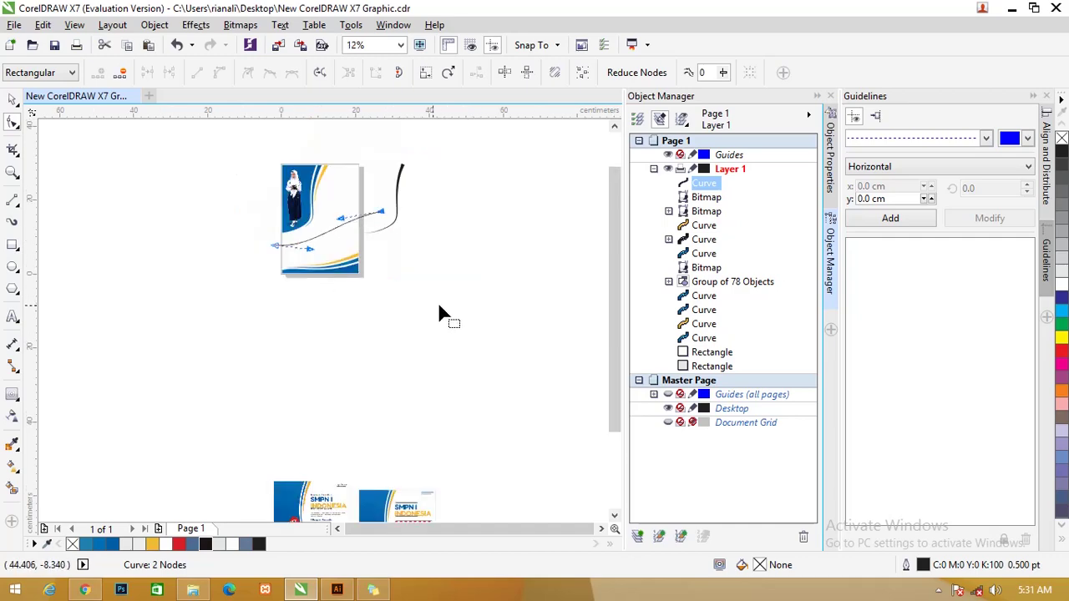
scroll(417, 463, "up", 4)
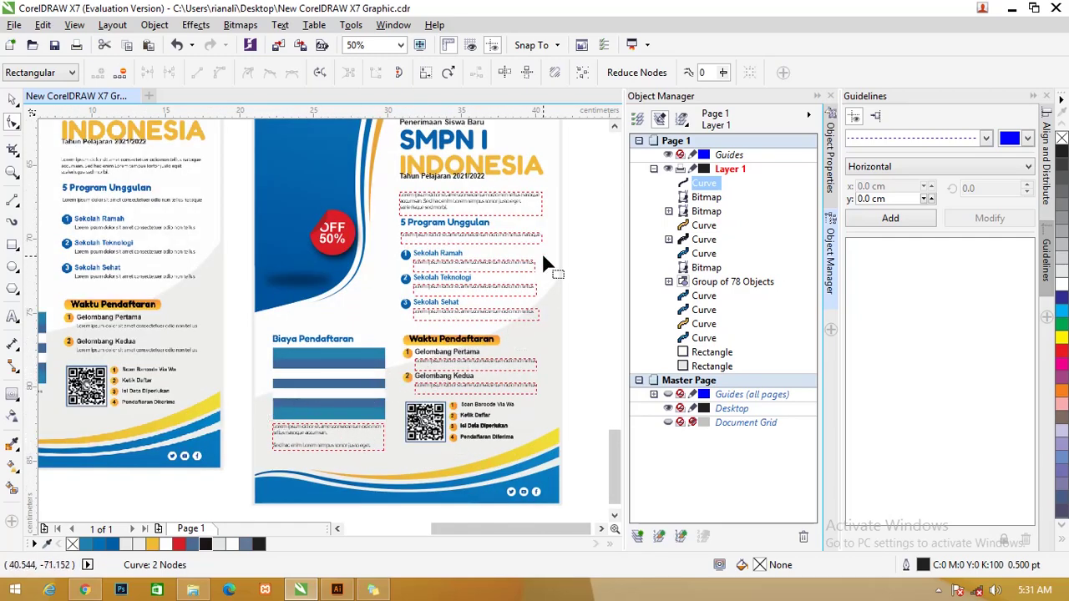
scroll(602, 443, "up", 6)
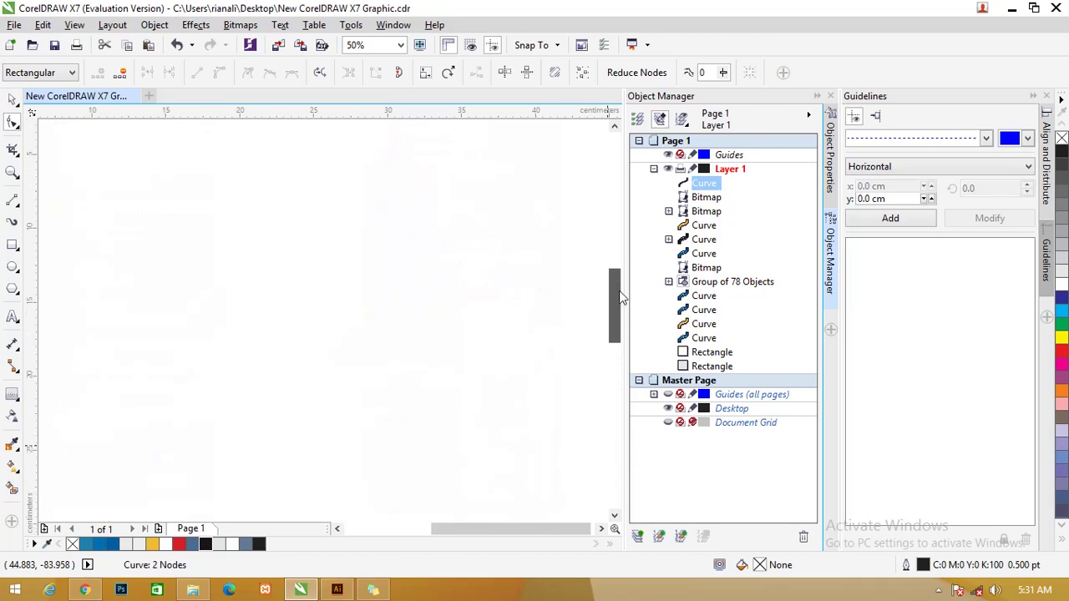
scroll(377, 270, "down", 2)
scroll(342, 219, "up", 1)
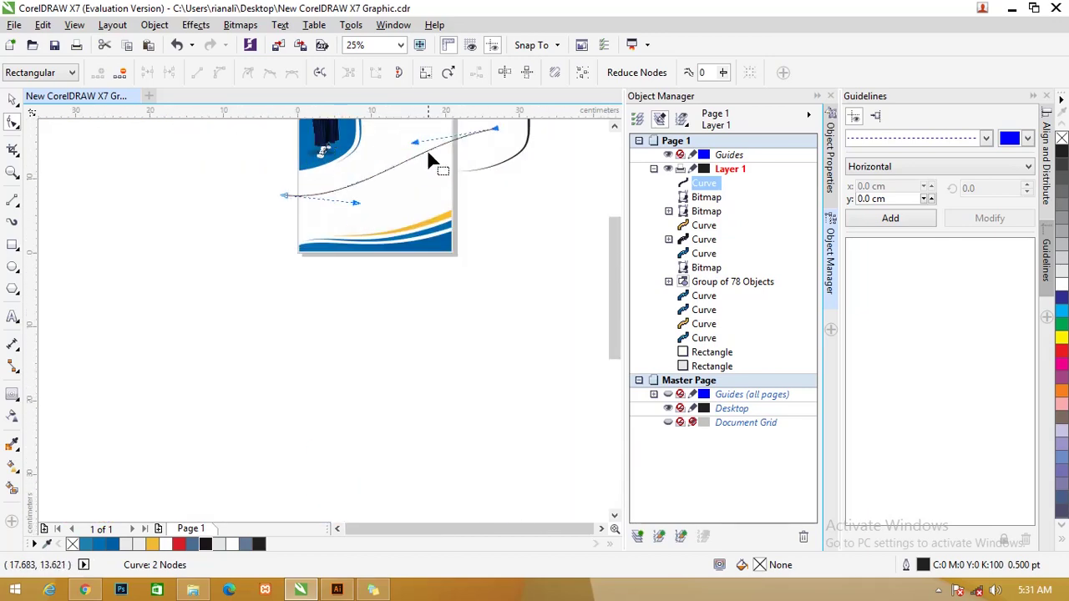
Flatten the curve's upper end, lower its starting node beside the page and raise that node's handle
left_click_drag(415, 144, 417, 131)
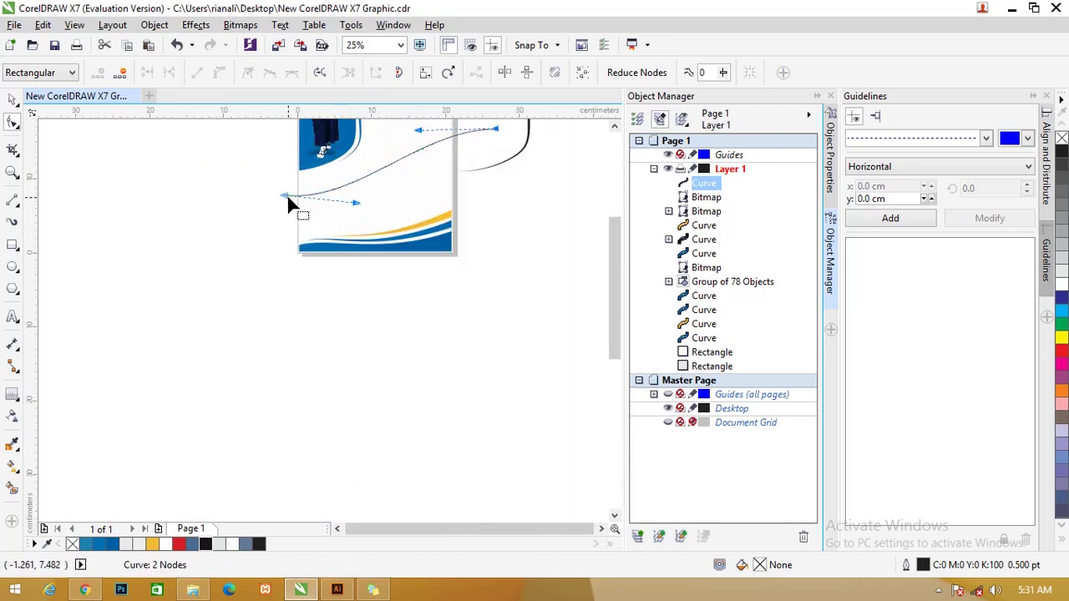
left_click_drag(286, 199, 284, 210)
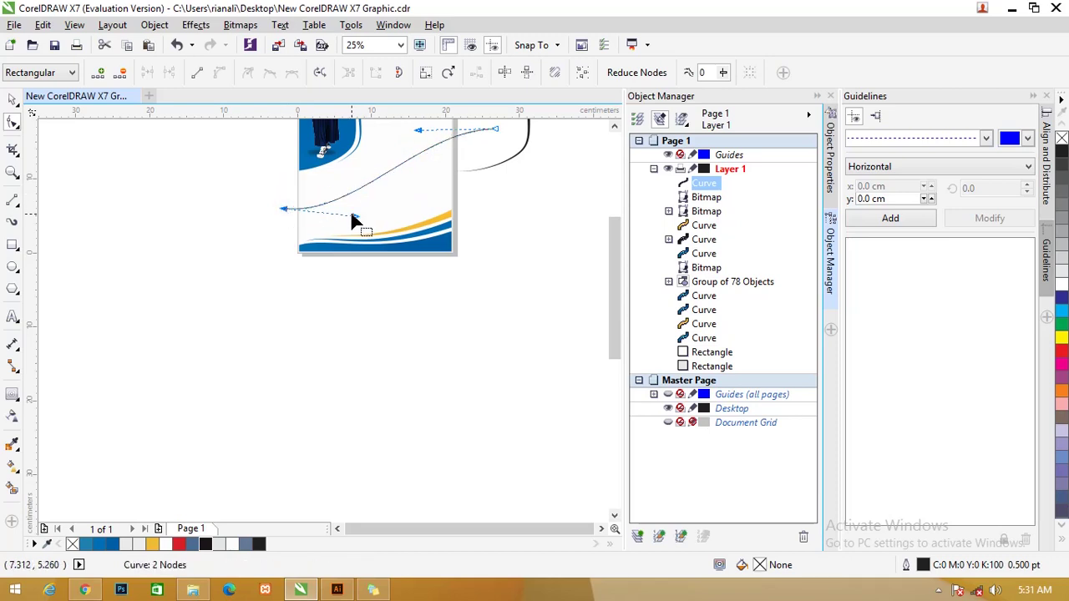
left_click_drag(353, 218, 349, 185)
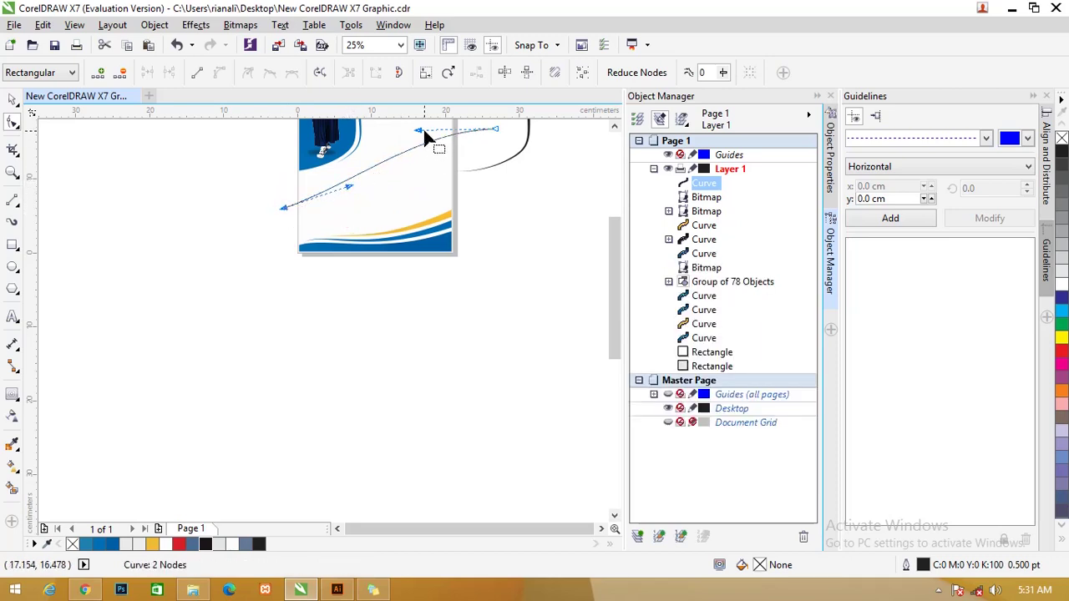
Try bending the curve upward near its start and downward near its end with the handles, and undo these changes
left_click_drag(424, 131, 415, 173)
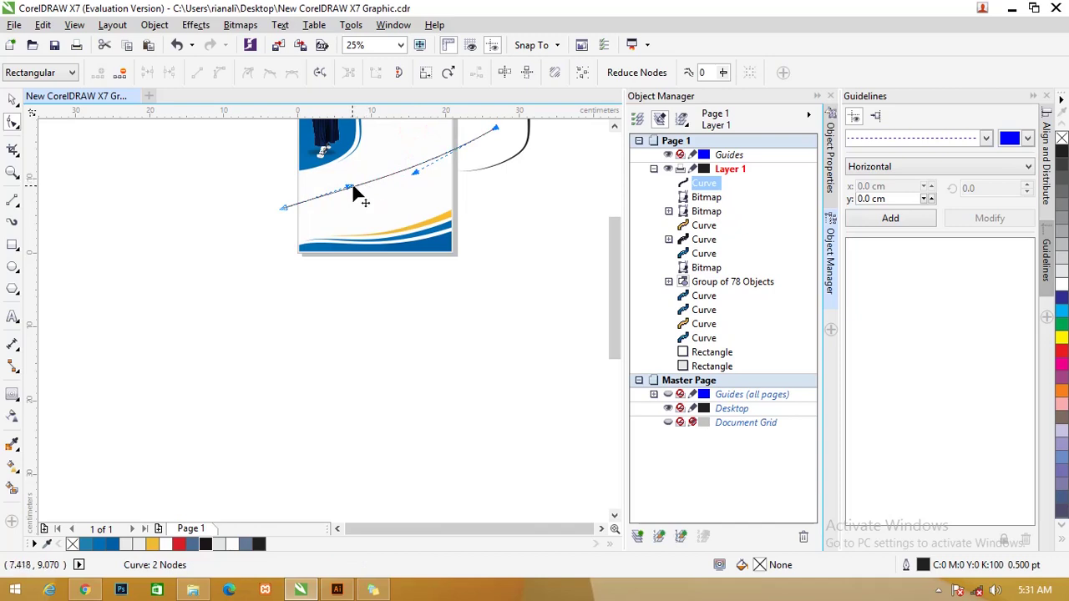
left_click_drag(351, 185, 342, 172)
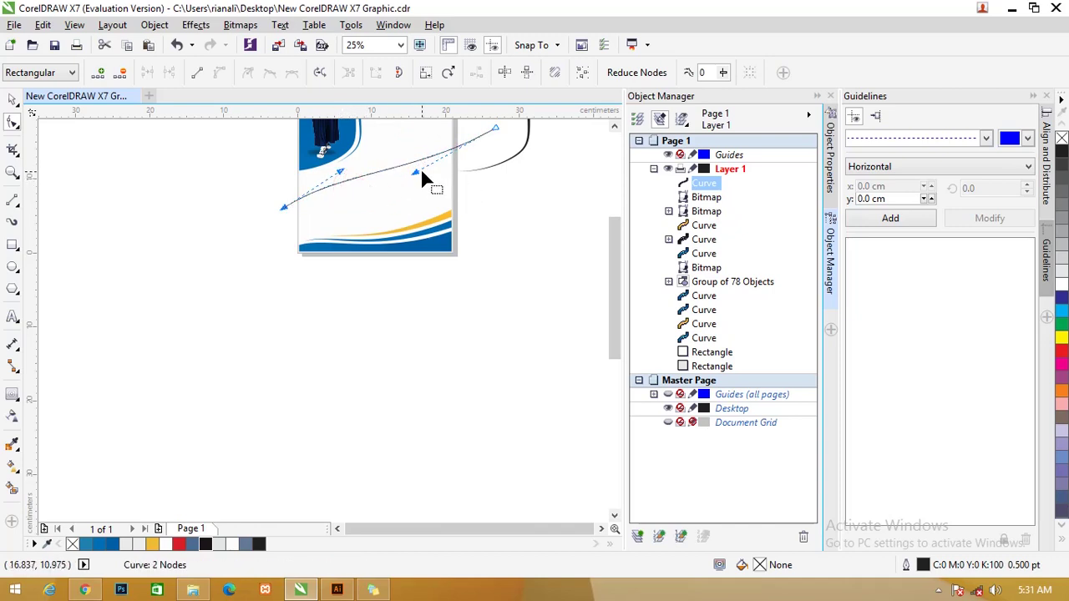
left_click_drag(422, 177, 419, 191)
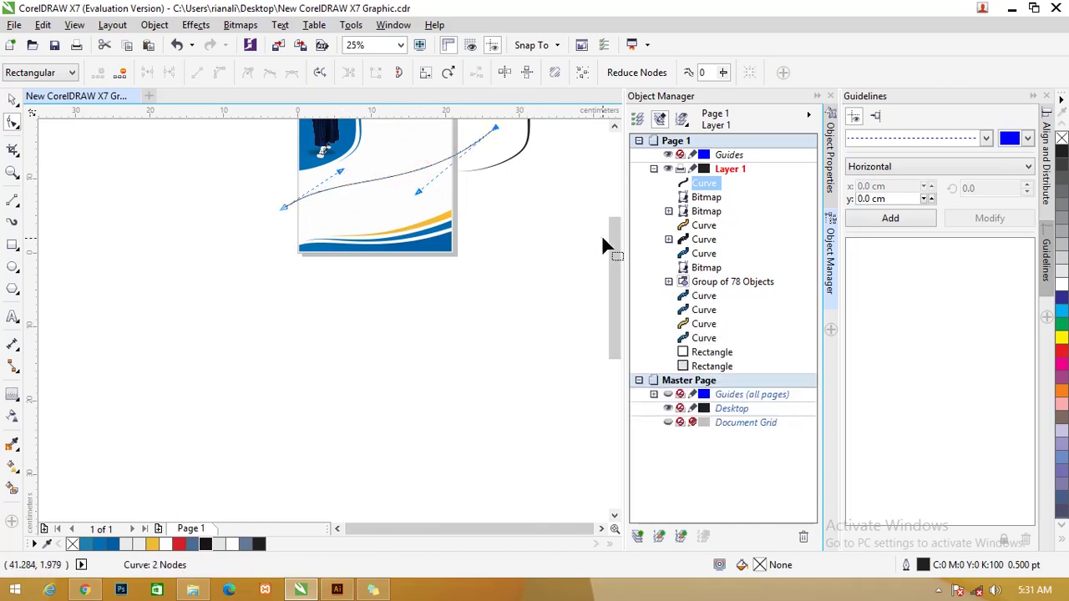
left_click_drag(609, 242, 542, 228)
key("ctrl+z")
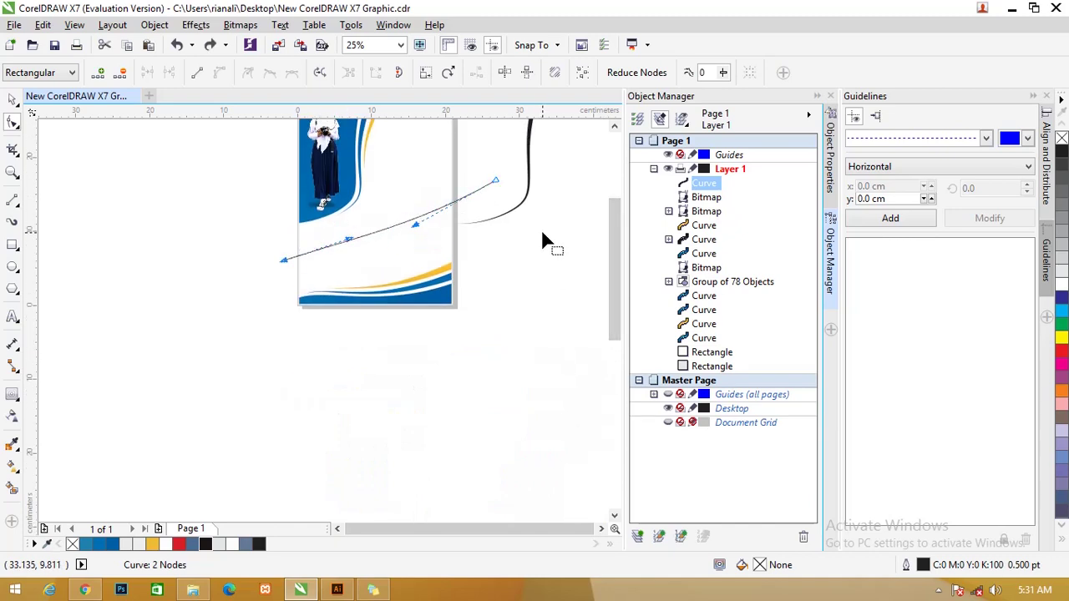
key("ctrl+z")
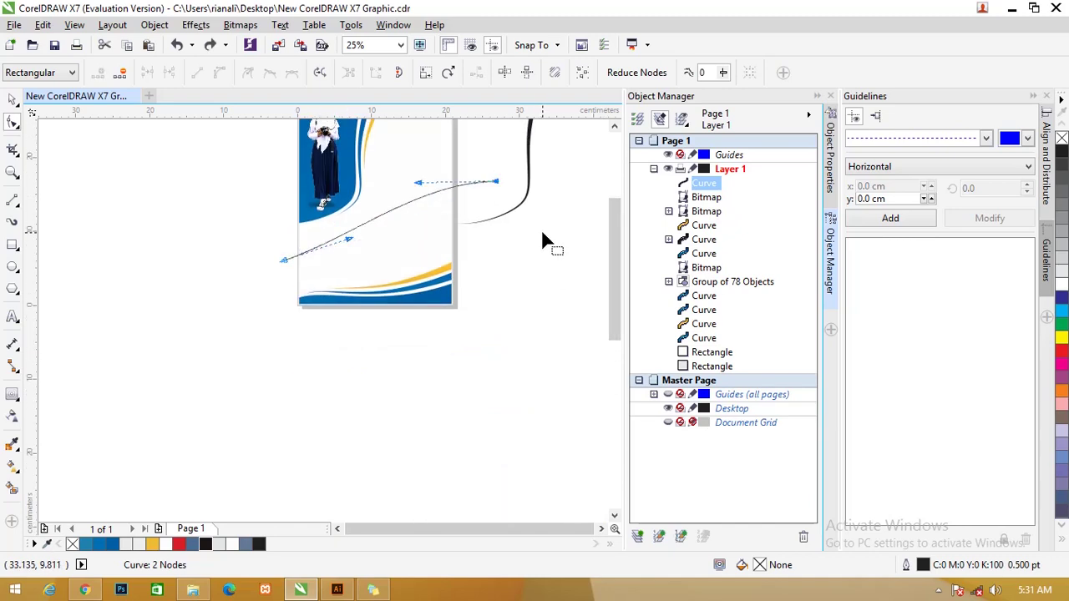
key("ctrl+shift+z")
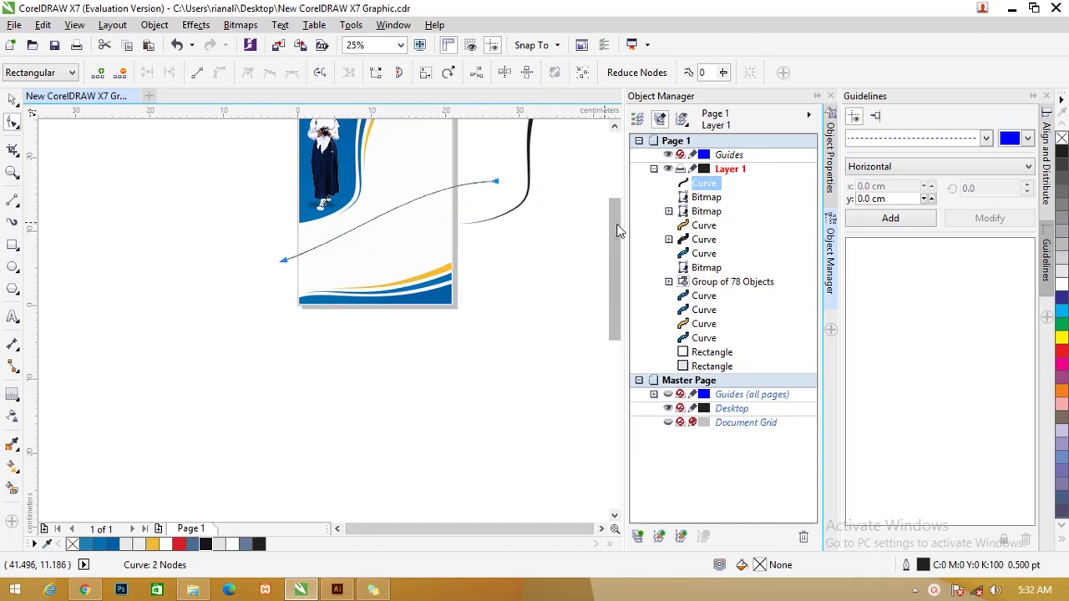
Reshape the diagonal curve with its handles so it bulges upward near its lower end and sags toward its upper end
left_click_drag(614, 234, 613, 209)
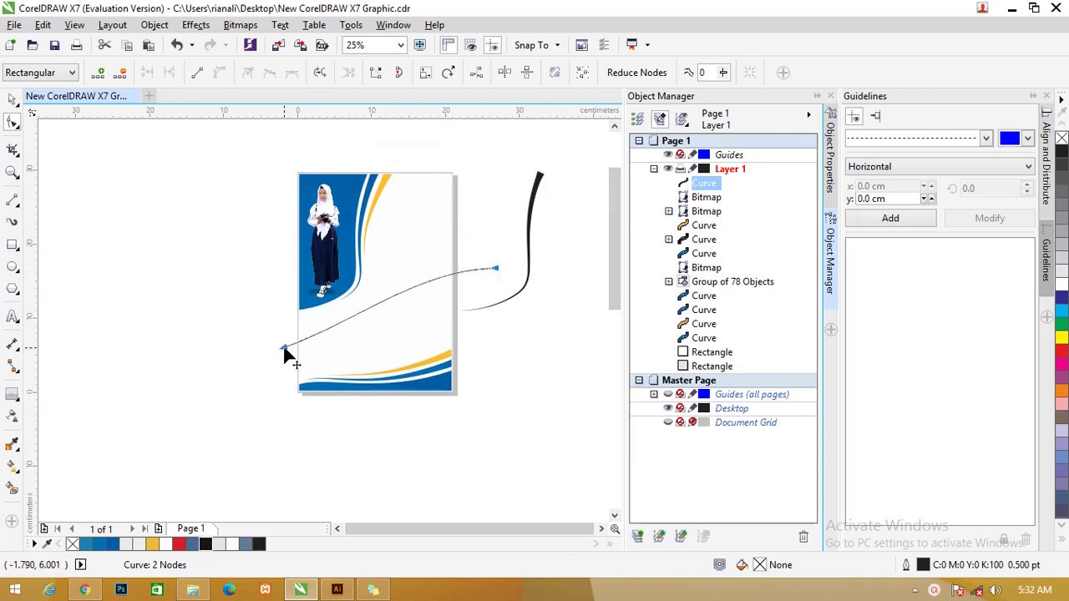
left_click(12, 99)
left_click(255, 323)
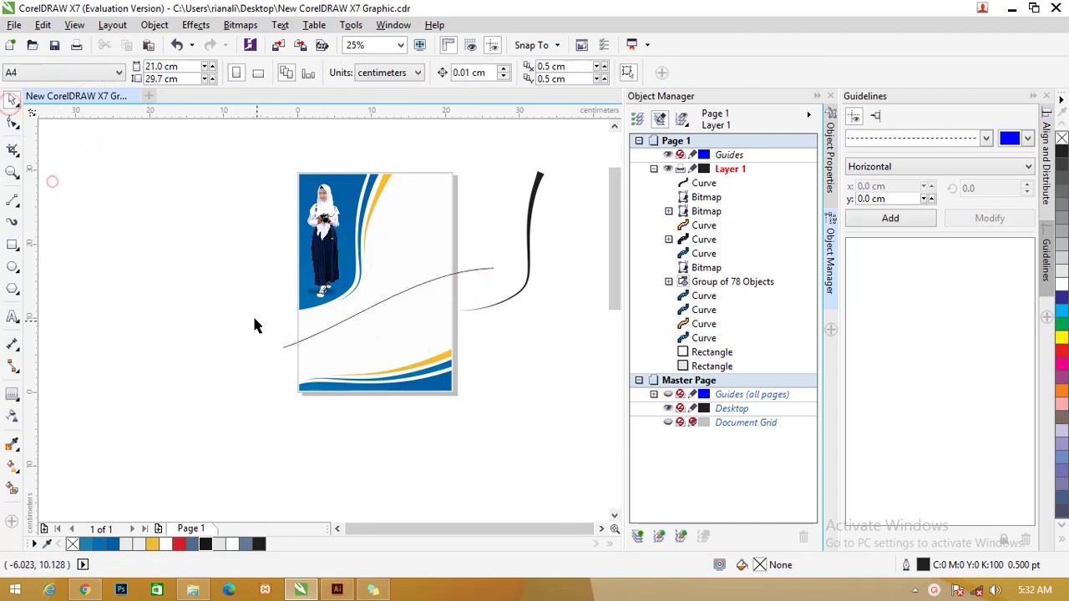
left_click(285, 347)
left_click(12, 123)
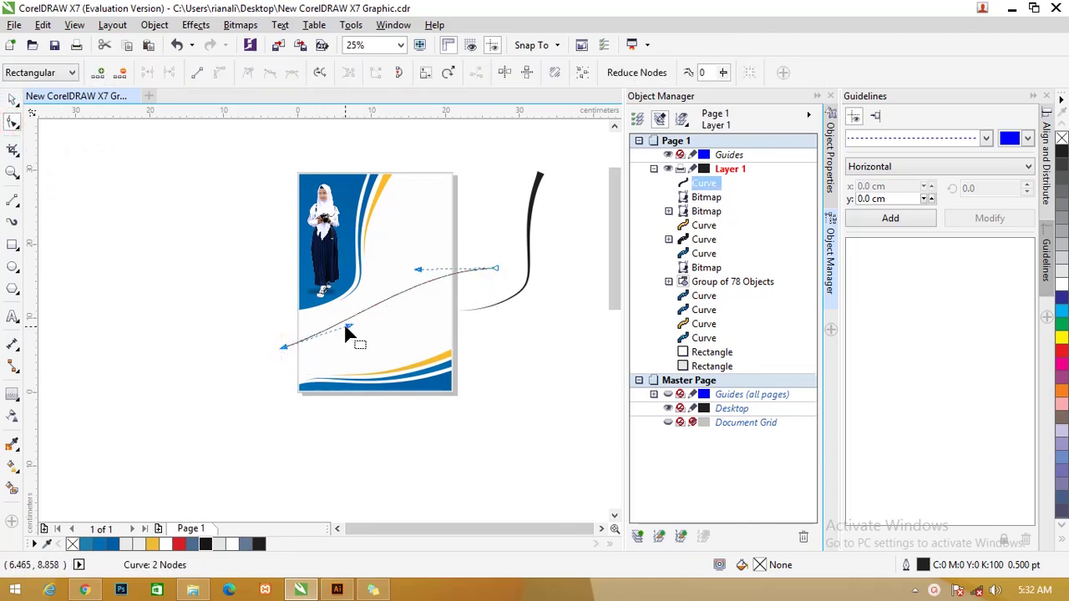
left_click(284, 348)
left_click_drag(352, 332, 347, 323)
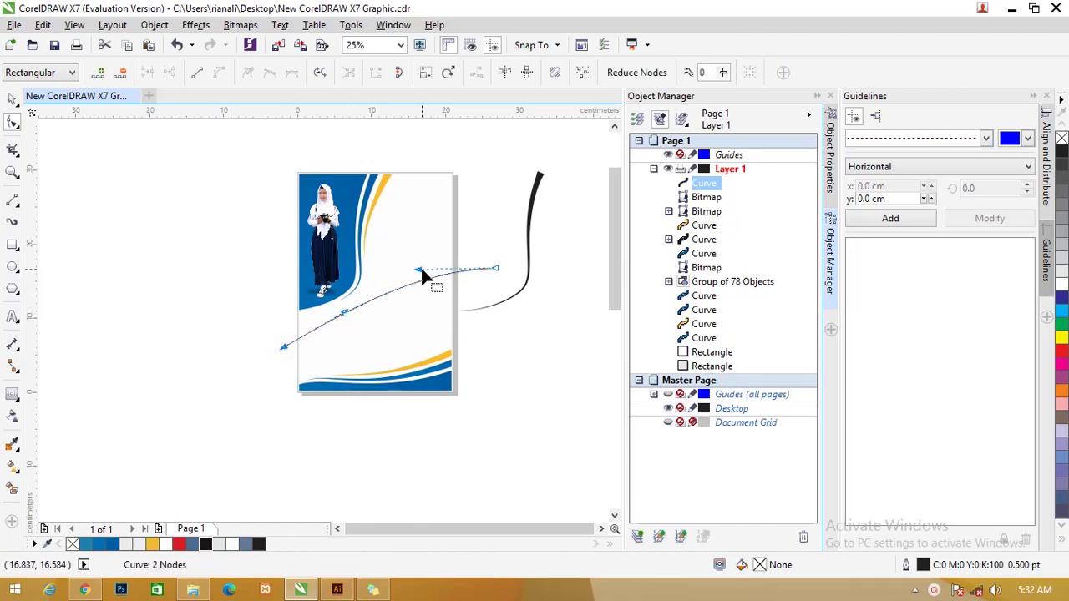
left_click_drag(419, 270, 416, 332)
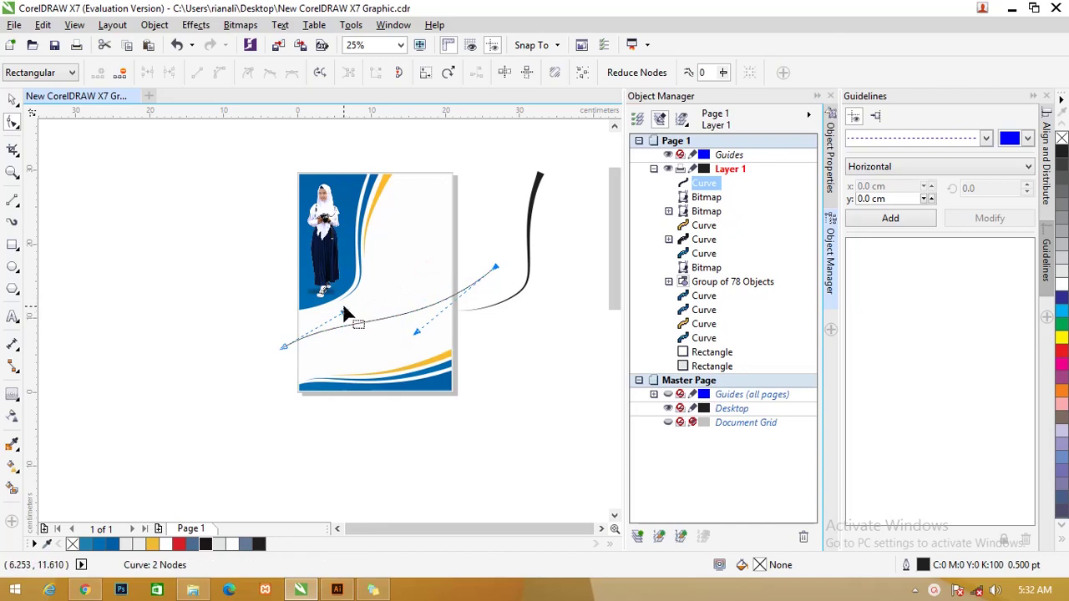
left_click_drag(343, 314, 334, 308)
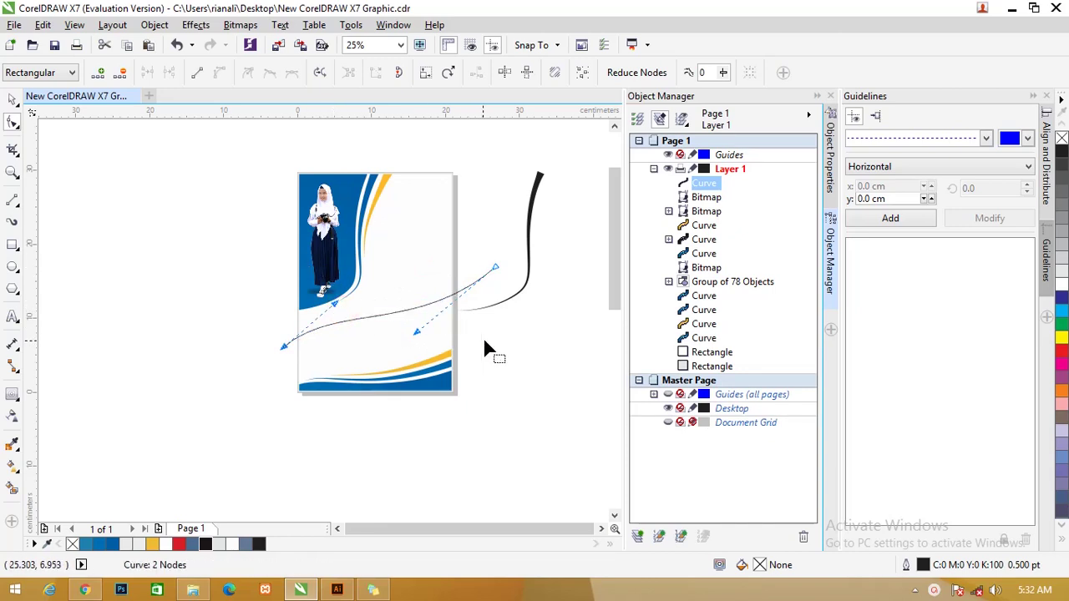
Move the curve's upper end node slightly up and inward, and fine-tune its handle for a smoother sweep
left_click_drag(416, 332, 417, 335)
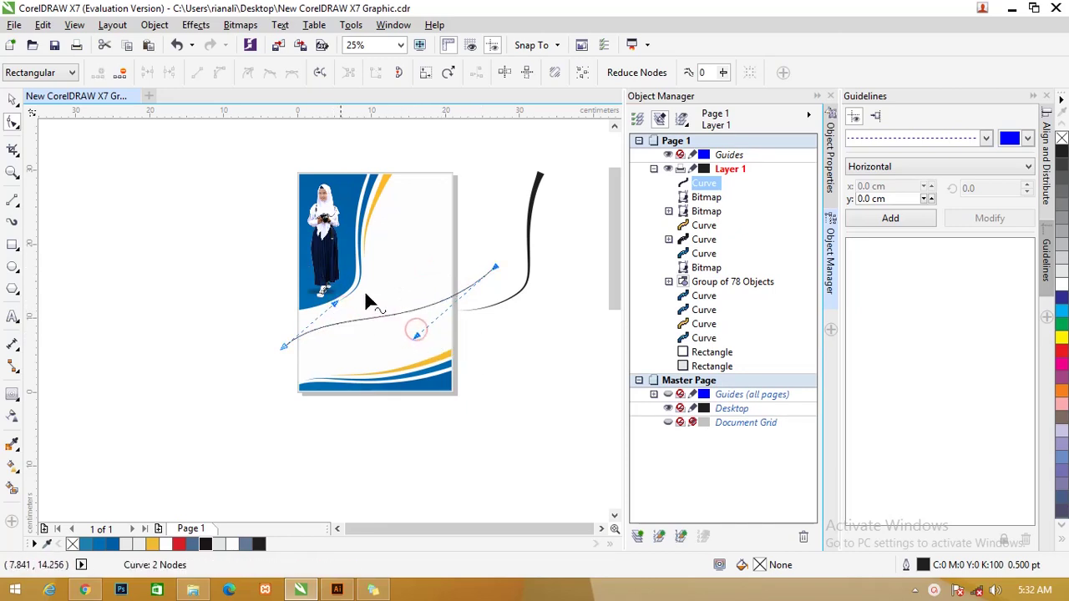
left_click_drag(502, 271, 489, 262)
left_click_drag(409, 331, 413, 340)
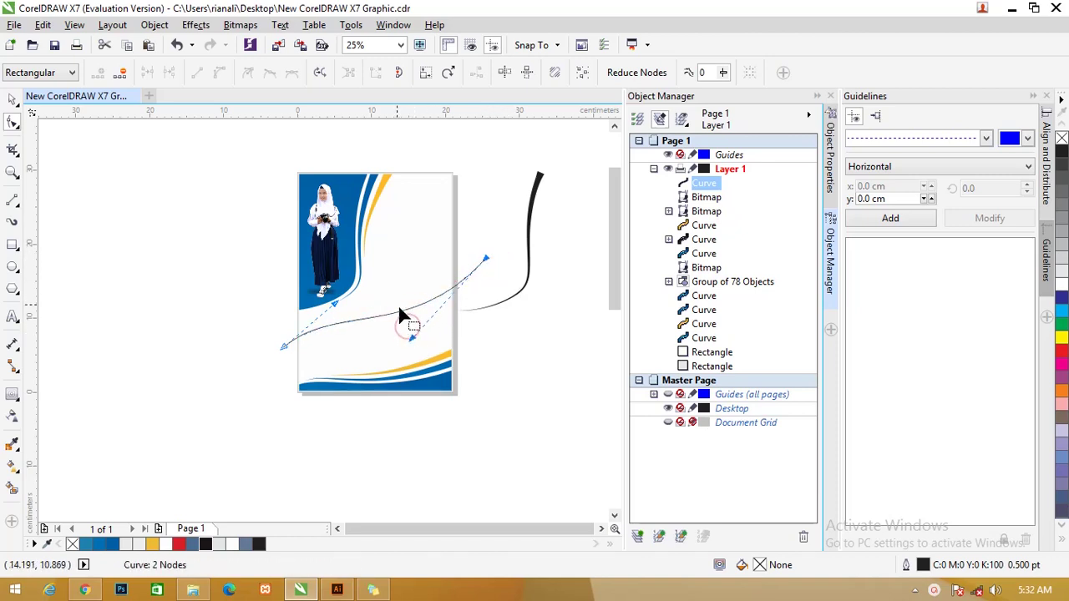
Trim the white background rectangle with the diagonal curve, then delete the cutting curve
left_click(13, 96)
left_click(439, 197, "shift")
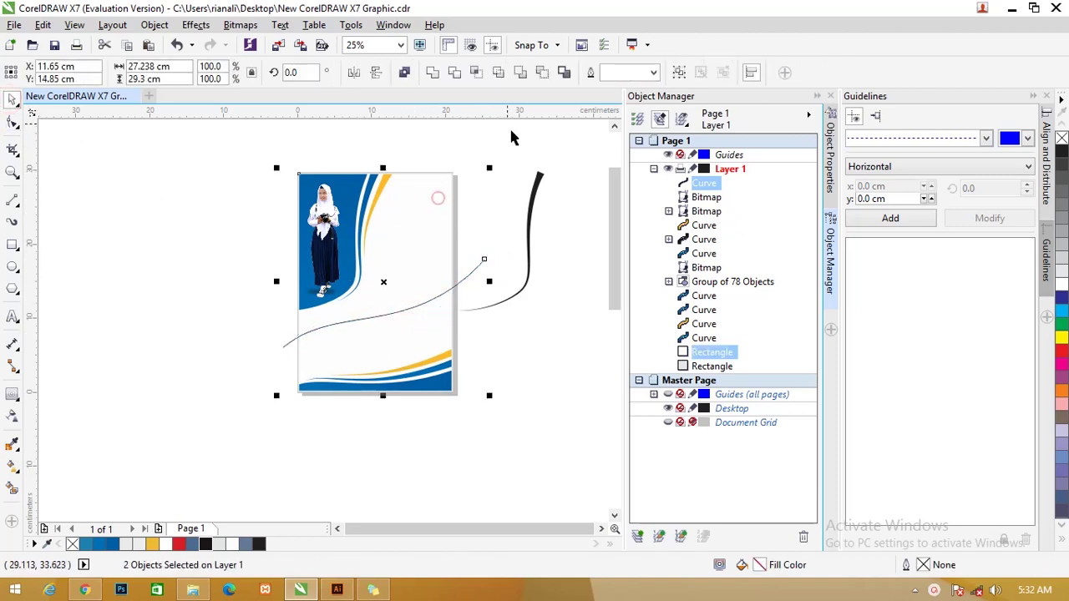
left_click(455, 73)
left_click(490, 242)
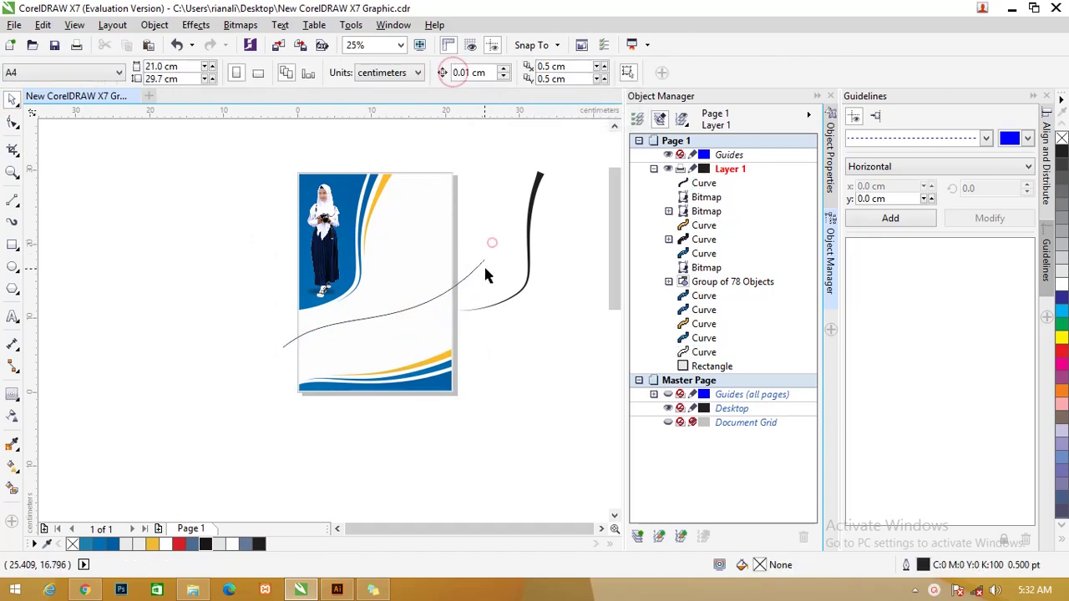
left_click(481, 272)
key("Delete")
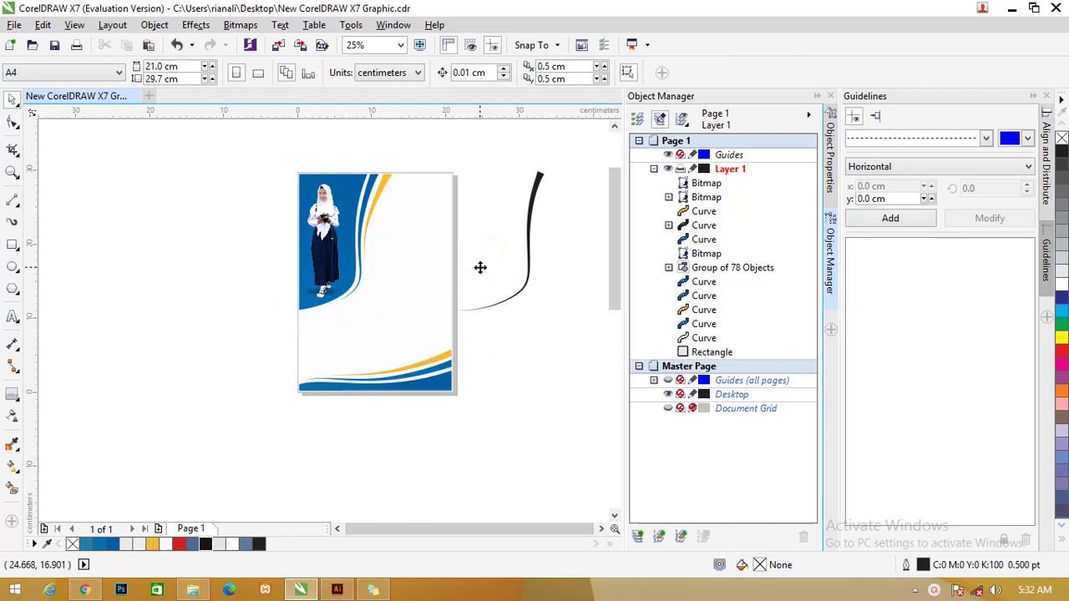
Break the trimmed background shape apart into separate upper and lower pieces
left_click(424, 338)
right_click(420, 338)
left_click(478, 294)
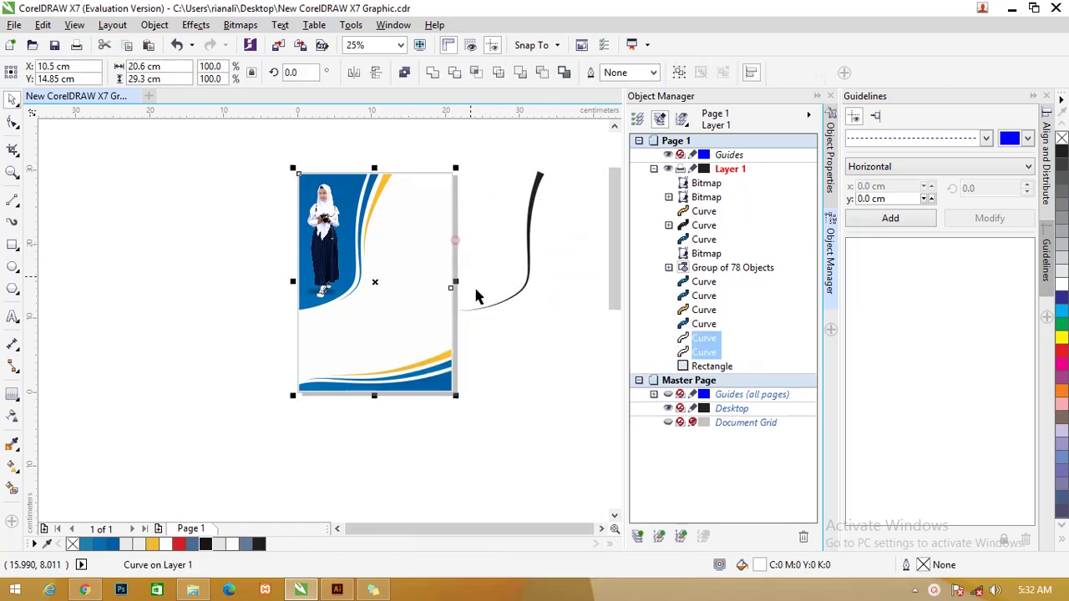
Fill the lower background piece with light grey
left_click(512, 370)
left_click(410, 351)
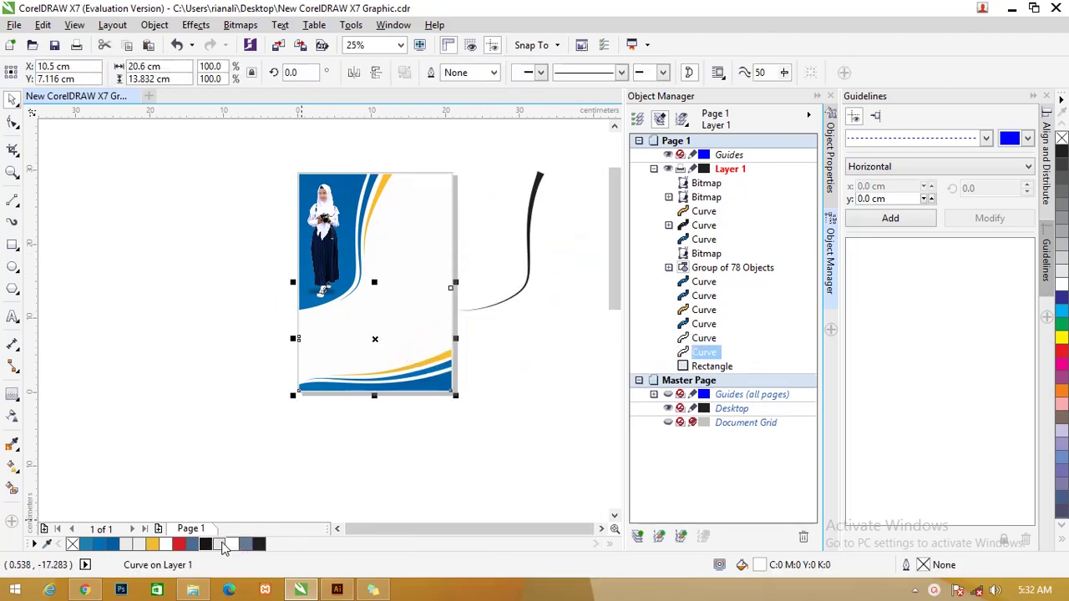
left_click(224, 545)
left_click(518, 341)
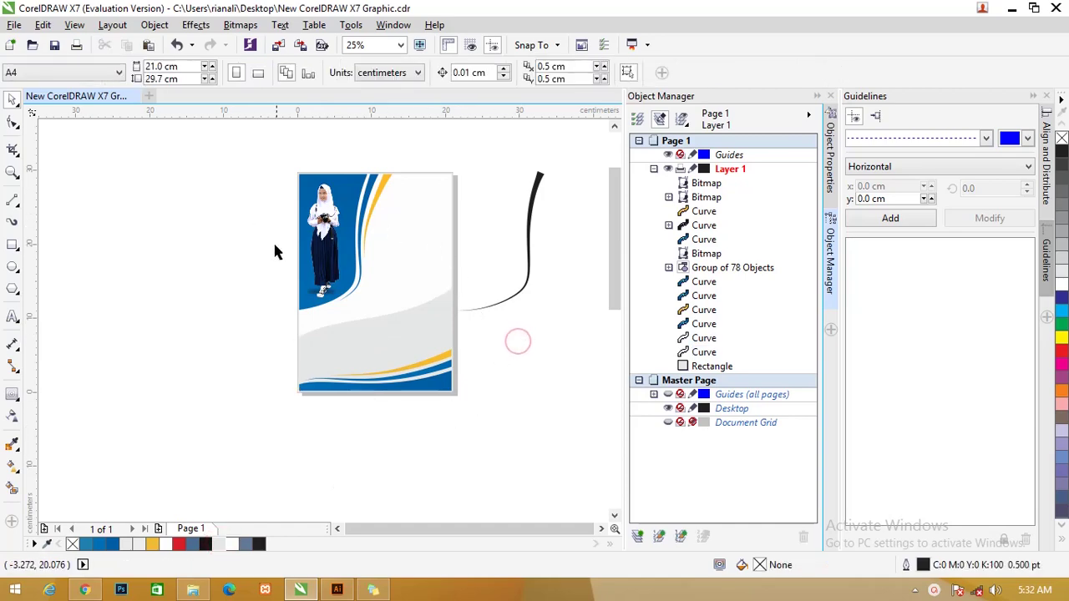
left_click(535, 202)
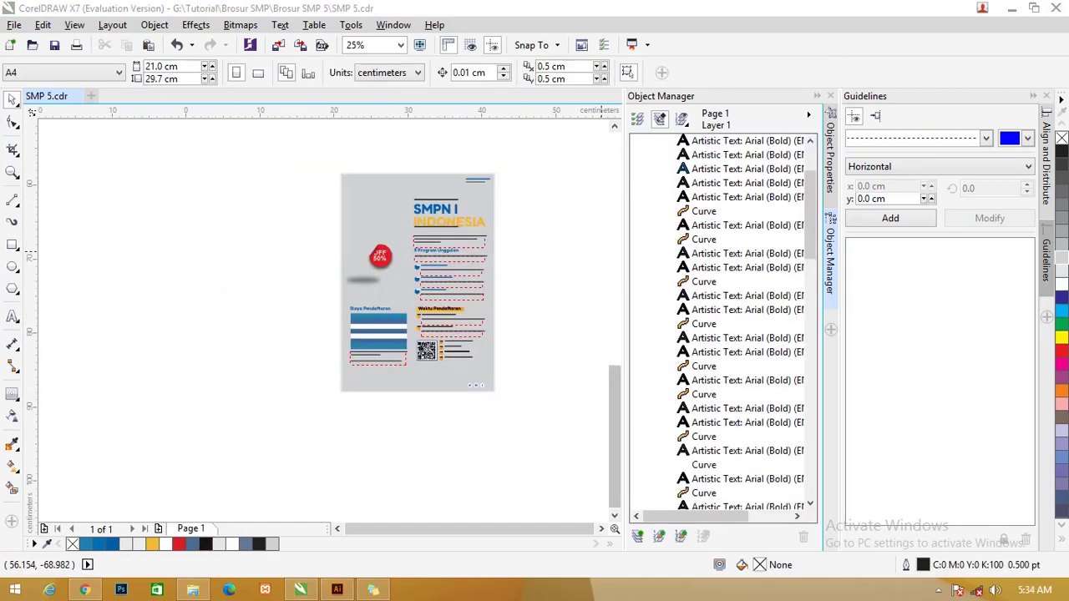
Examine the prepared text layout's school logo text, SMPN 1 INDONESIA title, programme list and 50% OFF badge
left_click_drag(610, 331, 620, 393)
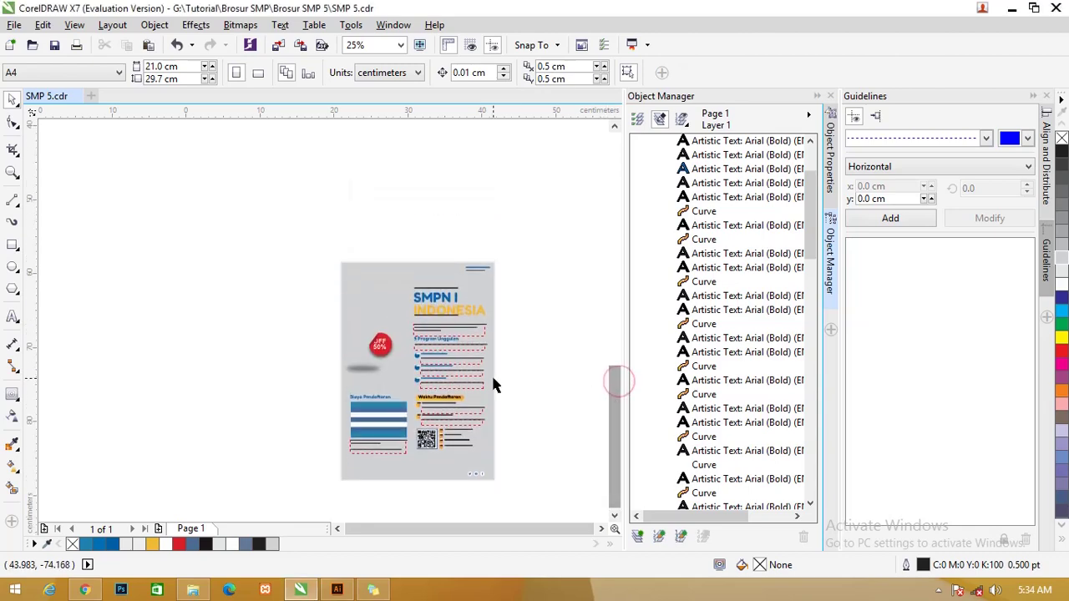
scroll(429, 381, "up", 1)
scroll(396, 263, "up", 1)
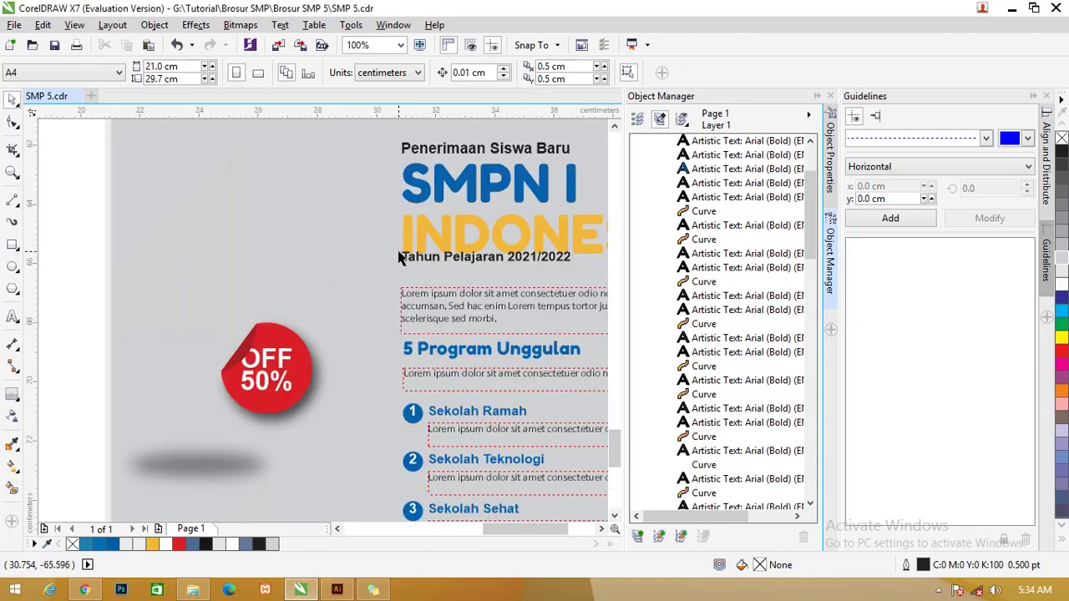
scroll(398, 259, "down", 1)
left_click(432, 256)
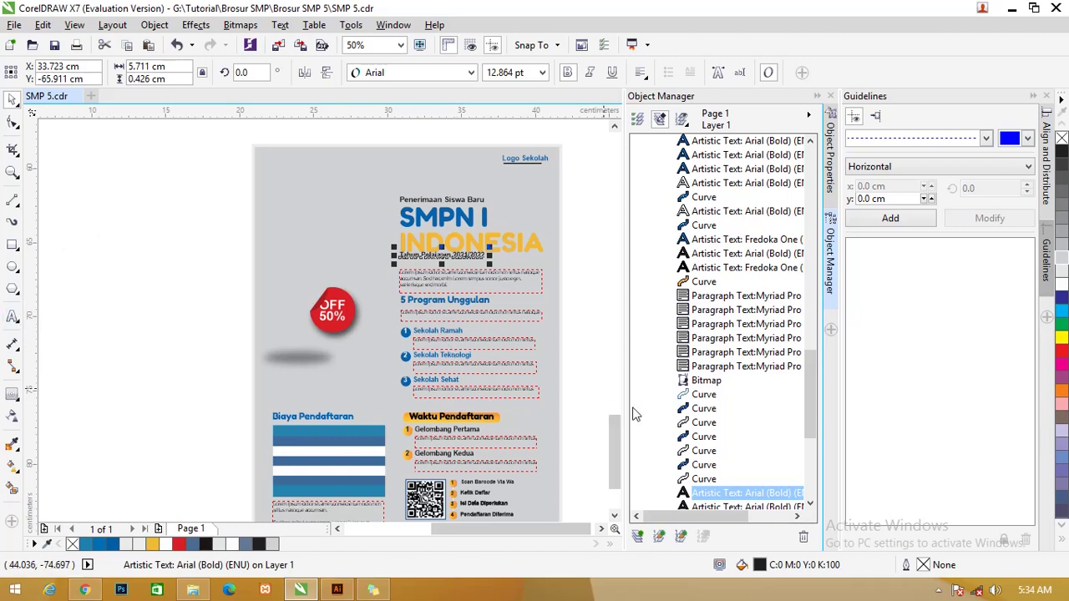
left_click_drag(614, 424, 614, 438)
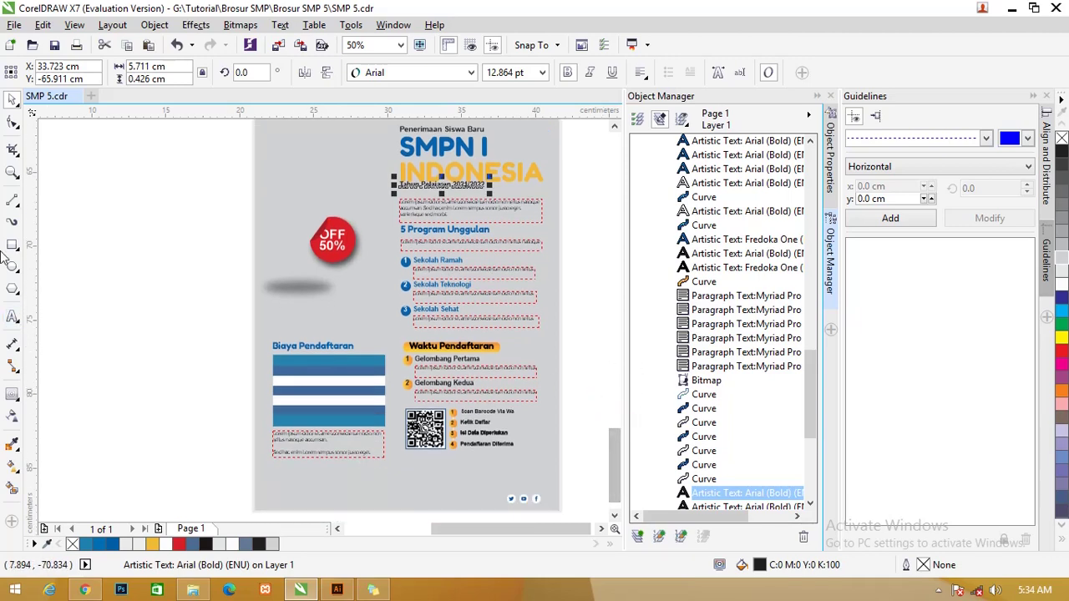
left_click(11, 314)
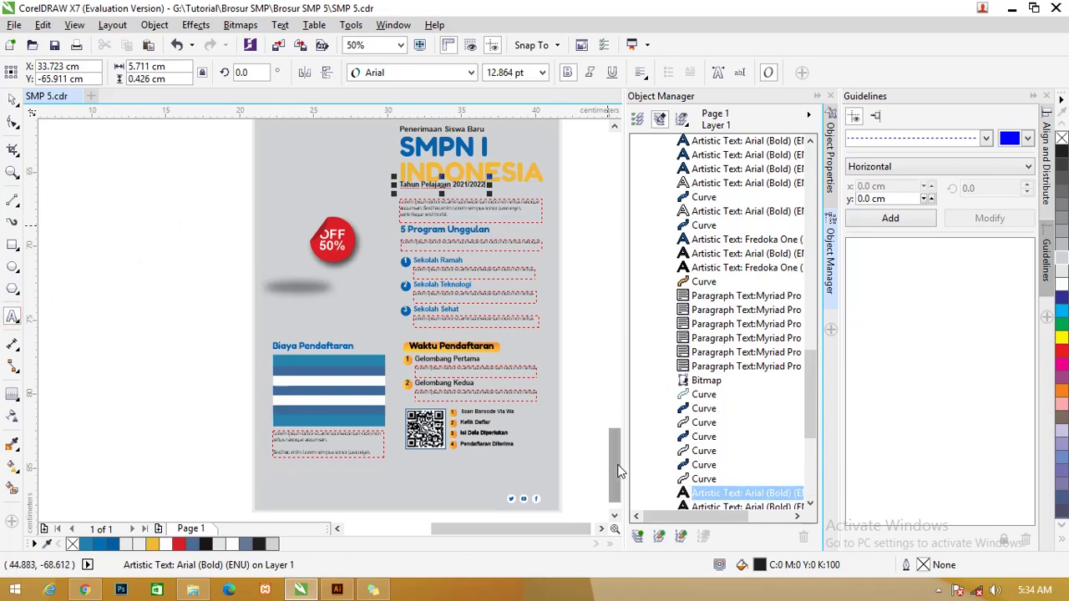
scroll(618, 472, "up", 2)
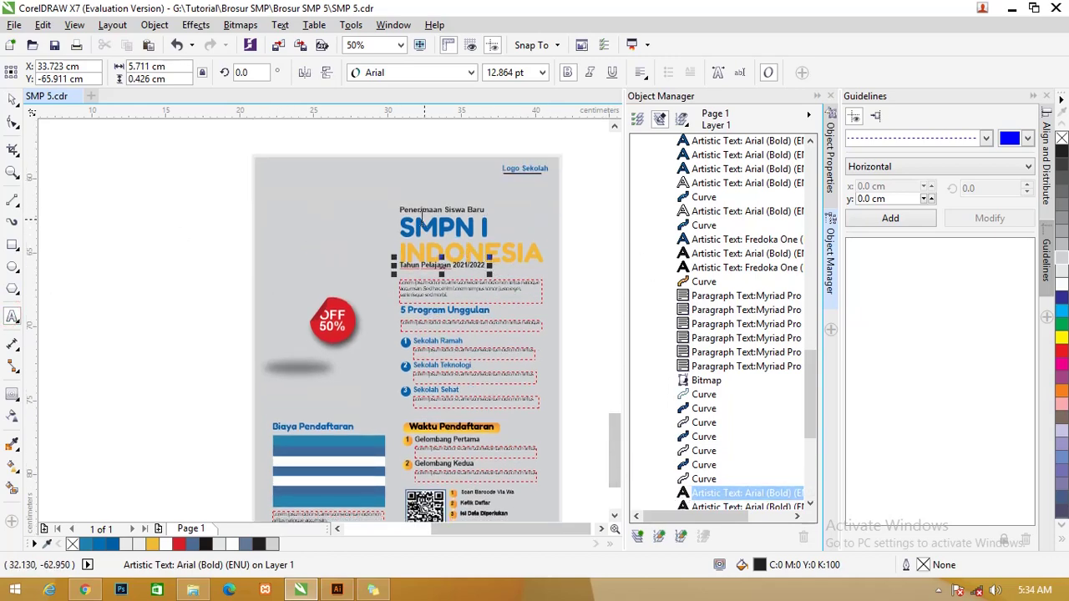
scroll(518, 171, "up", 2)
scroll(482, 171, "down", 1)
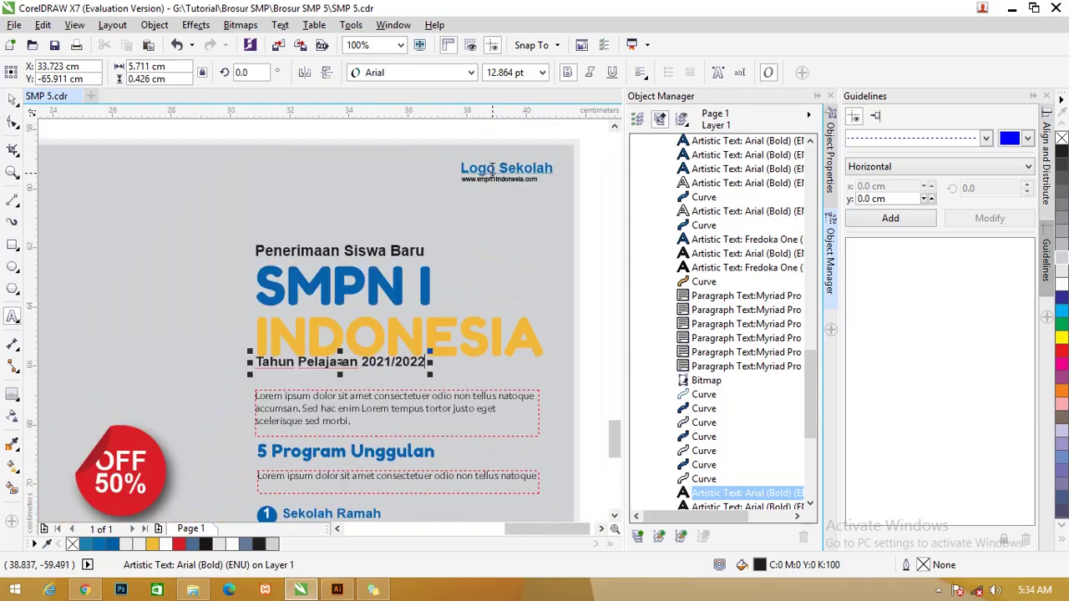
scroll(430, 284, "down", 1)
scroll(283, 402, "up", 1)
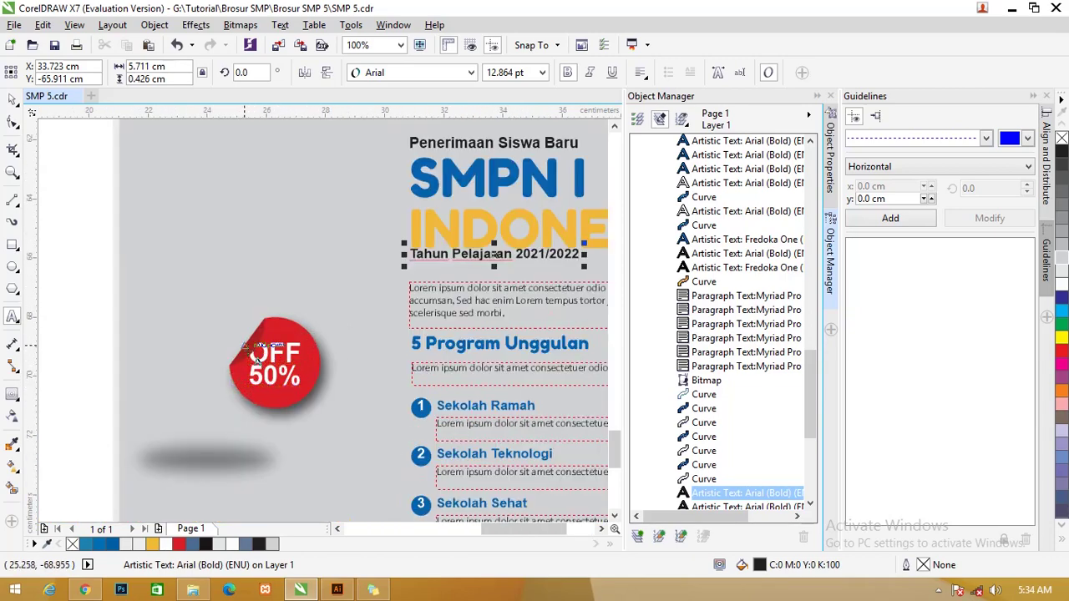
Examine the Waktu Pendaftaran schedule and the striped Biaya Pendaftaran table in the text layout
scroll(247, 350, "down", 1)
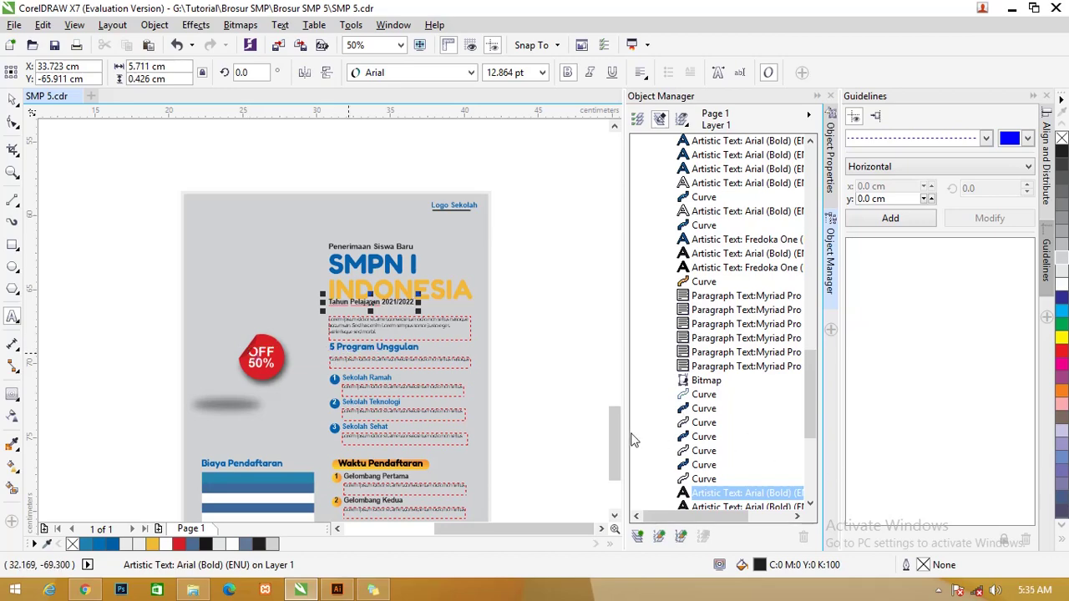
scroll(614, 416, "down", 3)
scroll(372, 390, "up", 2)
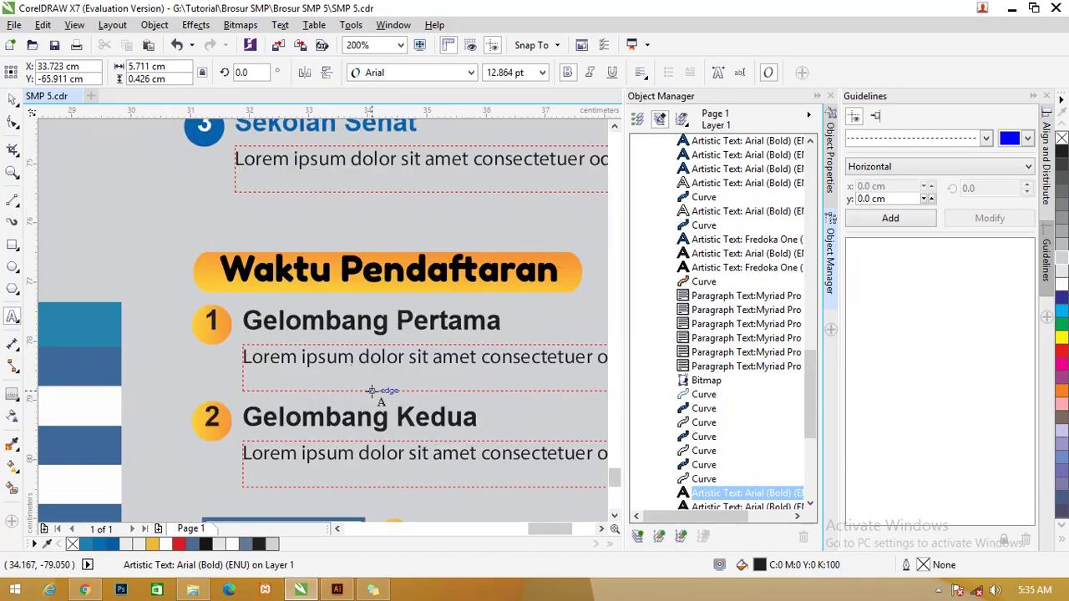
scroll(359, 310, "down", 1)
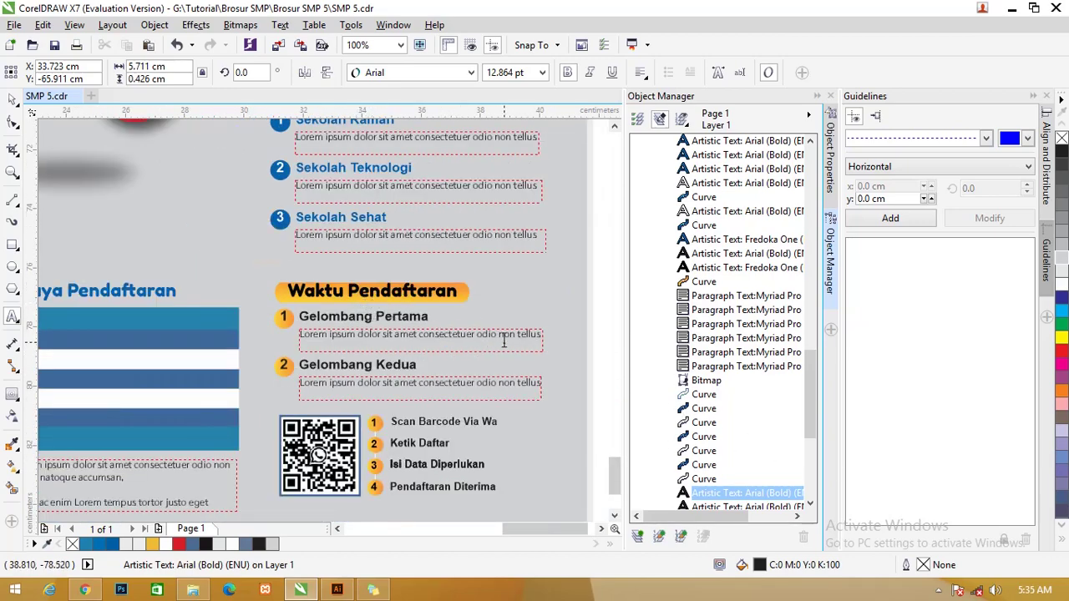
scroll(318, 451, "down", 1)
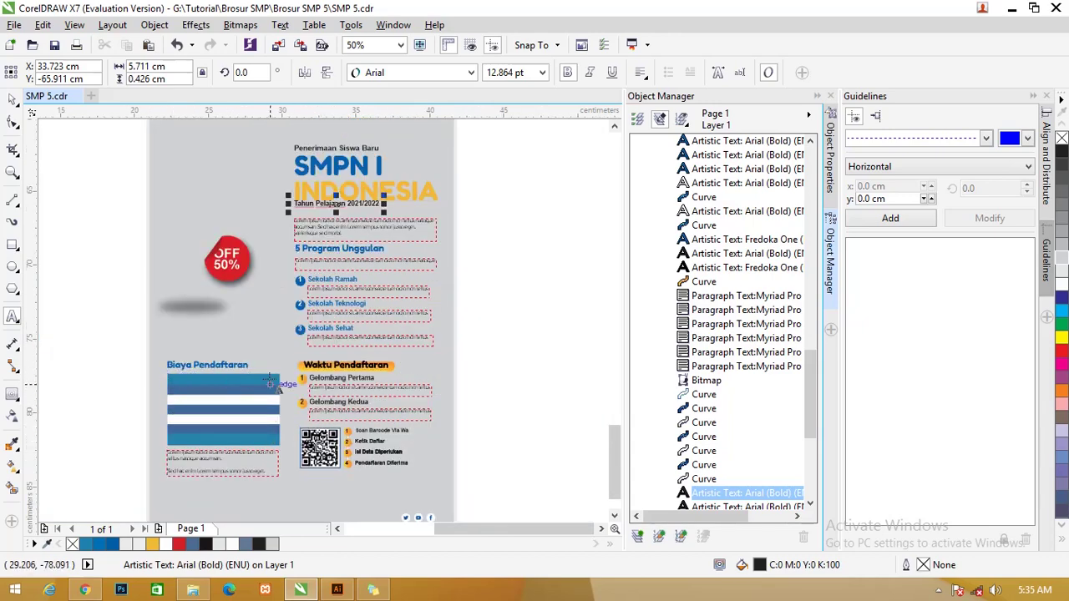
scroll(182, 397, "up", 1)
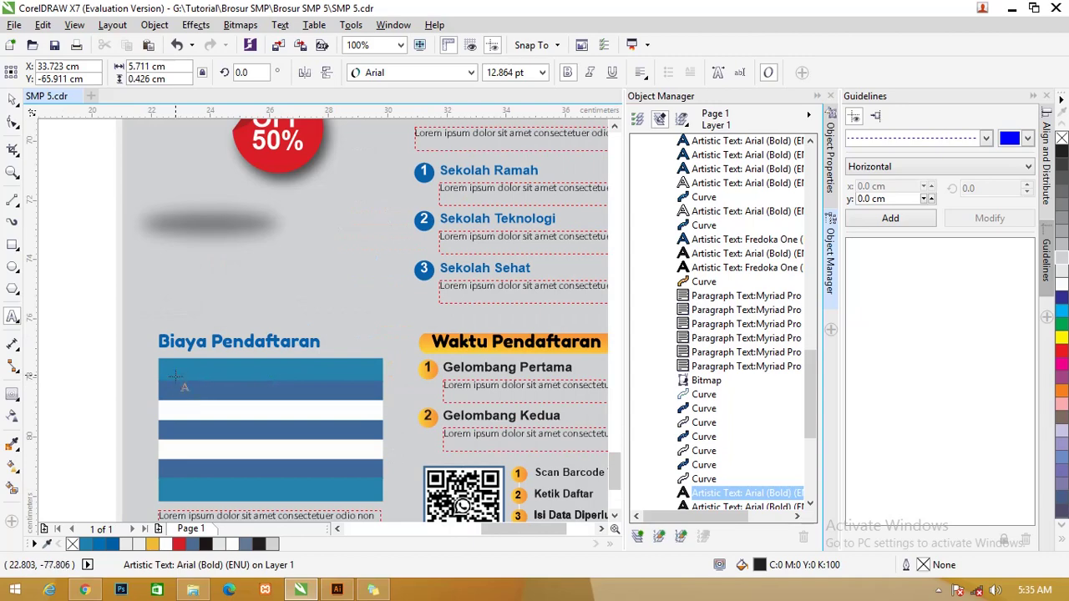
scroll(236, 383, "down", 2)
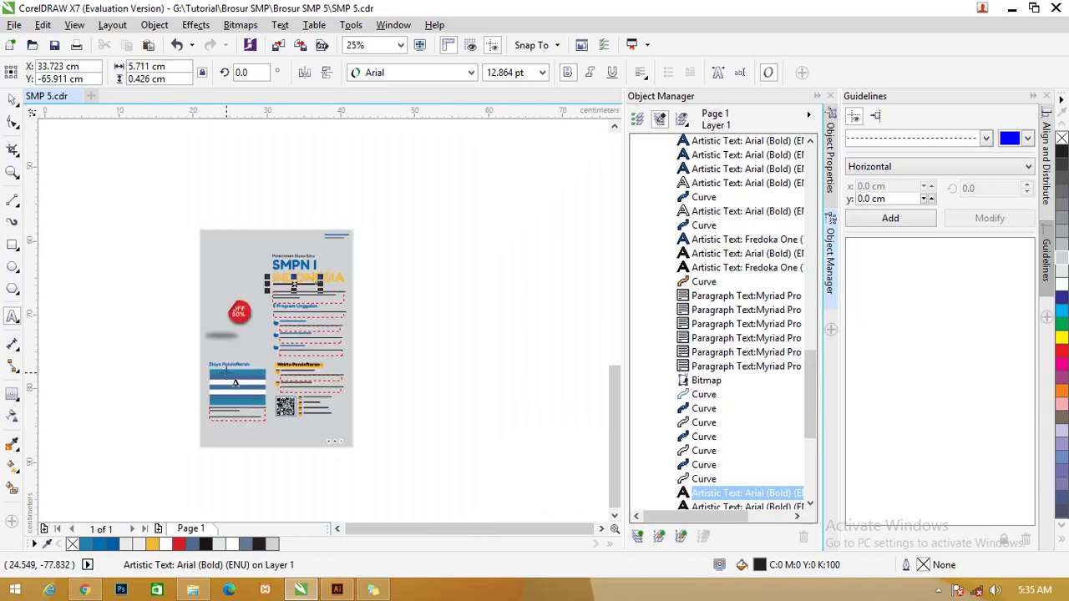
left_click(11, 99)
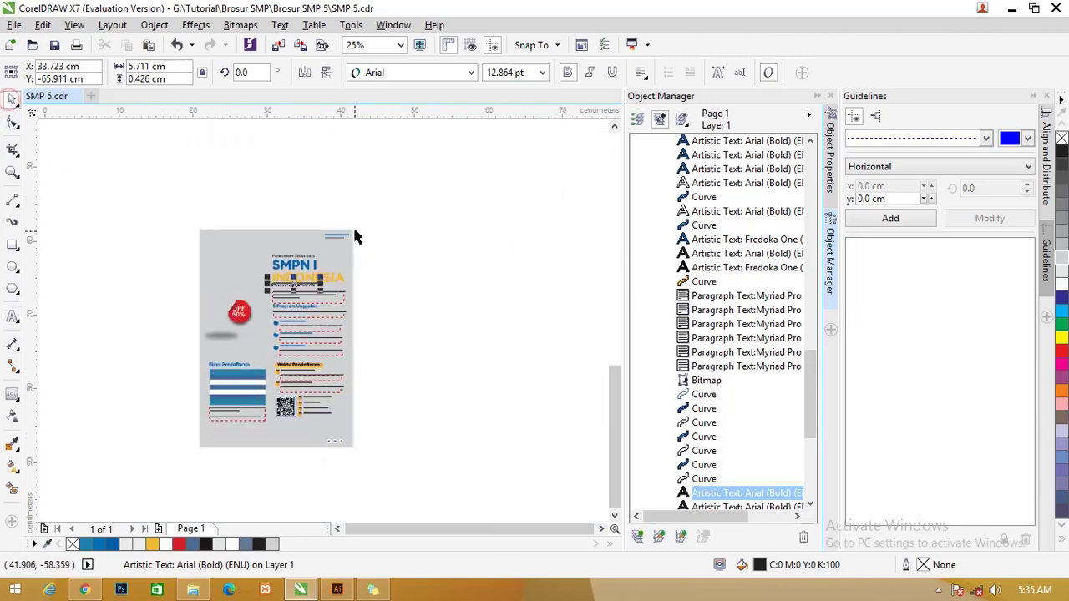
left_click(409, 226)
Examine the QR code, the four registration steps and the social media icons of the text layout
scroll(349, 473, "up", 2)
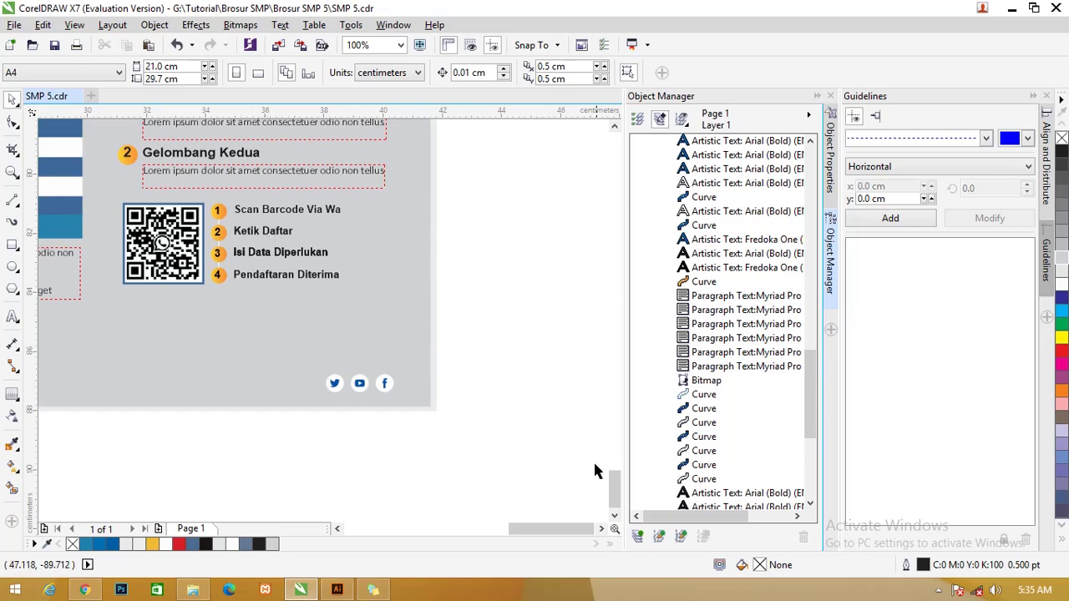
left_click_drag(613, 489, 615, 477)
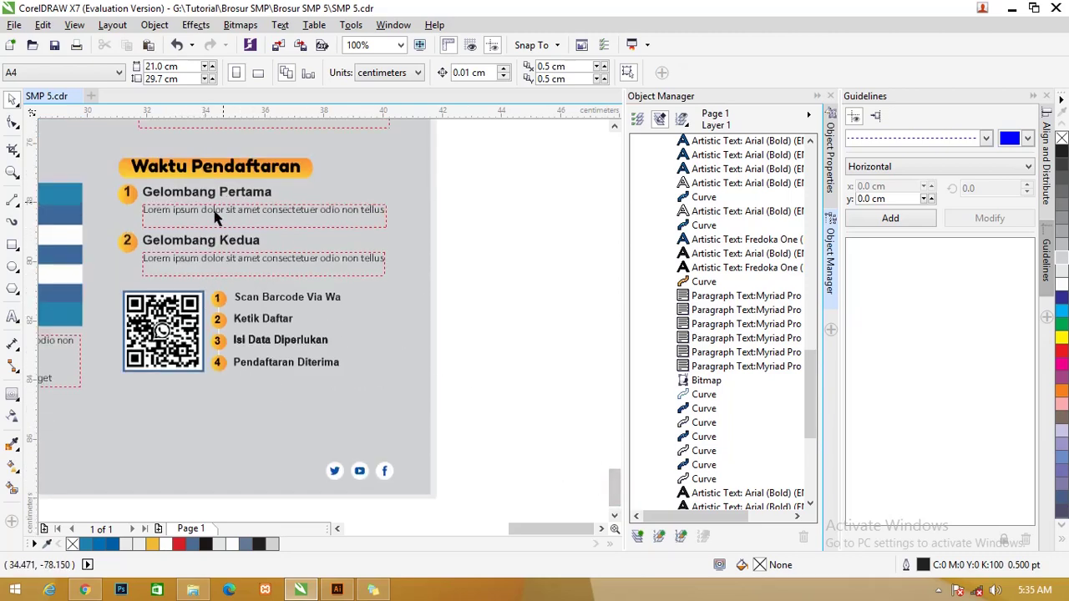
scroll(305, 171, "down", 2)
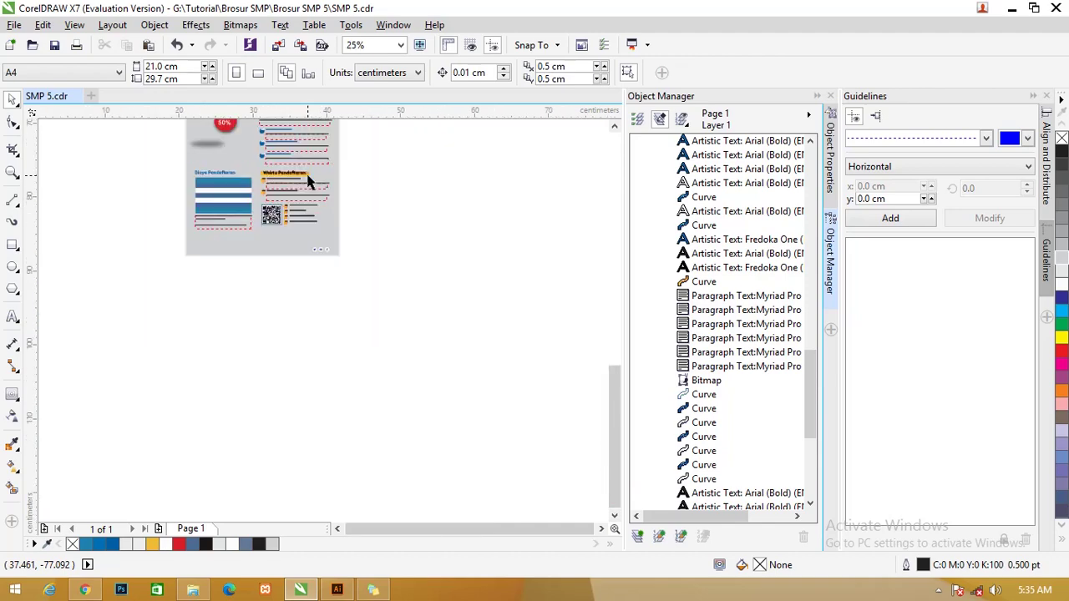
left_click_drag(608, 409, 613, 395)
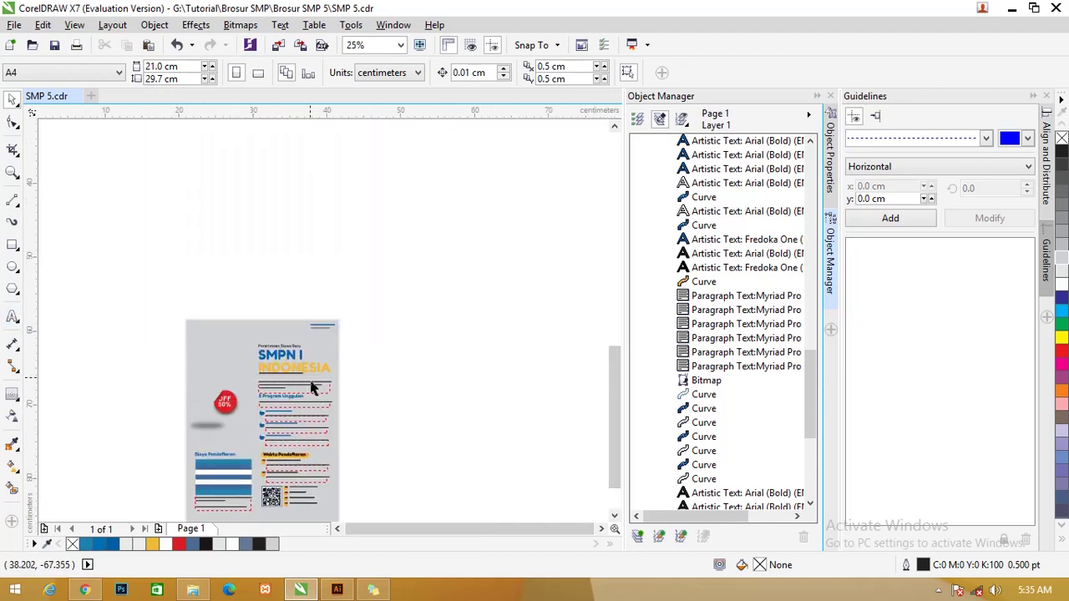
scroll(310, 385, "up", 1)
scroll(268, 365, "down", 1)
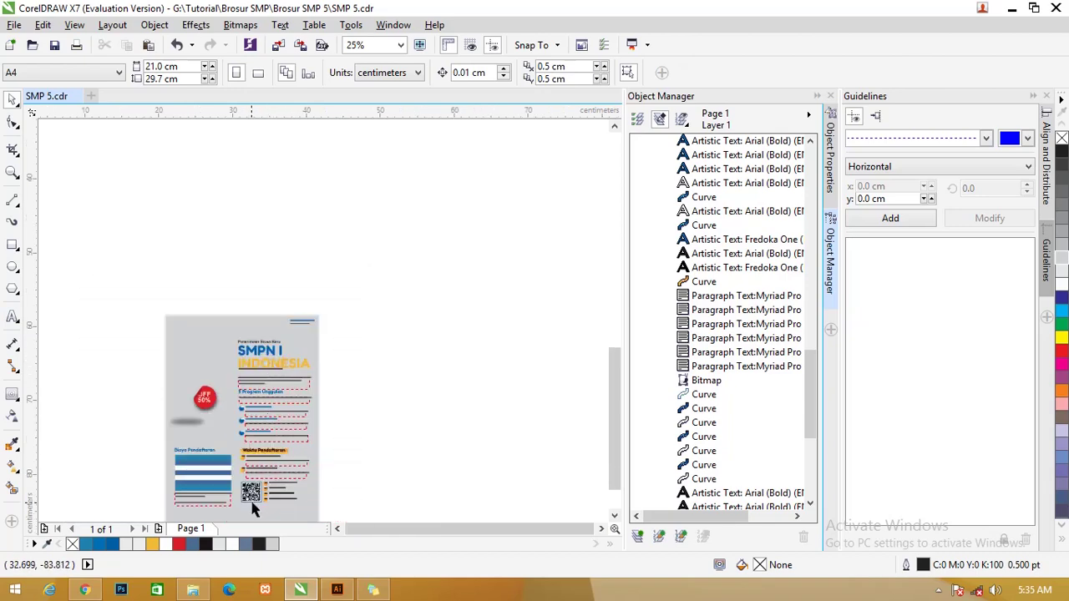
scroll(254, 511, "up", 1)
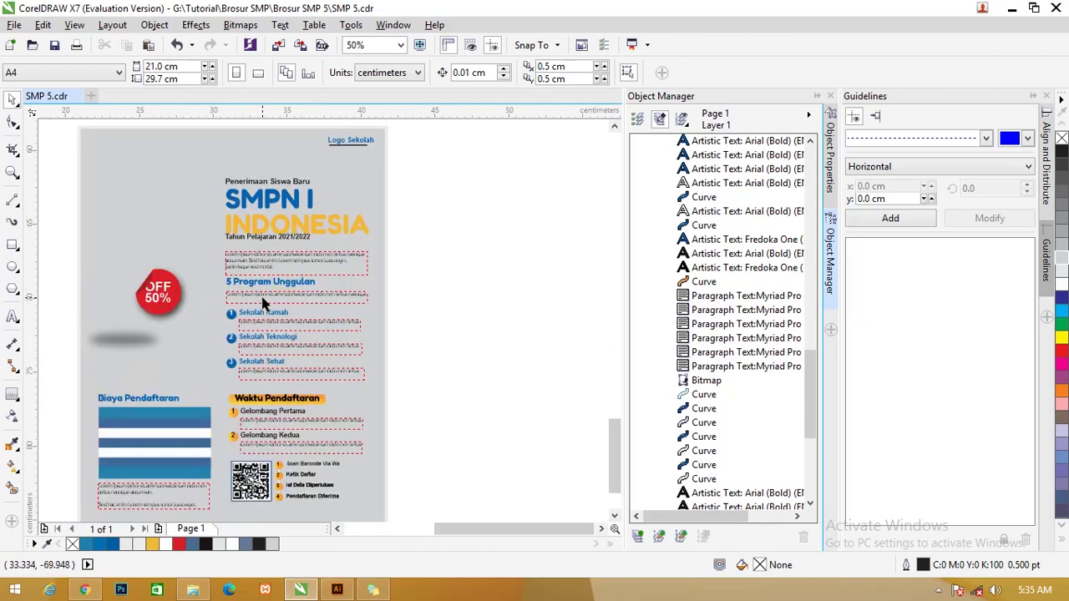
left_click_drag(612, 449, 613, 465)
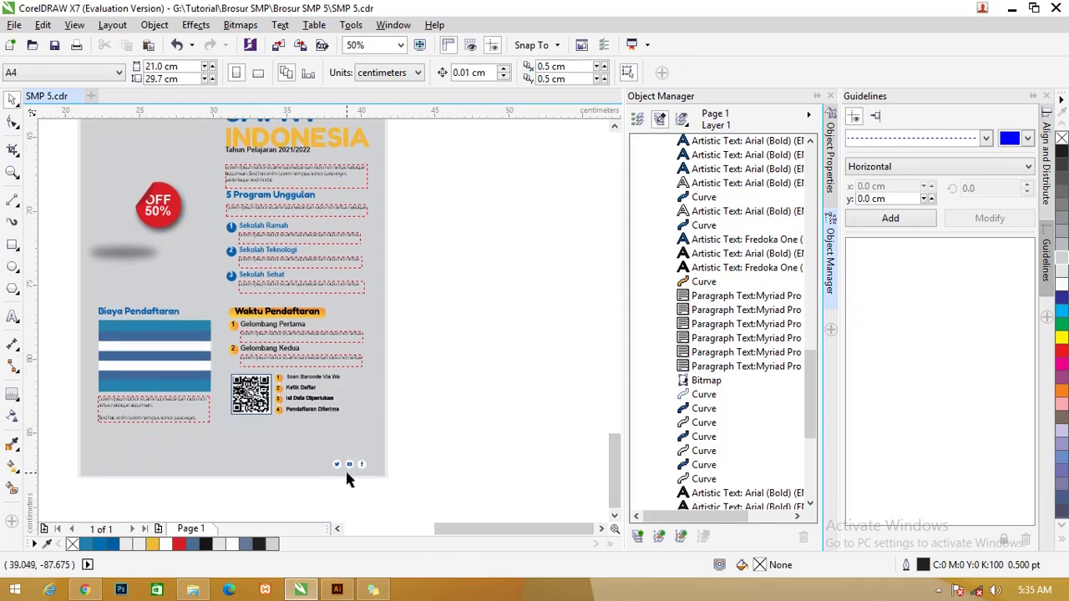
scroll(349, 479, "up", 1)
scroll(370, 453, "down", 1)
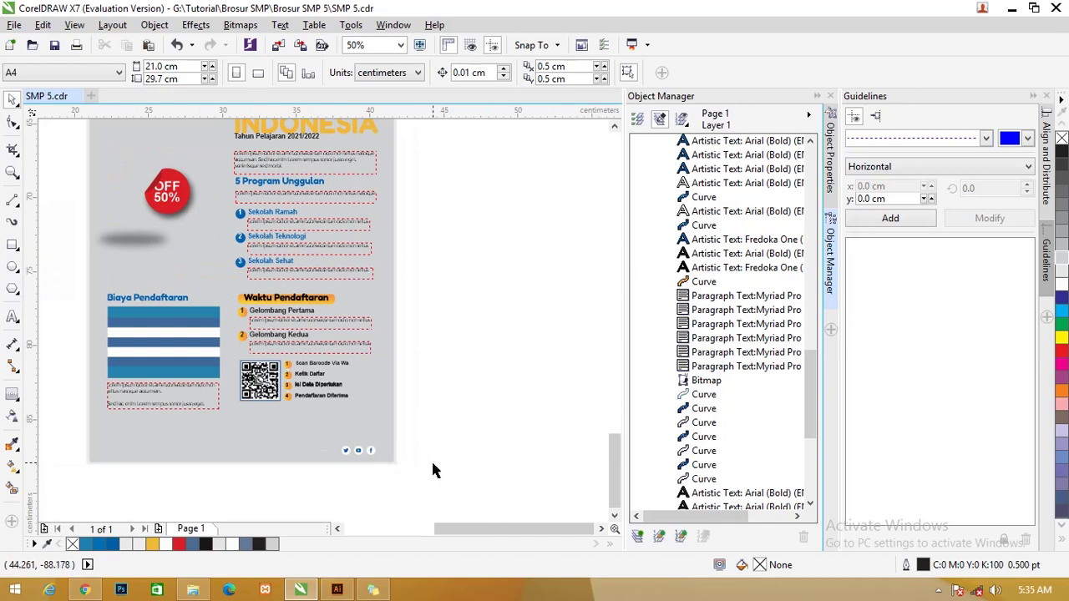
Select the whole prepared text layout and move it up beside the brochure page, level with the page's upper edge
scroll(432, 470, "down", 1)
left_click_drag(450, 474, 216, 228)
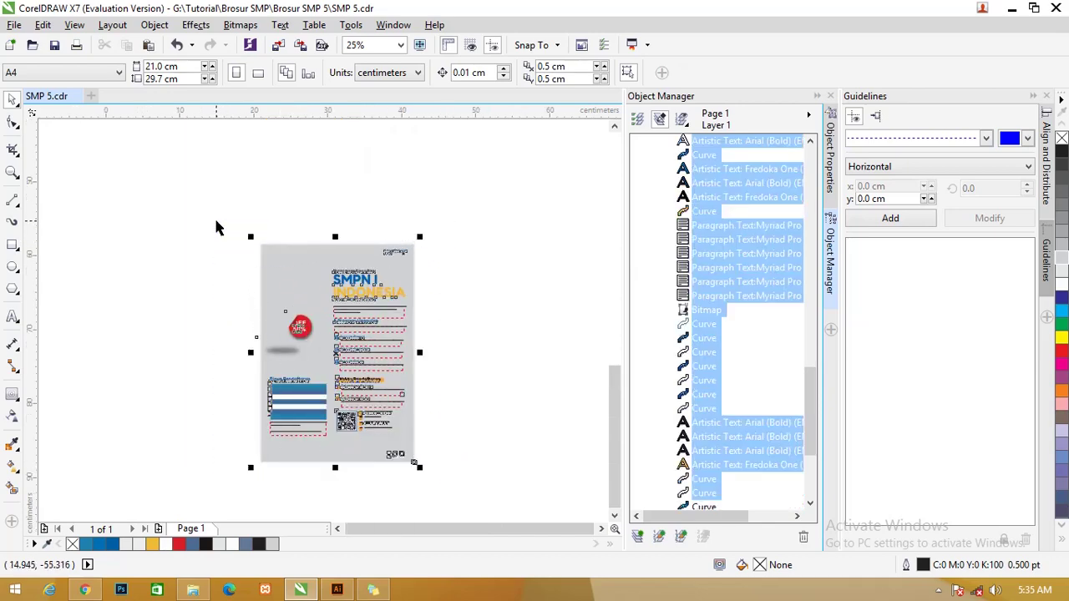
left_click_drag(615, 419, 615, 381)
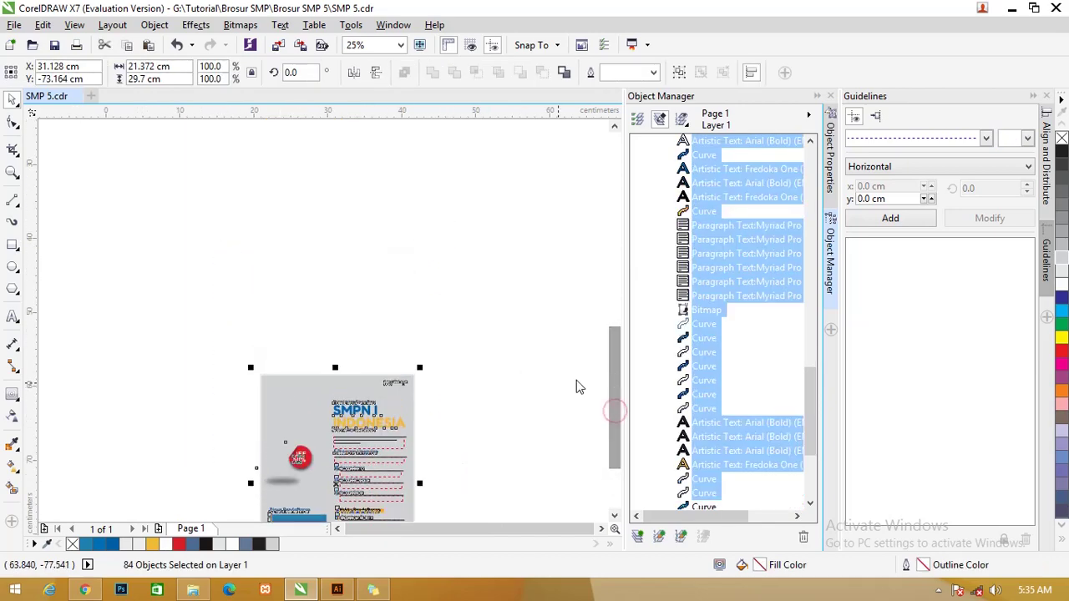
scroll(316, 377, "down", 1)
left_click_drag(298, 387, 309, 167)
left_click_drag(361, 244, 369, 238)
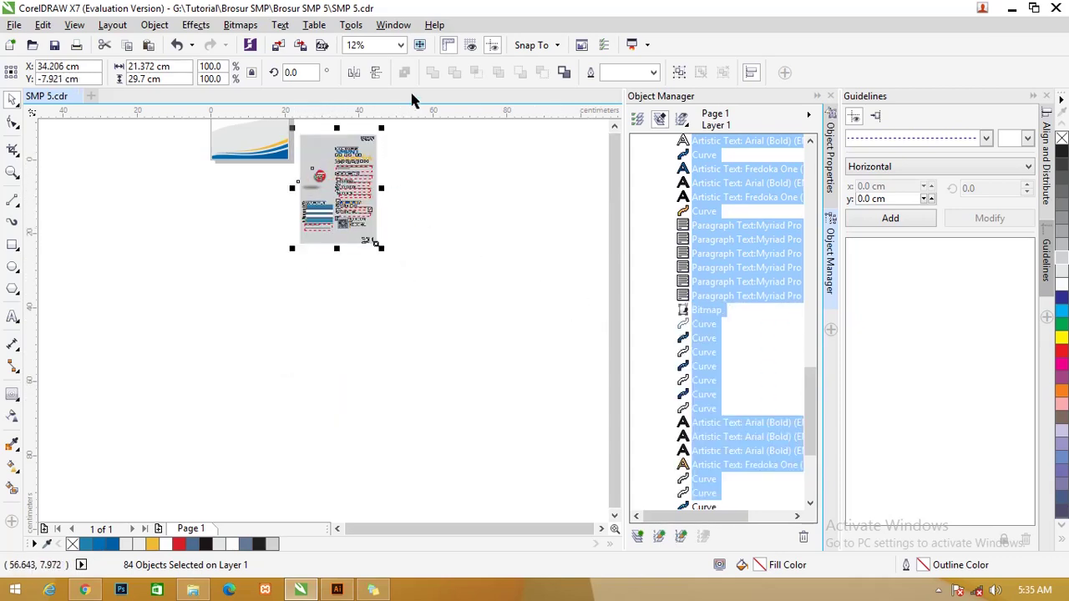
scroll(401, 57, "up", 1)
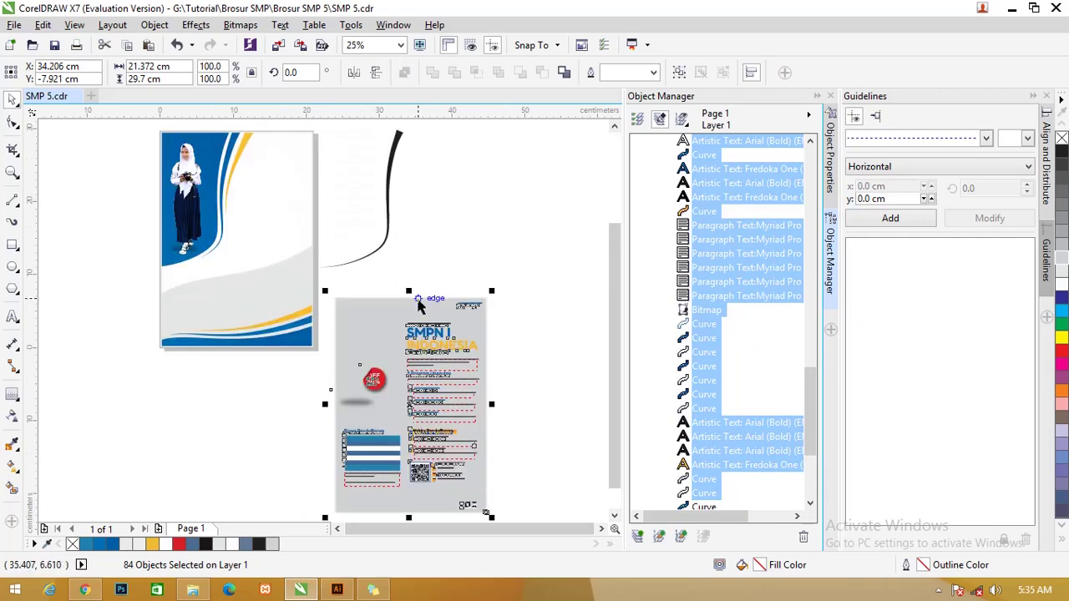
left_click_drag(418, 301, 417, 155)
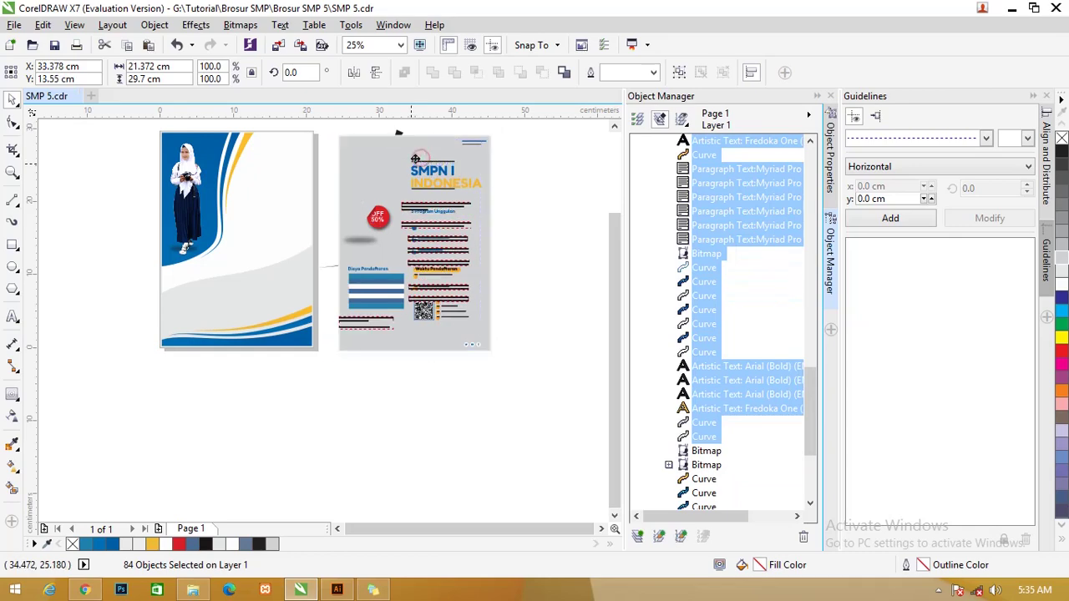
Delete the stray grey oval shadow below the 50% OFF badge in the prepared text layout
left_click(559, 160)
left_click_drag(552, 386, 360, 145)
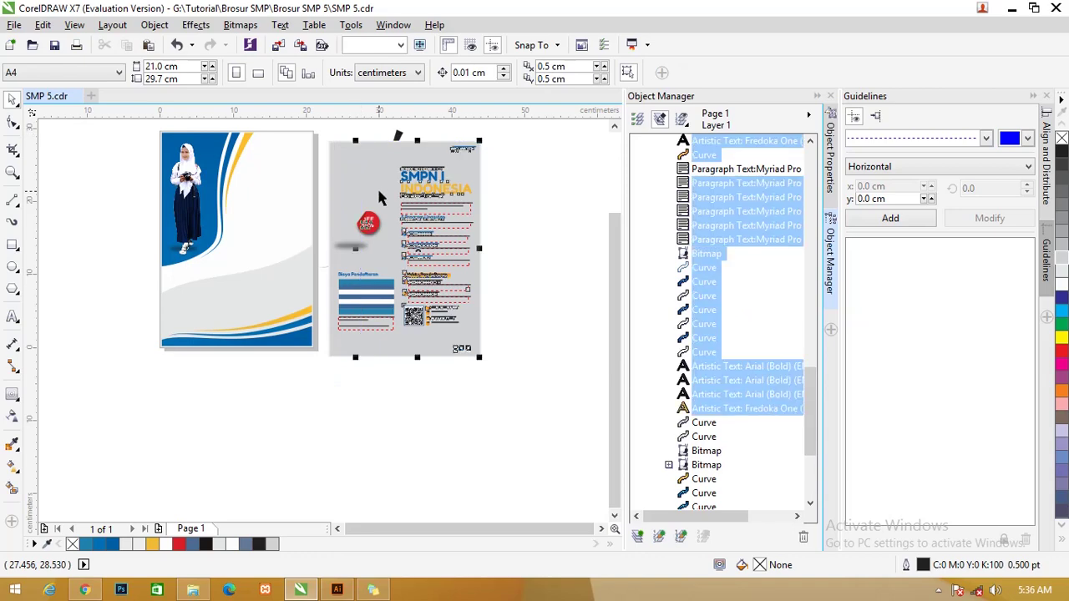
left_click(368, 244)
key("Delete")
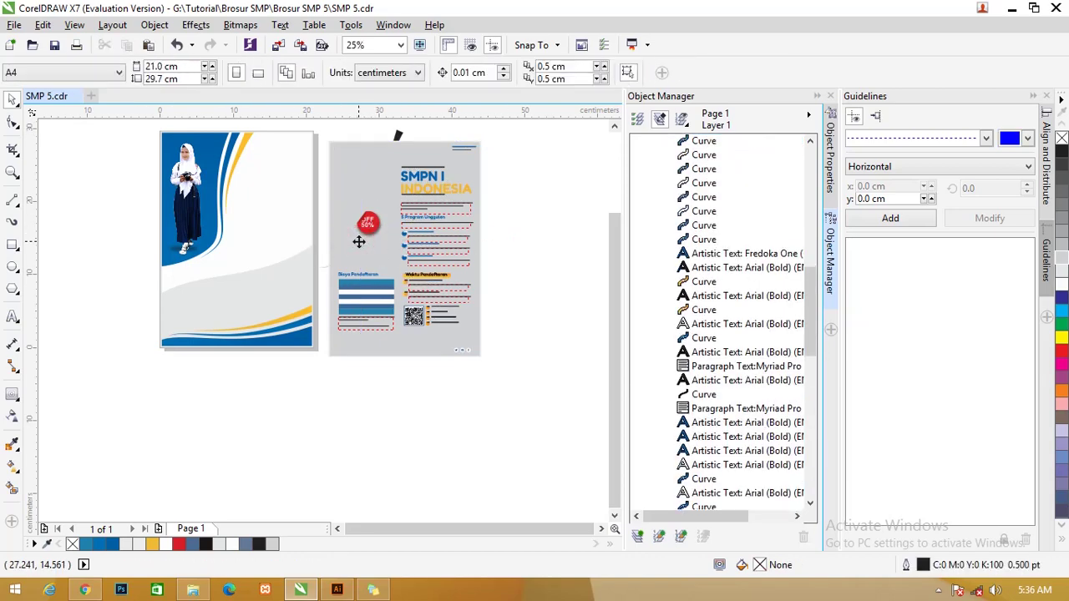
Select the prepared text layout without its grey backdrop and place it on the brochure page, inside the page edges
left_click_drag(530, 379, 334, 137)
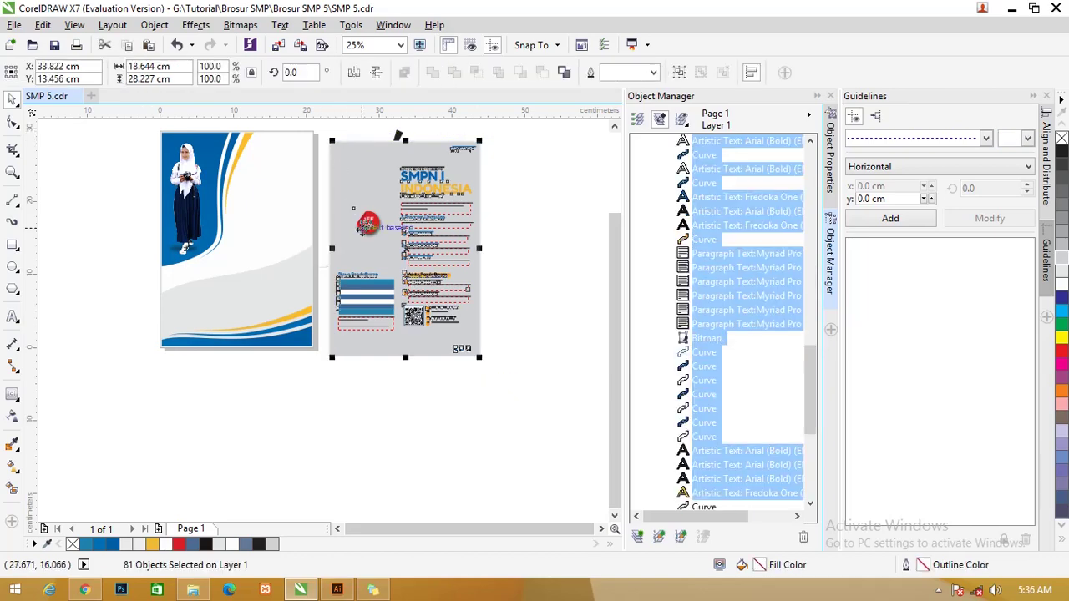
left_click_drag(367, 230, 199, 214)
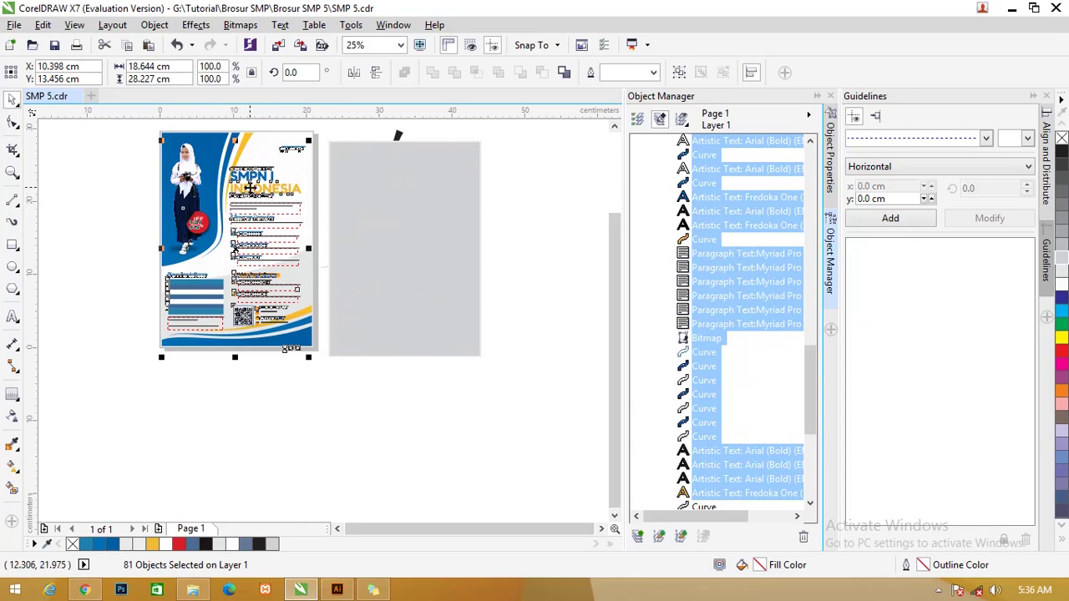
mouse_move(251, 183)
left_mouse_down()
mouse_move(259, 178)
mouse_move(259, 195)
left_mouse_up()
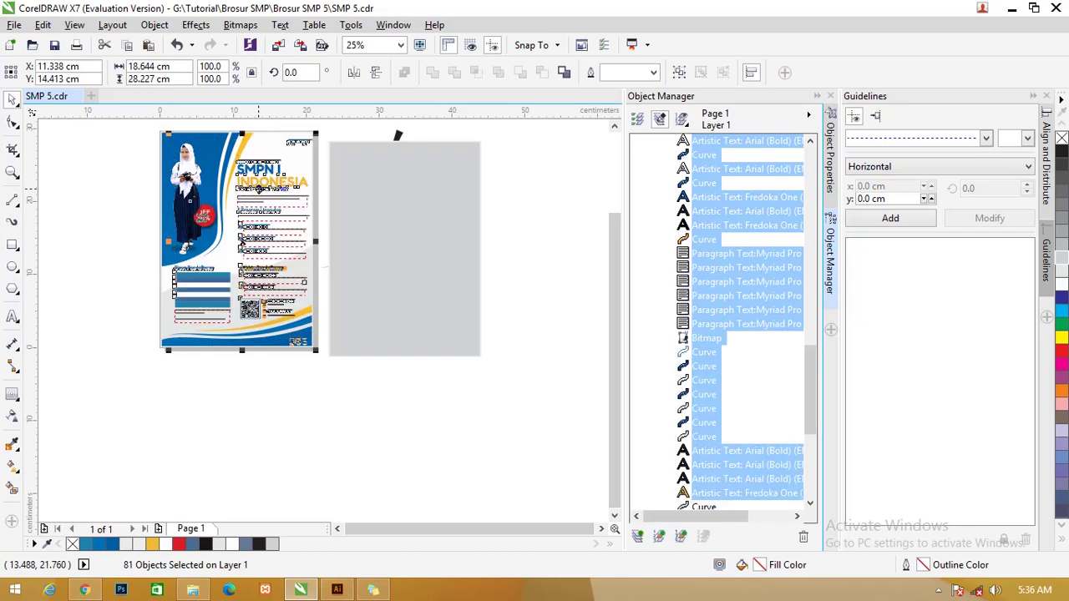
Show the guides for all pages, lock them against editing and deselect the text layout
left_click_drag(812, 357, 814, 421)
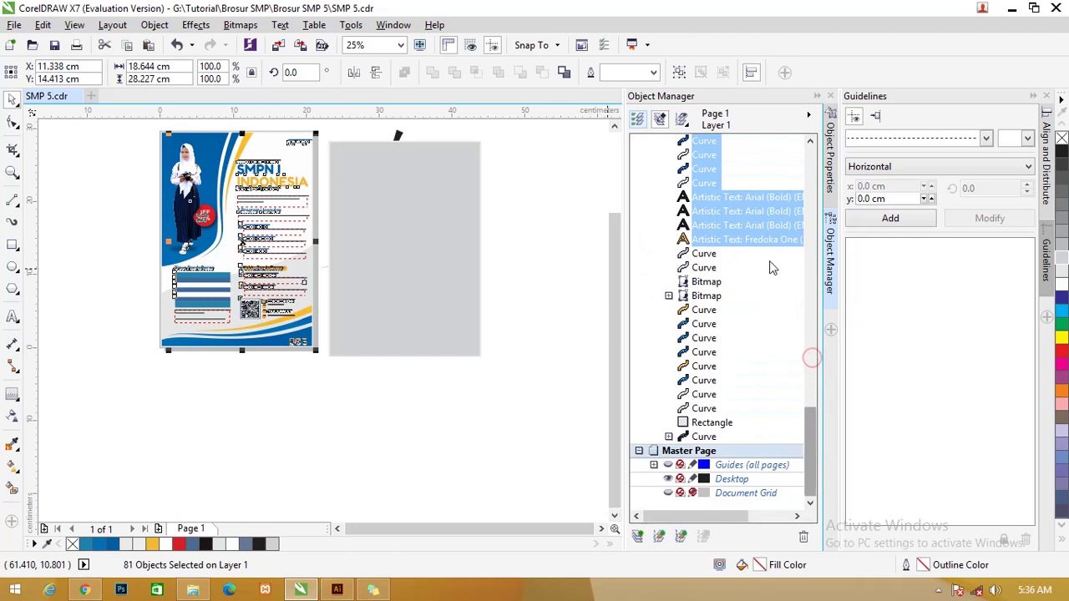
left_click(668, 465)
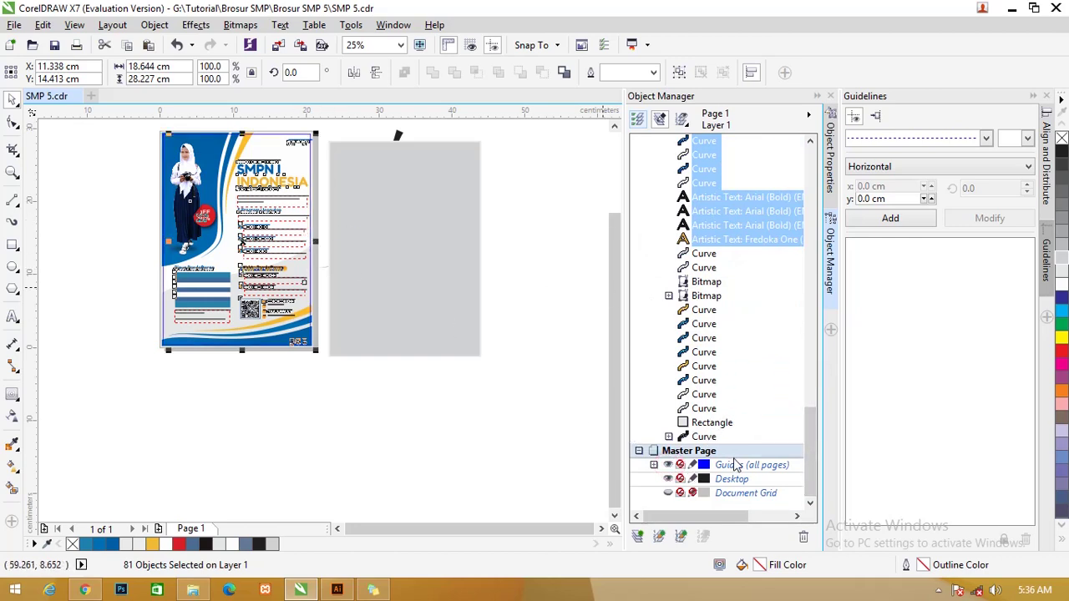
scroll(471, 364, "up", 2)
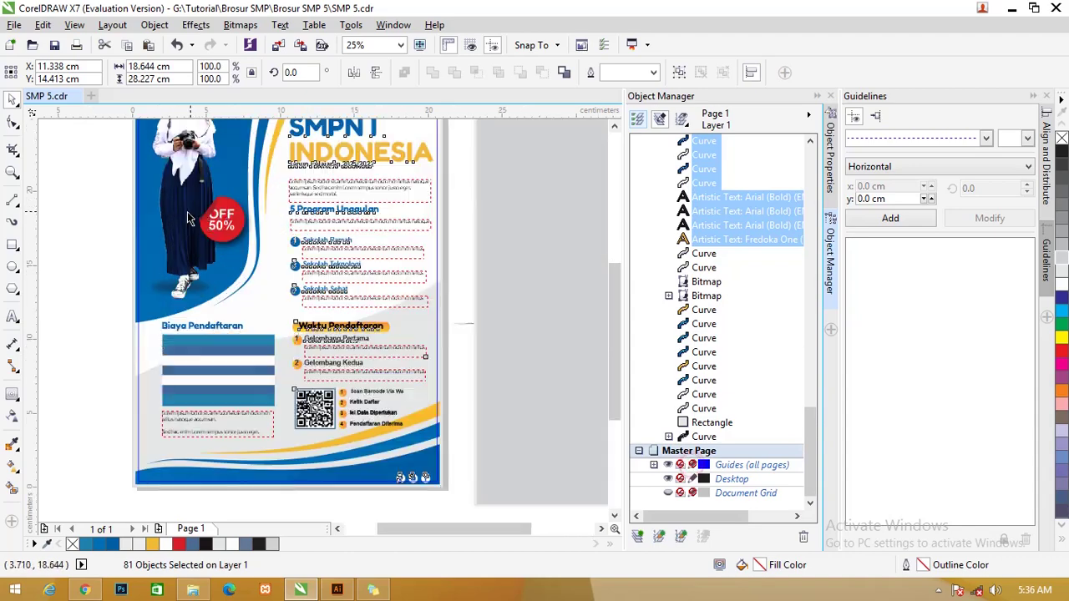
left_click(92, 294)
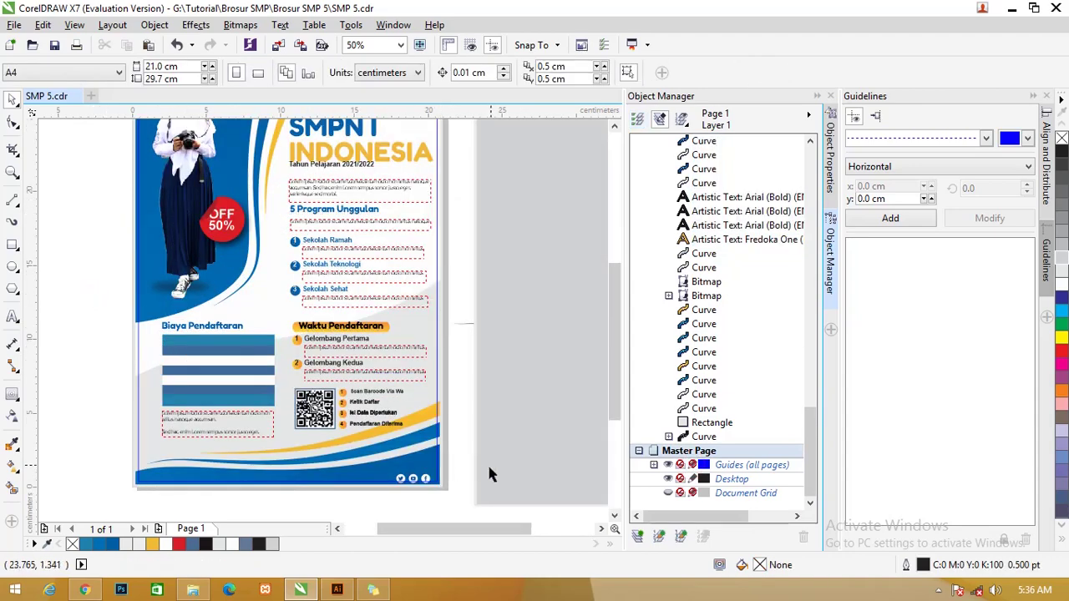
Move the Logo Sekolah text and its web address up against the upper guide in the brochure's upper right corner
left_click_drag(612, 372, 612, 397)
left_click_drag(469, 461, 439, 415)
scroll(387, 413, "up", 2)
left_click_drag(614, 405, 615, 288)
left_click_drag(382, 155, 377, 148)
left_click_drag(439, 160, 433, 143)
left_click(507, 223)
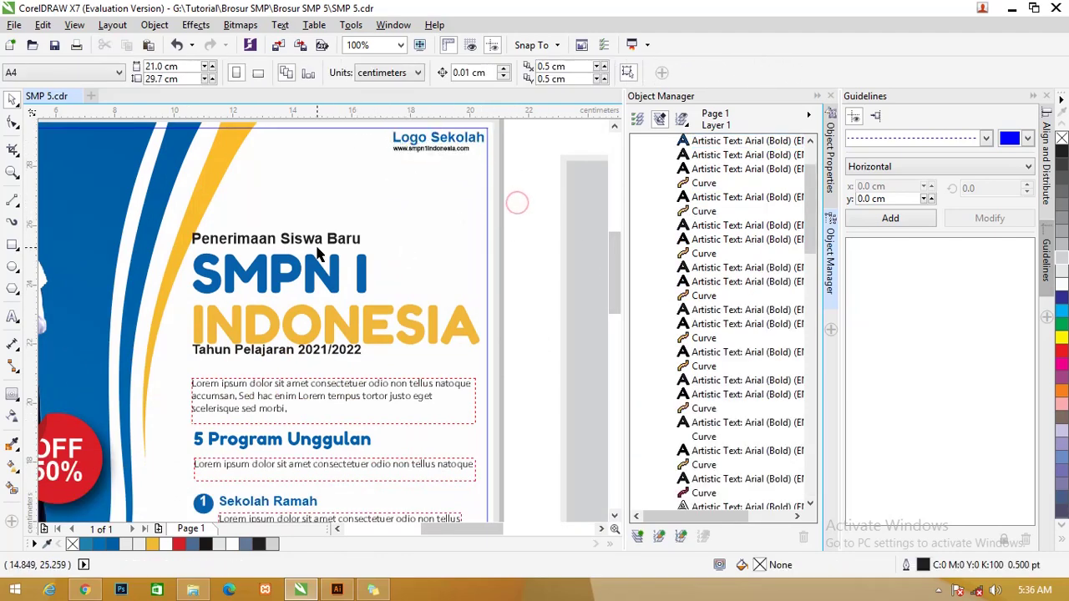
scroll(518, 201, "down", 2)
scroll(291, 363, "up", 2)
scroll(346, 350, "down", 2)
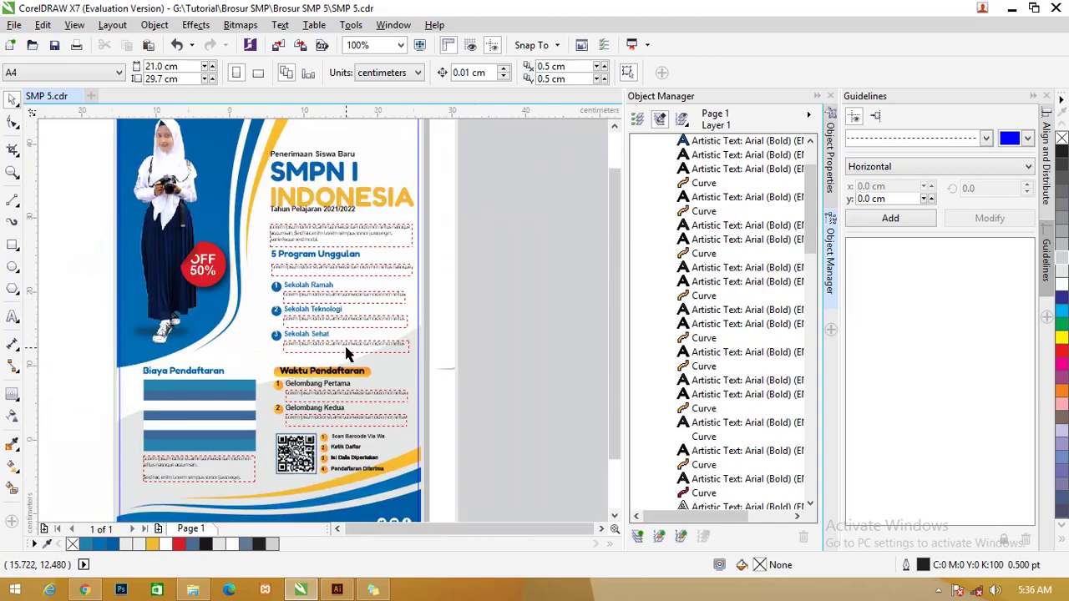
scroll(238, 382, "up", 1)
left_click_drag(198, 338, 390, 483)
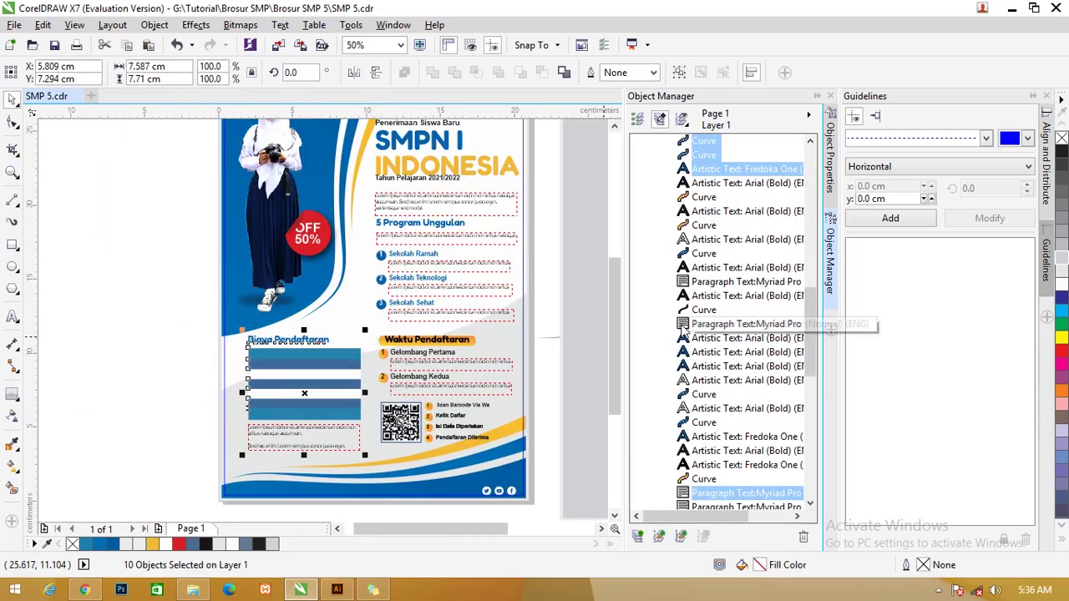
Delete the leftover grey backdrop and stray curves beside the page, hide the guides and fit the page in view
scroll(515, 264, "down", 1)
scroll(501, 238, "down", 2)
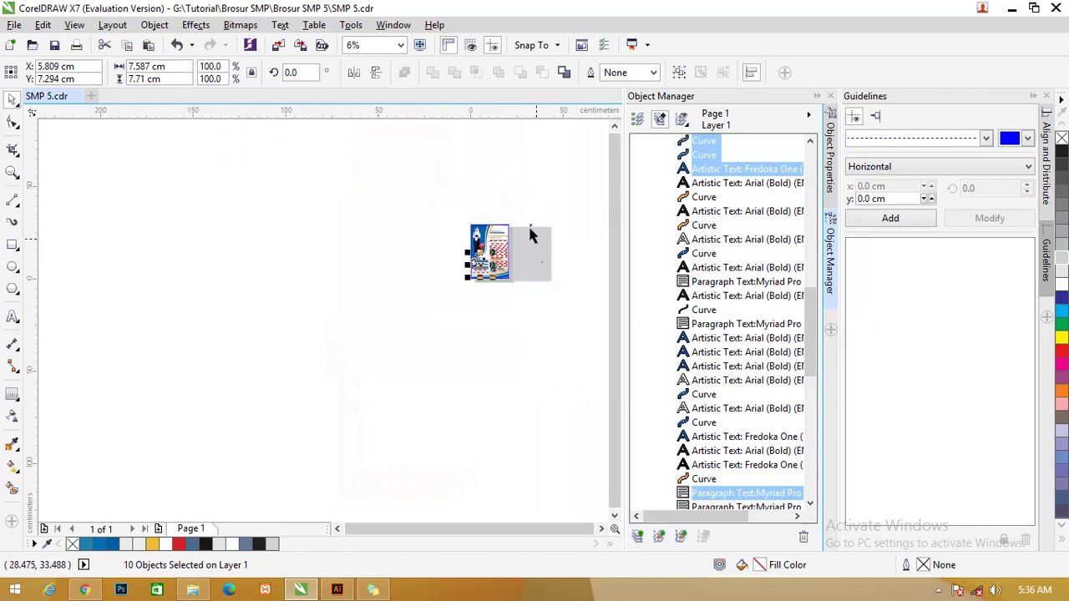
left_click(541, 264)
key("Delete")
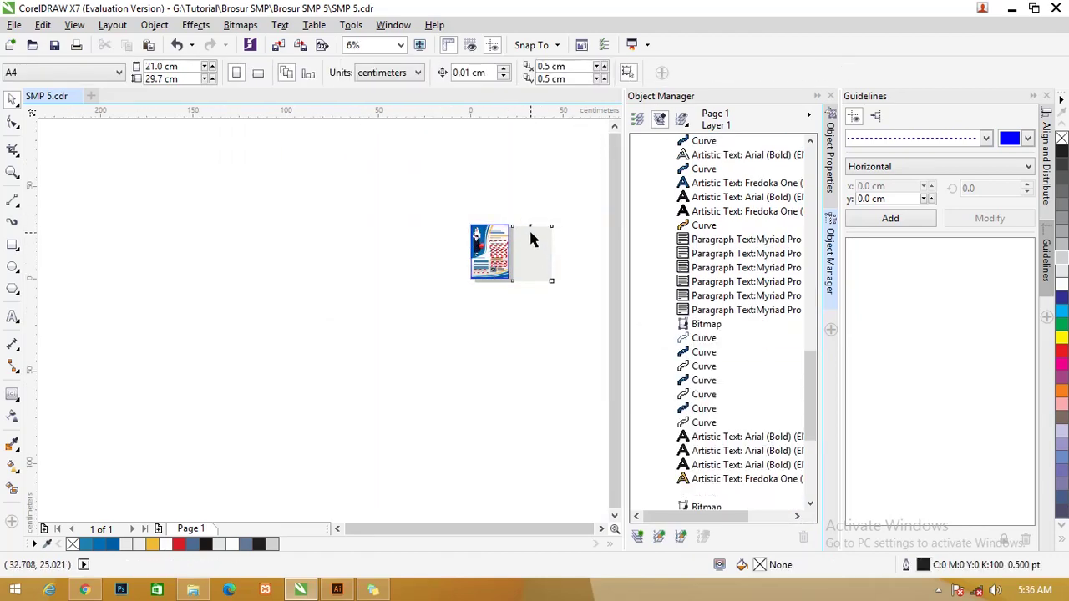
left_click(531, 231)
key("Escape")
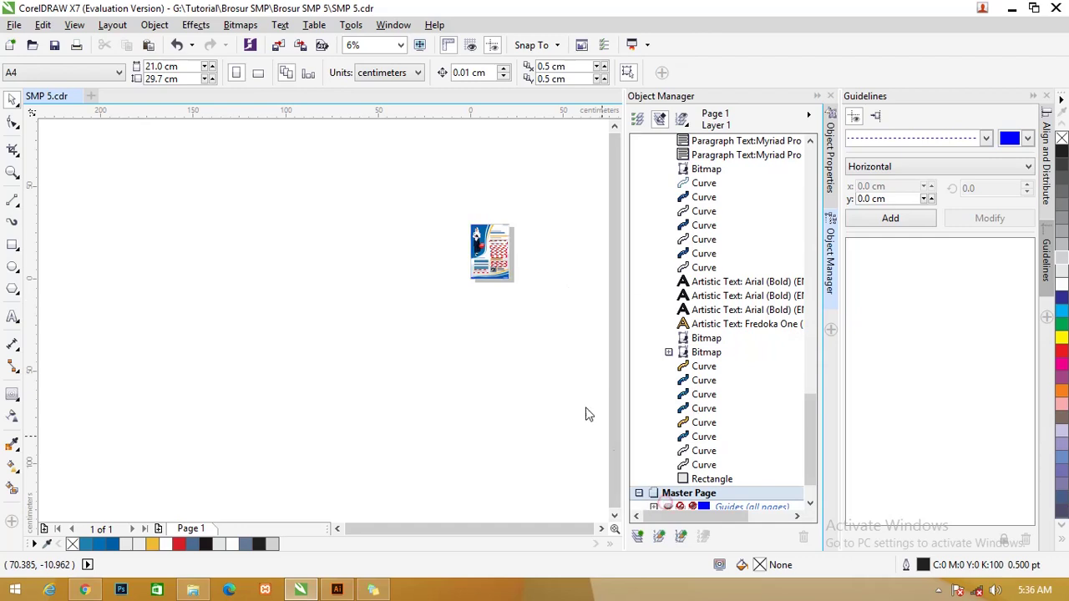
key("shift+F4")
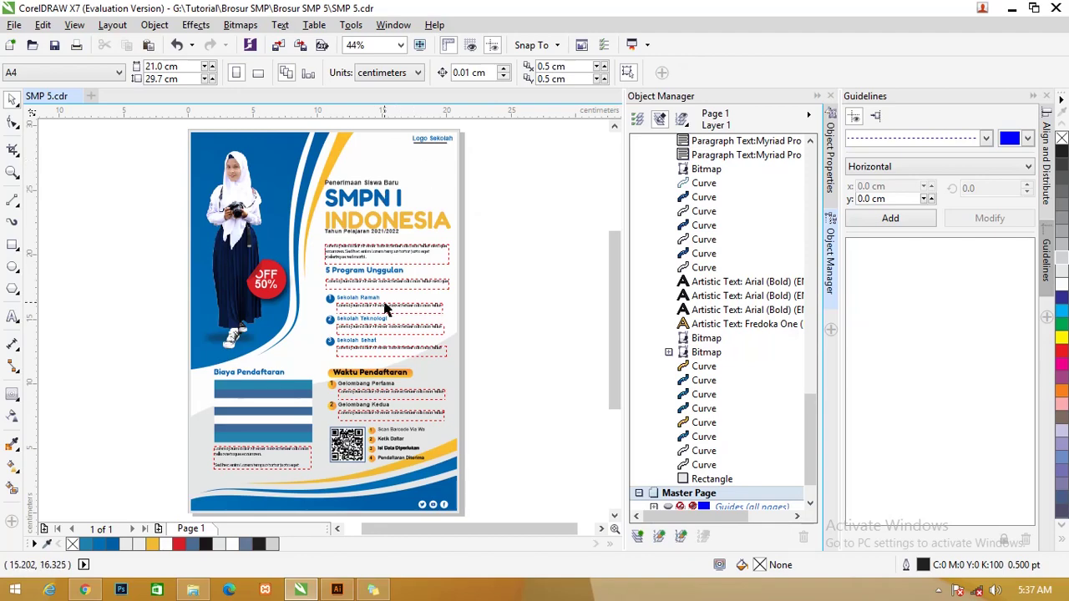
Bring in the striped globe image from the Pictures folder, shrink it to about 5.8% and place it just left of the Logo Sekolah text
key("alt+Tab")
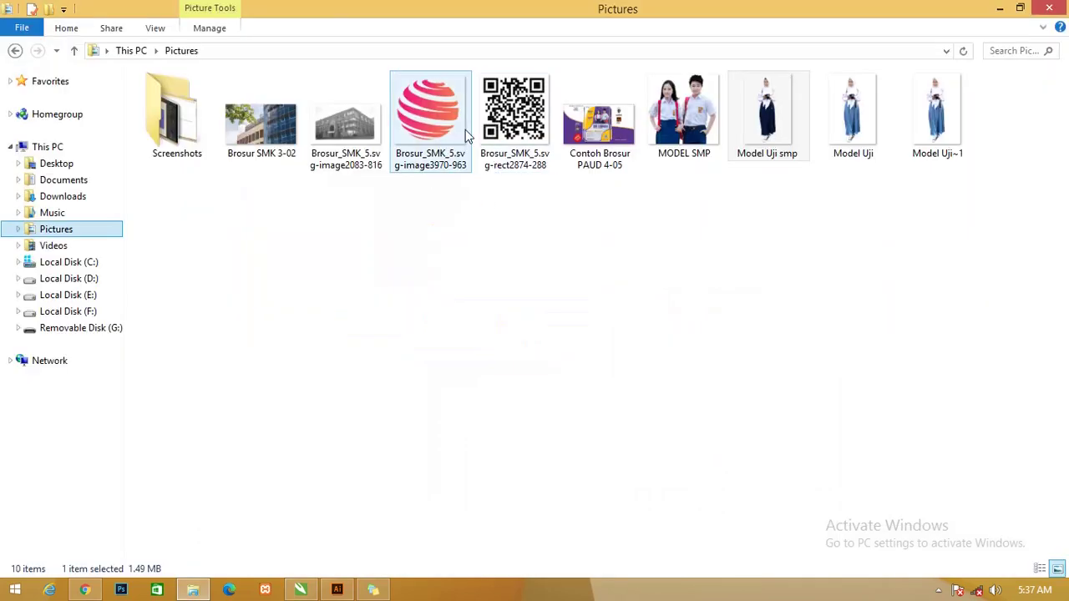
left_click_drag(442, 121, 407, 255)
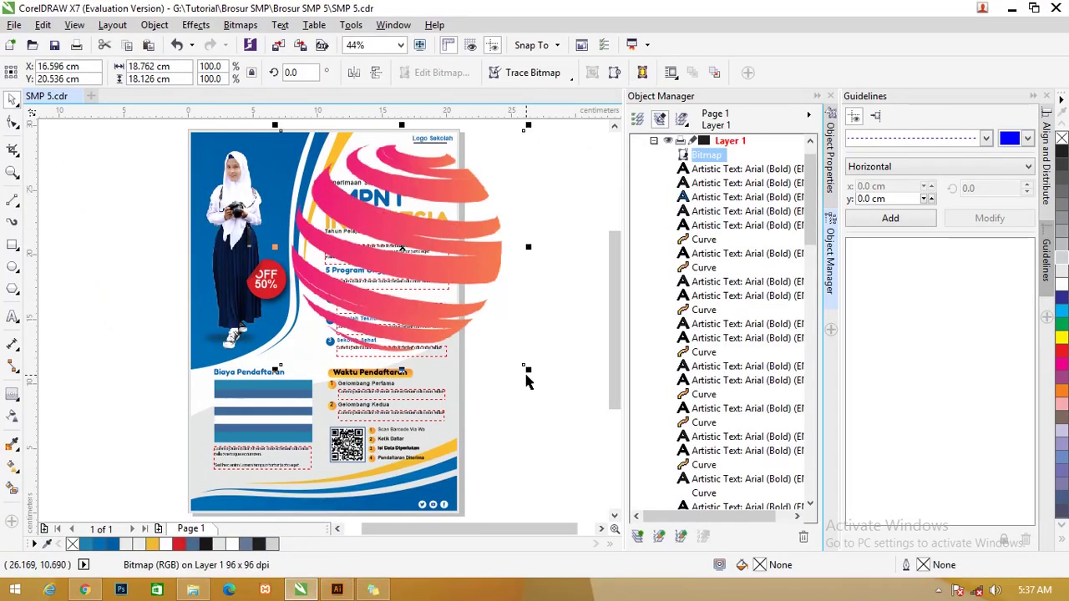
left_click_drag(526, 369, 311, 178)
left_click_drag(293, 142, 405, 136)
scroll(392, 179, "up", 2)
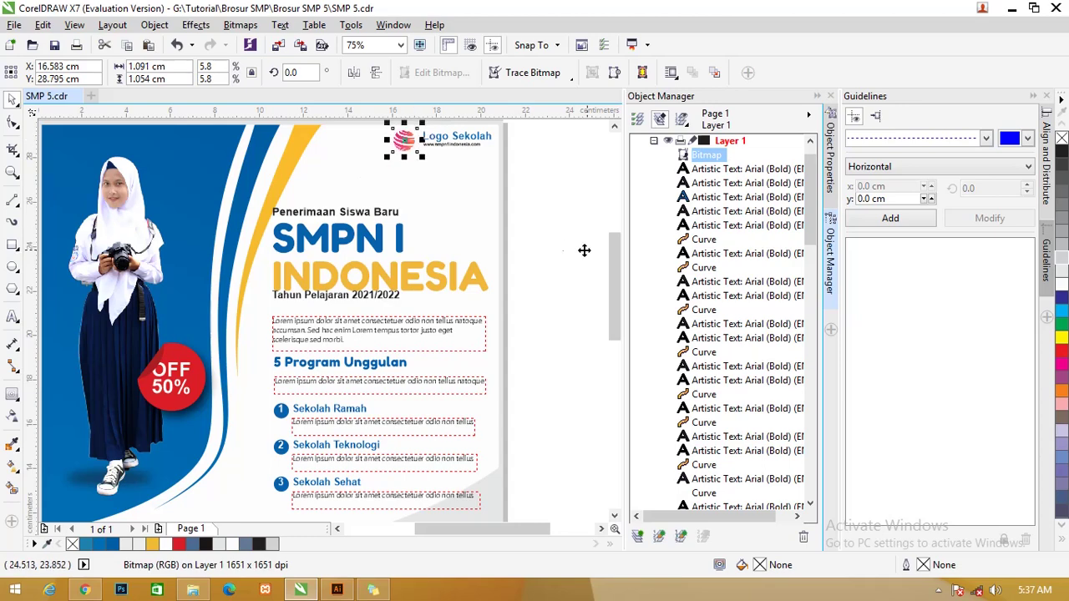